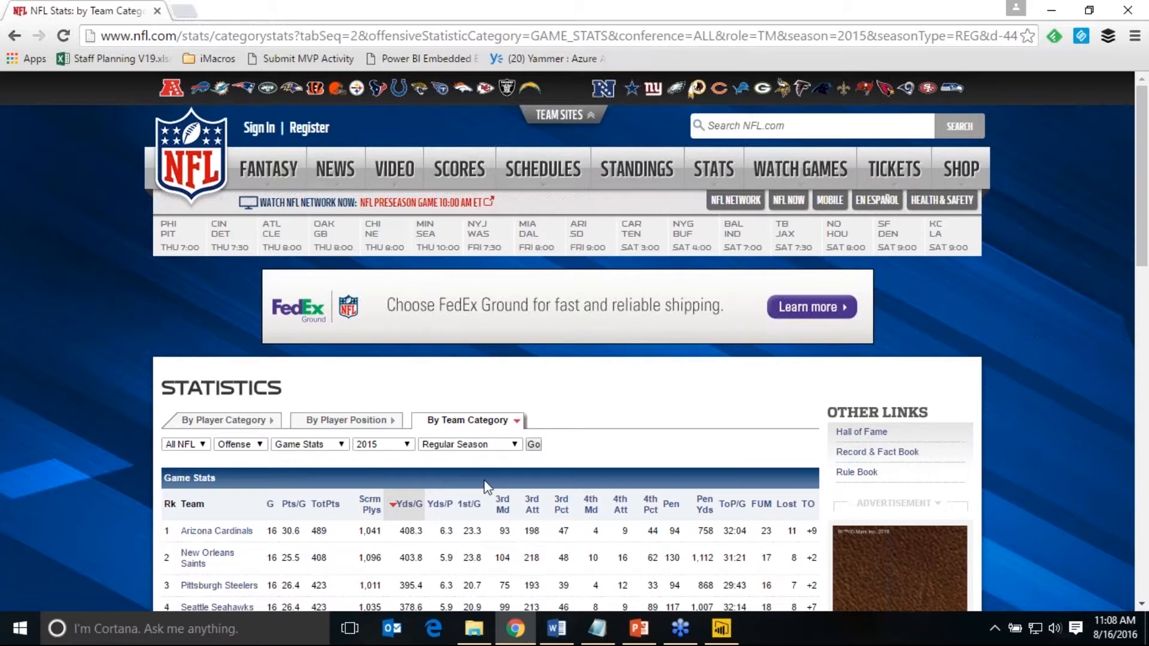
- Look over the 2015 NFL team game stats table and copy the page's full web address
{"action": "scroll", "coordinate": [488, 487], "scroll_direction": "down", "scroll_amount": 3}
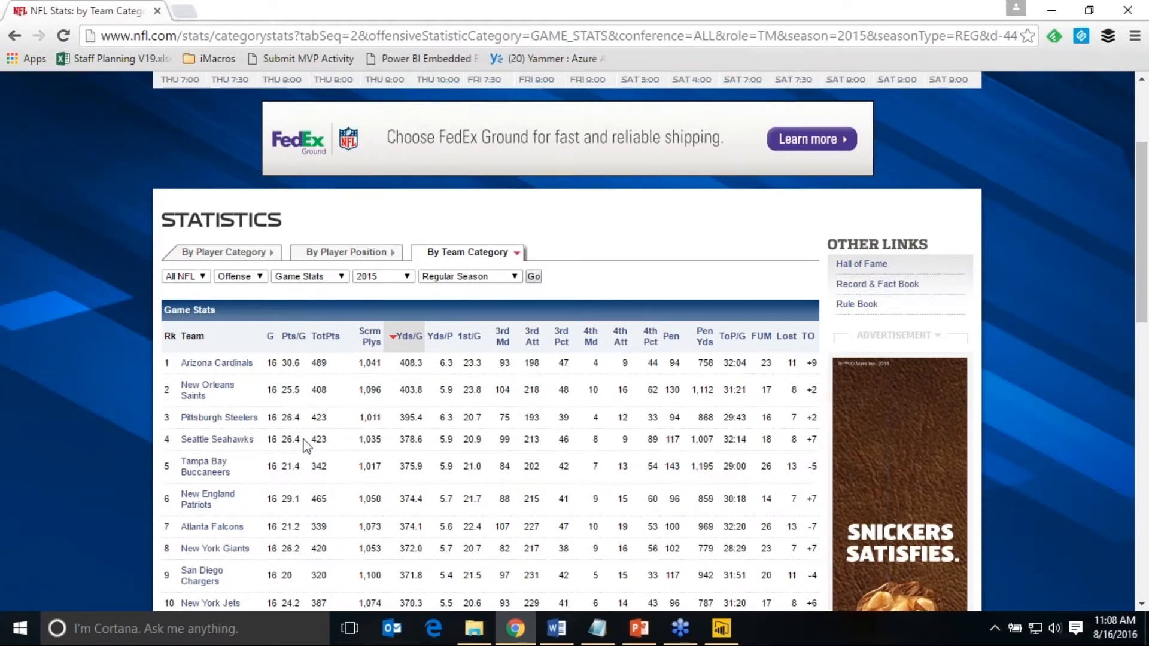
{"action": "scroll", "coordinate": [306, 446], "scroll_direction": "down", "scroll_amount": 3}
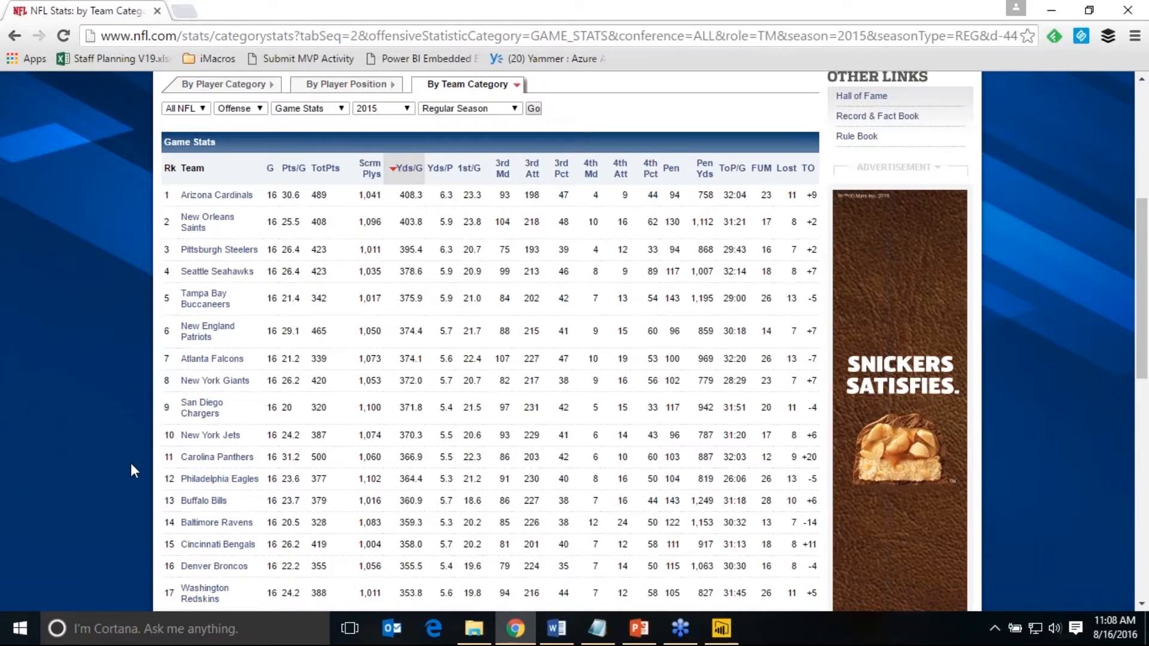
{"action": "scroll", "coordinate": [131, 464], "scroll_direction": "up", "scroll_amount": 3}
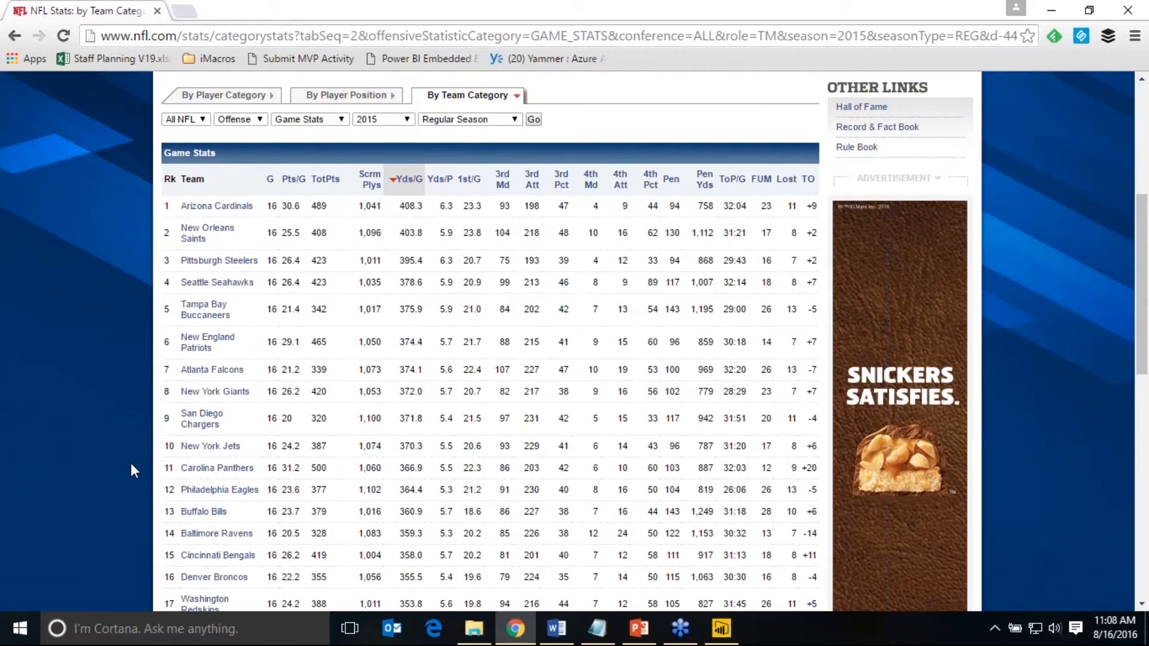
{"action": "left_click", "coordinate": [291, 36]}
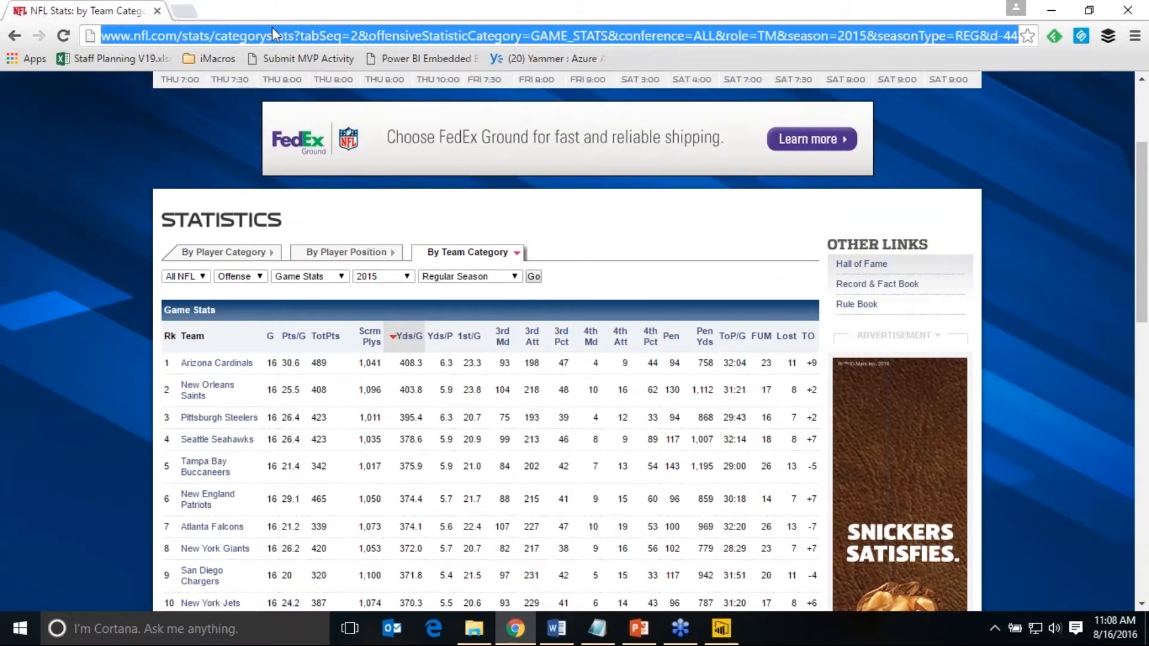
{"action": "left_click", "coordinate": [298, 35]}
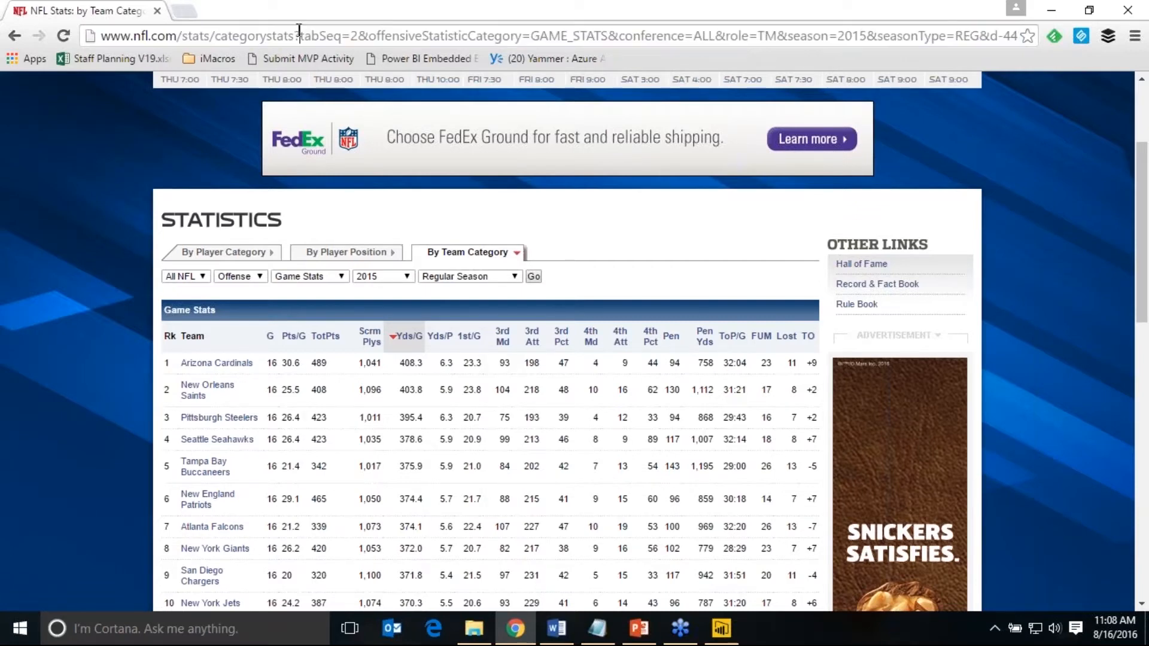
{"action": "key", "text": "ctrl+a"}
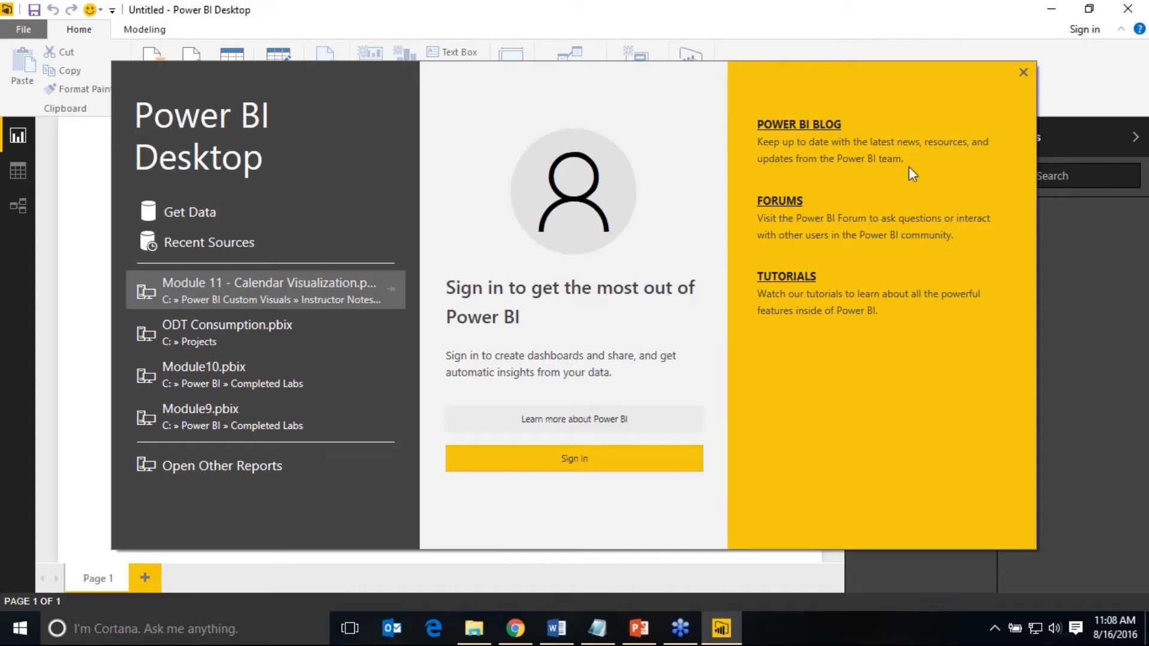
- In Power BI Desktop, dismiss the start screen and connect to a web data source using the copied NFL stats URL
{"action": "left_click", "coordinate": [1030, 69]}
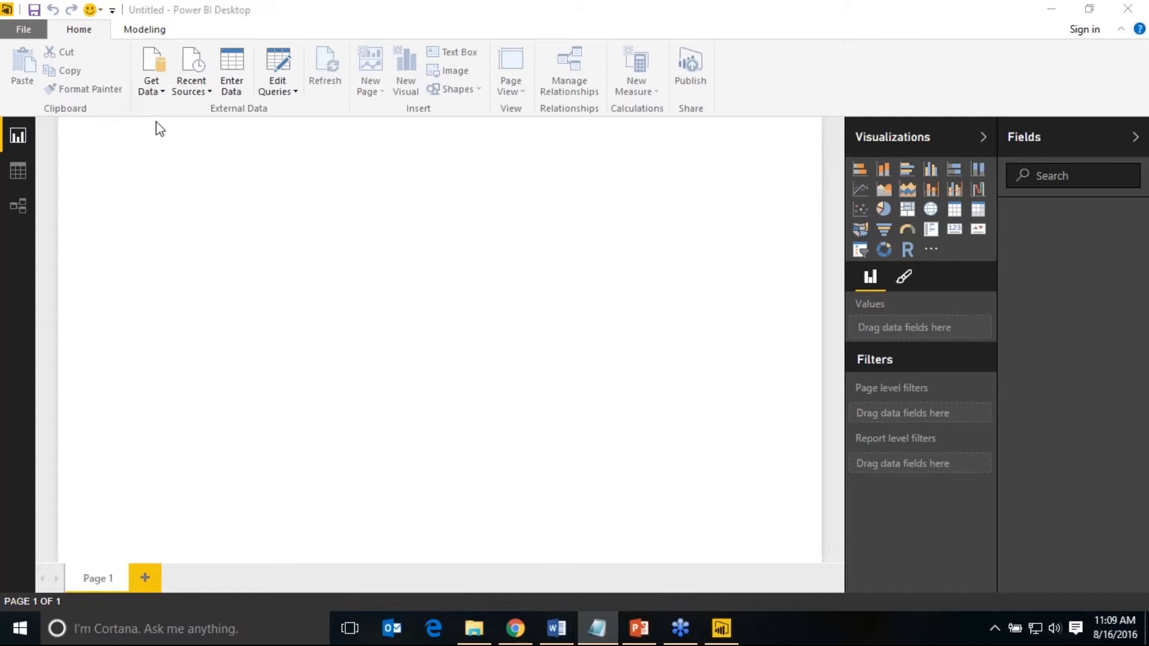
{"action": "left_click", "coordinate": [161, 92]}
{"action": "left_click", "coordinate": [162, 93]}
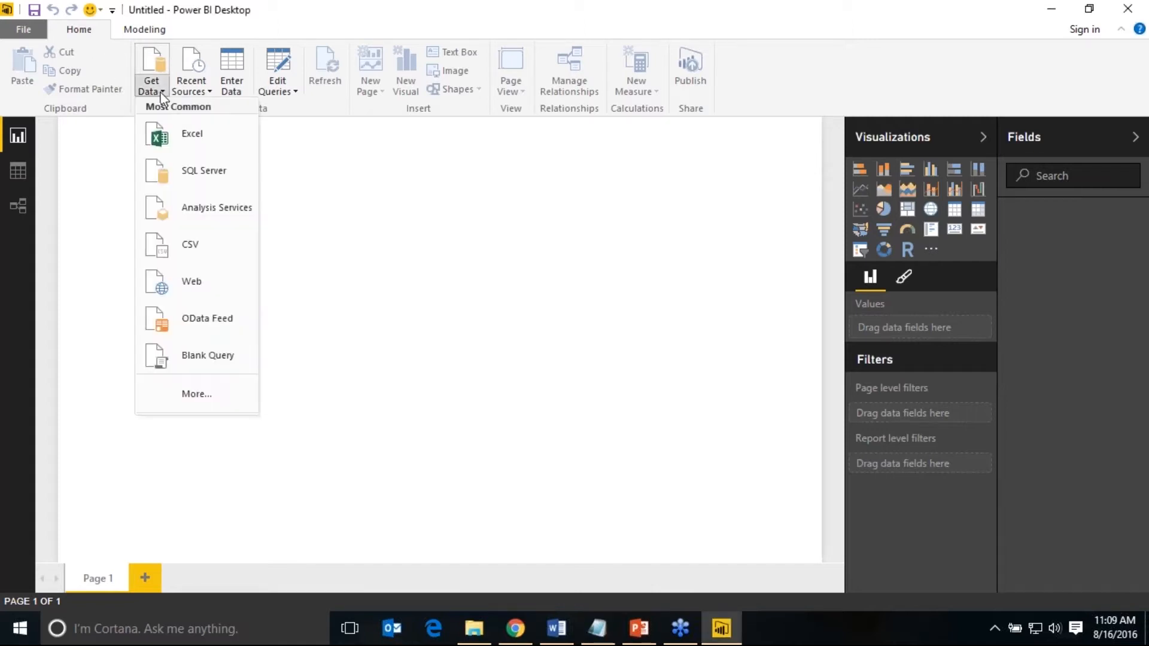
{"action": "left_click", "coordinate": [214, 289]}
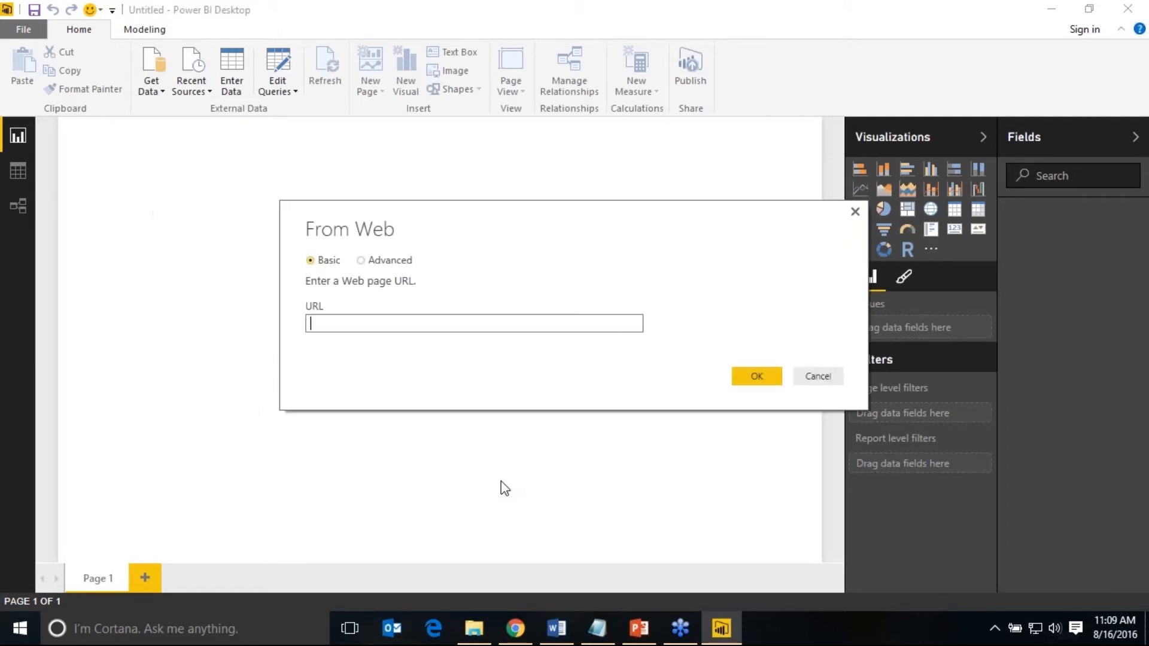
{"action": "key", "text": "ctrl+v"}
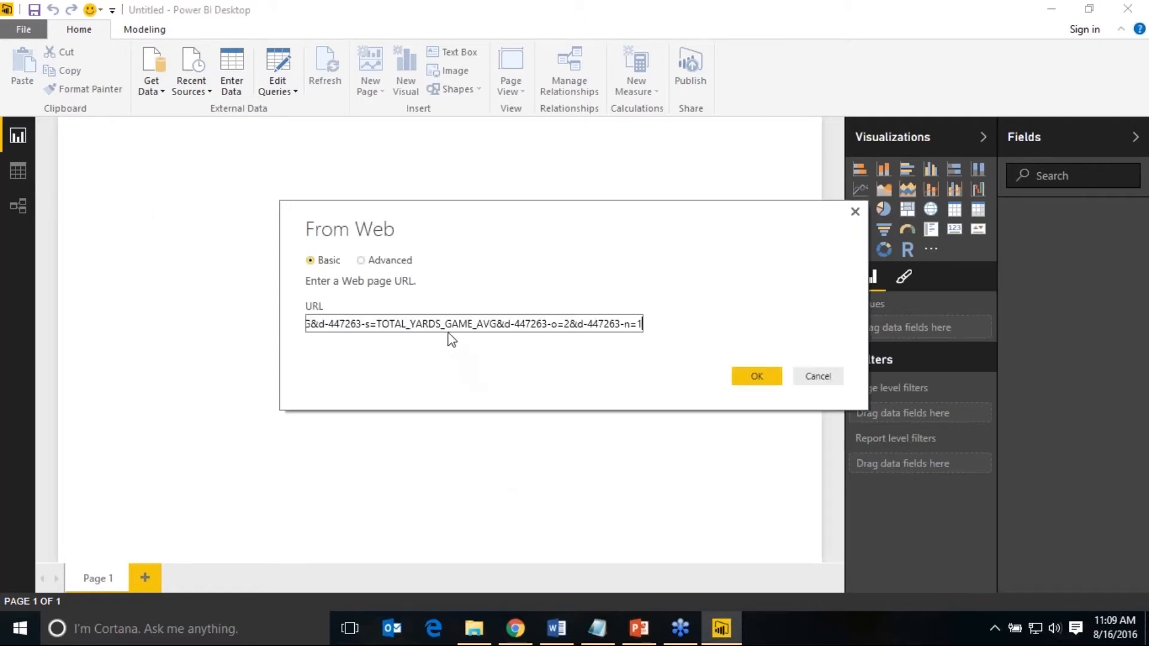
{"action": "left_click_drag", "start_coordinate": [459, 328], "coordinate": [161, 335]}
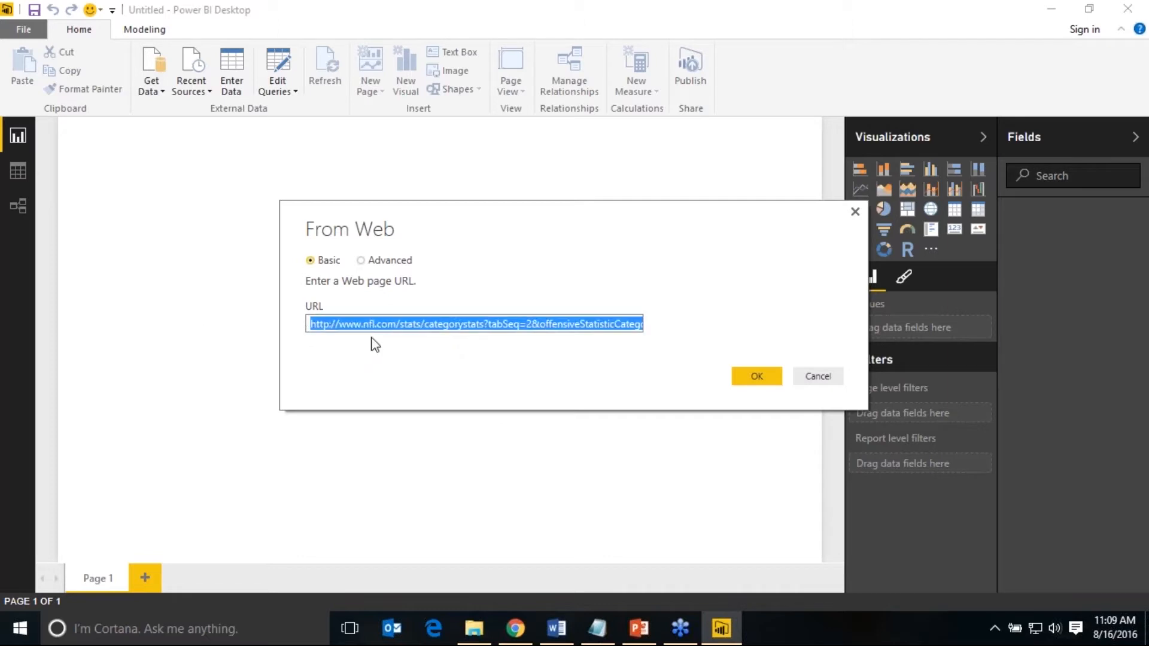
{"action": "left_click", "coordinate": [376, 327]}
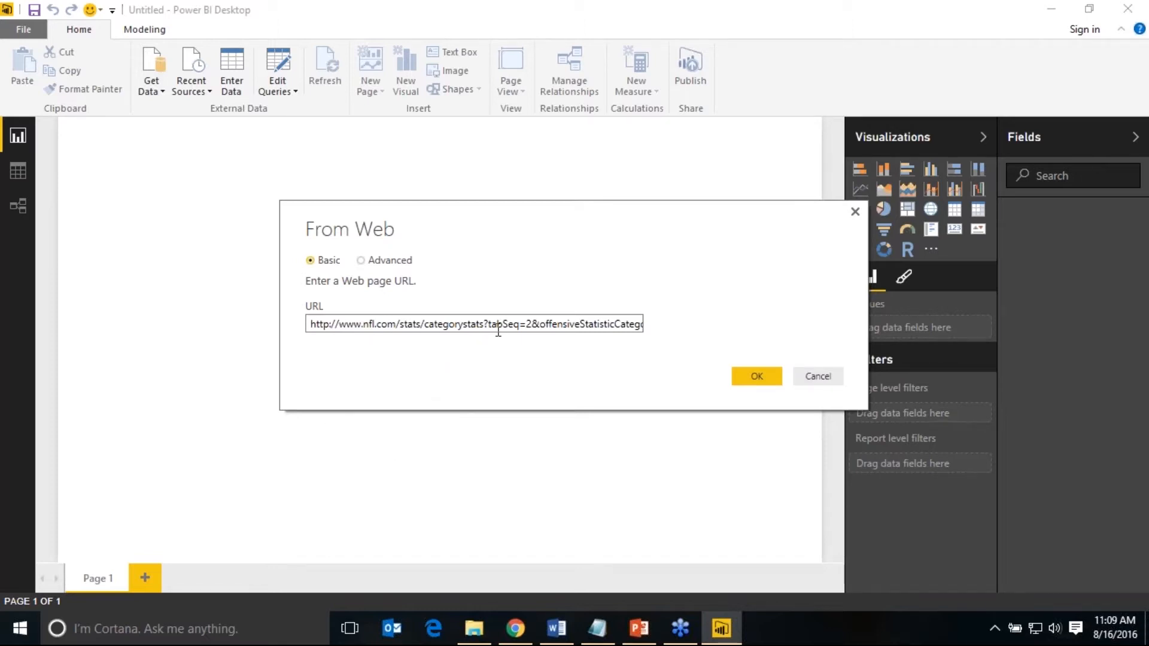
{"action": "left_click", "coordinate": [742, 377]}
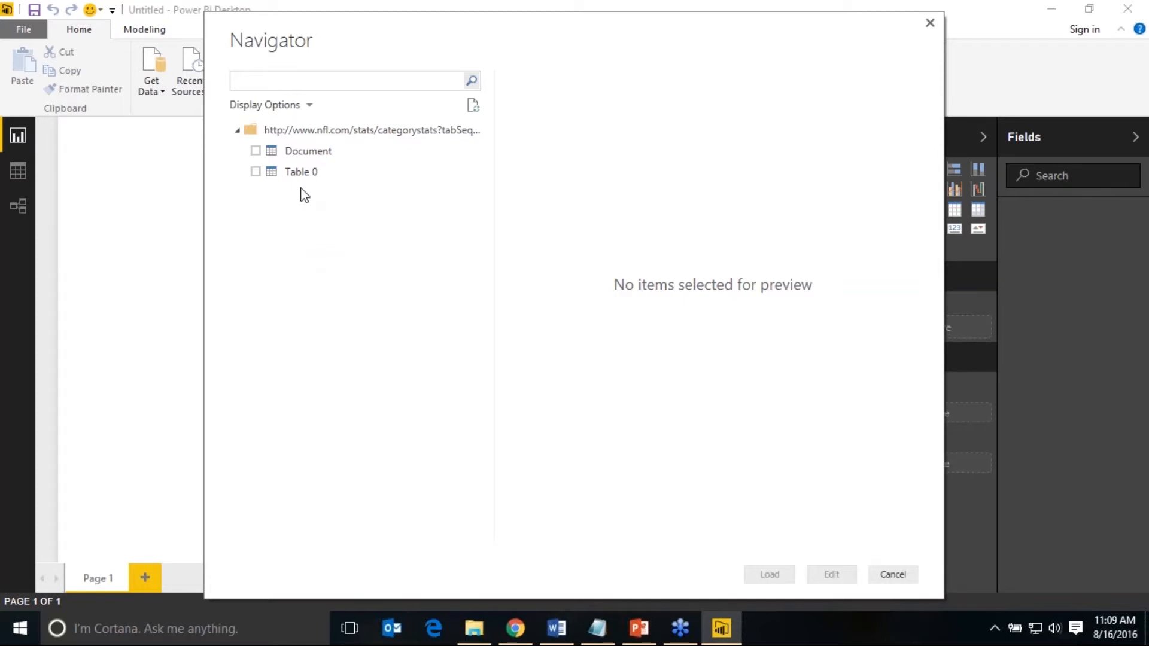
- Preview Document and Table 0 from the web page, and open only Table 0 for query editing
{"action": "left_click", "coordinate": [321, 158]}
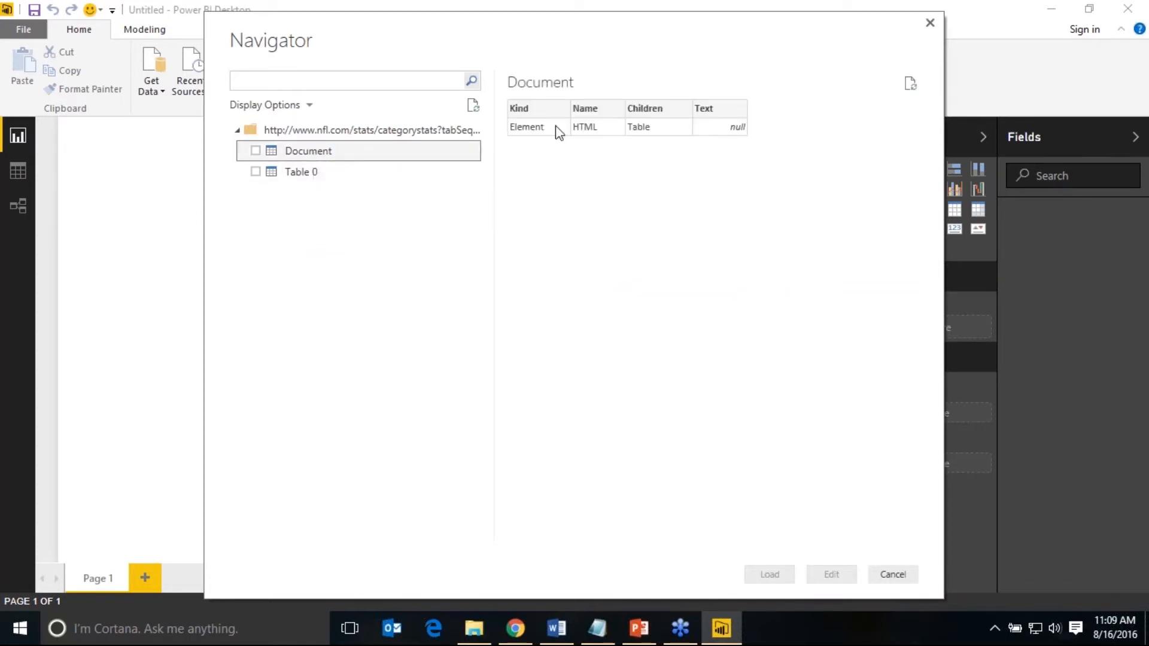
{"action": "left_click", "coordinate": [301, 172]}
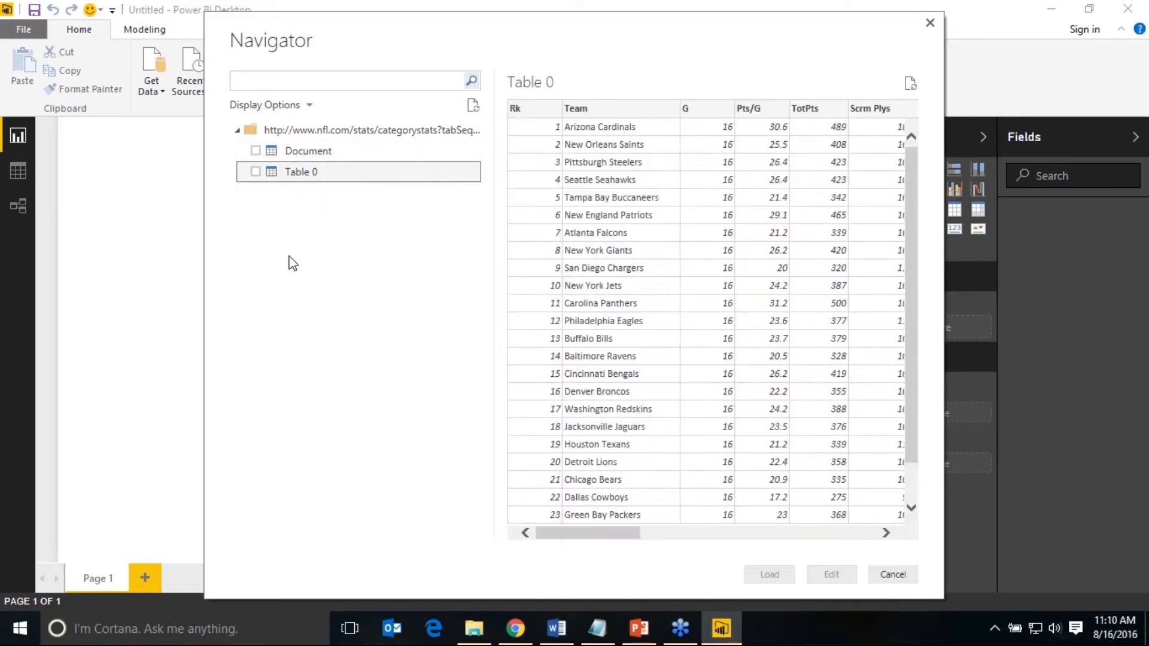
{"action": "left_click", "coordinate": [256, 173]}
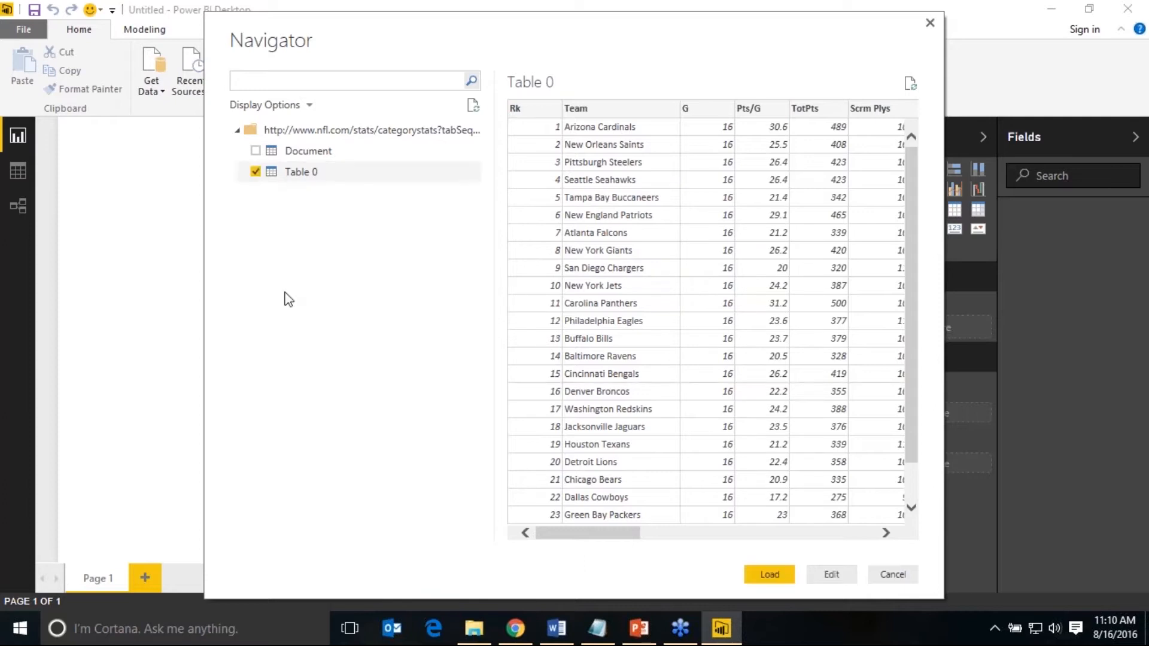
{"action": "left_click", "coordinate": [825, 576]}
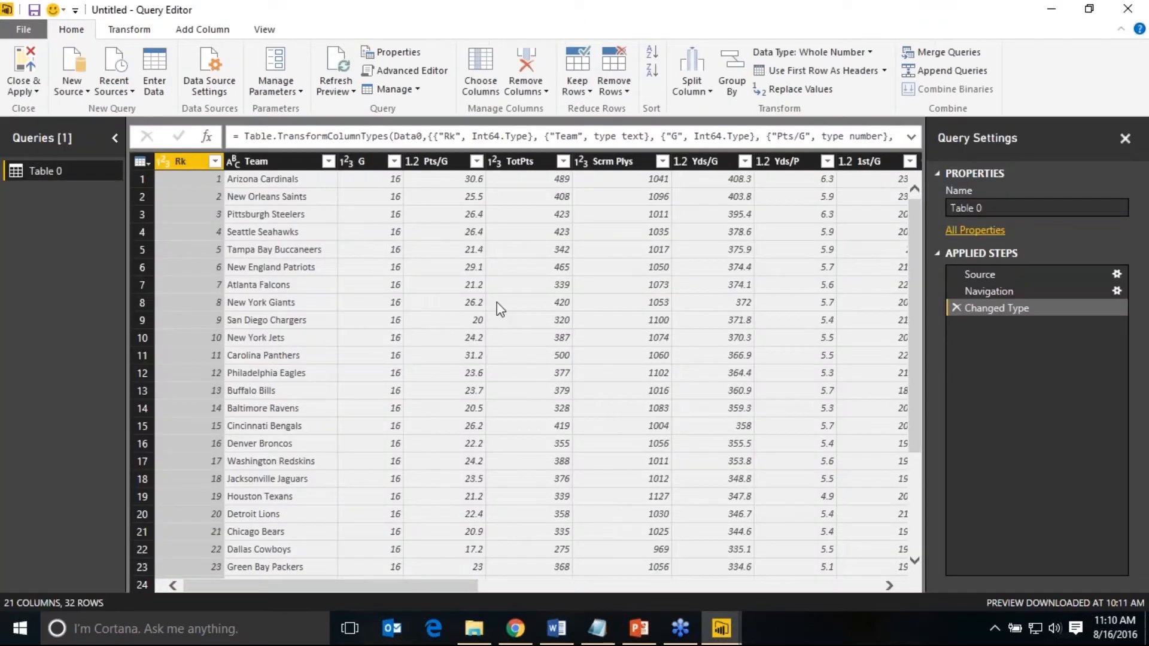
- Rename the Table 0 query to NFLData
{"action": "left_click_drag", "start_coordinate": [1001, 204], "coordinate": [599, 175]}
{"action": "type", "text": "NFLData"}
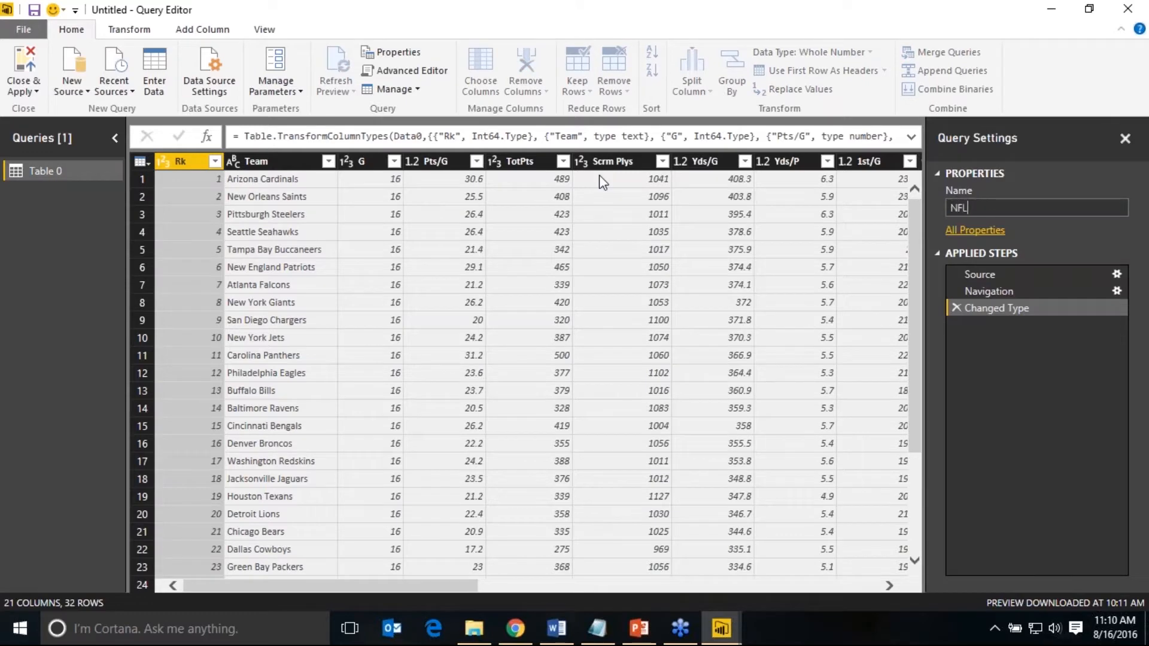
{"action": "key", "text": "Return"}
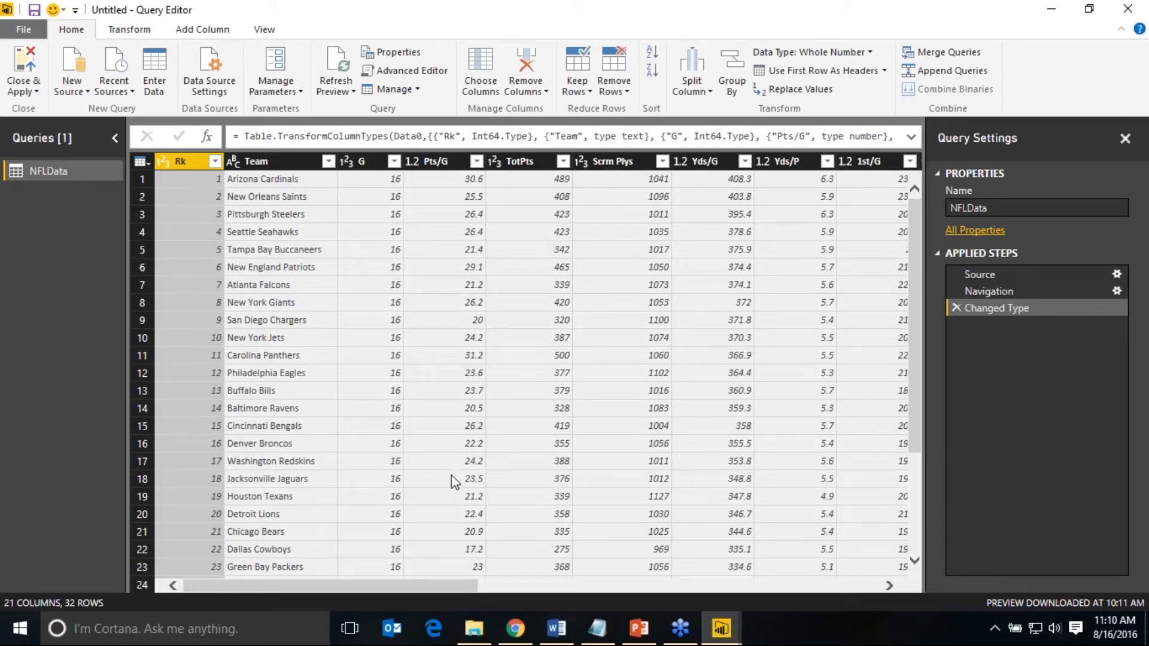
- Revisit the NFL statistics page in Chrome to check its season filter and address, and return to the Query Editor
{"action": "left_click", "coordinate": [522, 636]}
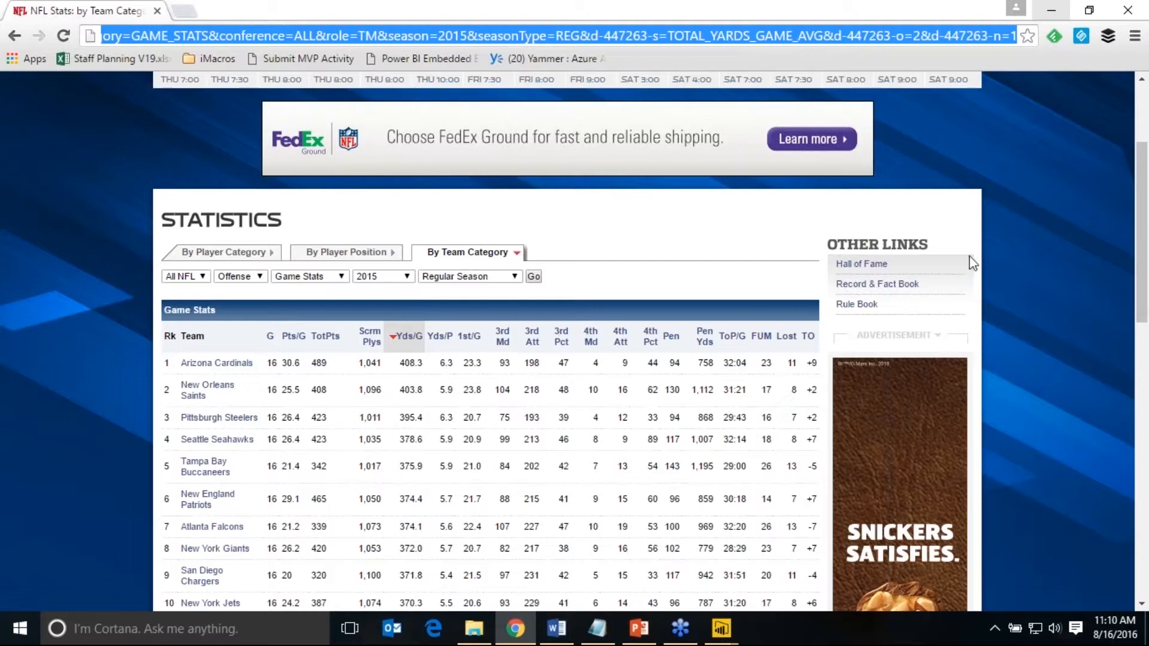
{"action": "mouse_move", "coordinate": [724, 629]}
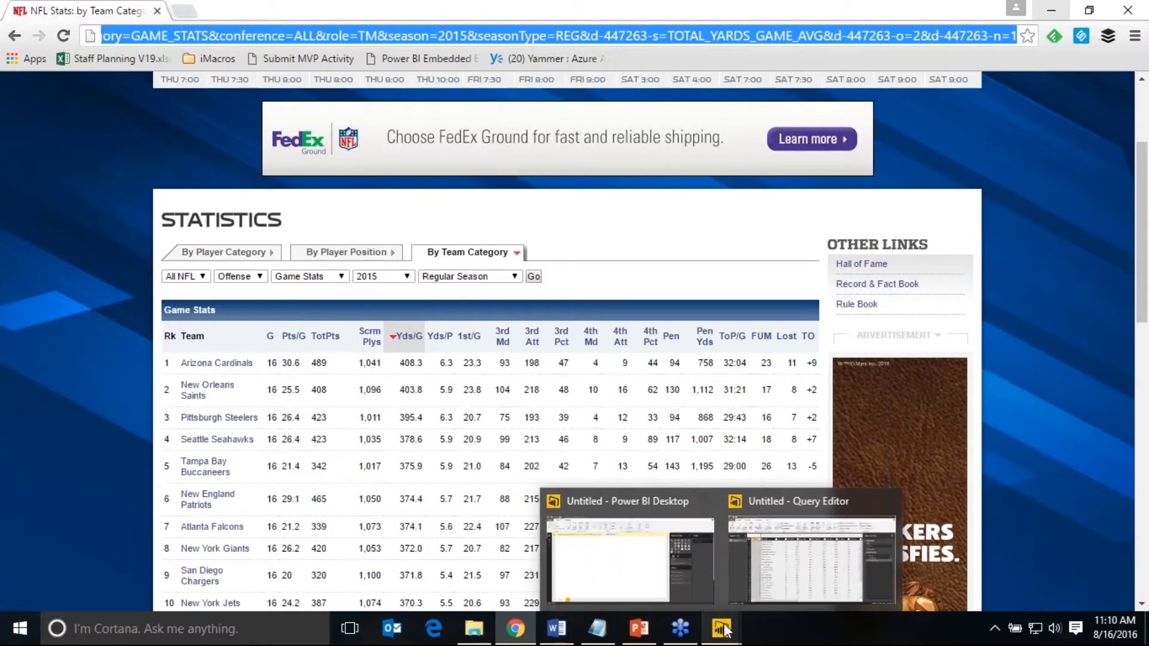
{"action": "left_click", "coordinate": [763, 591]}
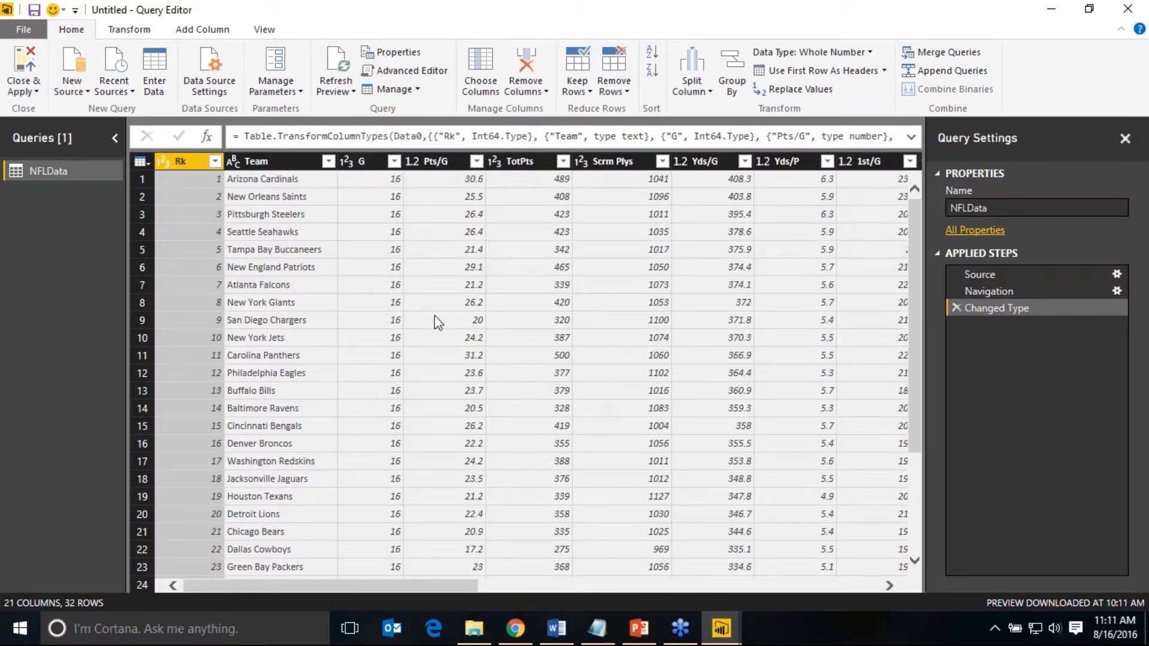
- Open the NFLData query code and insert the function declaration (Years)=> above the let statement
{"action": "left_click", "coordinate": [394, 70]}
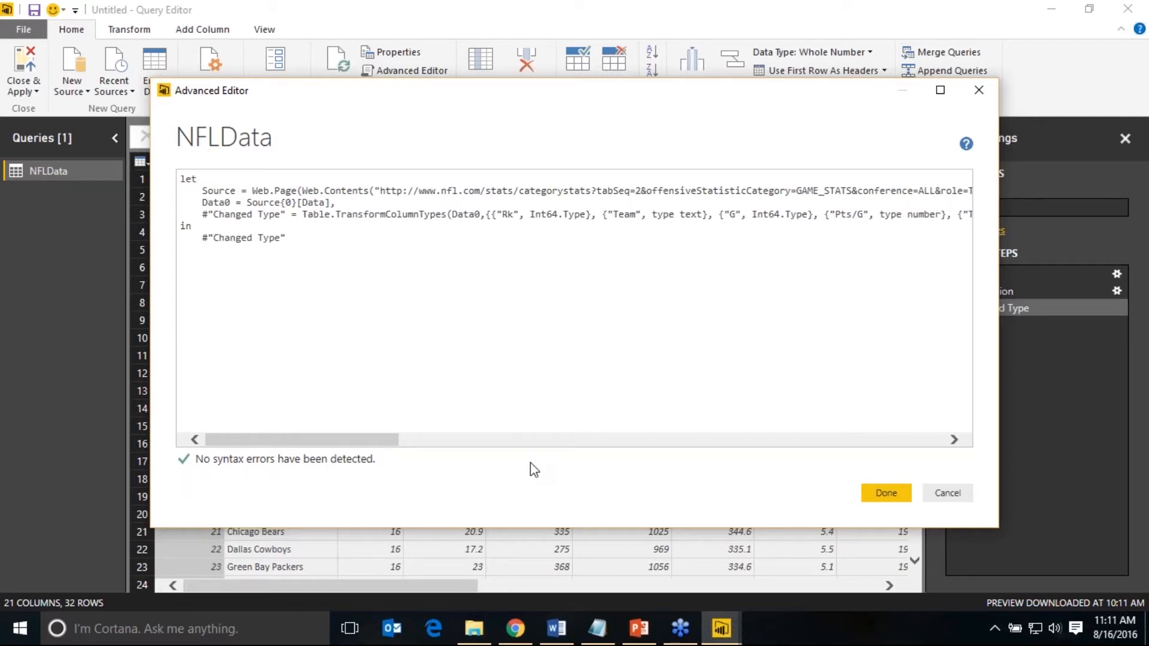
{"action": "key", "text": "Return"}
{"action": "key", "text": "Return"}
{"action": "key", "text": "Up"}
{"action": "key", "text": "Up"}
{"action": "type", "text": "()"}
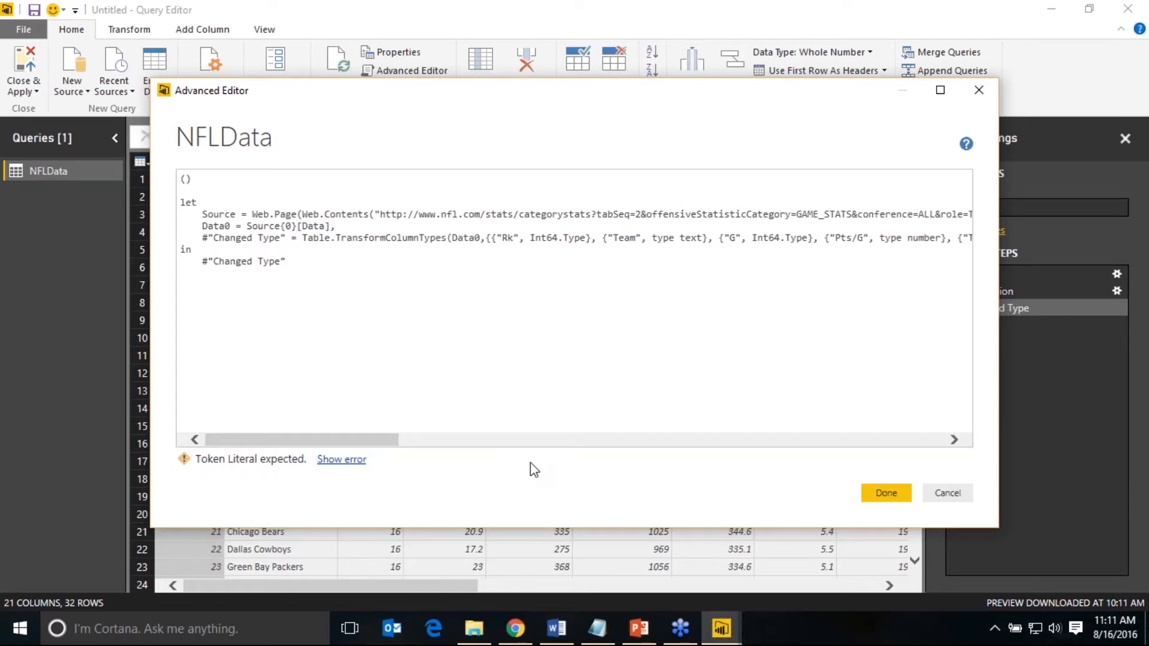
{"action": "type", "text": "Years"}
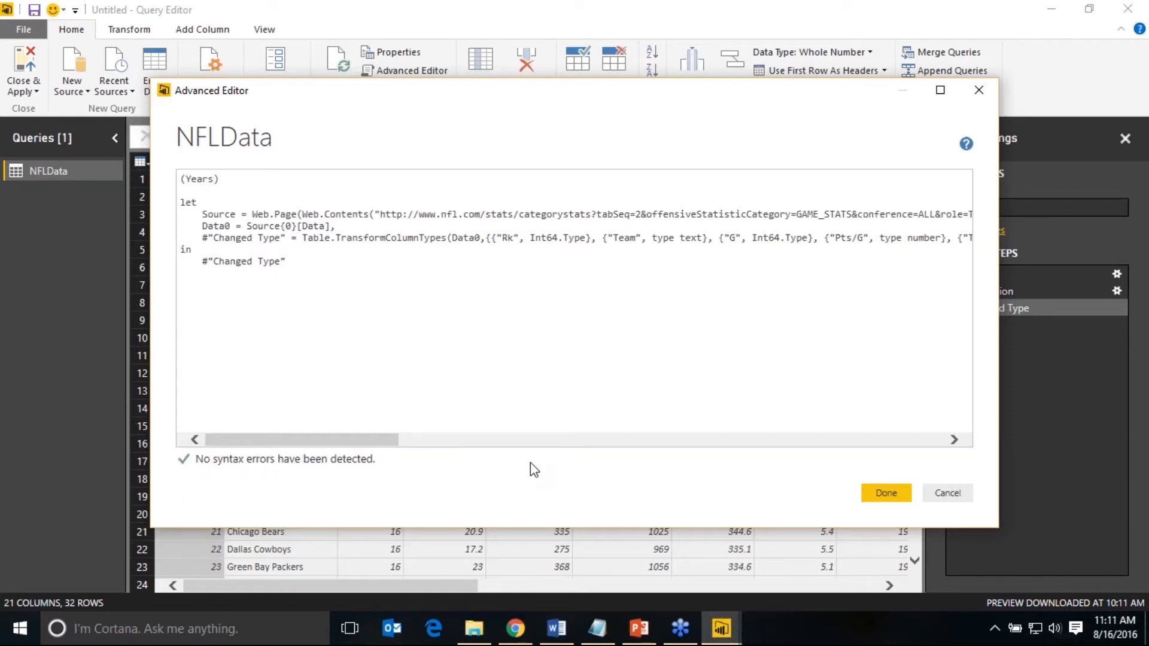
{"action": "type", "text": "=>"}
{"action": "left_click_drag", "start_coordinate": [231, 179], "coordinate": [181, 179]}
- Replace the hard-coded season year in the source URL with the concatenated parameter "&(Years)&"
{"action": "left_click", "coordinate": [906, 219]}
{"action": "key", "text": "Right"}
{"action": "key", "text": "Right"}
{"action": "key", "text": "Right"}
{"action": "key", "text": "Right"}
{"action": "key", "text": "Right"}
{"action": "key", "text": "Right"}
{"action": "key", "text": "Right"}
{"action": "key", "text": "Right"}
{"action": "key", "text": "Right"}
{"action": "key", "text": "Right"}
{"action": "key", "text": "Right"}
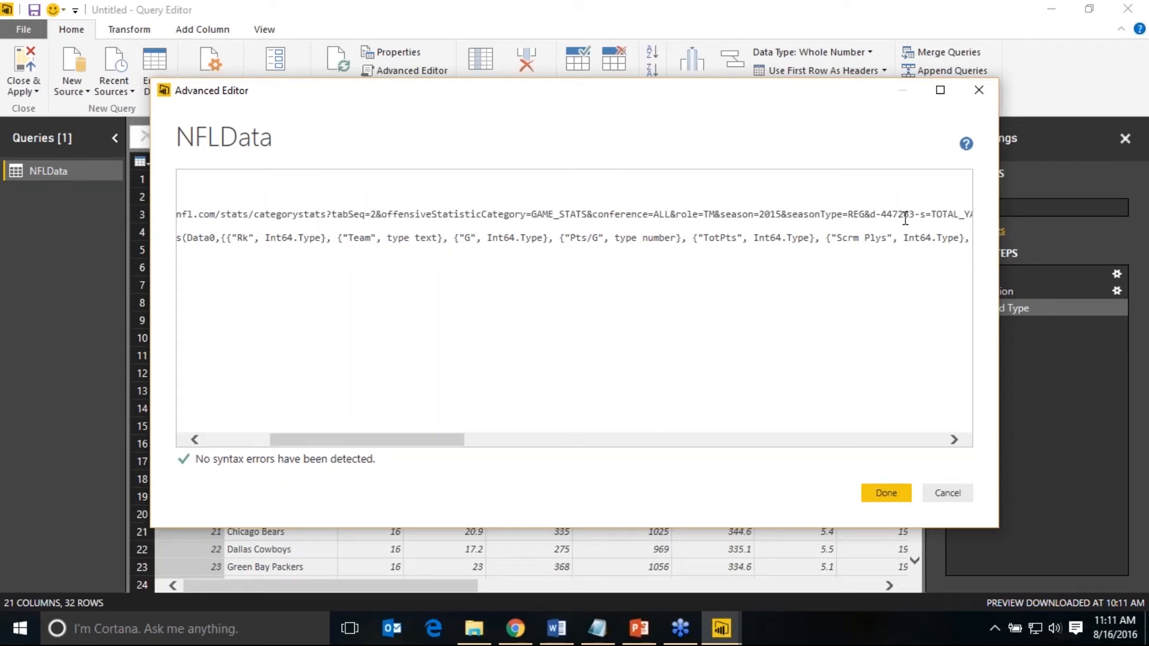
{"action": "key", "text": "Left"}
{"action": "key", "text": "Left"}
{"action": "key", "text": "shift+Right"}
{"action": "key", "text": "shift+Right"}
{"action": "key", "text": "shift+Right"}
{"action": "key", "text": "shift+Right"}
{"action": "key", "text": "shift+Right"}
{"action": "key", "text": "shift+Right"}
{"action": "key", "text": "shift+Right"}
{"action": "key", "text": "Right"}
{"action": "key", "text": "shift+Right"}
{"action": "key", "text": "shift+Right"}
{"action": "key", "text": "shift+Right"}
{"action": "key", "text": "shift+Right"}
{"action": "type", "text": "\"\""}
{"action": "type", "text": "&&"}
{"action": "type", "text": "(Years)"}
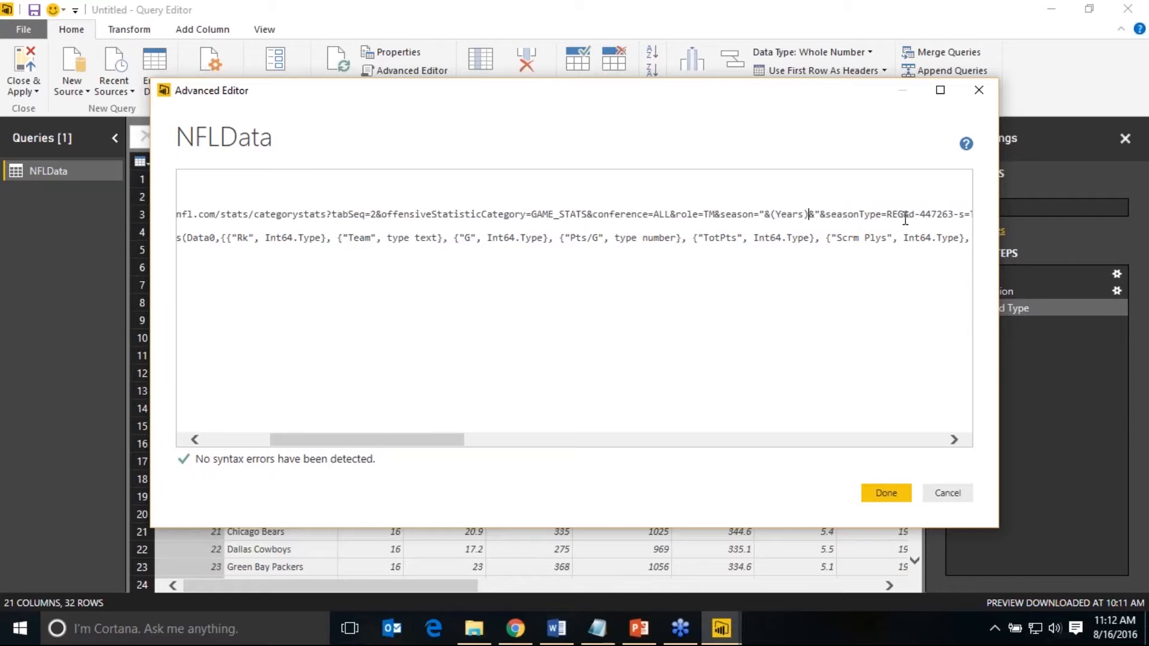
- Add Number.ToText in front of (Years) in the source URL to convert the parameter to text
{"action": "key", "text": "Left"}
{"action": "key", "text": "Left"}
{"action": "key", "text": "Left"}
{"action": "key", "text": "Left"}
{"action": "type", "text": "Number."}
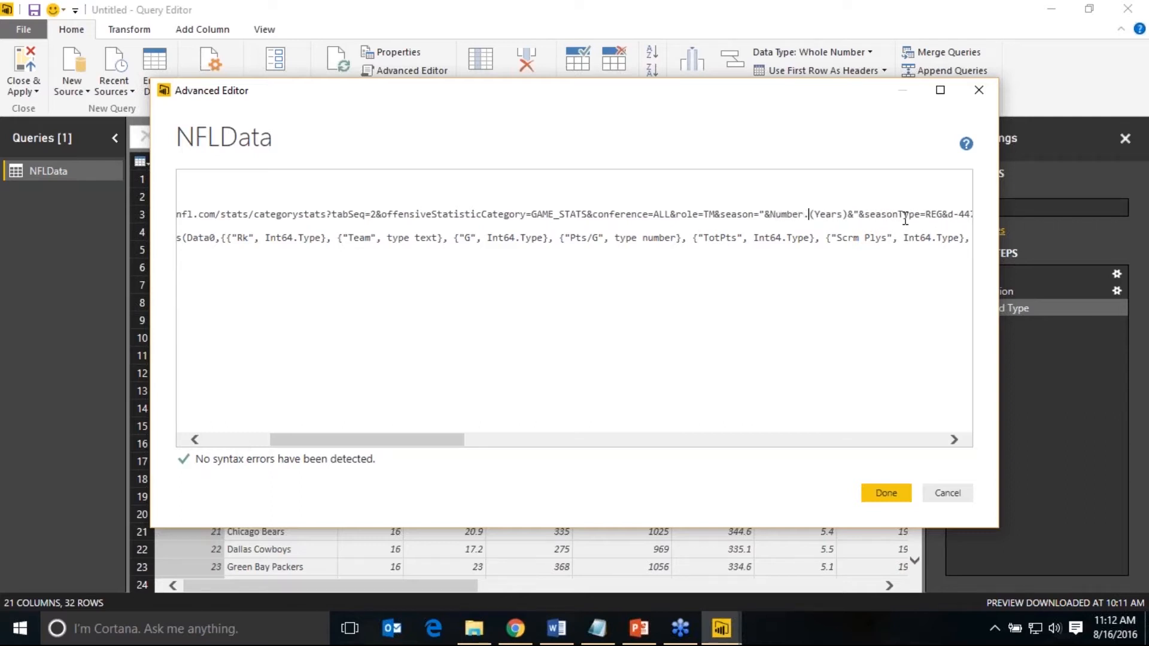
{"action": "type", "text": "ToTe"}
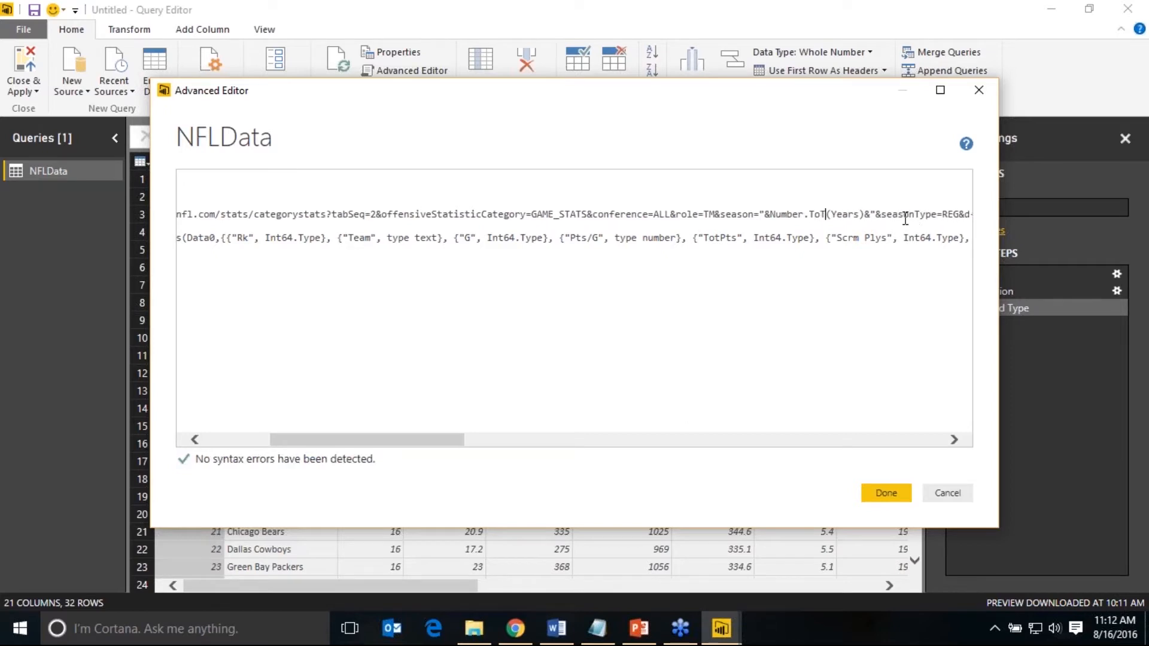
{"action": "type", "text": "xt"}
- Highlight the "&Number.ToText(Years)&" expression in the source URL to review it
{"action": "key", "text": "Left"}
{"action": "key", "text": "Left"}
{"action": "key", "text": "Left"}
{"action": "key", "text": "Left"}
{"action": "key", "text": "Left"}
{"action": "key", "text": "Left"}
{"action": "key", "text": "Left"}
{"action": "key", "text": "Left"}
{"action": "key", "text": "Left"}
{"action": "key", "text": "Left"}
{"action": "key", "text": "Left"}
{"action": "key", "text": "Left"}
{"action": "key", "text": "Left"}
{"action": "key", "text": "Left"}
{"action": "key", "text": "Left"}
{"action": "key", "text": "shift+Right"}
{"action": "key", "text": "shift+Right"}
{"action": "key", "text": "shift+Right"}
{"action": "key", "text": "shift+Right"}
{"action": "key", "text": "shift+Right"}
{"action": "key", "text": "shift+Right"}
{"action": "key", "text": "shift+Right"}
{"action": "key", "text": "shift+Right"}
{"action": "key", "text": "shift+Right"}
{"action": "key", "text": "shift+Right"}
{"action": "key", "text": "shift+Right"}
{"action": "key", "text": "shift+Right"}
{"action": "key", "text": "shift+Right"}
{"action": "key", "text": "shift+Right"}
{"action": "key", "text": "shift+Right"}
{"action": "key", "text": "shift+Right"}
{"action": "key", "text": "shift+Right"}
{"action": "key", "text": "shift+Right"}
{"action": "key", "text": "shift+Right"}
{"action": "key", "text": "shift+Right"}
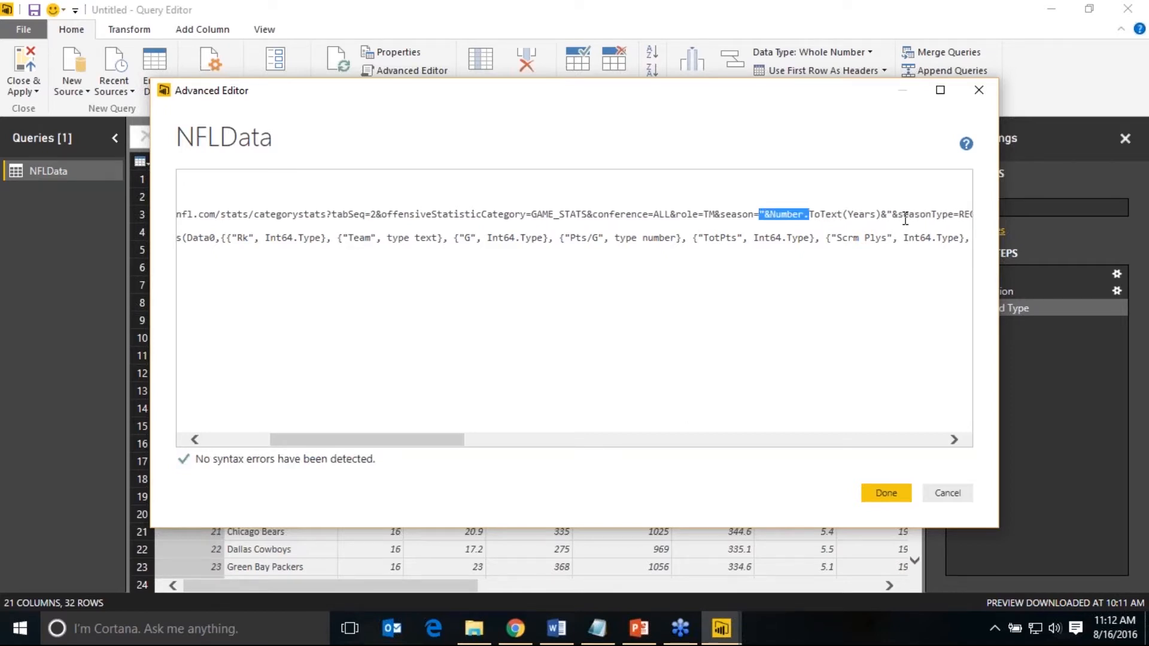
{"action": "key", "text": "shift+Right"}
{"action": "key", "text": "shift+Right"}
{"action": "key", "text": "shift+Right"}
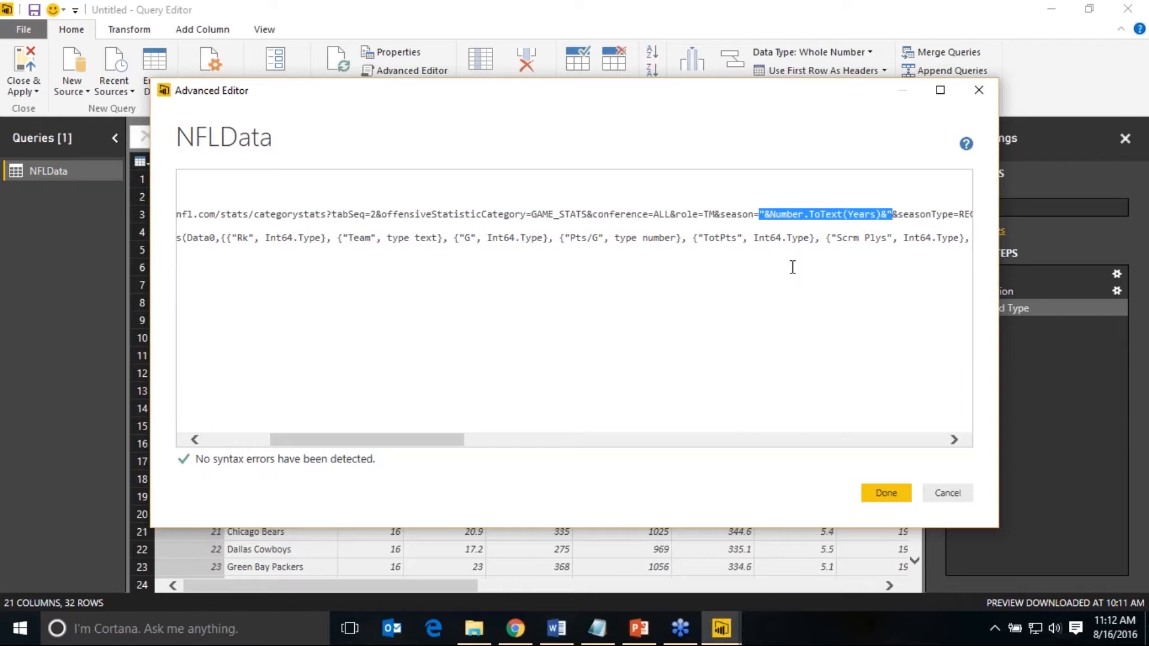
- Apply the edited code, invoke the NFLData function with Years set to 2007, and inspect a row of the returned table
{"action": "left_click", "coordinate": [879, 497]}
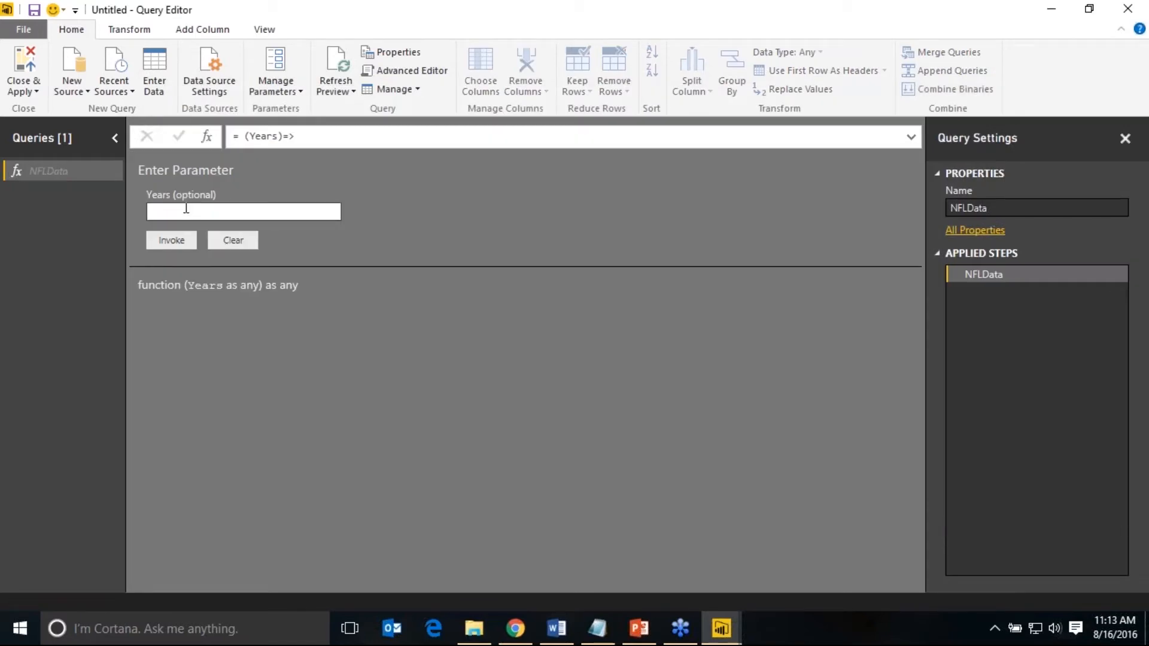
{"action": "left_click", "coordinate": [182, 211]}
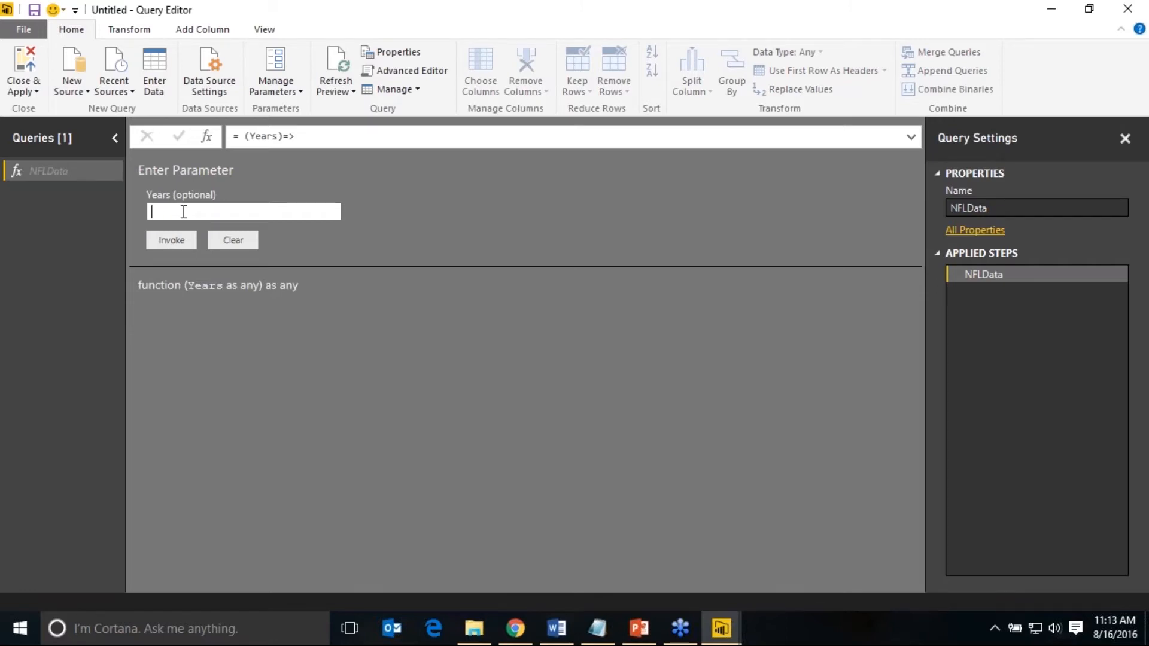
{"action": "type", "text": "2007"}
{"action": "left_click", "coordinate": [170, 240]}
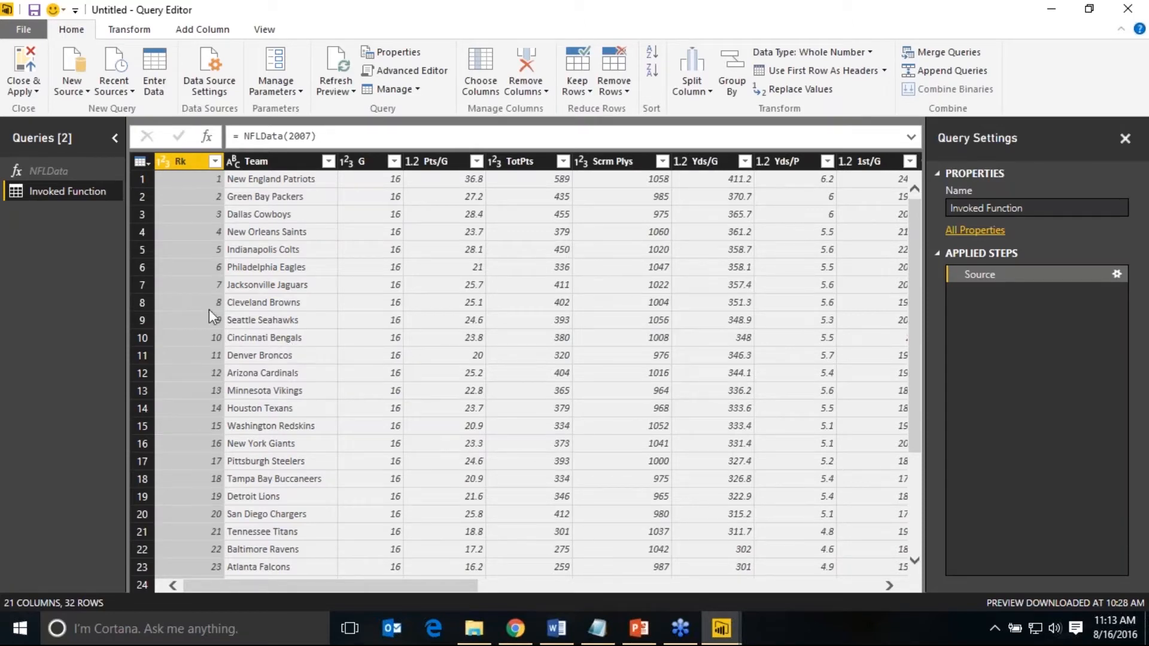
{"action": "left_click", "coordinate": [143, 285]}
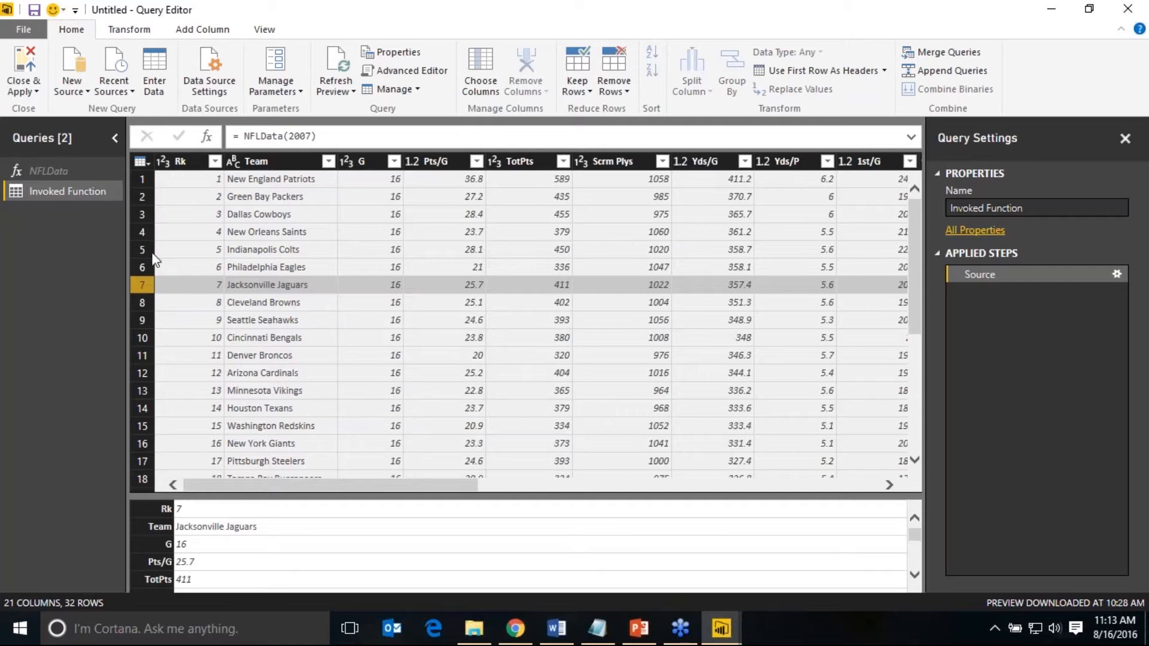
- Delete the Invoked Function query that holds the 2007 season results
{"action": "right_click", "coordinate": [91, 192]}
{"action": "left_click", "coordinate": [126, 245]}
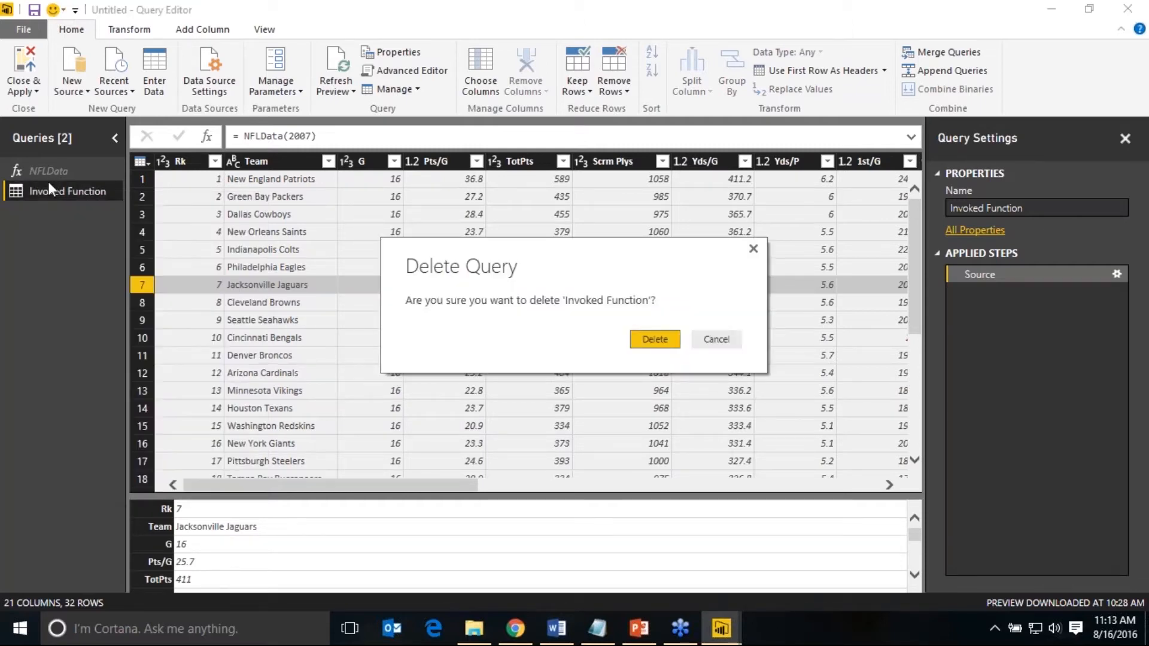
{"action": "left_click", "coordinate": [655, 337]}
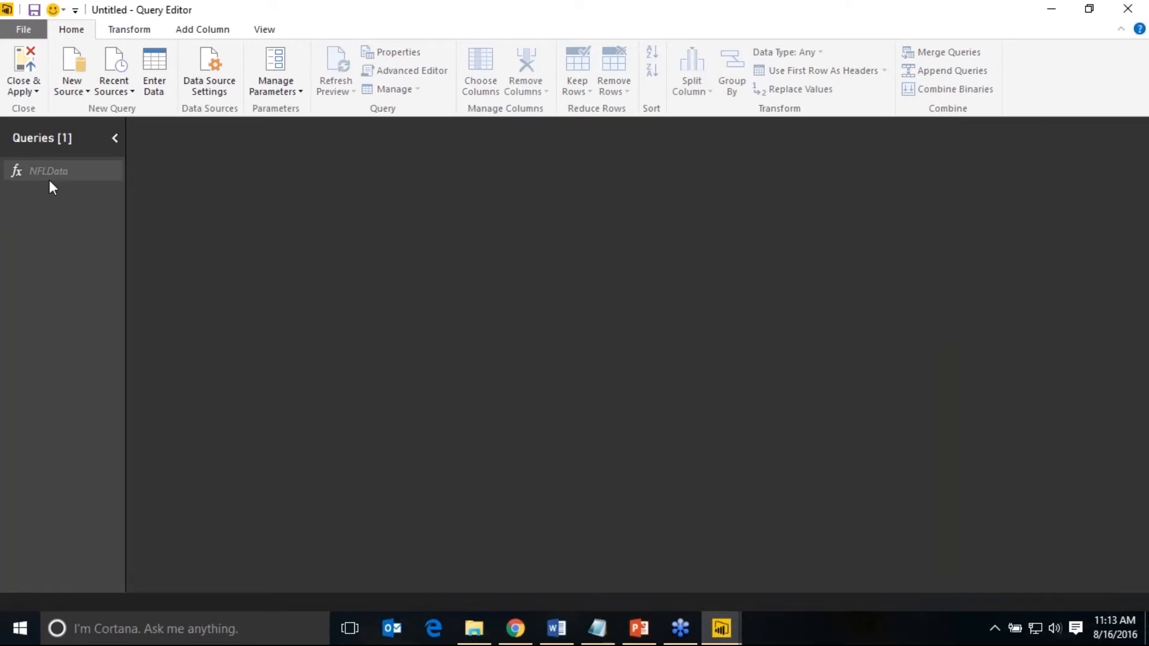
- Invoke the NFLData function with the Years parameter set to 2014
{"action": "left_click", "coordinate": [49, 179]}
{"action": "left_click", "coordinate": [237, 213]}
{"action": "type", "text": "2"}
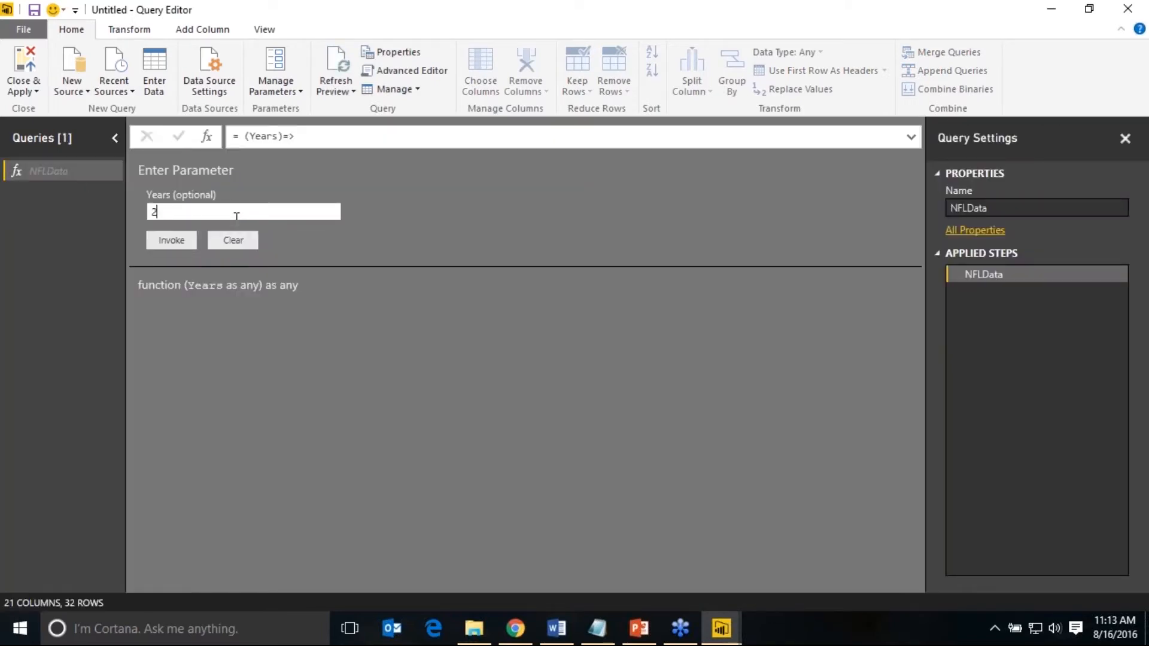
{"action": "type", "text": "014"}
{"action": "left_click", "coordinate": [171, 241]}
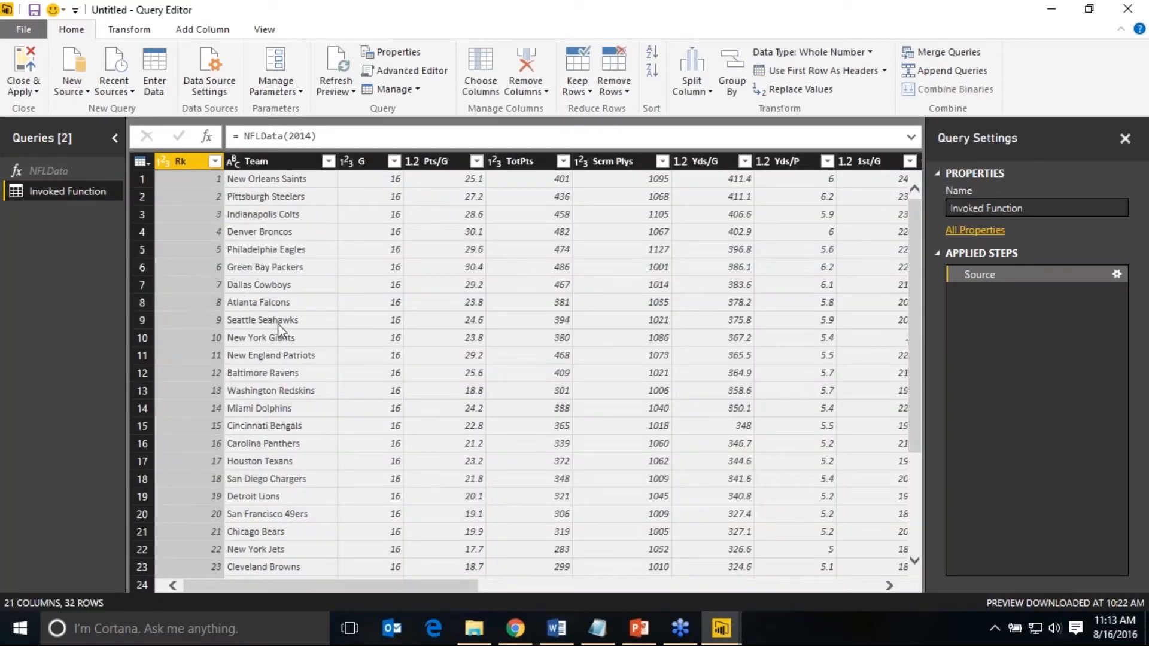
- Examine the Jacksonville Jaguars row of the 2014 table and the function call in its formula
{"action": "scroll", "coordinate": [284, 383], "scroll_direction": "down", "scroll_amount": 3}
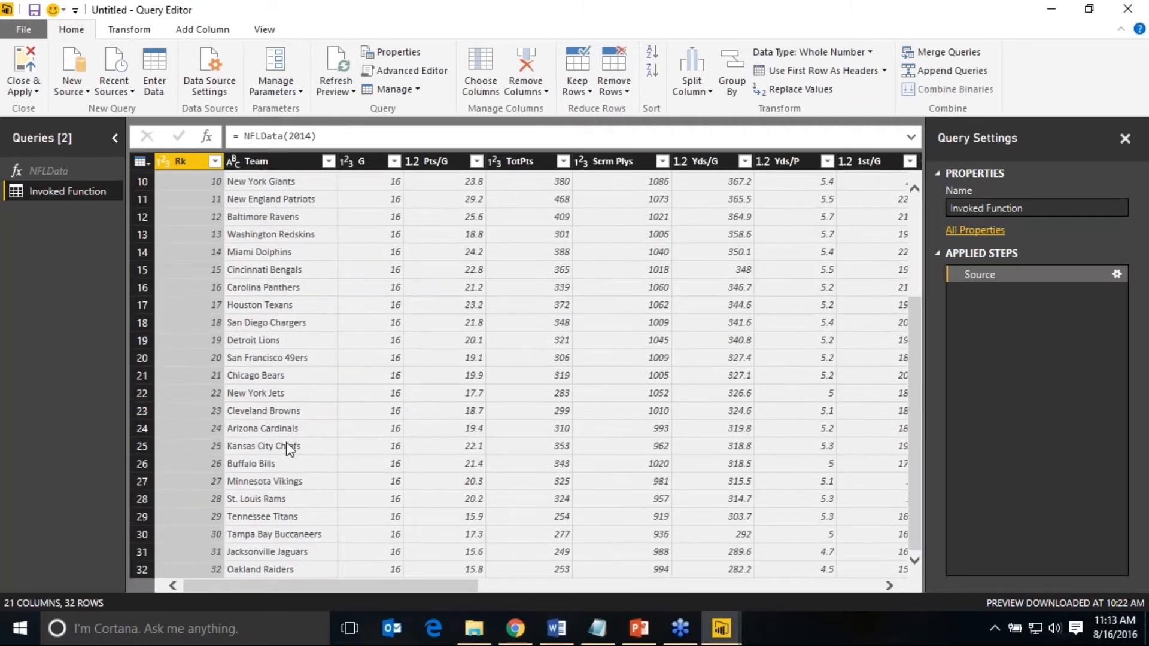
{"action": "left_click", "coordinate": [270, 554]}
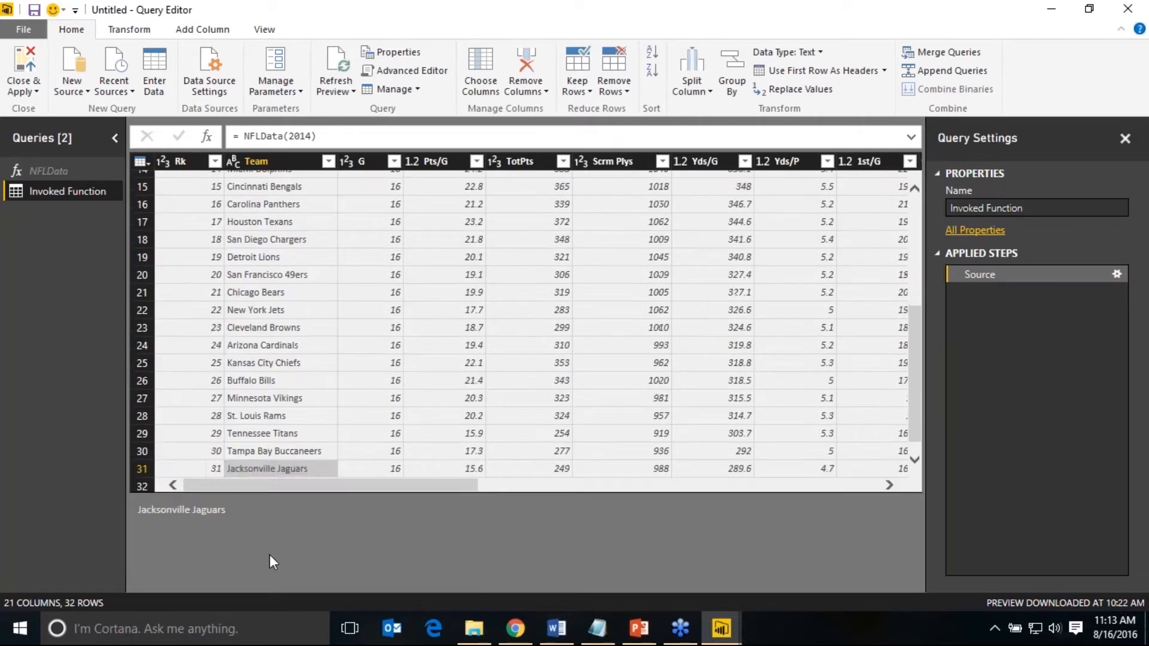
{"action": "left_click", "coordinate": [145, 472]}
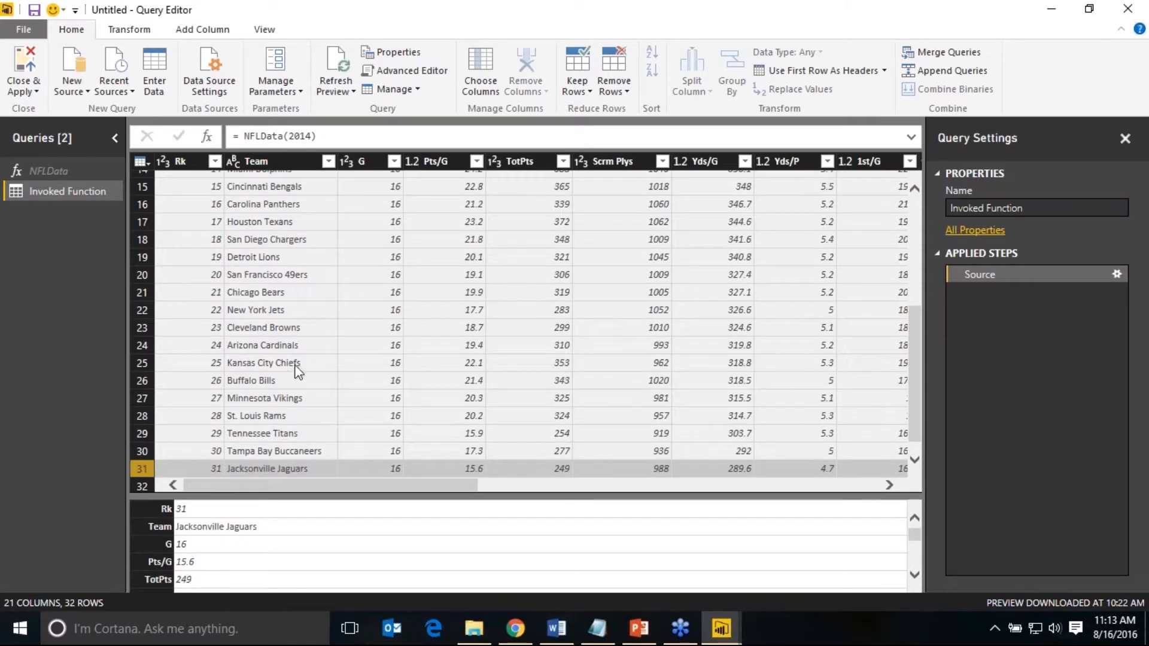
{"action": "left_click_drag", "start_coordinate": [324, 135], "coordinate": [232, 136]}
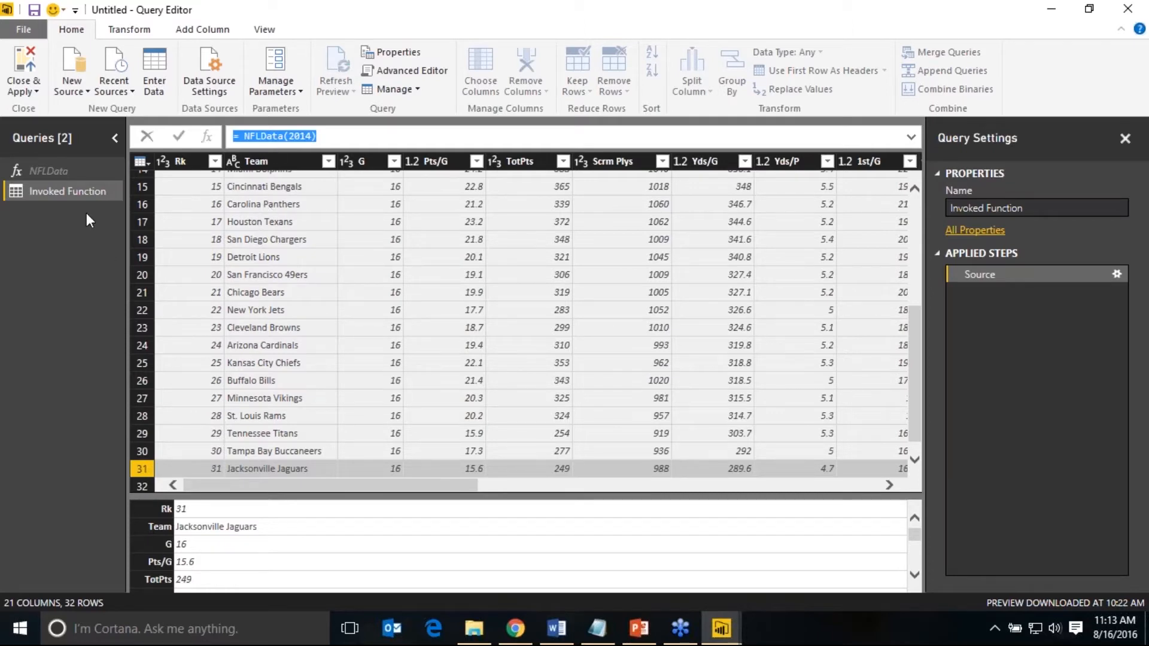
- Delete the Invoked Function query created for the 2014 season
{"action": "left_click", "coordinate": [77, 195]}
{"action": "right_click", "coordinate": [78, 194]}
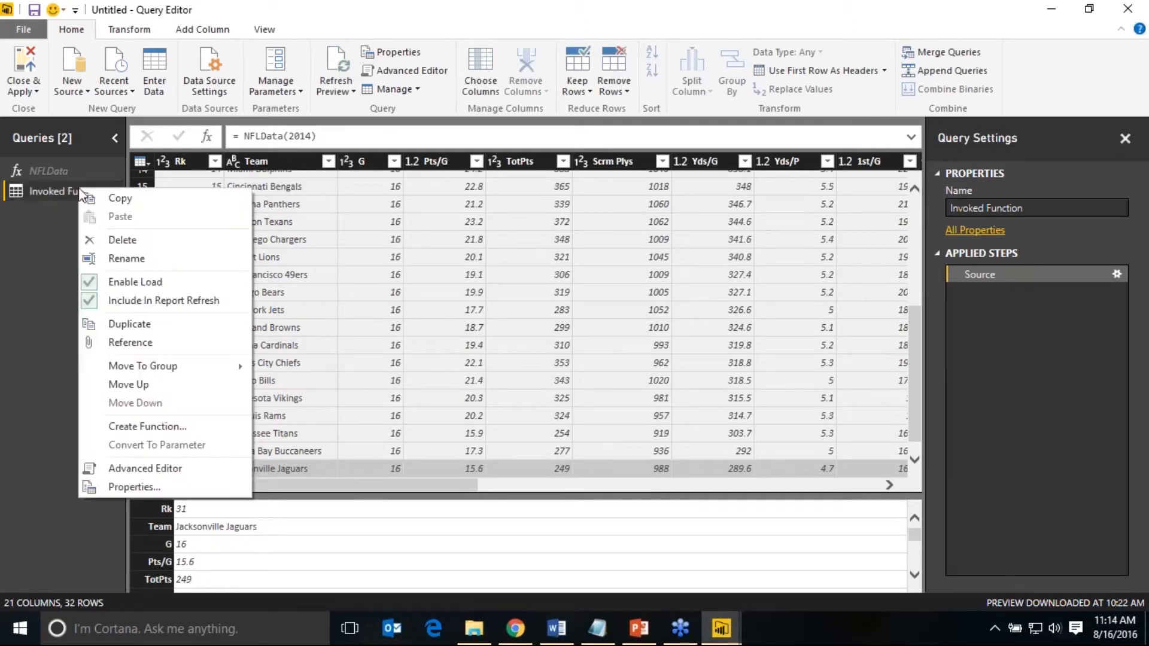
{"action": "left_click", "coordinate": [130, 238]}
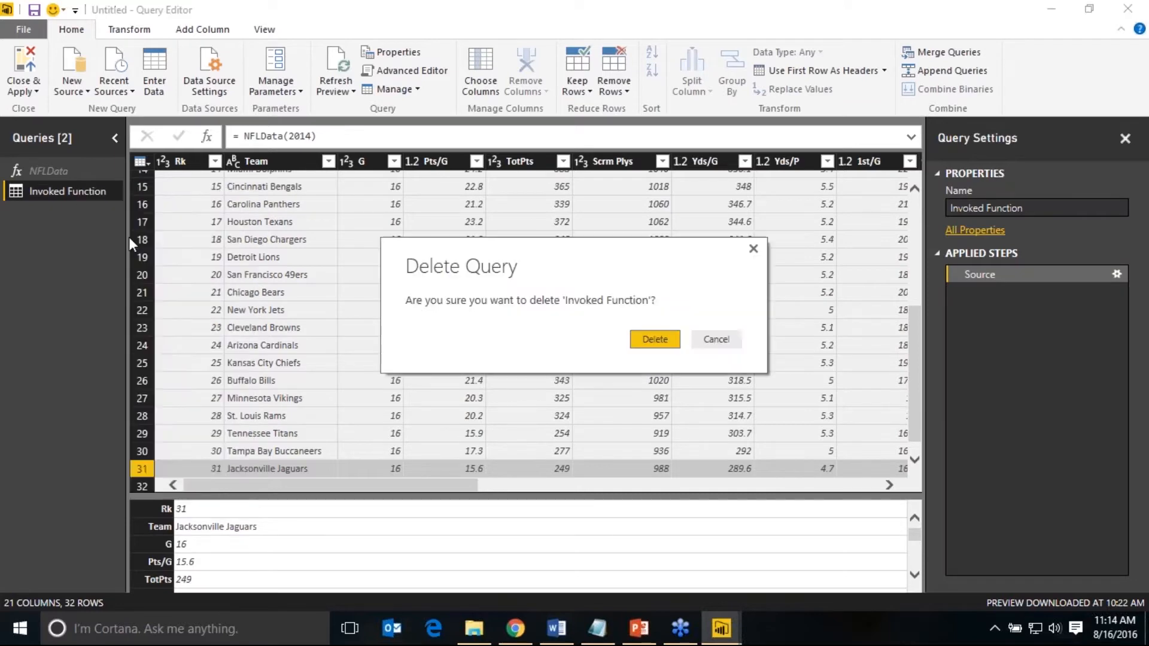
{"action": "left_click", "coordinate": [644, 342]}
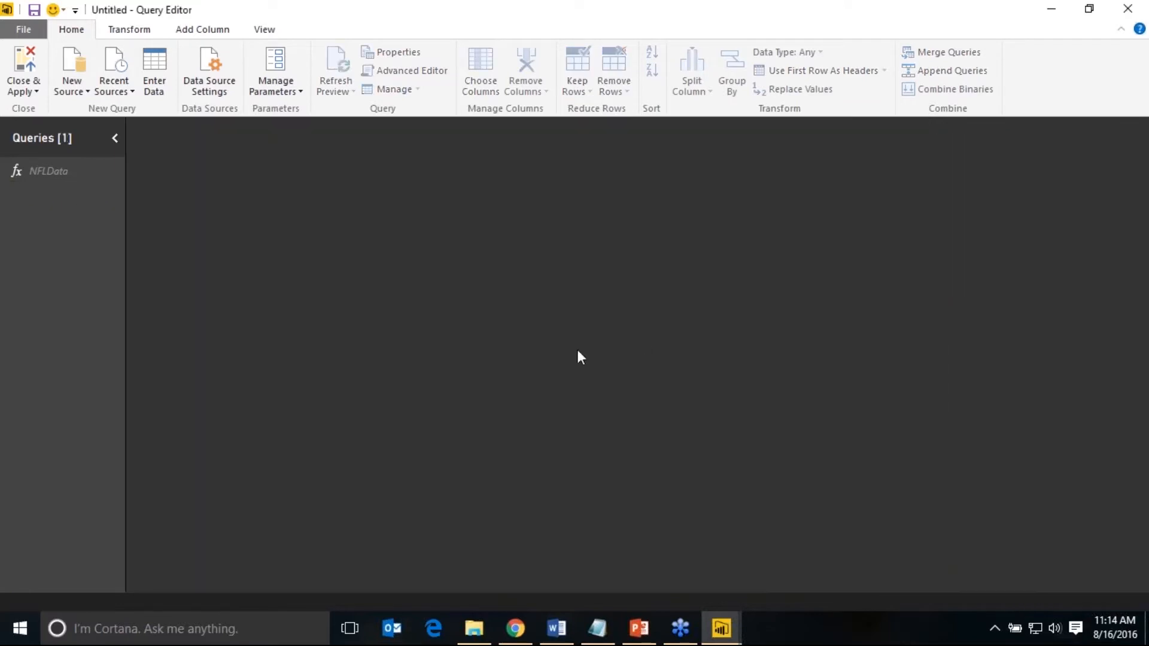
- Create a blank query and generate a list of years with the formula = {2000..2015}
{"action": "left_click", "coordinate": [69, 174]}
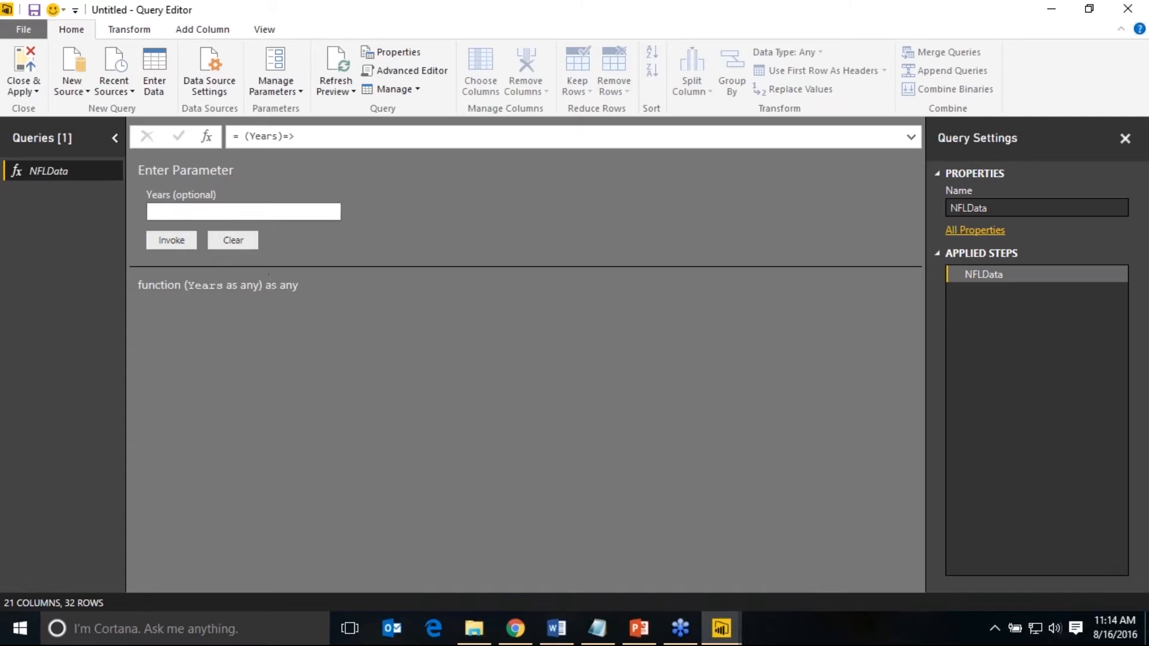
{"action": "left_click", "coordinate": [75, 93]}
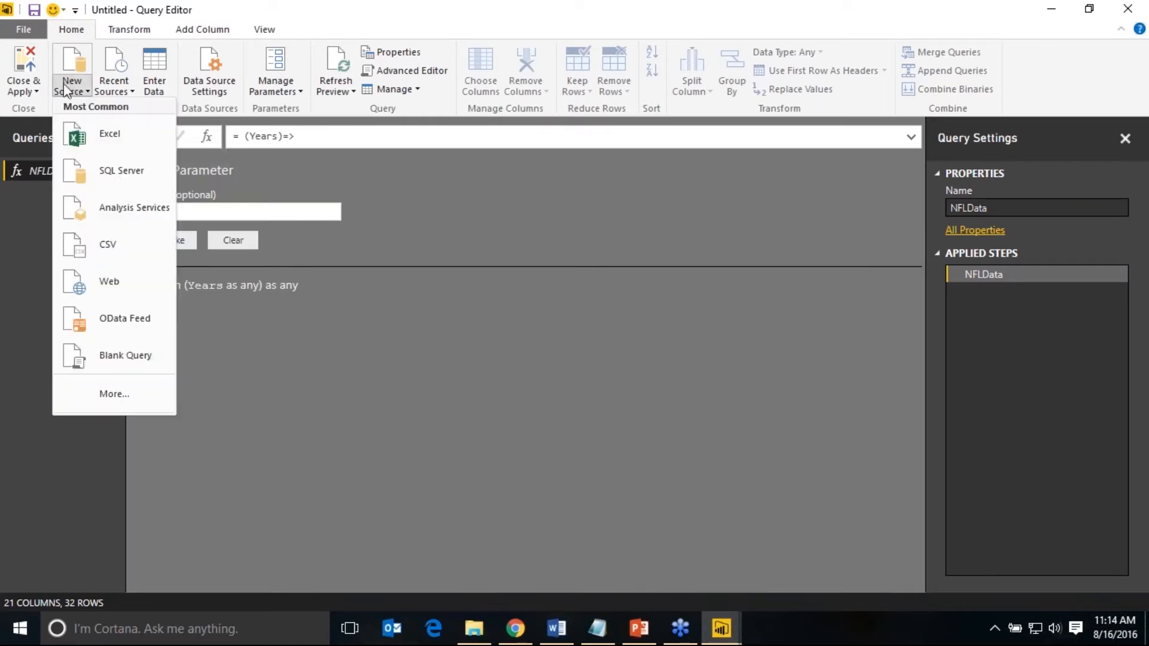
{"action": "left_click", "coordinate": [122, 355]}
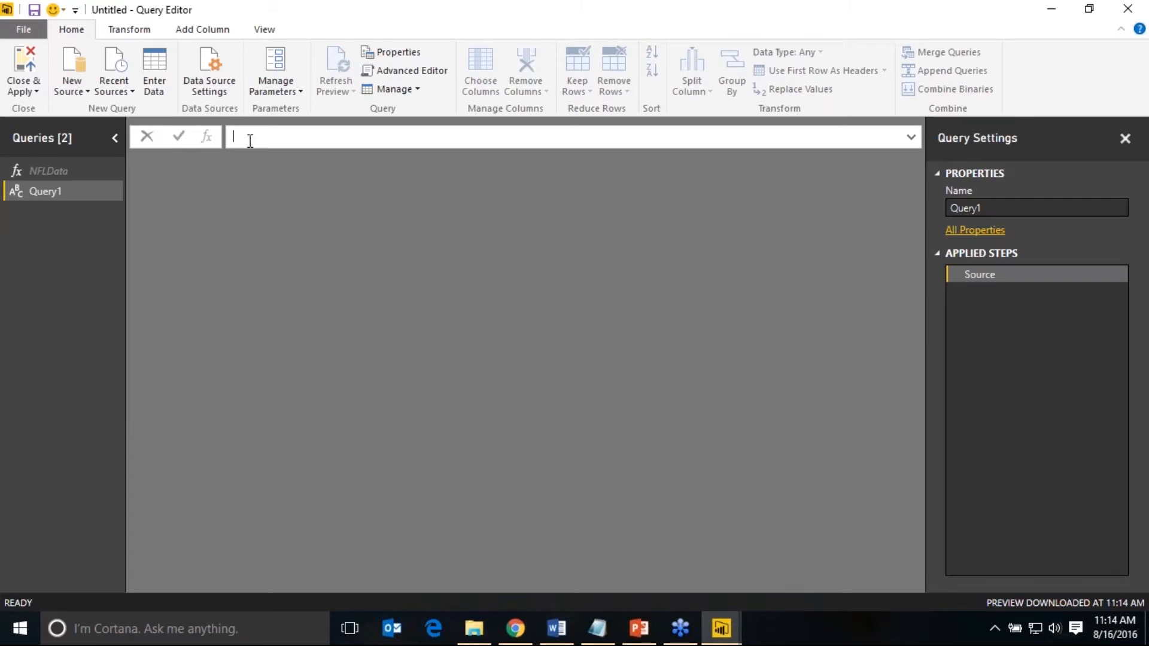
{"action": "type", "text": "="}
{"action": "type", "text": "{}"}
{"action": "type", "text": "2000"}
{"action": "type", "text": ".."}
{"action": "type", "text": "2015"}
{"action": "key", "text": "Return"}
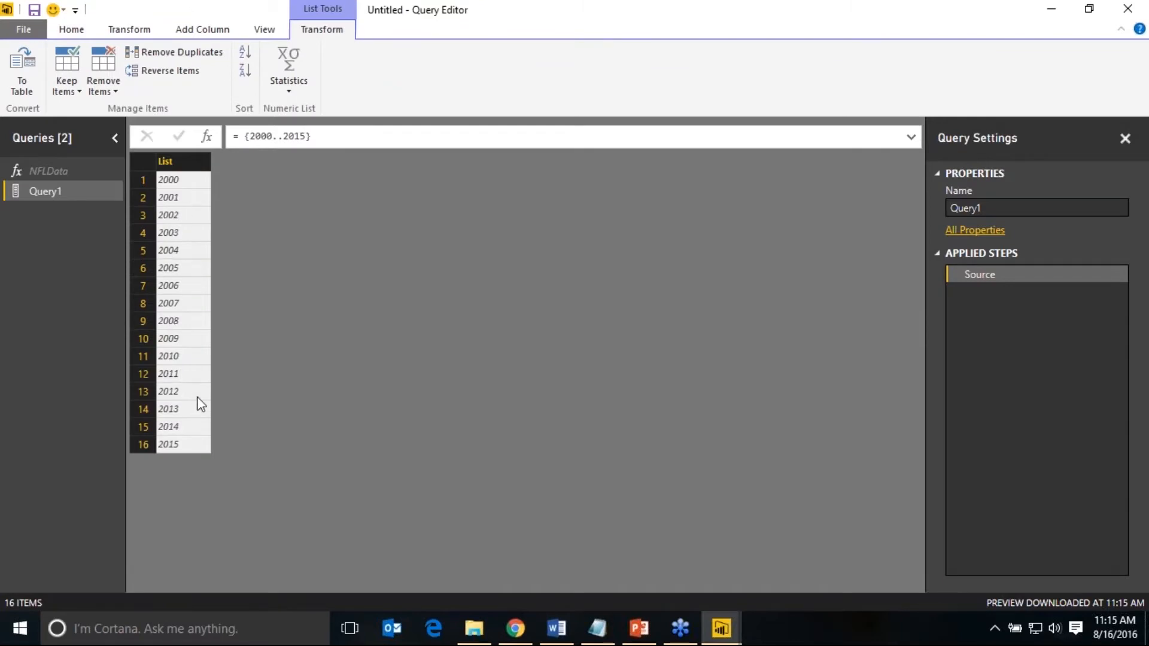
- Change the list formula to = {"a".."z"} to generate a list of letters
{"action": "double_click", "coordinate": [262, 136]}
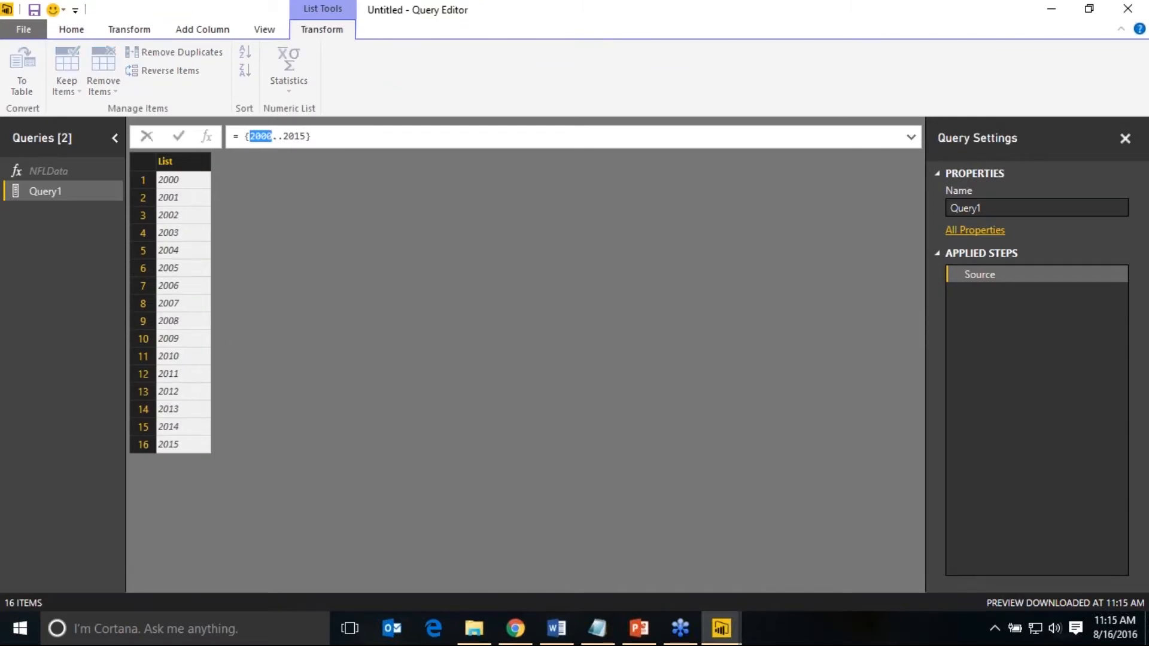
{"action": "type", "text": "\"a\""}
{"action": "key", "text": "Right"}
{"action": "key", "text": "Right"}
{"action": "key", "text": "shift+Right"}
{"action": "key", "text": "shift+Right"}
{"action": "key", "text": "shift+Right"}
{"action": "key", "text": "shift+Right"}
{"action": "type", "text": "\"z\""}
{"action": "key", "text": "Return"}
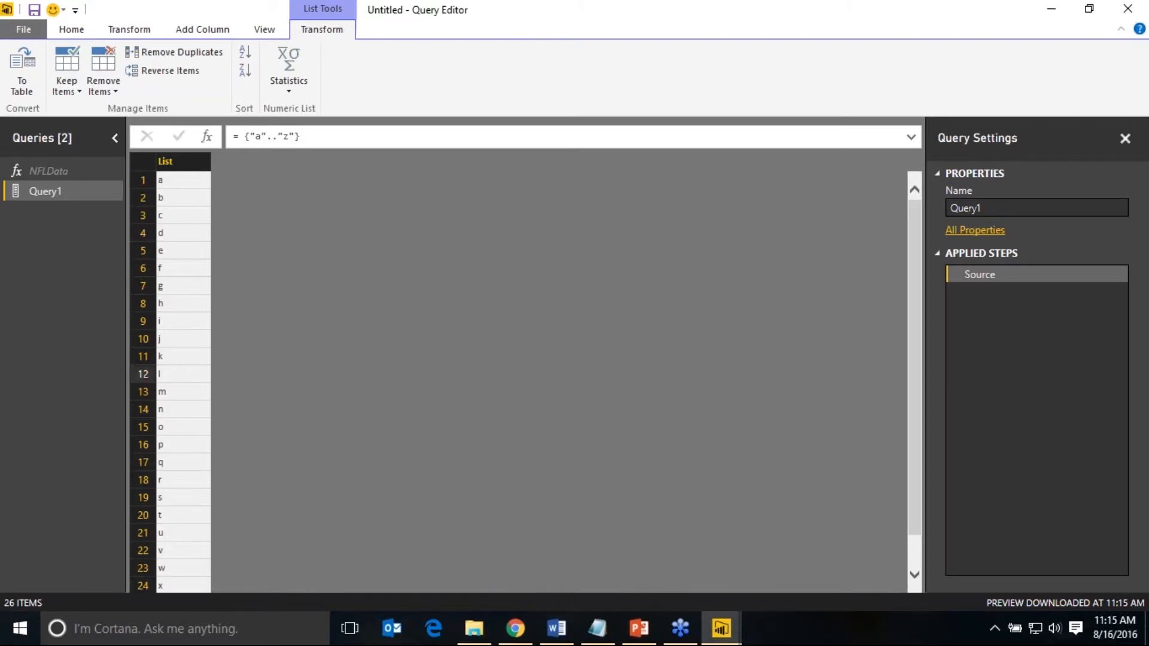
- Restore the list formula to = {2000..2015} in place of the letter range
{"action": "left_click", "coordinate": [257, 136]}
{"action": "key", "text": "shift+Right"}
{"action": "key", "text": "shift+Right"}
{"action": "key", "text": "shift+Right"}
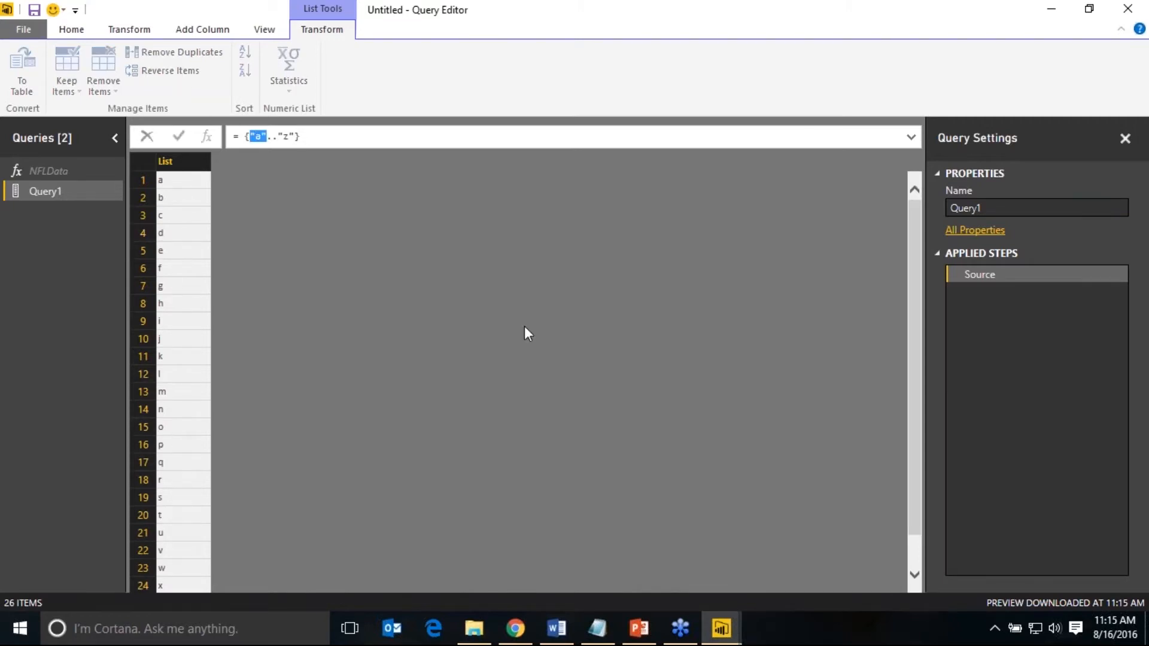
{"action": "type", "text": "2000"}
{"action": "key", "text": "shift+Right"}
{"action": "key", "text": "shift+Right"}
{"action": "key", "text": "shift+Right"}
{"action": "type", "text": "2015"}
{"action": "key", "text": "Return"}
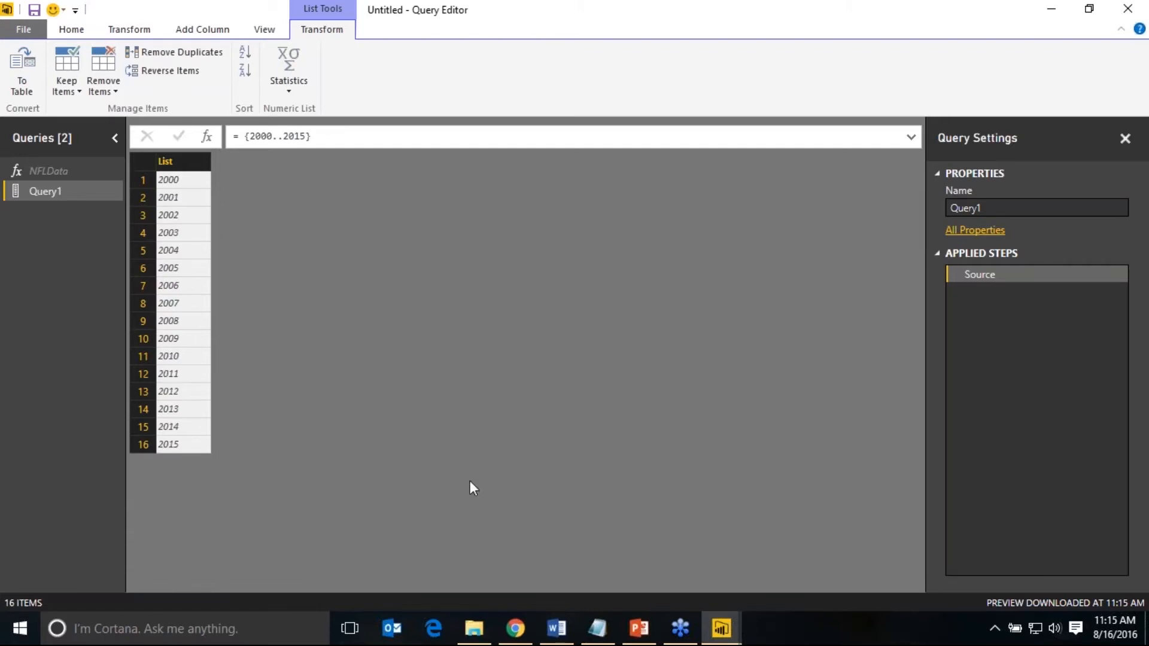
- Convert the year list to a table with no delimiter and rename its column Year
{"action": "left_click", "coordinate": [177, 175]}
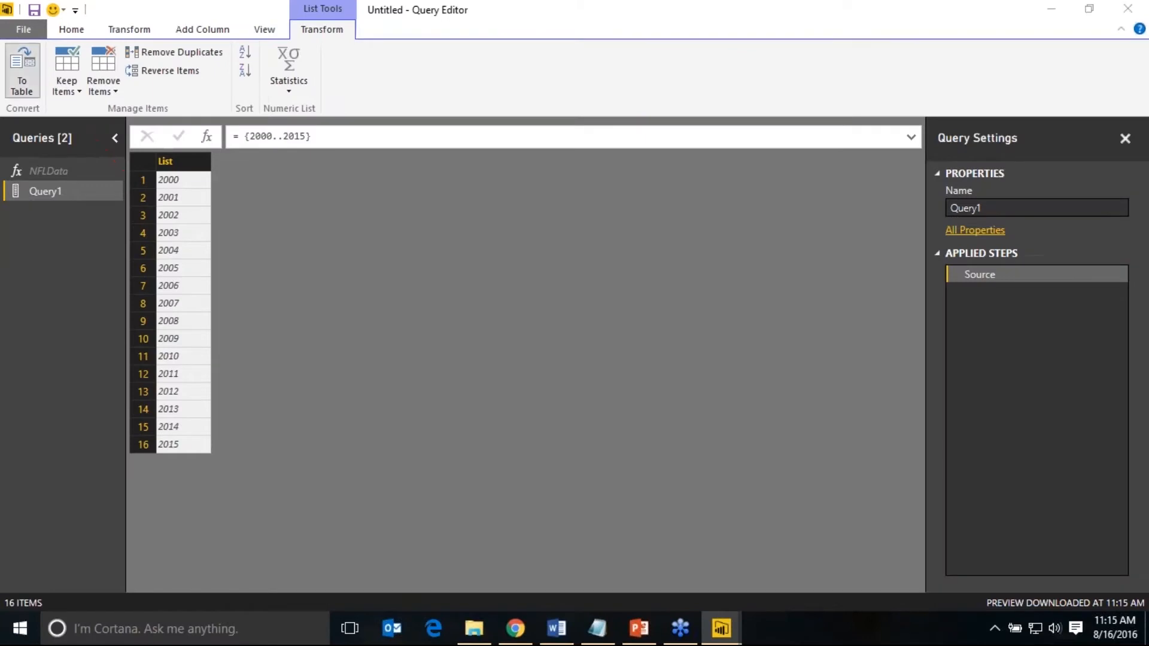
{"action": "left_click", "coordinate": [22, 71]}
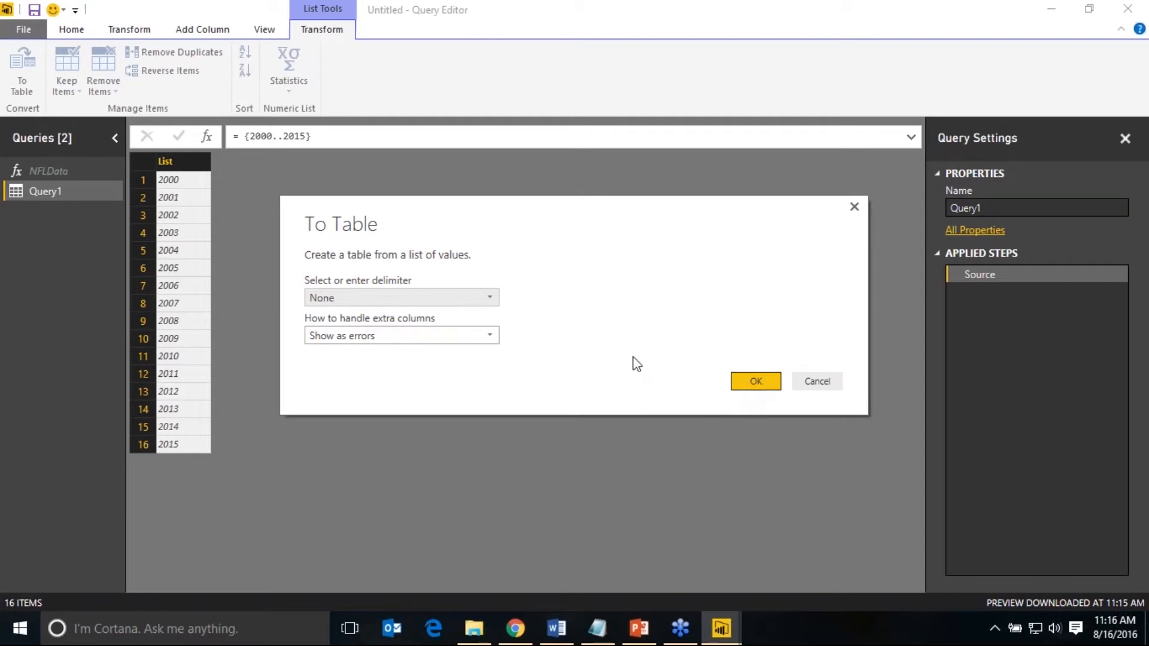
{"action": "left_click", "coordinate": [748, 381]}
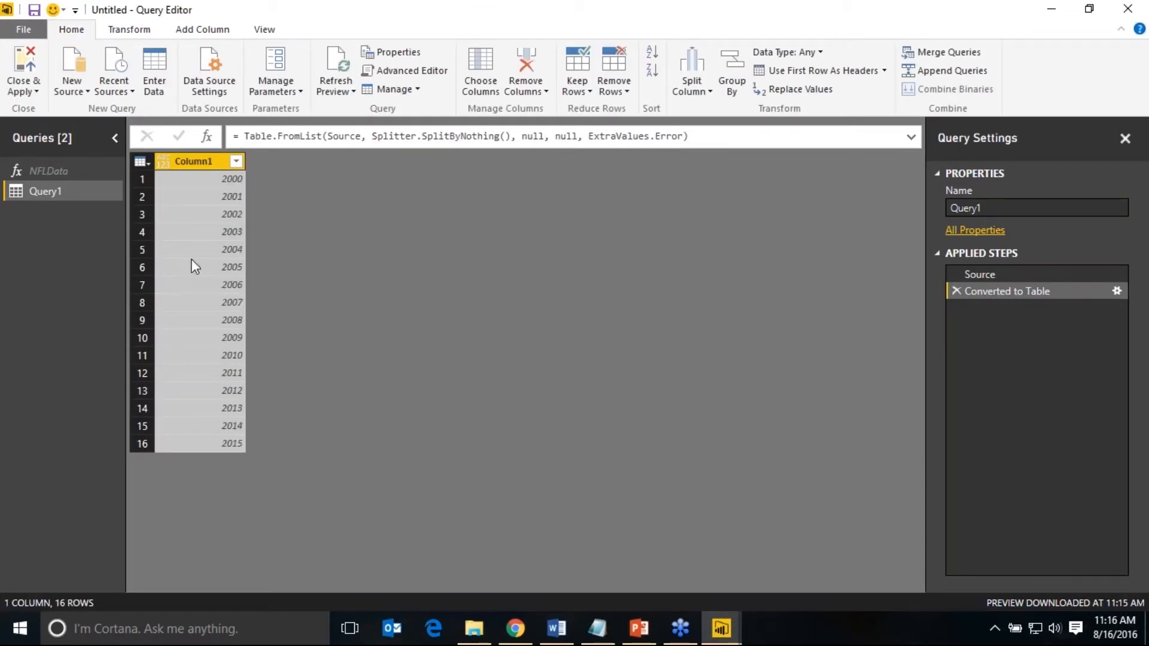
{"action": "double_click", "coordinate": [196, 161]}
{"action": "type", "text": "Year"}
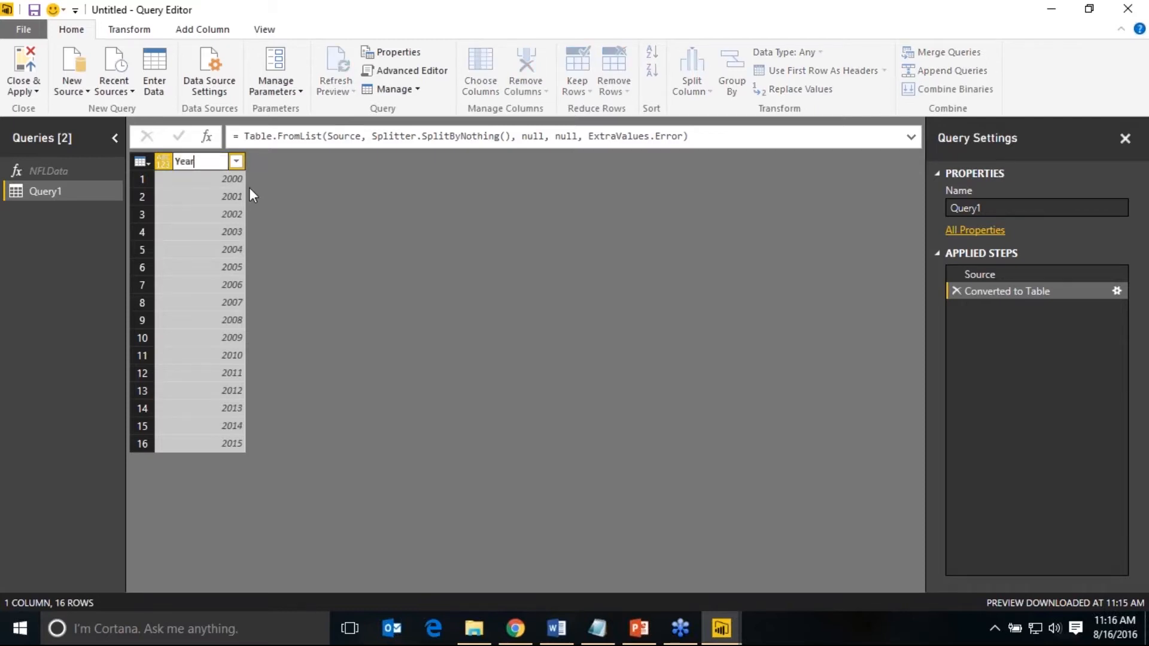
{"action": "key", "text": "Return"}
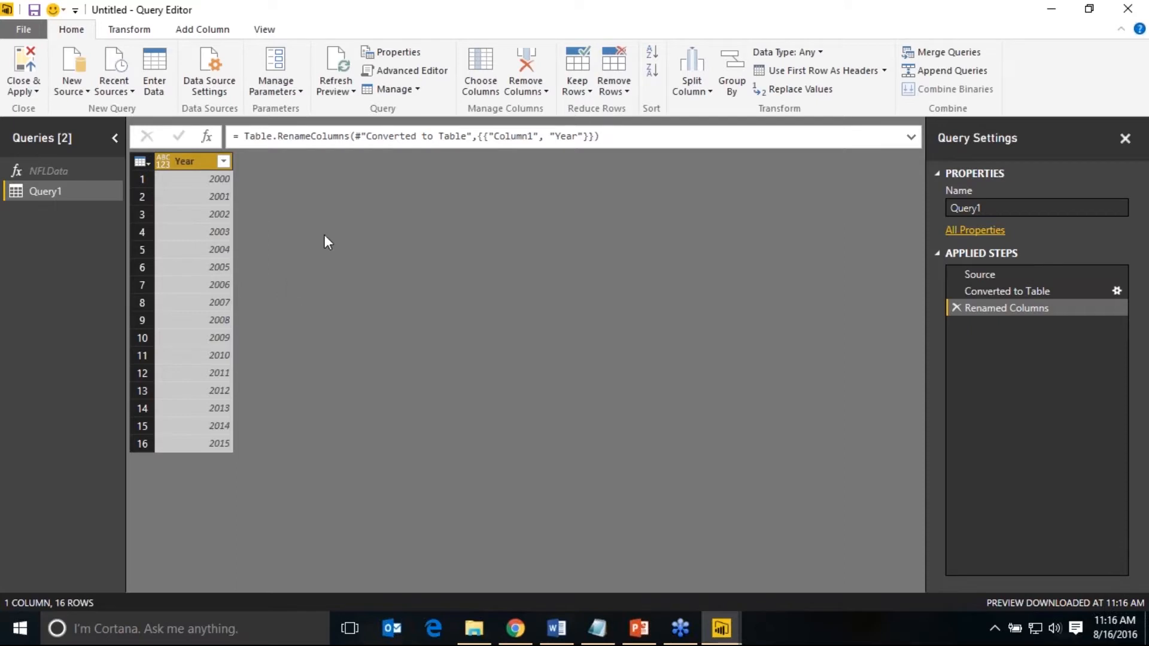
- Rename the query containing the Year table as AllNFLData
{"action": "double_click", "coordinate": [1012, 208]}
{"action": "type", "text": "All"}
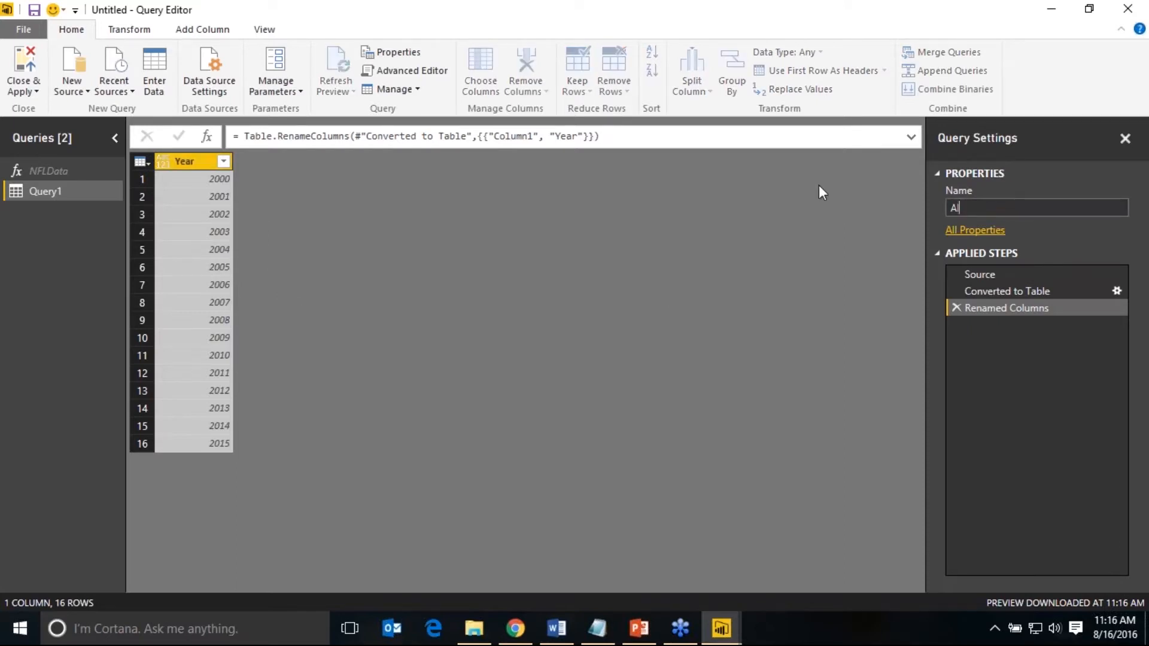
{"action": "type", "text": "NFLData"}
{"action": "key", "text": "Return"}
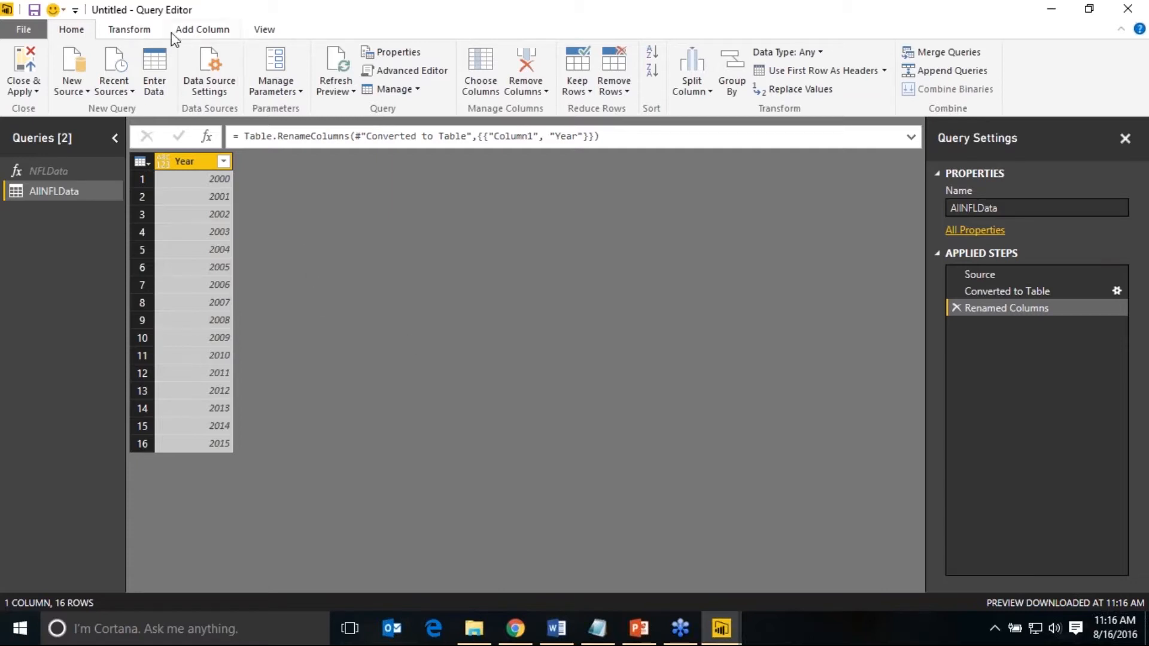
- Add a custom column to AllNFLData with the formula =NFLData([Year]), keeping the column name Custom
{"action": "left_click", "coordinate": [204, 34]}
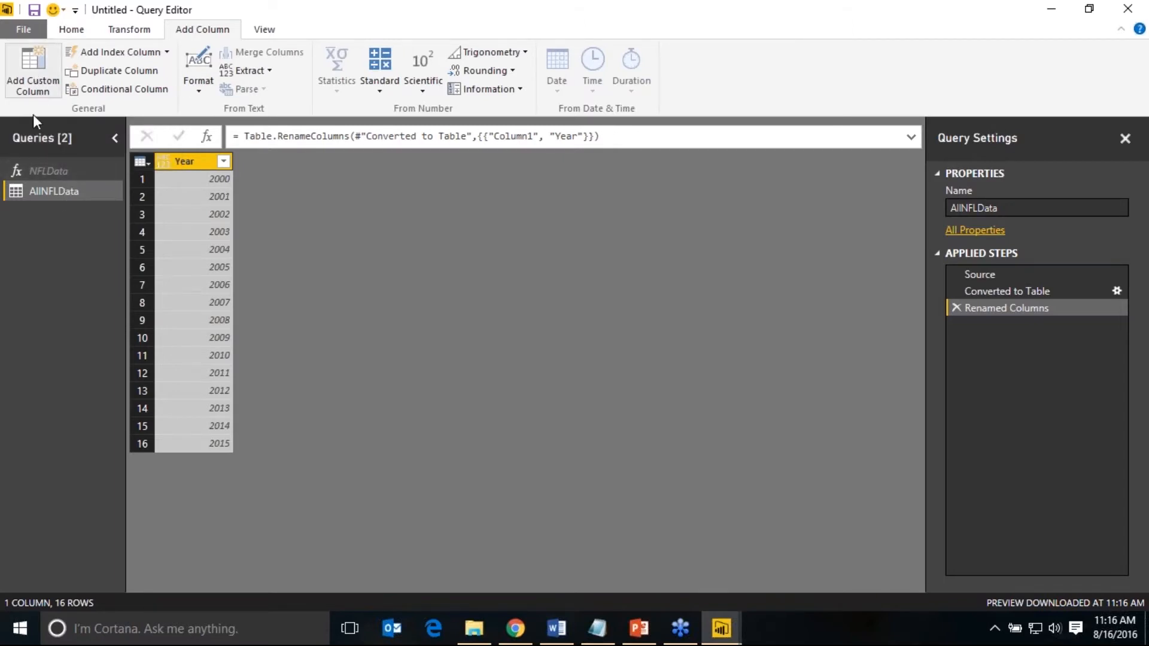
{"action": "left_click", "coordinate": [20, 59]}
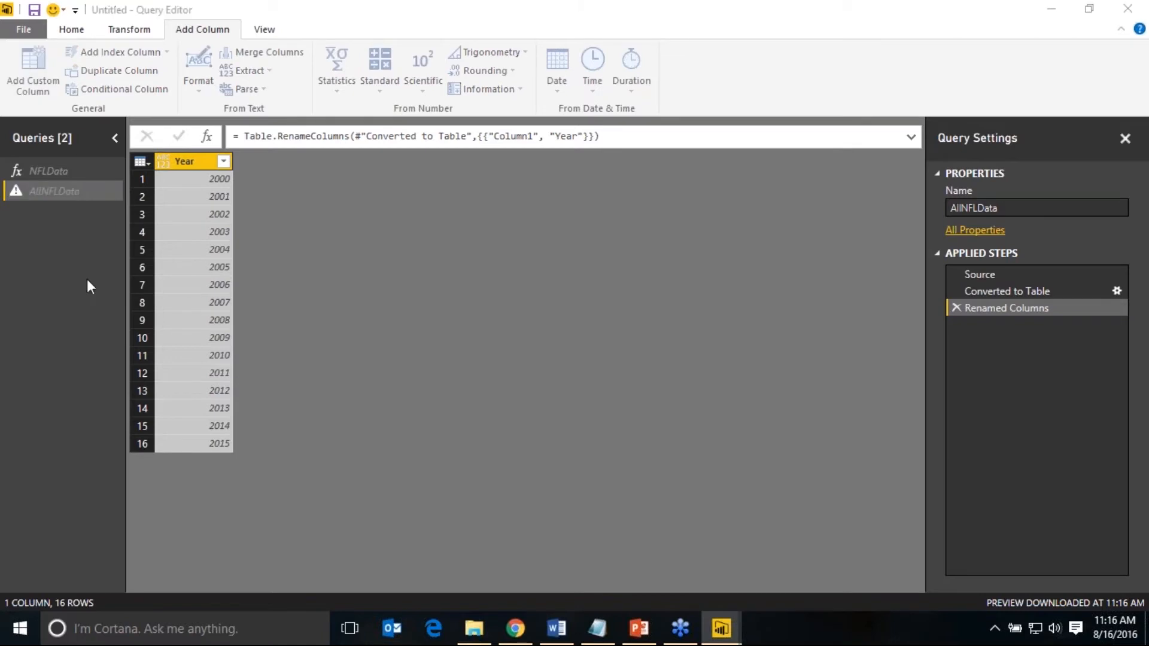
{"action": "left_click", "coordinate": [345, 266]}
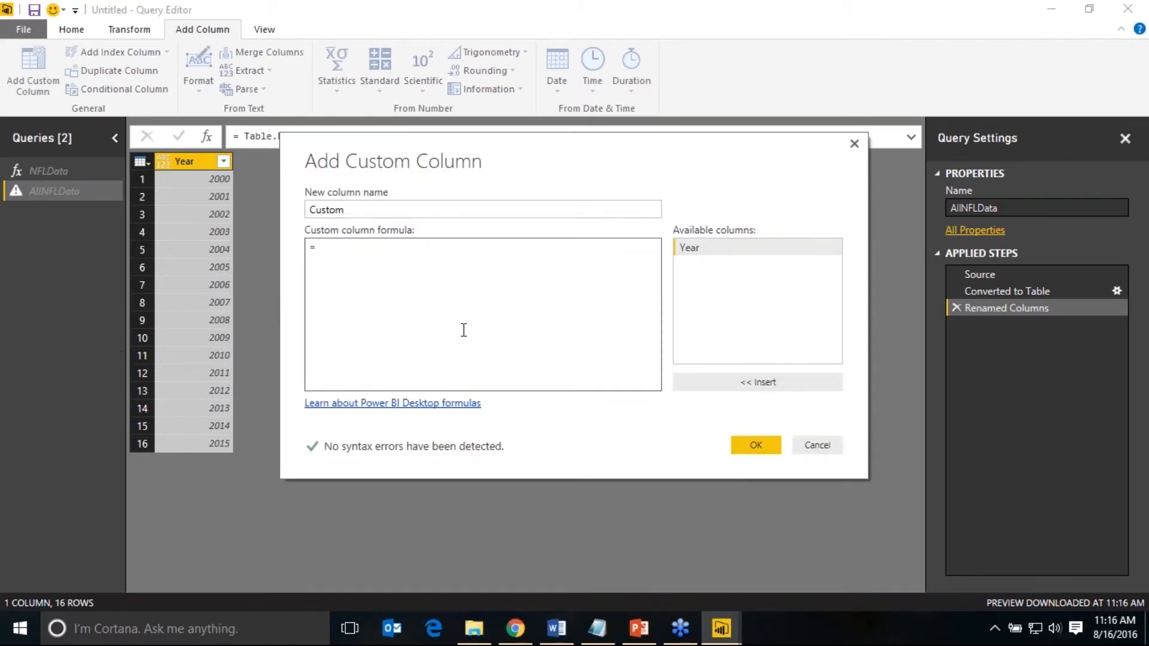
{"action": "type", "text": "NFLData("}
{"action": "double_click", "coordinate": [729, 249]}
{"action": "type", "text": ")"}
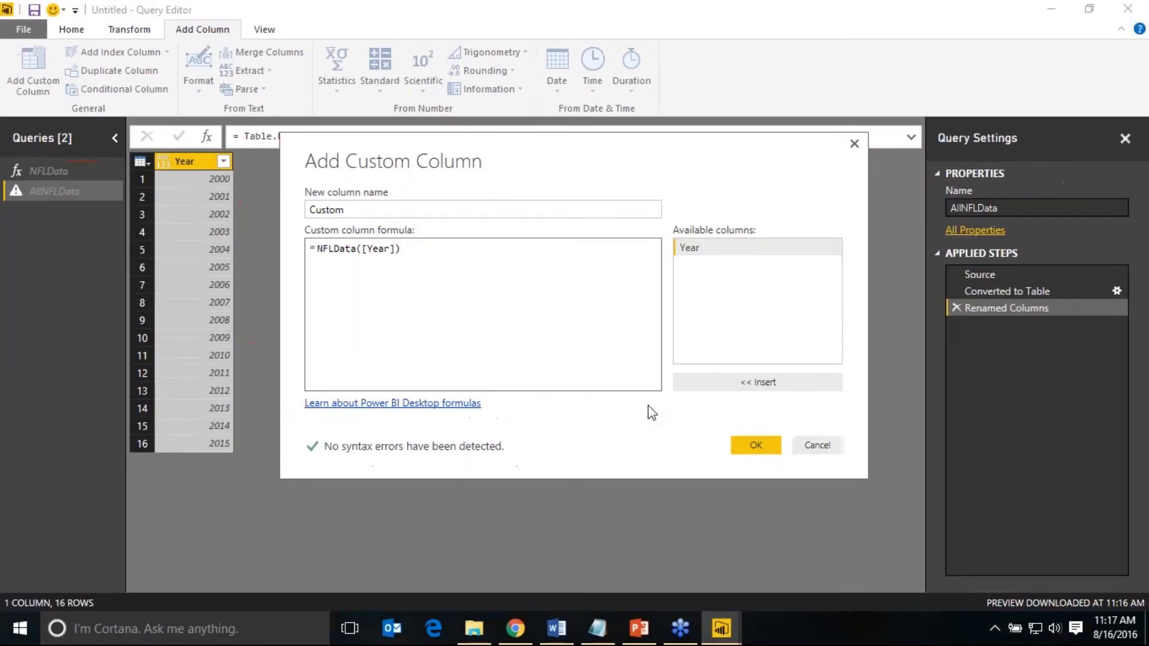
{"action": "left_click", "coordinate": [819, 468]}
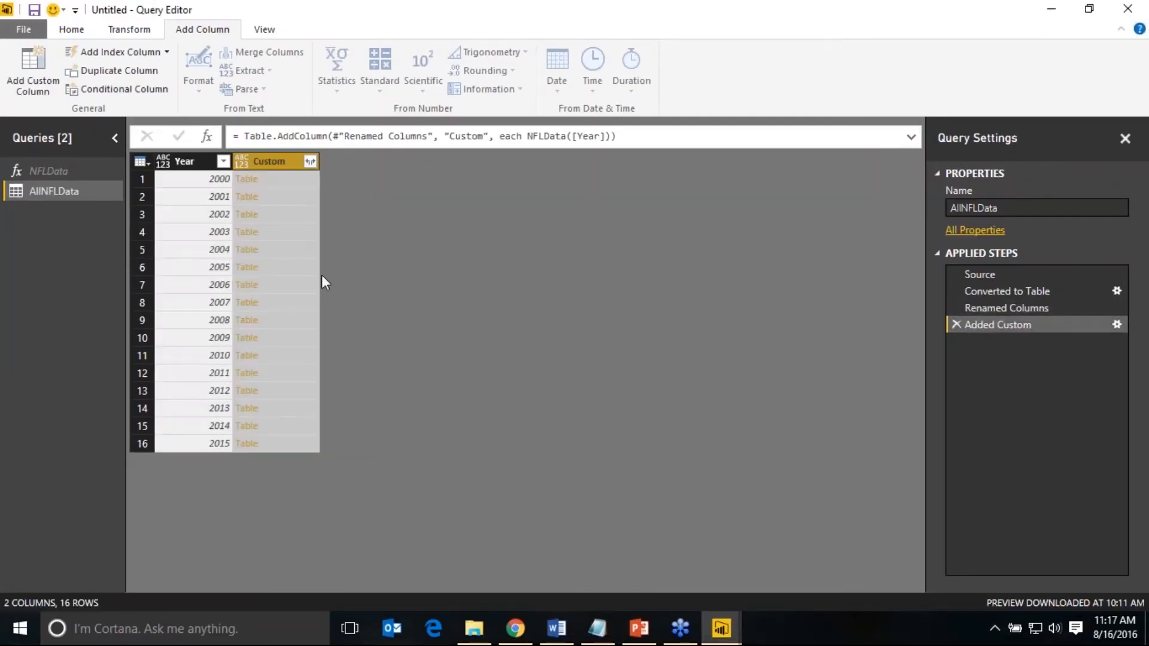
- Preview the nested Custom tables for 2001, 2008 and 2013, enlarging the preview area to examine the teams
{"action": "left_click", "coordinate": [287, 197]}
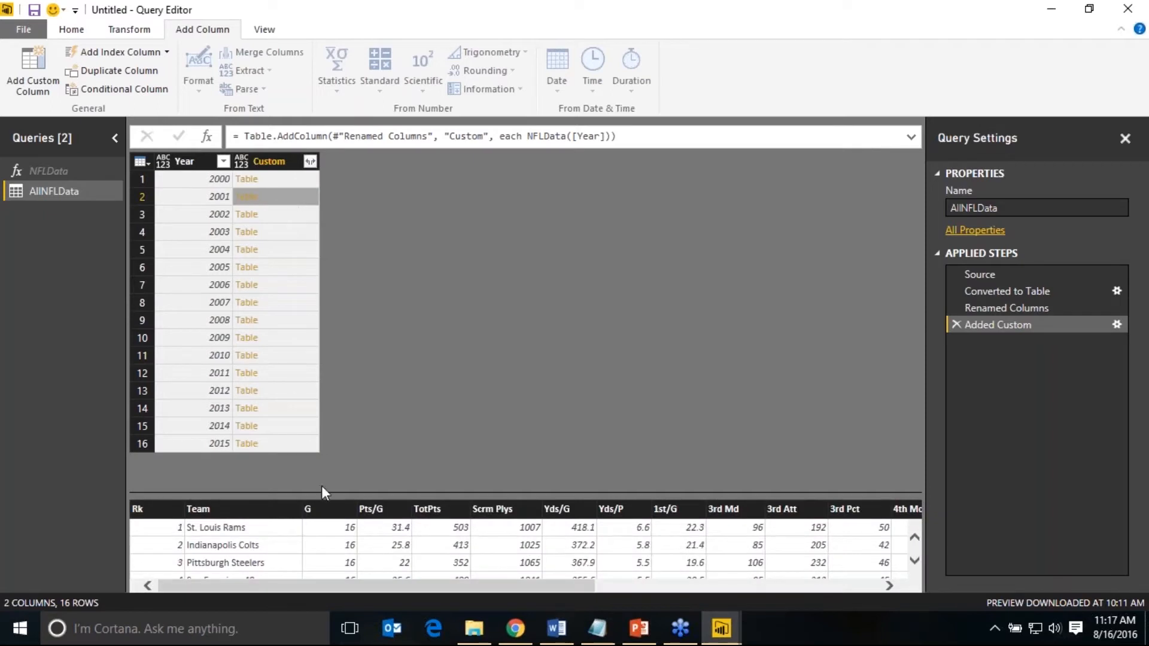
{"action": "left_click_drag", "start_coordinate": [325, 489], "coordinate": [325, 461]}
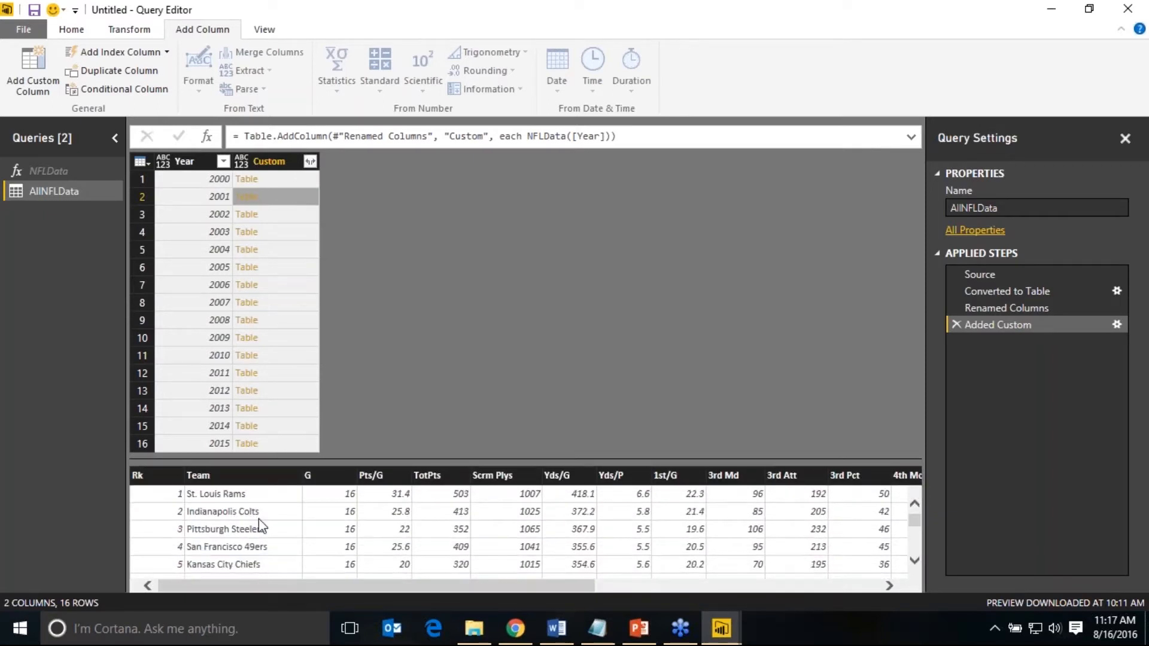
{"action": "scroll", "coordinate": [259, 528], "scroll_direction": "down", "scroll_amount": 1}
{"action": "left_click", "coordinate": [287, 321]}
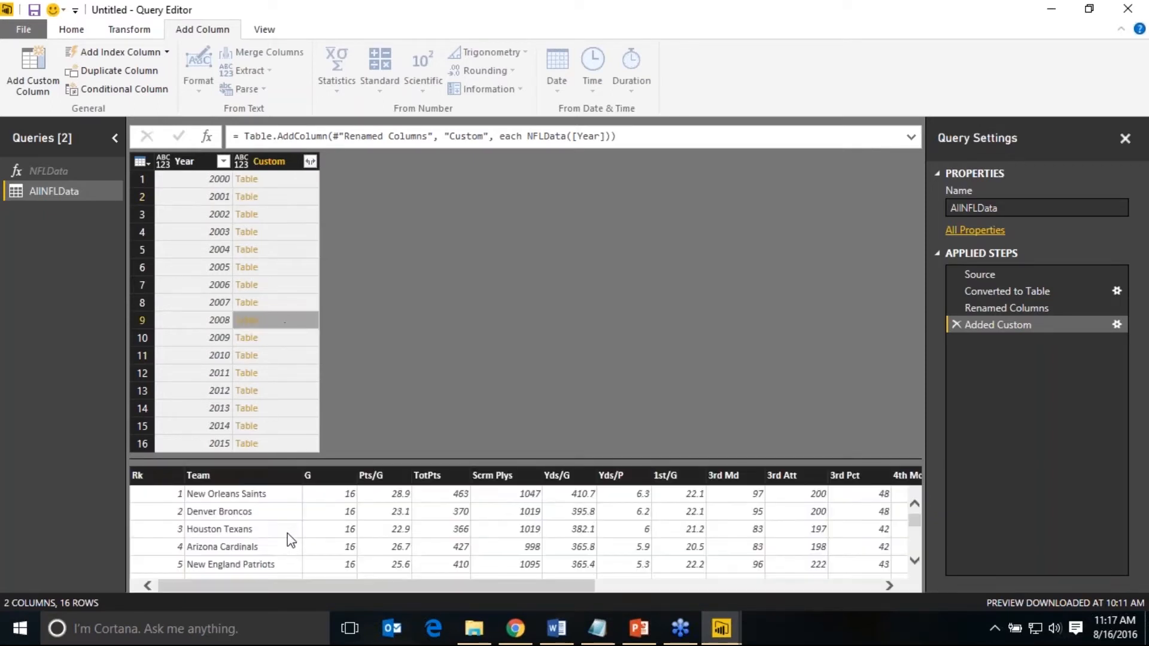
{"action": "left_click", "coordinate": [294, 409]}
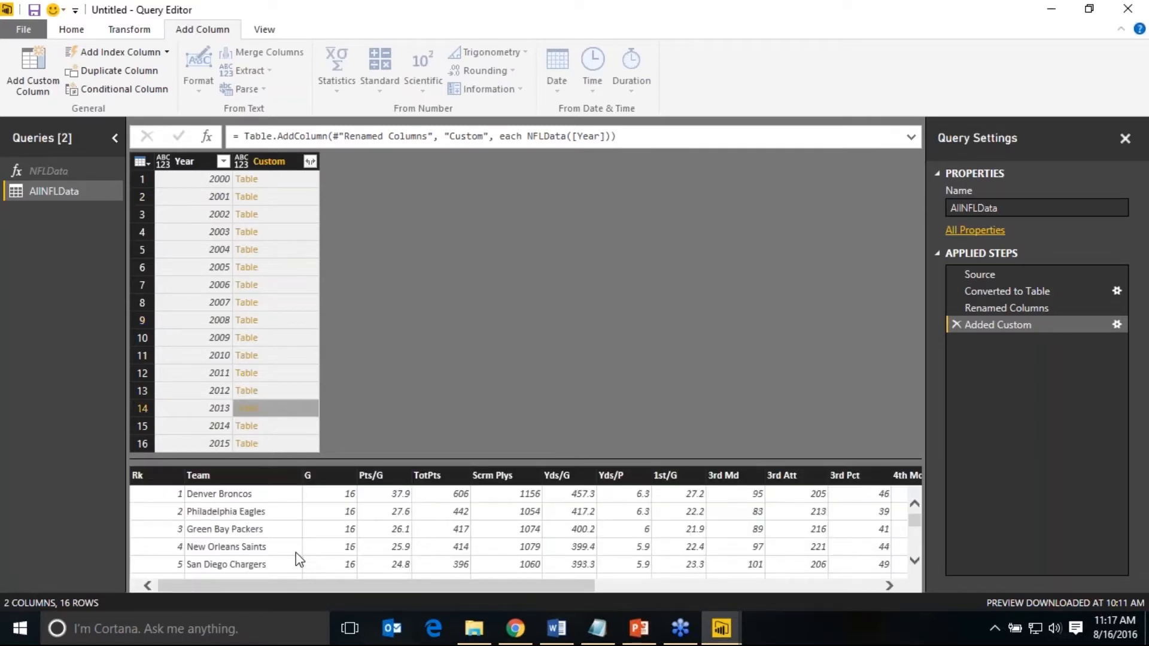
- Expand the Custom column into all its fields with the original column name as prefix, and load AllNFLData into the report
{"action": "left_click_drag", "start_coordinate": [419, 463], "coordinate": [418, 565]}
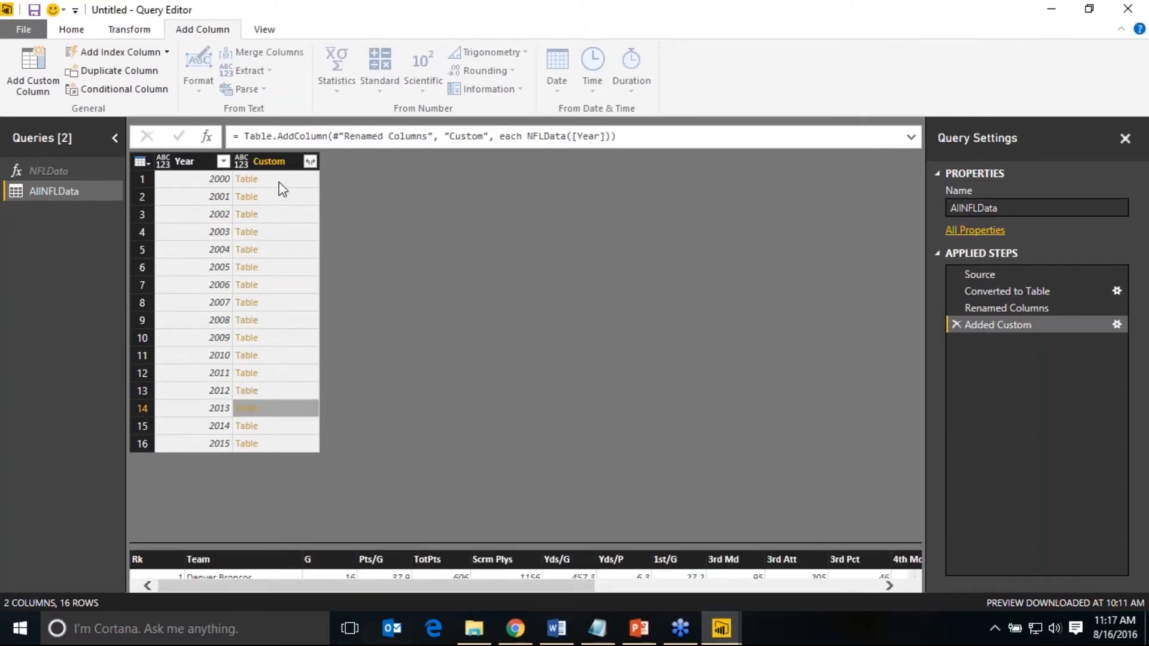
{"action": "left_click", "coordinate": [310, 163]}
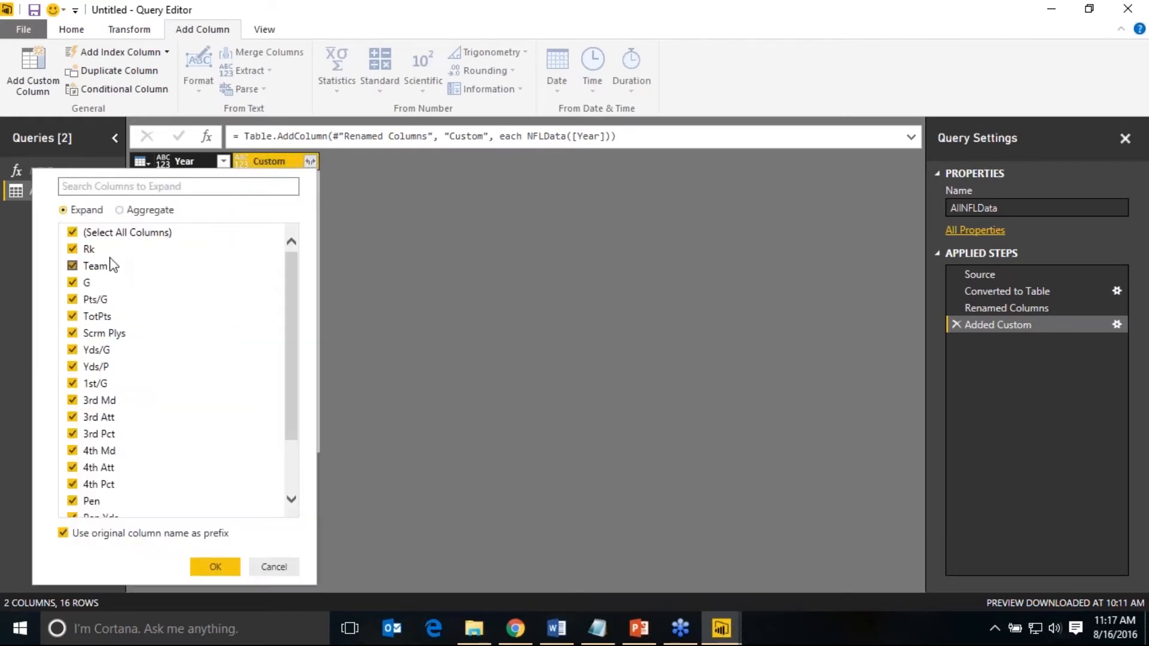
{"action": "left_click", "coordinate": [215, 567]}
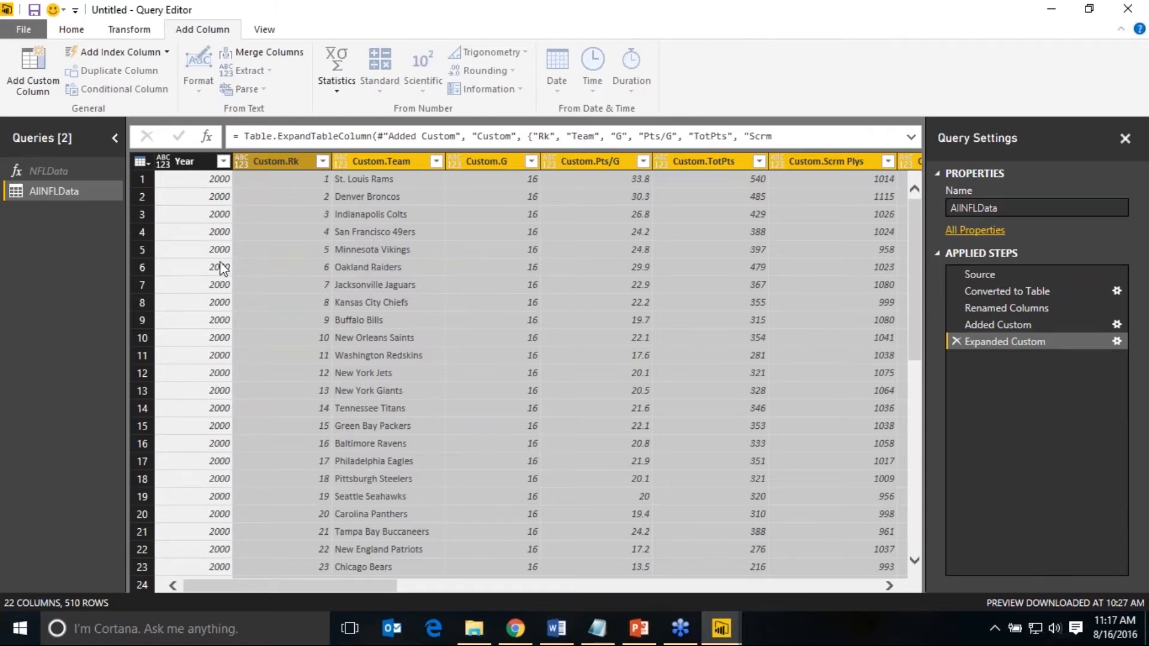
{"action": "scroll", "coordinate": [222, 267], "scroll_direction": "down", "scroll_amount": 9}
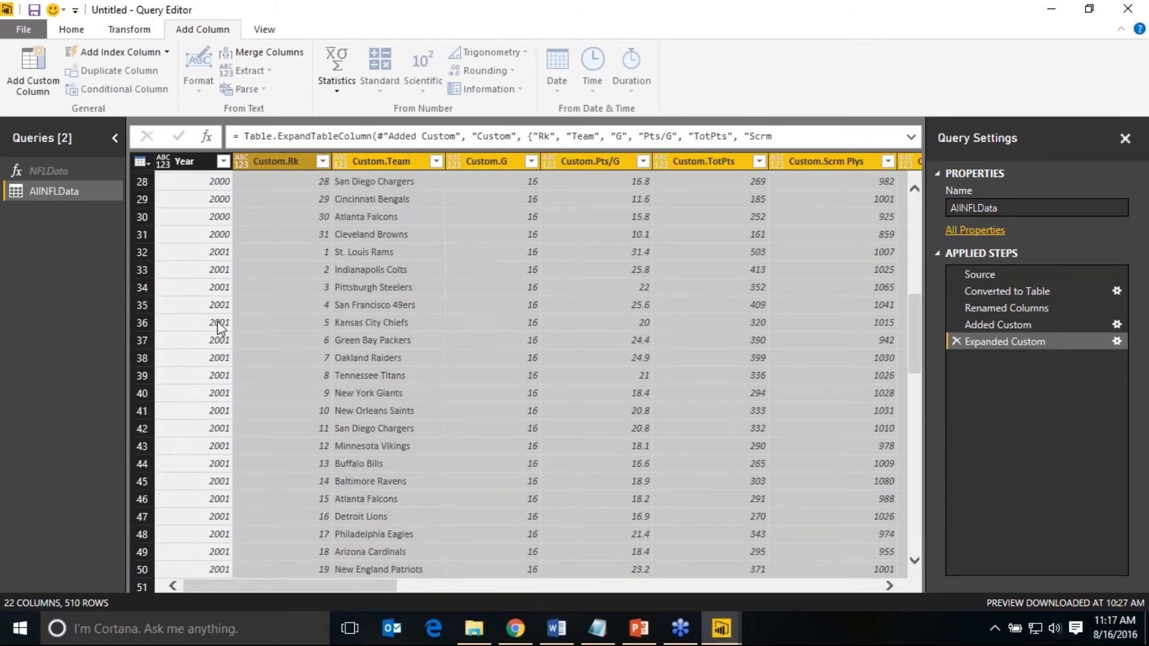
{"action": "scroll", "coordinate": [218, 326], "scroll_direction": "down", "scroll_amount": 17}
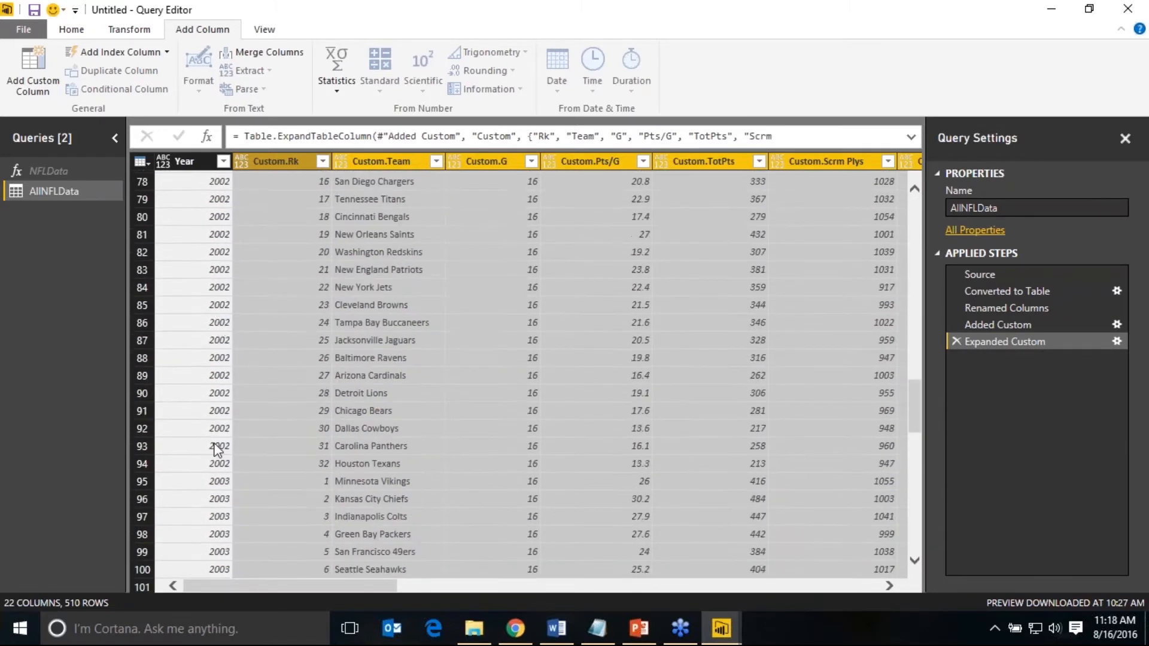
{"action": "scroll", "coordinate": [216, 512], "scroll_direction": "down", "scroll_amount": 5}
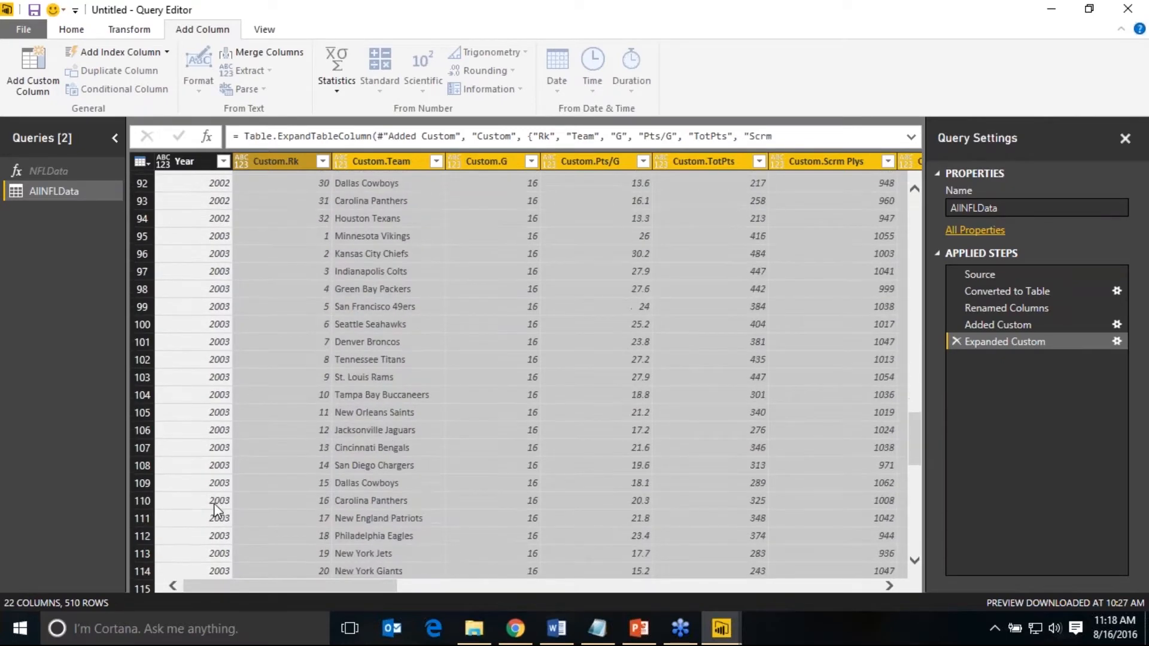
{"action": "scroll", "coordinate": [217, 511], "scroll_direction": "down", "scroll_amount": 19}
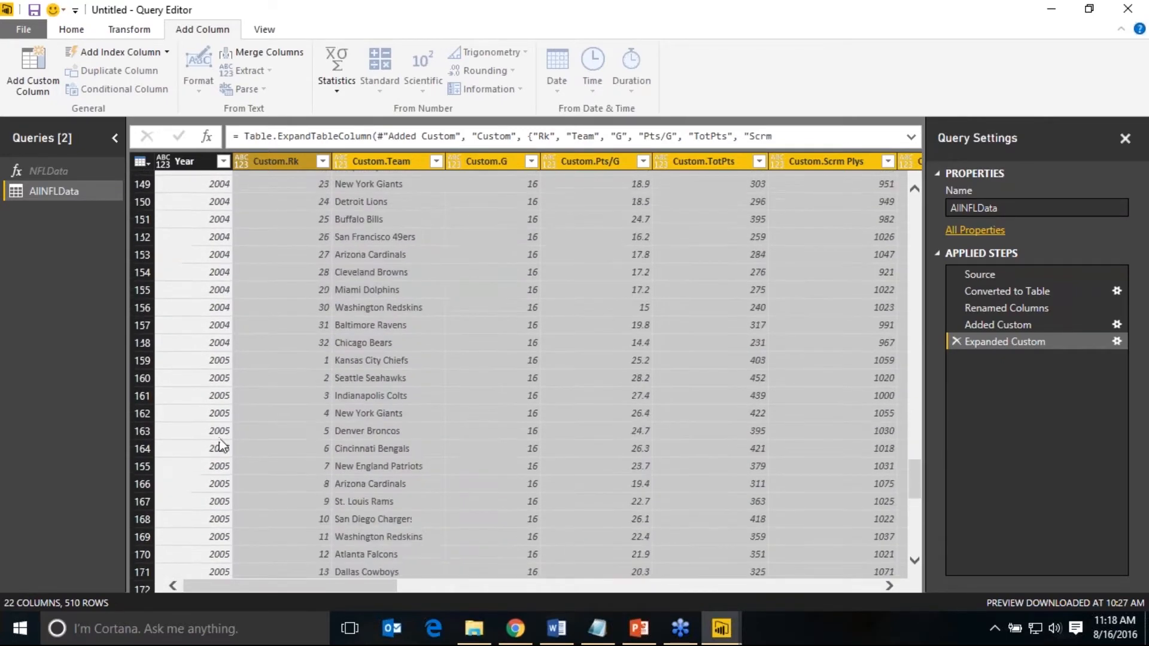
{"action": "scroll", "coordinate": [353, 340], "scroll_direction": "down", "scroll_amount": 3}
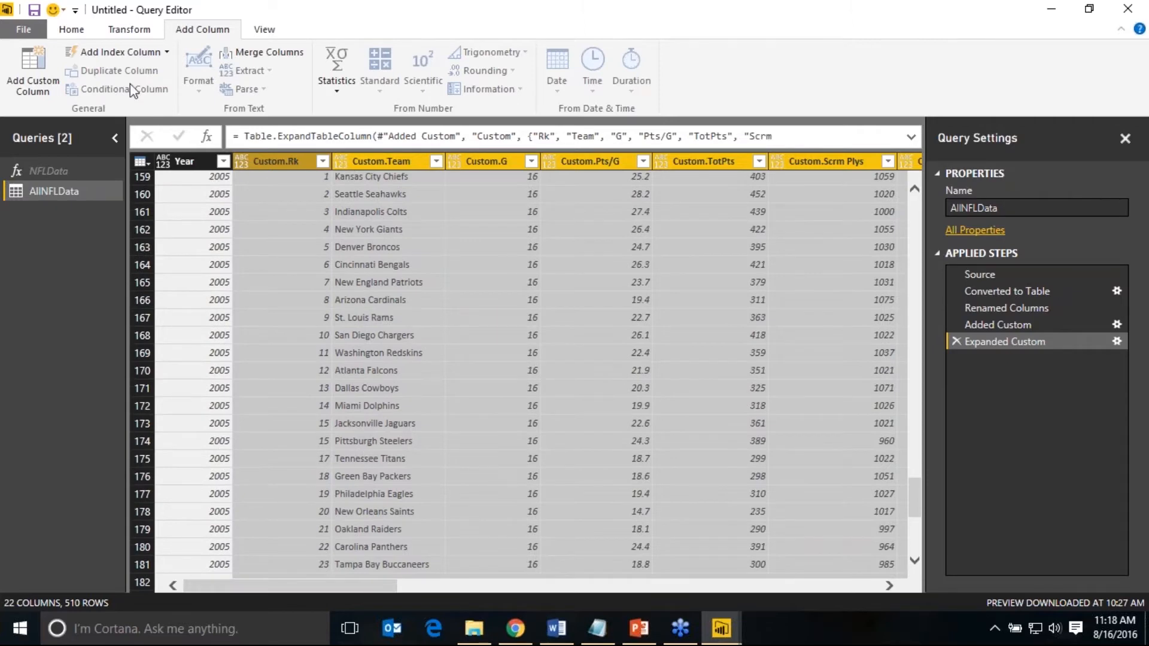
{"action": "left_click", "coordinate": [71, 29]}
{"action": "left_click", "coordinate": [23, 59]}
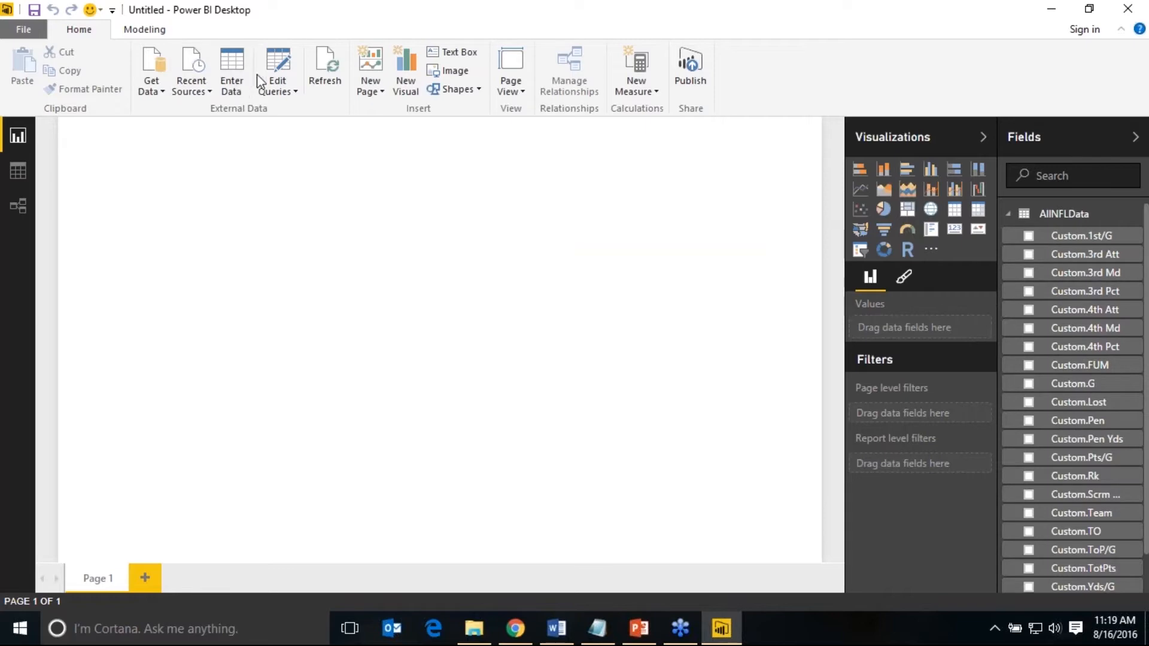
- Reopen the AllNFLData query for editing and delete its Expanded Custom step
{"action": "left_click", "coordinate": [285, 76]}
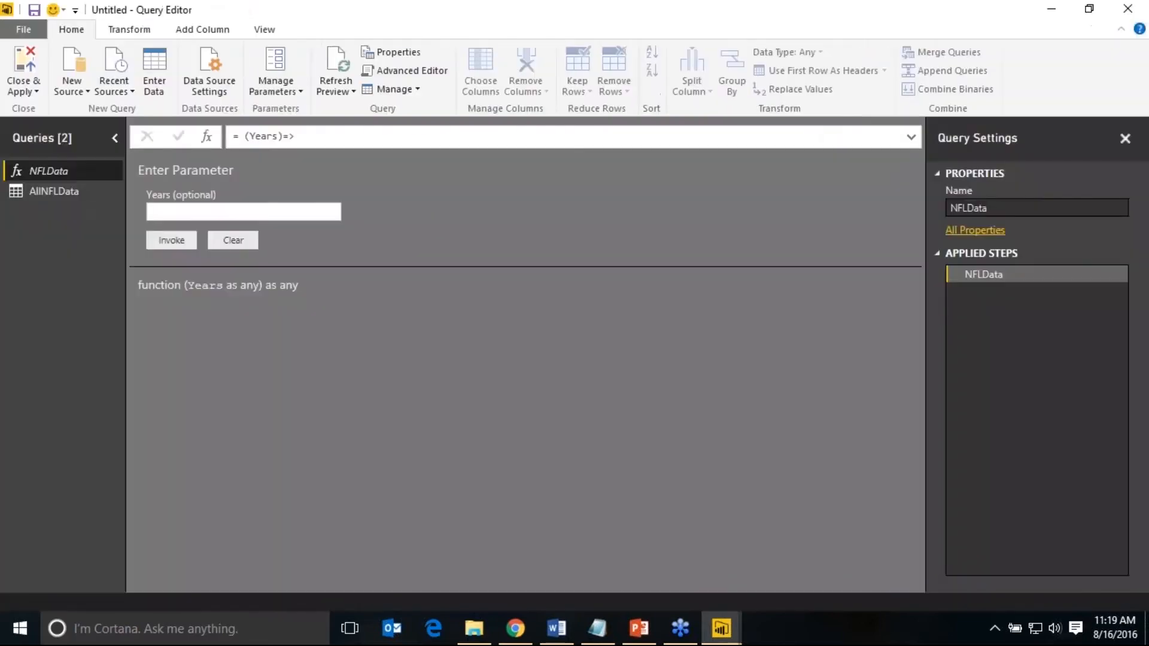
{"action": "left_click", "coordinate": [70, 189]}
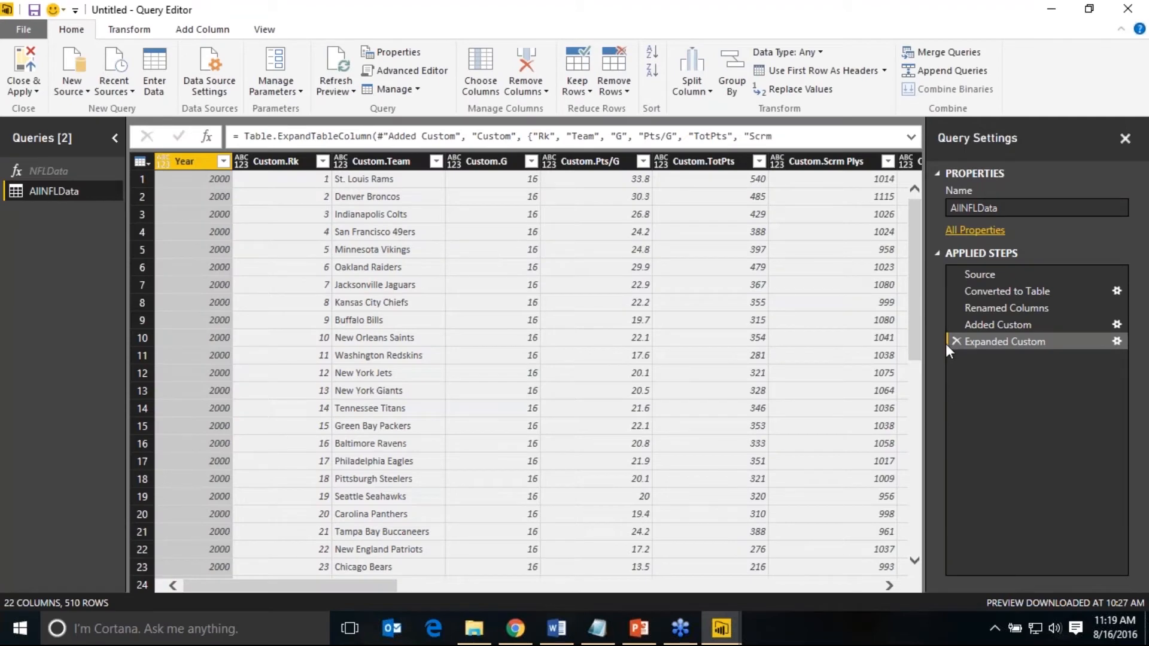
{"action": "left_click", "coordinate": [953, 341]}
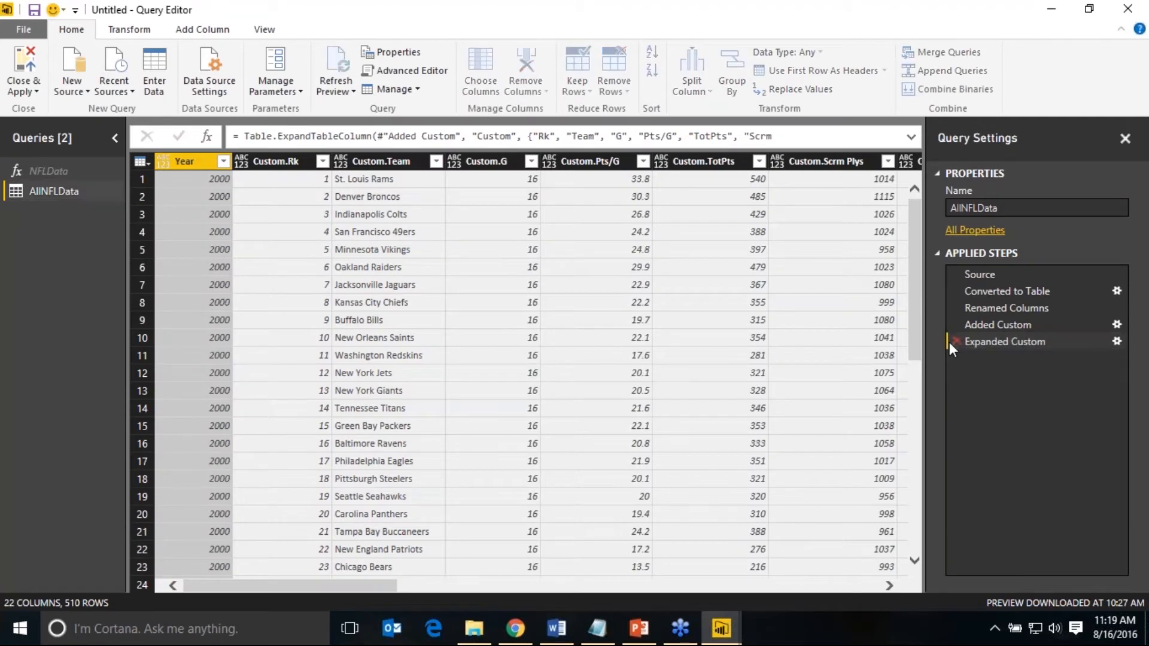
- Expand the Custom column into only Team, Pts/G, Yds/G and Pen Yds, without the original column name as prefix
{"action": "left_click", "coordinate": [311, 162]}
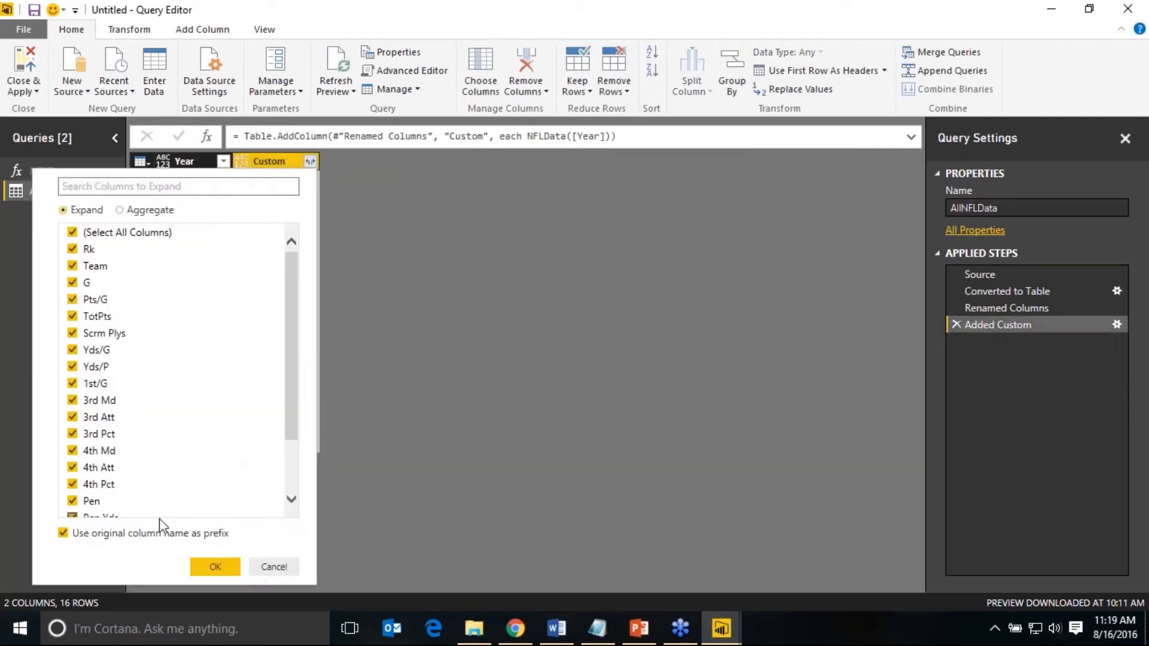
{"action": "left_click", "coordinate": [64, 533]}
{"action": "left_click", "coordinate": [72, 232]}
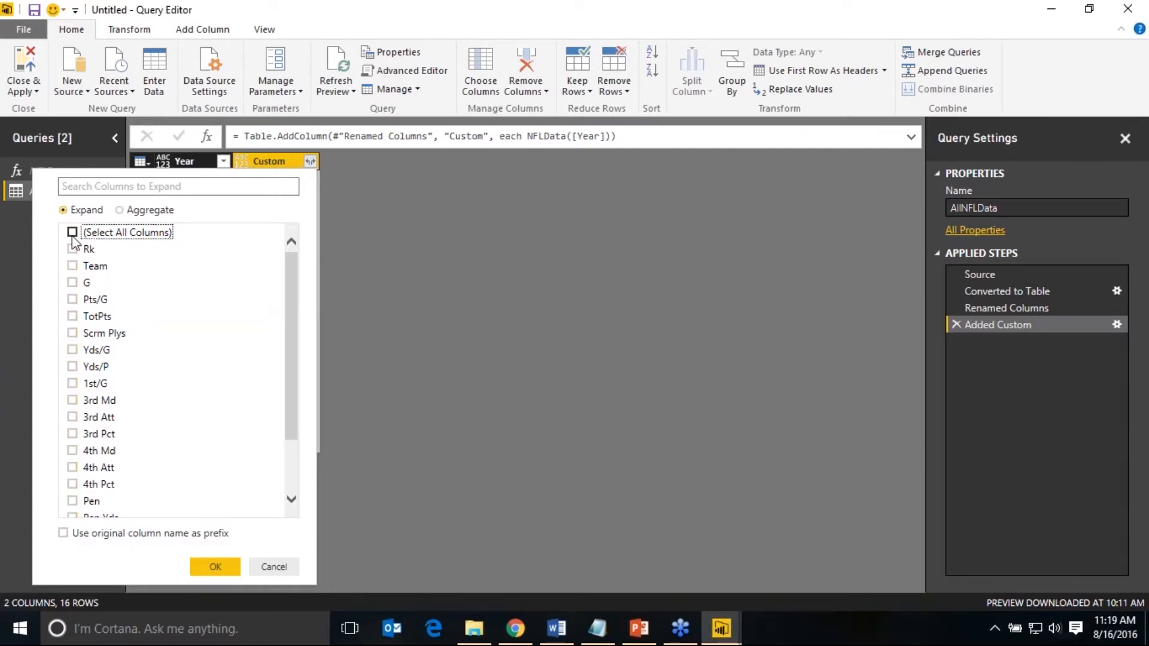
{"action": "left_click", "coordinate": [72, 267]}
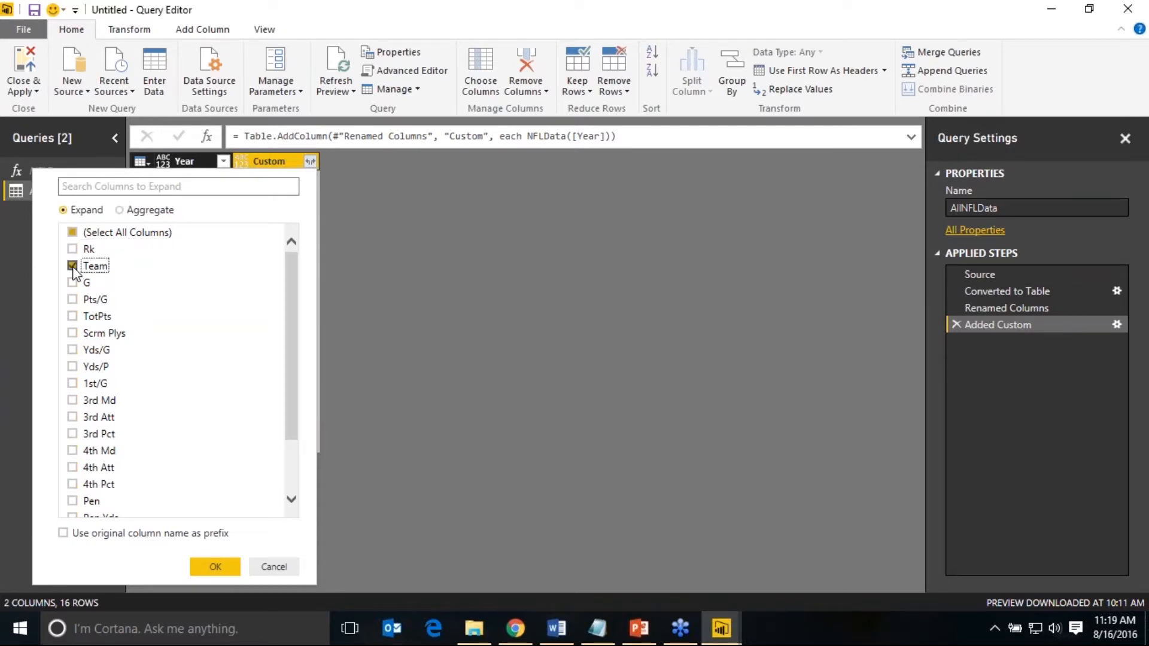
{"action": "left_click", "coordinate": [72, 299]}
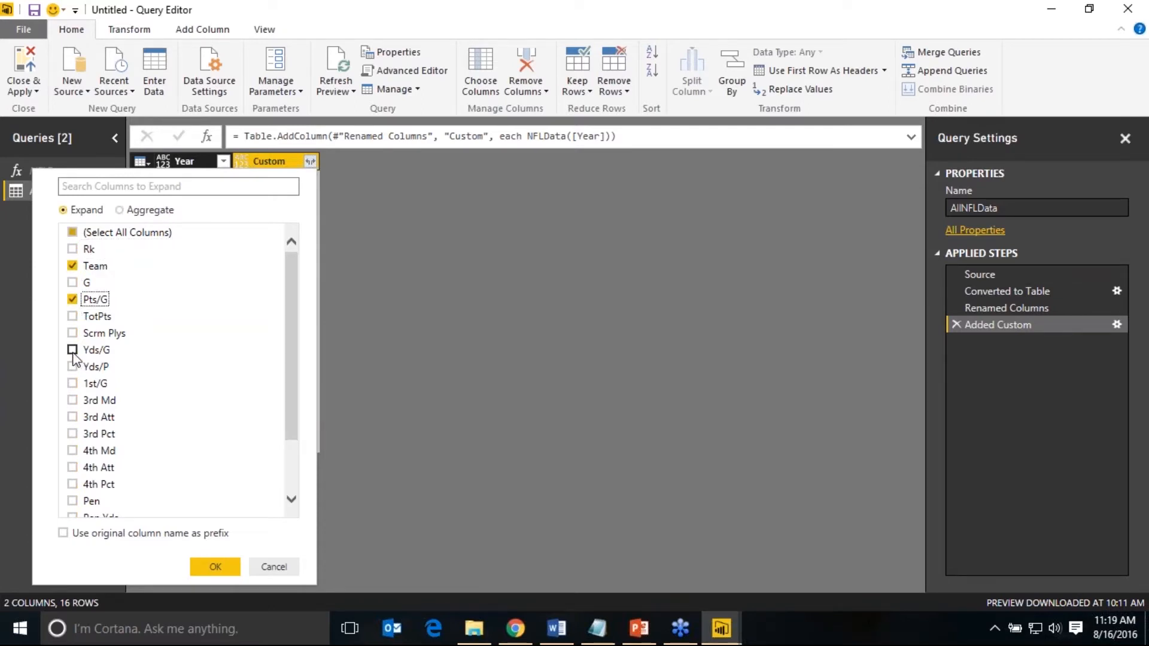
{"action": "left_click", "coordinate": [72, 350]}
{"action": "scroll", "coordinate": [295, 362], "scroll_direction": "down", "scroll_amount": 2}
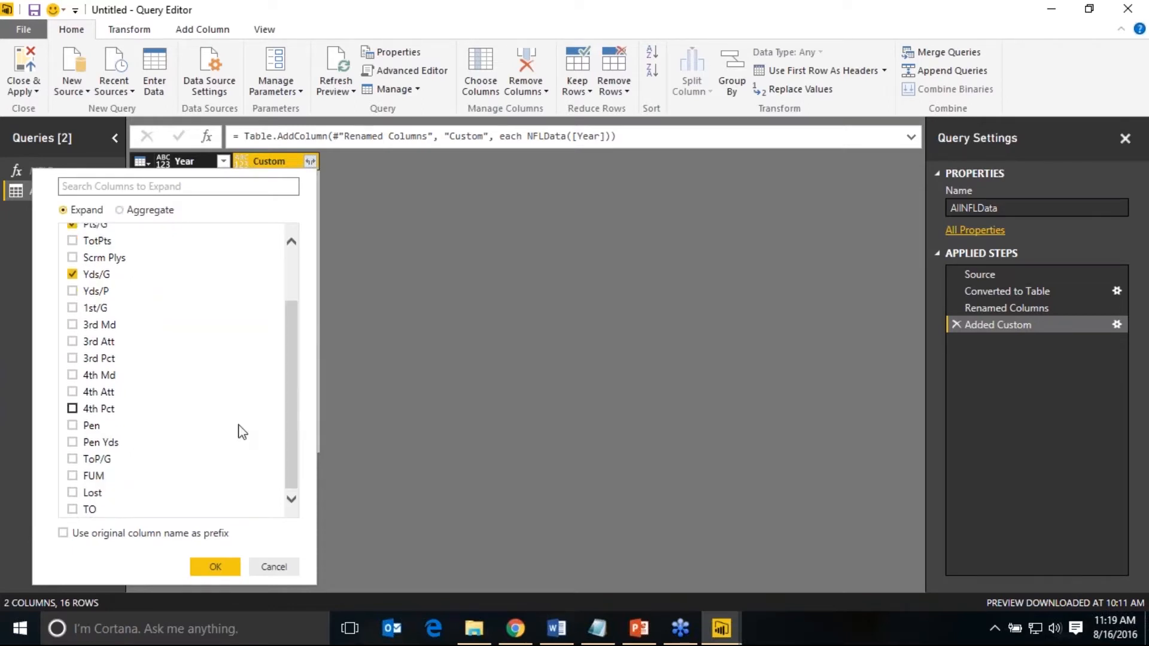
{"action": "left_click", "coordinate": [73, 443]}
{"action": "left_click", "coordinate": [229, 570]}
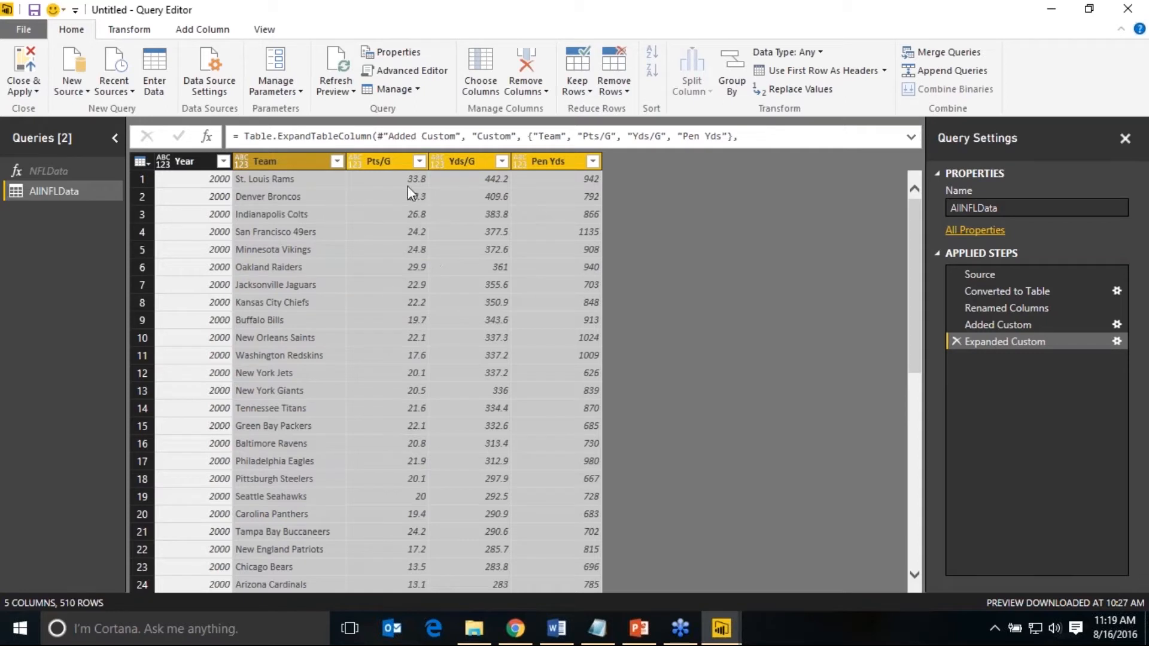
- Set Pts/G and Yds/G to Decimal Number and Pen Yds to Whole Number, and apply the query changes to the report
{"action": "left_click", "coordinate": [394, 163]}
{"action": "left_click", "coordinate": [451, 166], "text": "ctrl"}
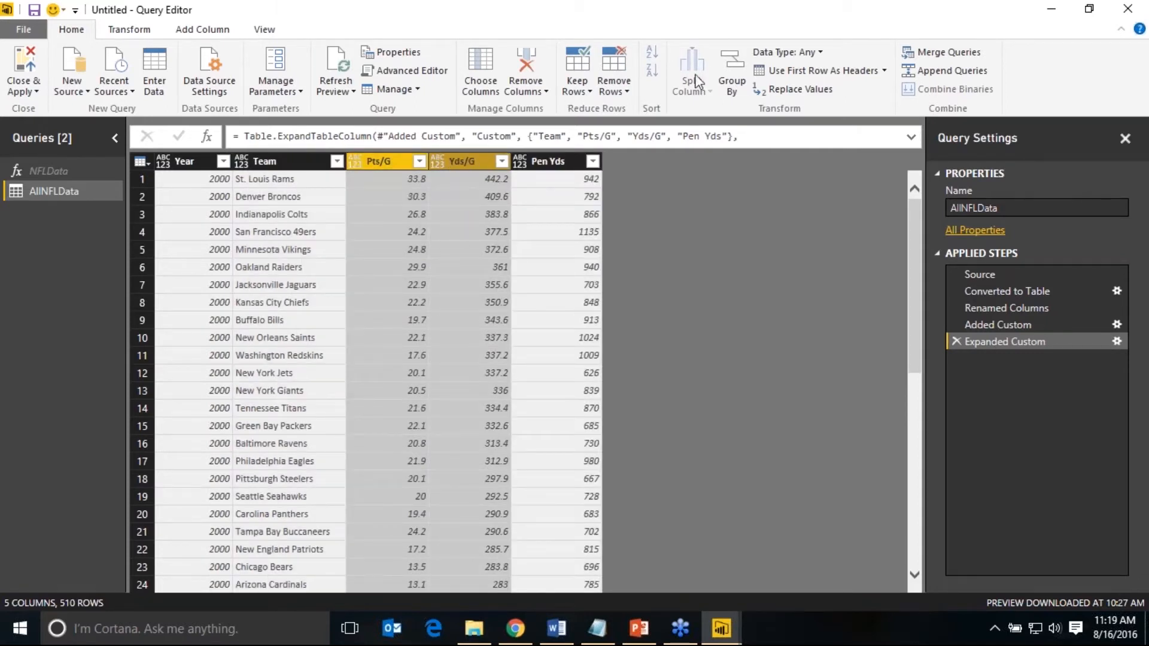
{"action": "left_click", "coordinate": [820, 53]}
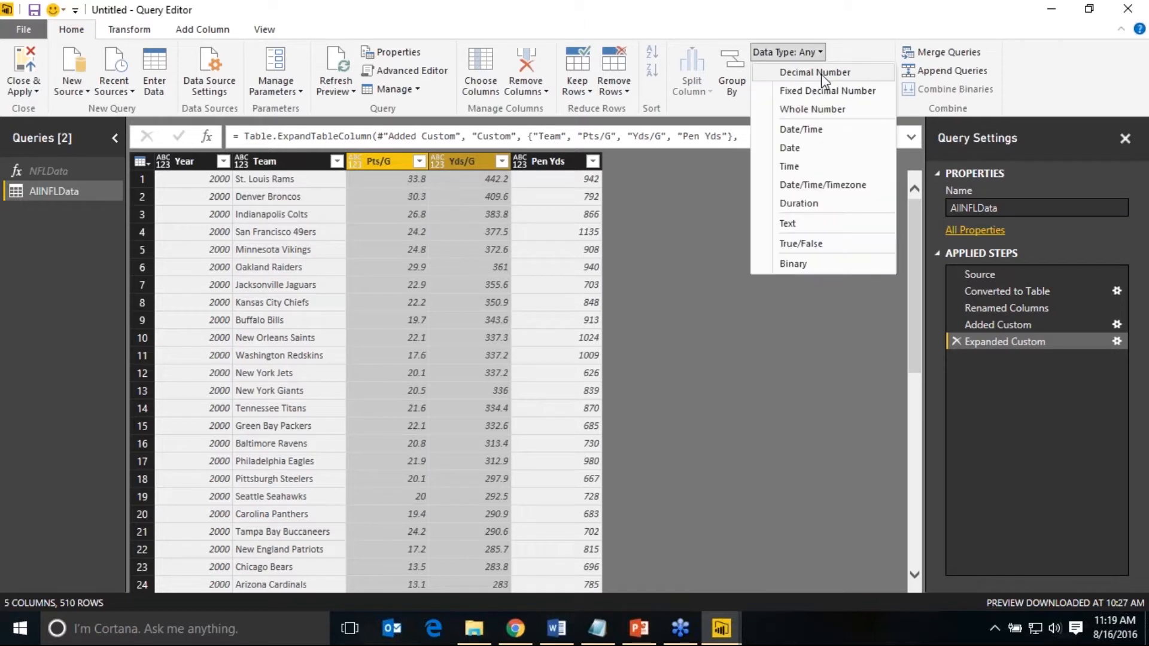
{"action": "left_click", "coordinate": [822, 74]}
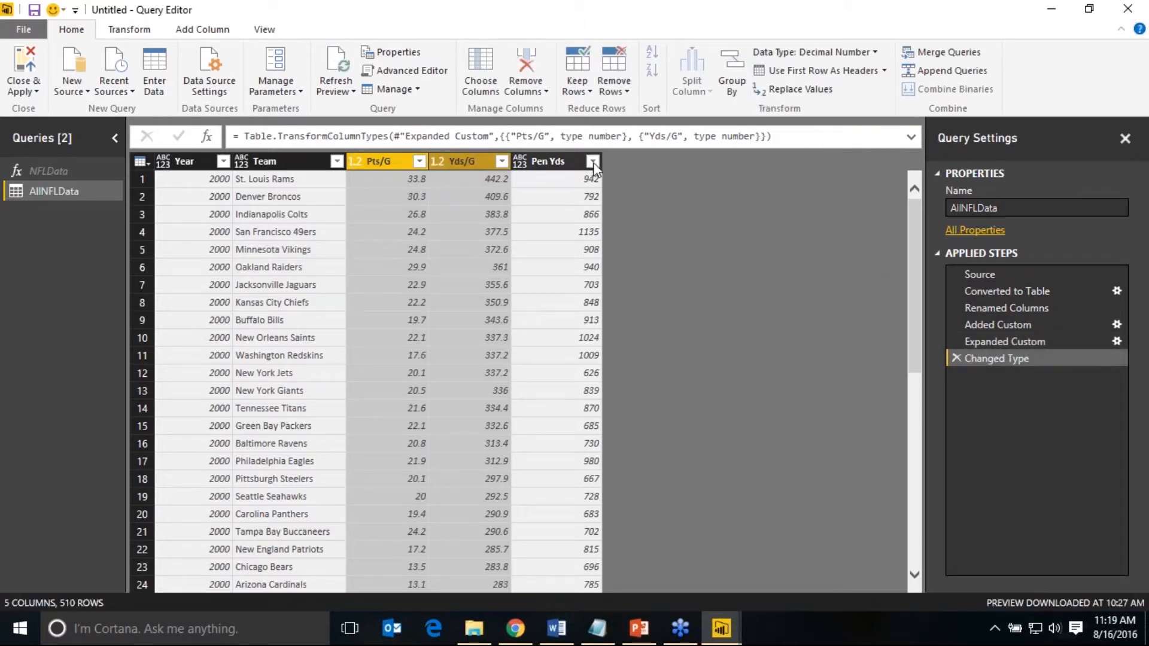
{"action": "left_click", "coordinate": [570, 165]}
{"action": "left_click", "coordinate": [526, 162]}
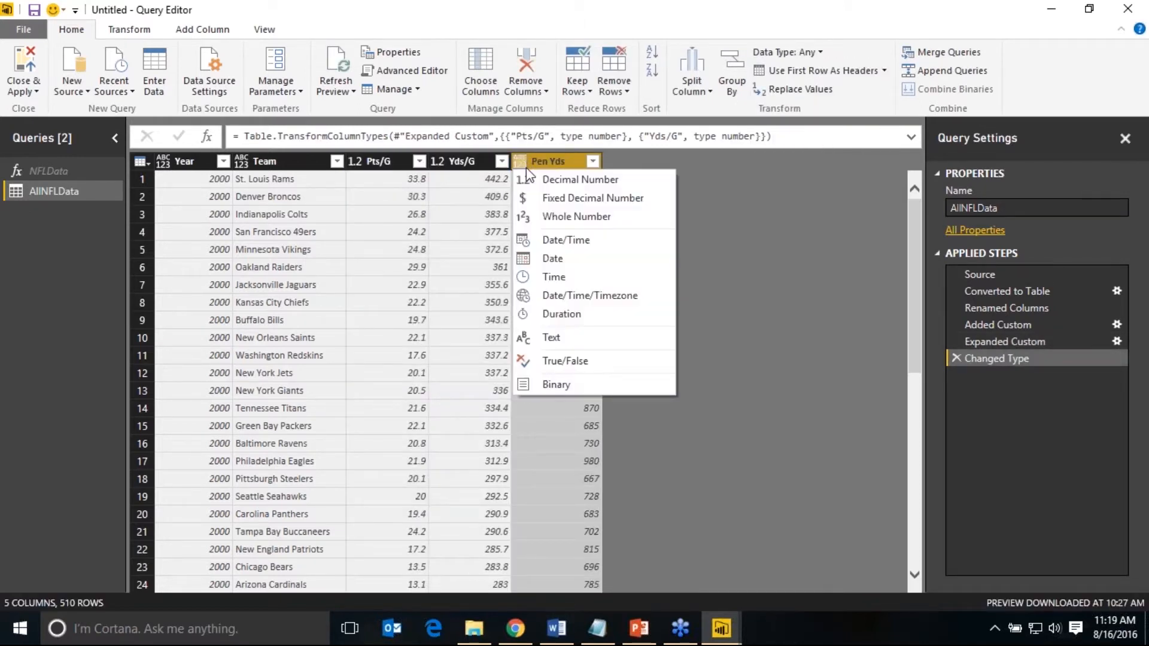
{"action": "left_click", "coordinate": [551, 208]}
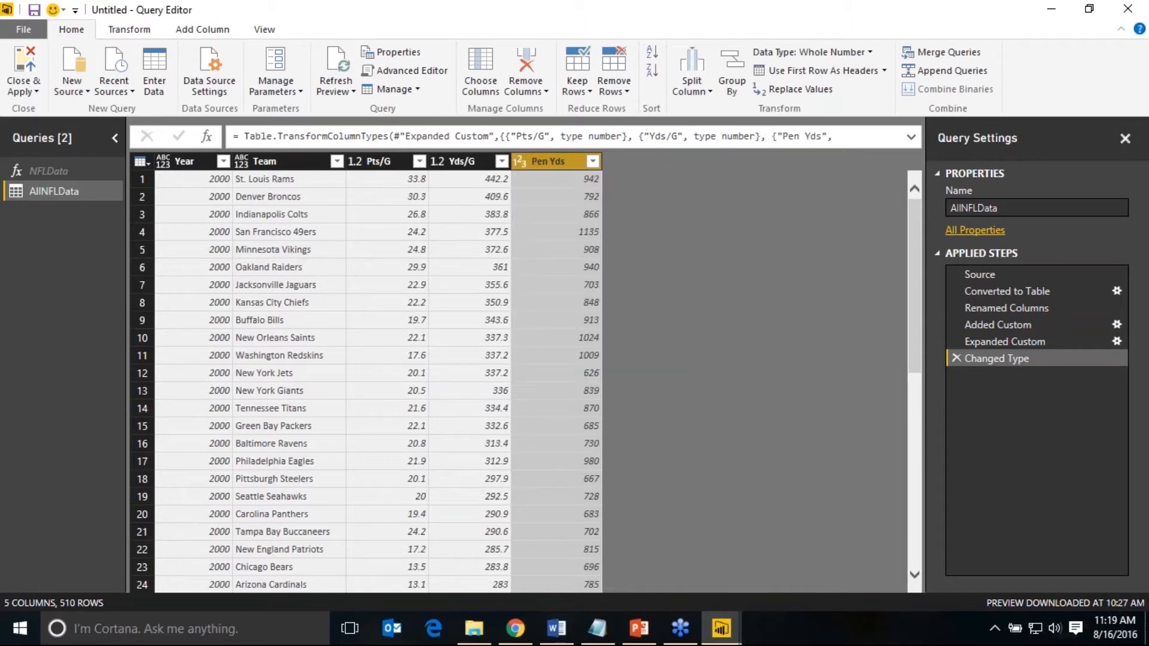
{"action": "left_click", "coordinate": [24, 74]}
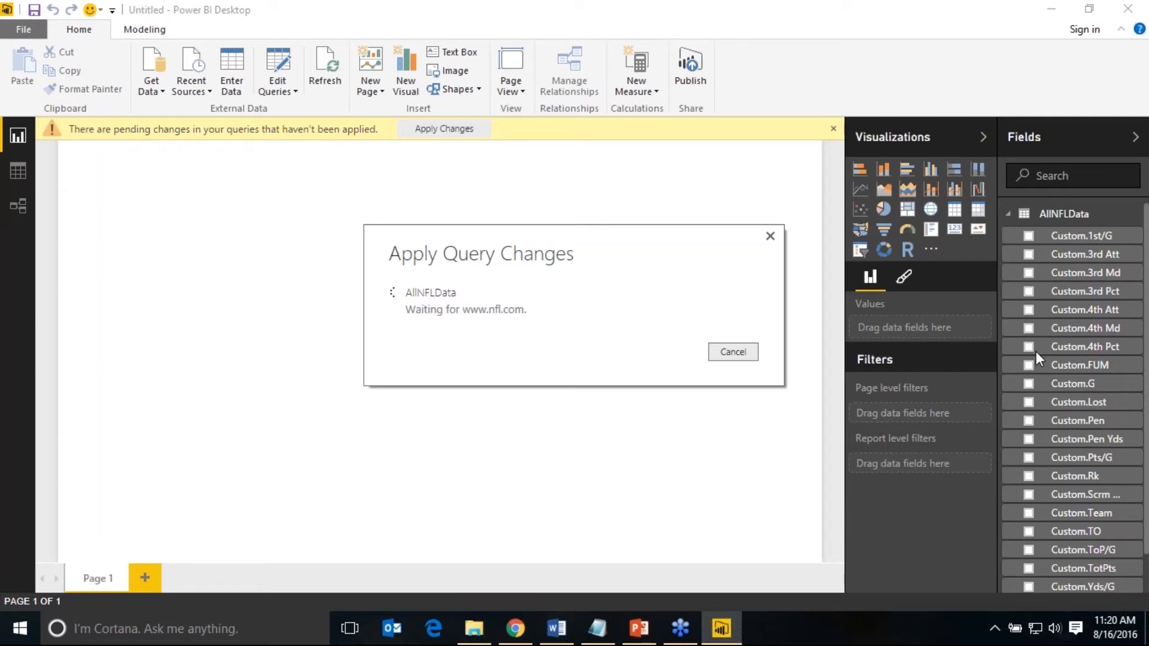
{"action": "key", "text": "super"}
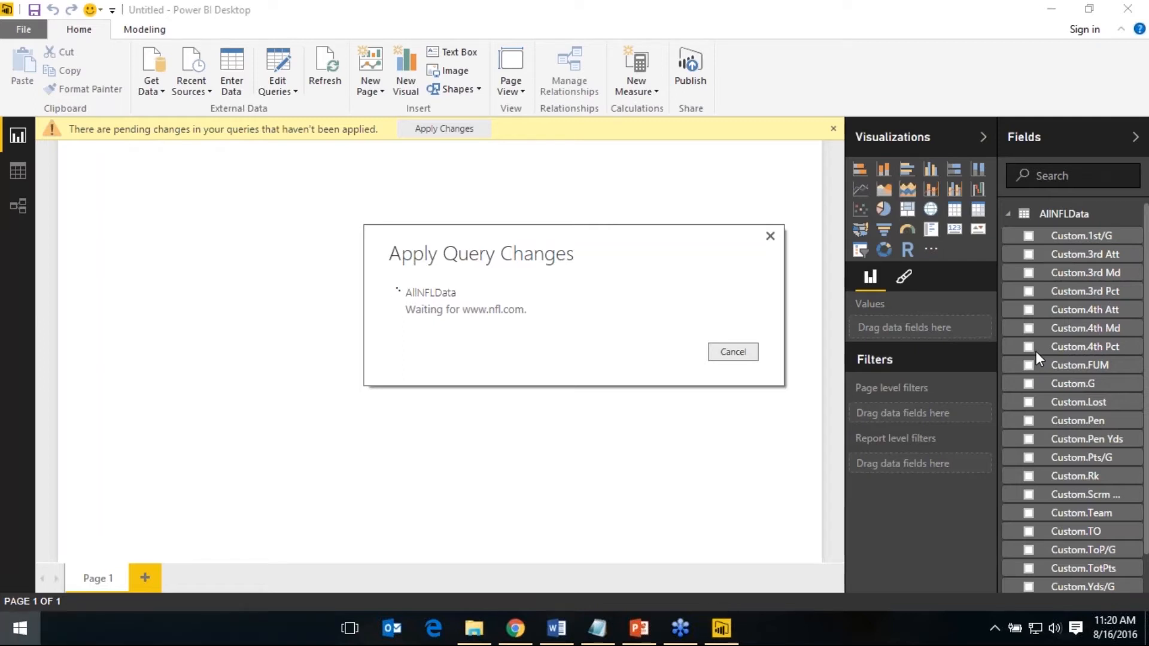
{"action": "type", "text": "power"}
{"action": "key", "text": "Return"}
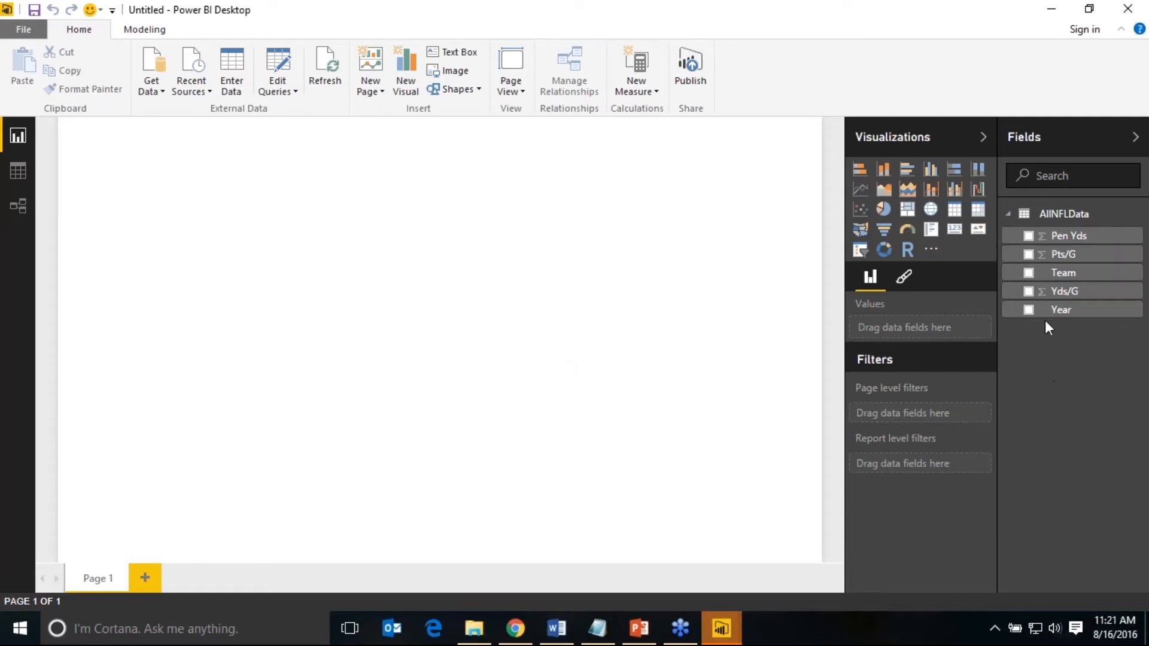
- Create a scatter chart with Team as legend, Yds/G on the X axis, Pen Yds on the Y axis and Pts/G as size
{"action": "left_click", "coordinate": [863, 211]}
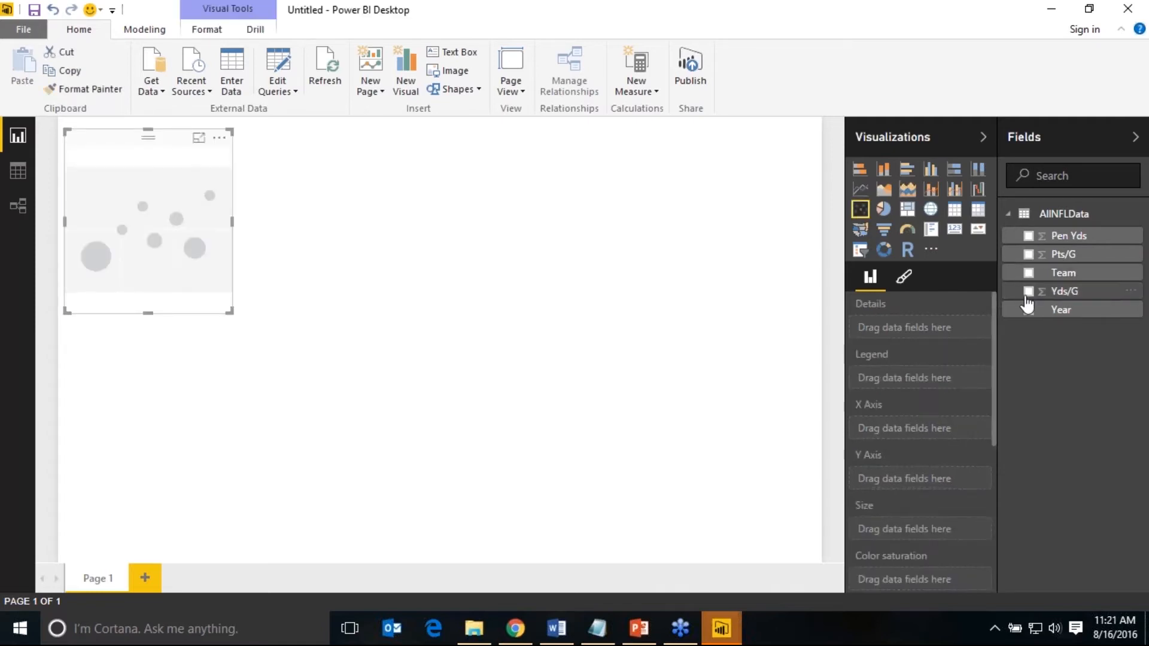
{"action": "left_click_drag", "start_coordinate": [1025, 276], "coordinate": [969, 389]}
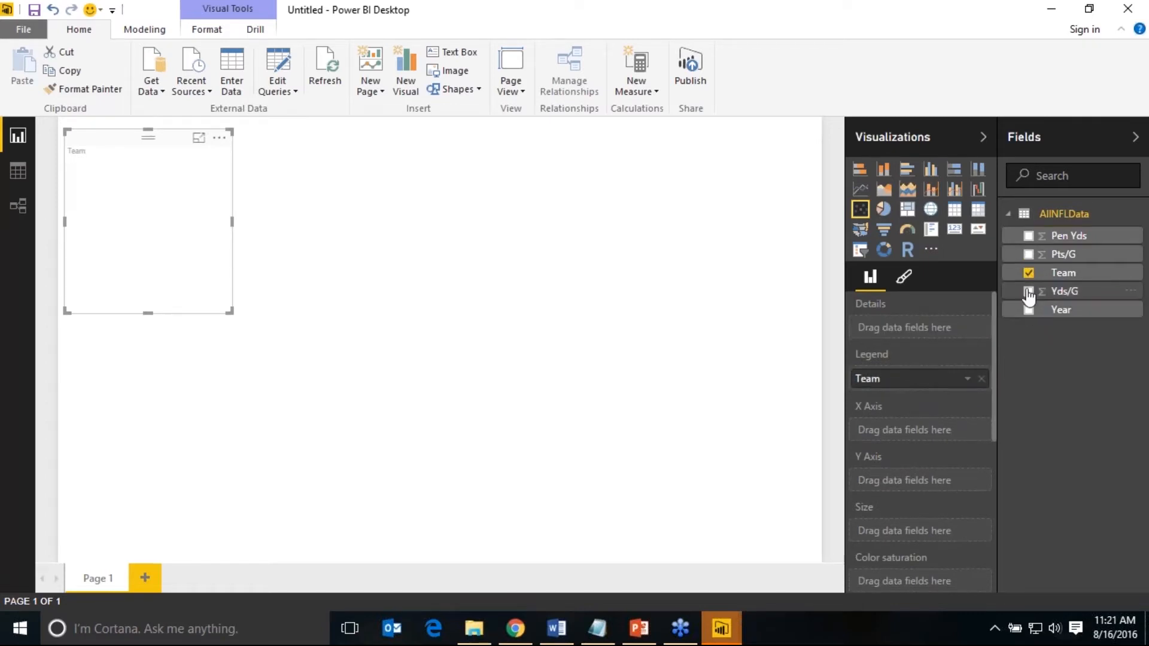
{"action": "left_click_drag", "start_coordinate": [1063, 291], "coordinate": [933, 430]}
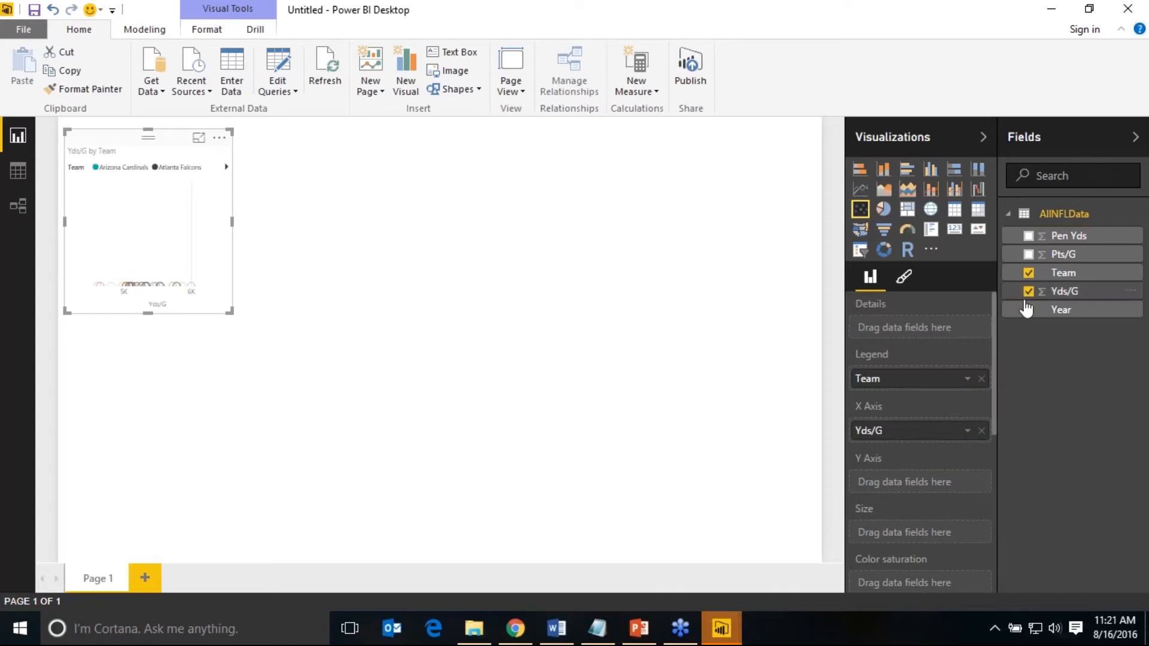
{"action": "left_click", "coordinate": [1029, 237]}
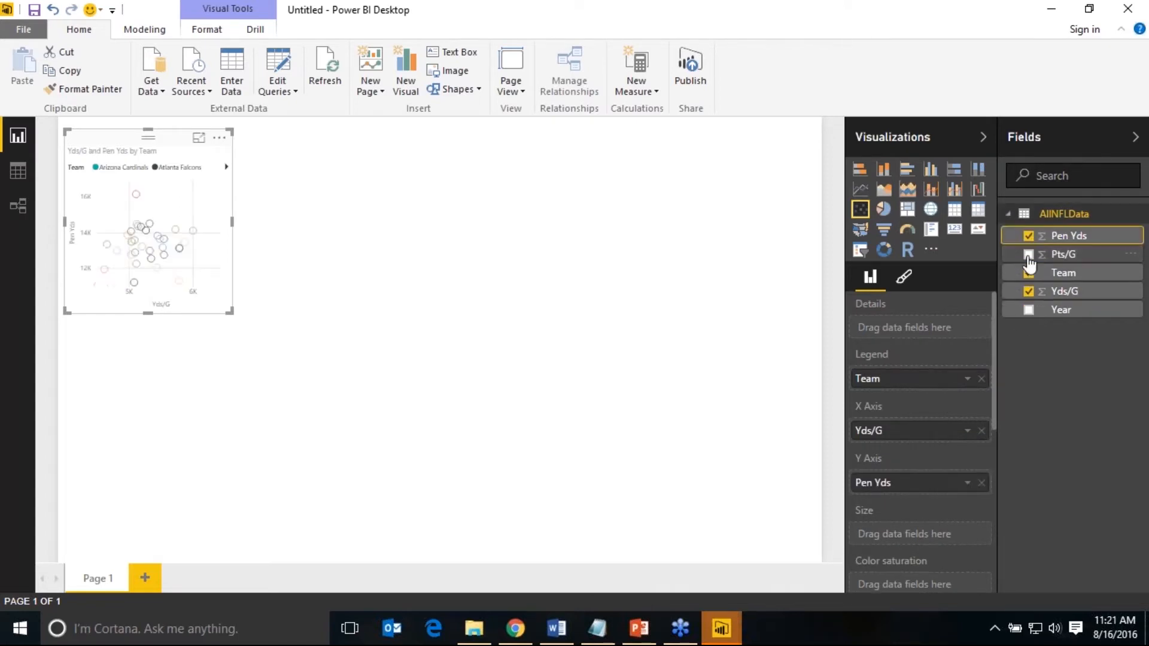
{"action": "left_click", "coordinate": [1029, 254]}
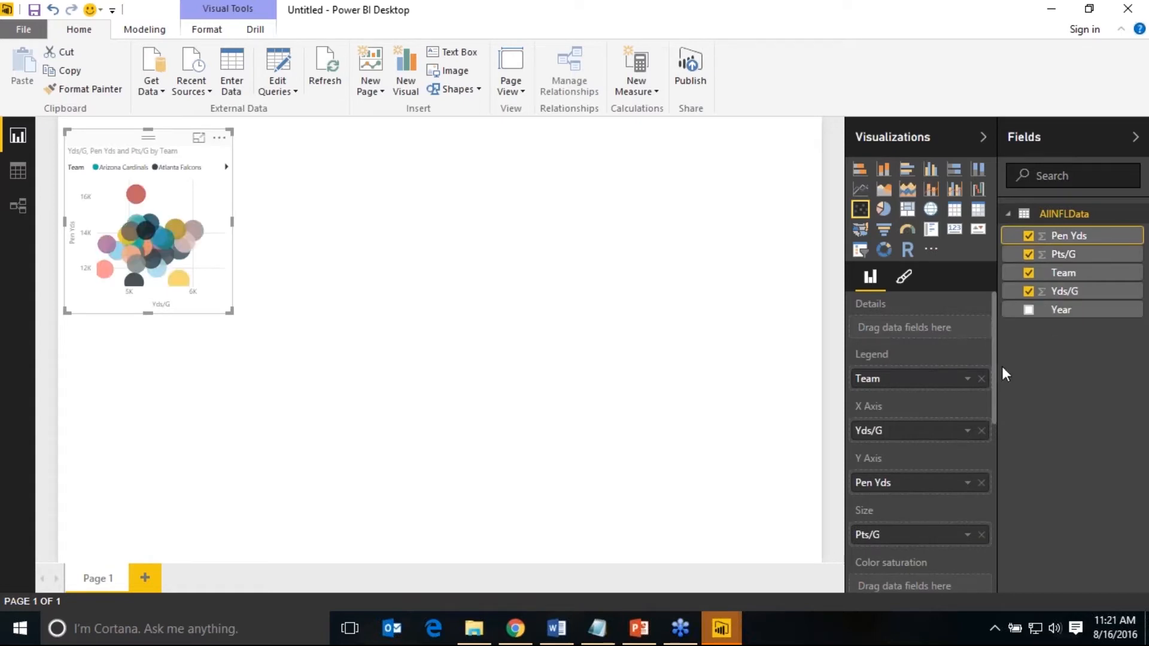
- Use Year as the scatter chart's play axis and enlarge the chart to fill most of the report page
{"action": "left_click_drag", "start_coordinate": [993, 369], "coordinate": [998, 451]}
{"action": "left_click_drag", "start_coordinate": [1060, 318], "coordinate": [939, 459]}
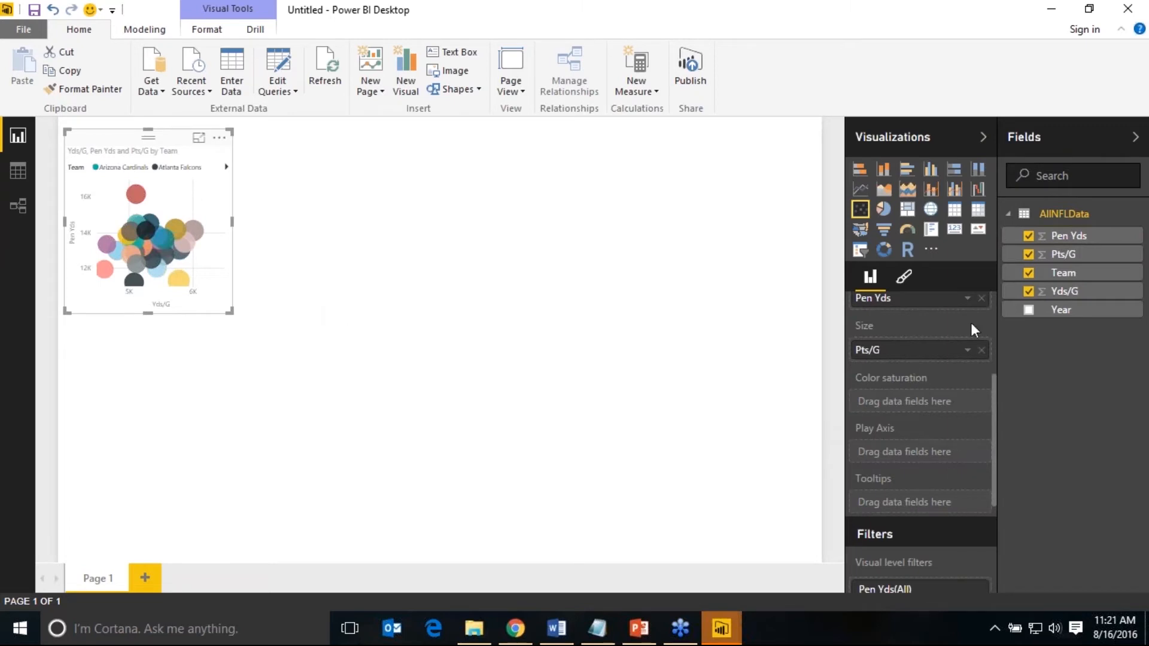
{"action": "left_click_drag", "start_coordinate": [1036, 315], "coordinate": [925, 454]}
{"action": "left_click_drag", "start_coordinate": [229, 310], "coordinate": [792, 554]}
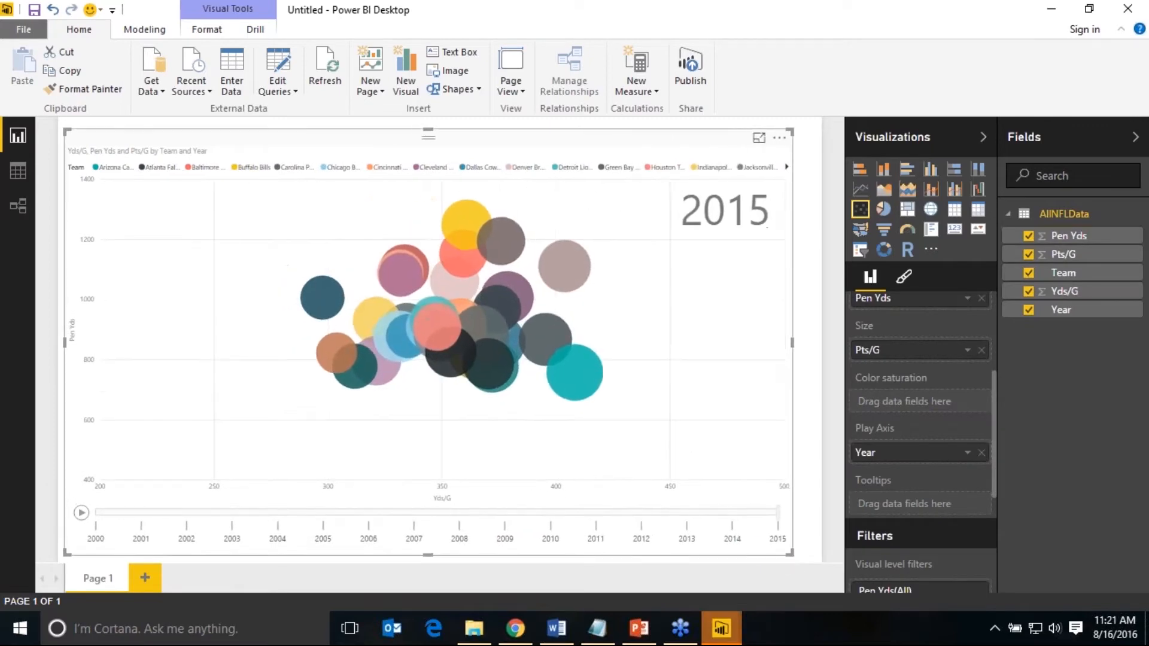
- Show the scatter chart in focus mode and turn on its category labels
{"action": "left_click", "coordinate": [759, 140]}
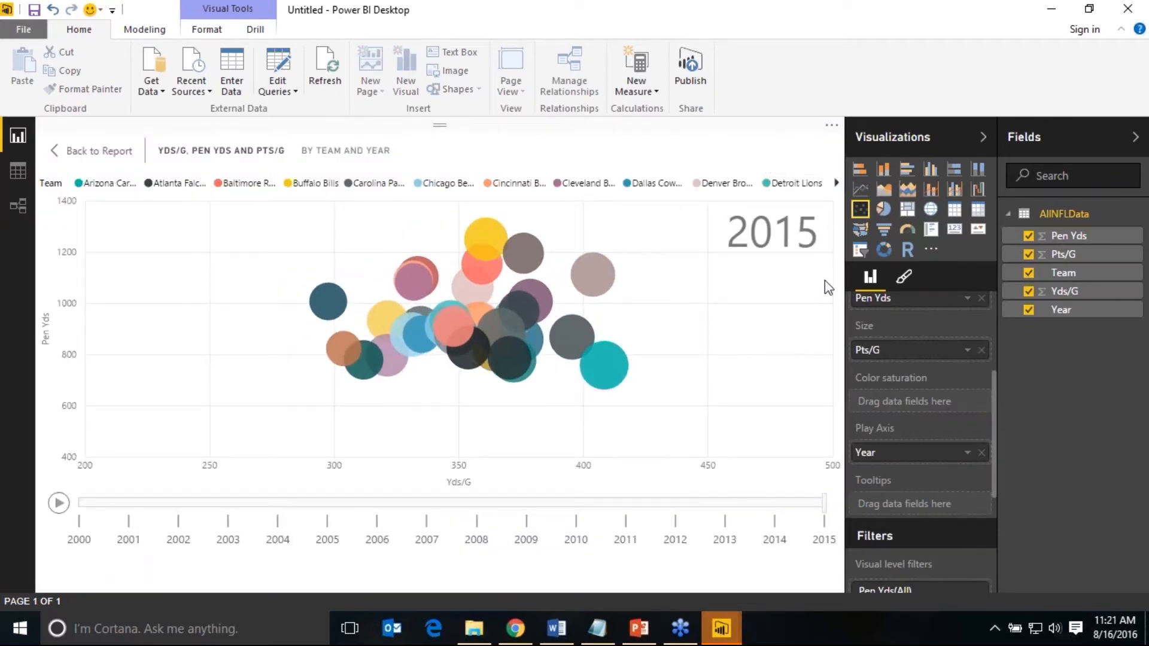
{"action": "left_click", "coordinate": [904, 277]}
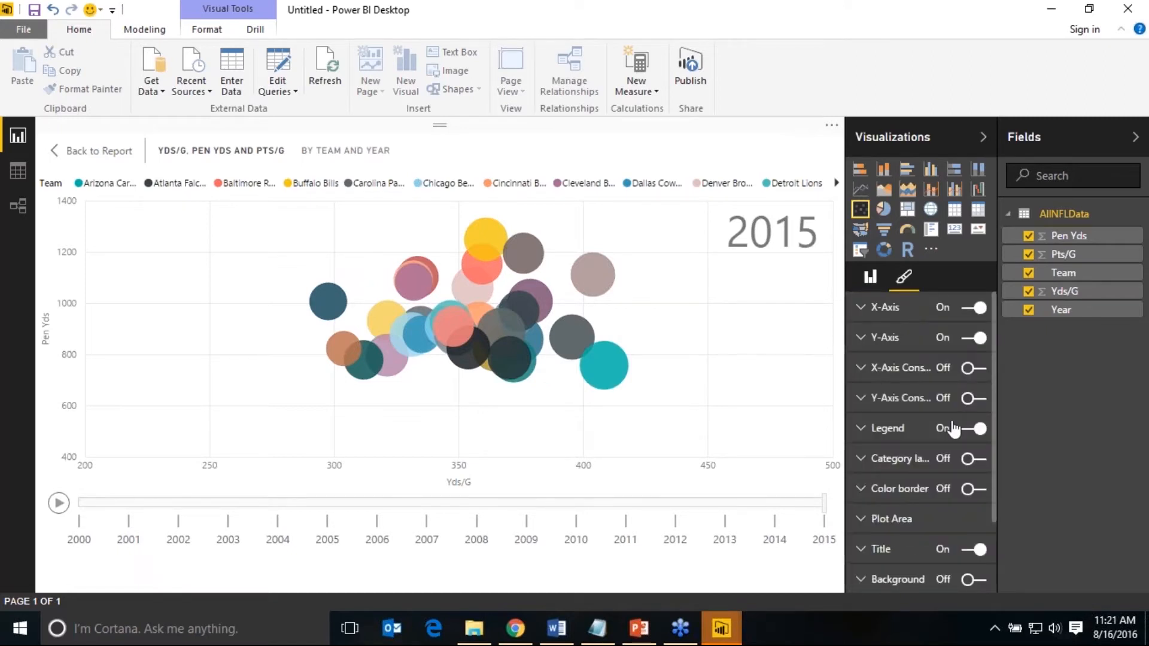
{"action": "left_click", "coordinate": [974, 460]}
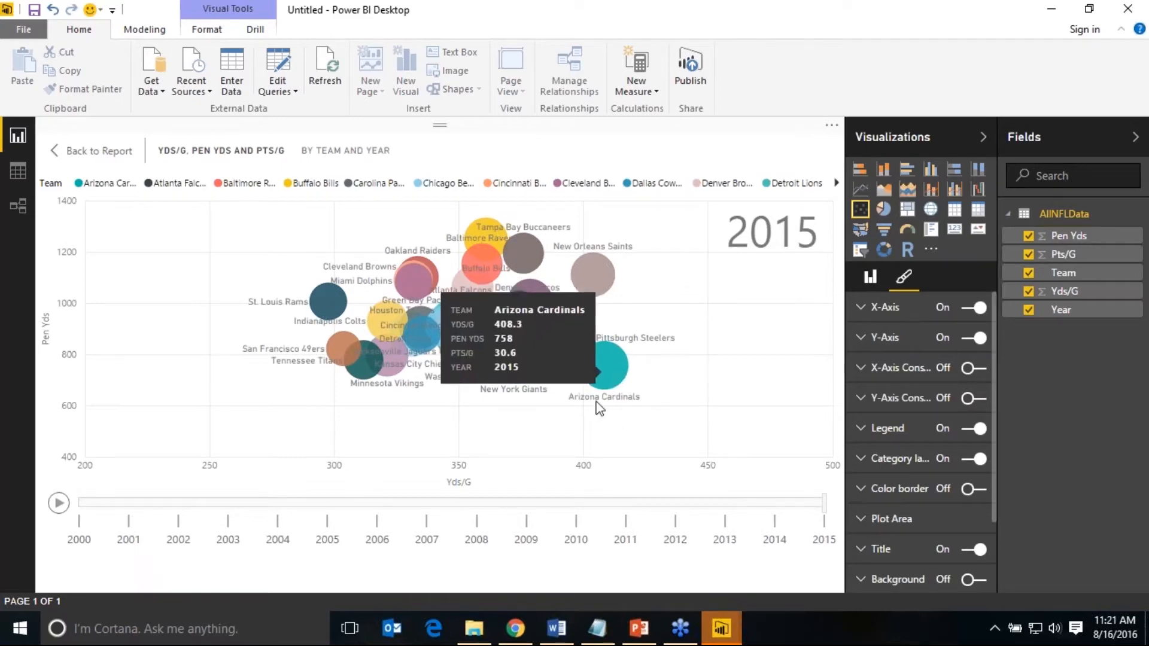
- Play the chart animation through the years, examine the Buffalo Bills' yearly trail, and clear the selection
{"action": "left_click", "coordinate": [58, 503]}
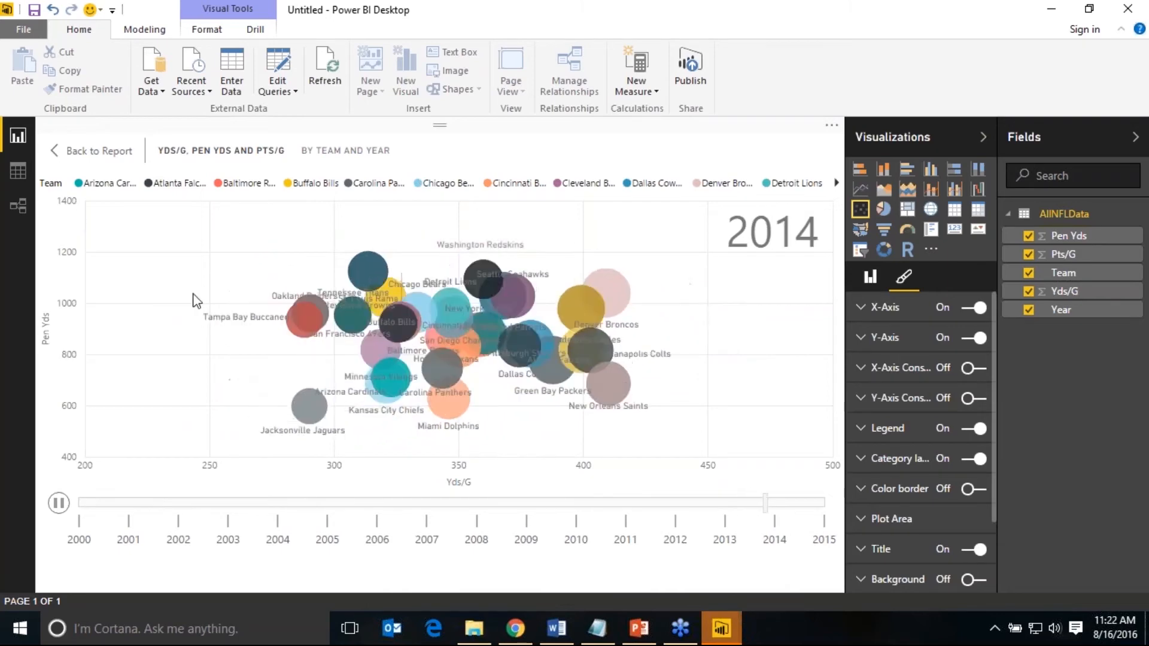
{"action": "mouse_move", "coordinate": [349, 346]}
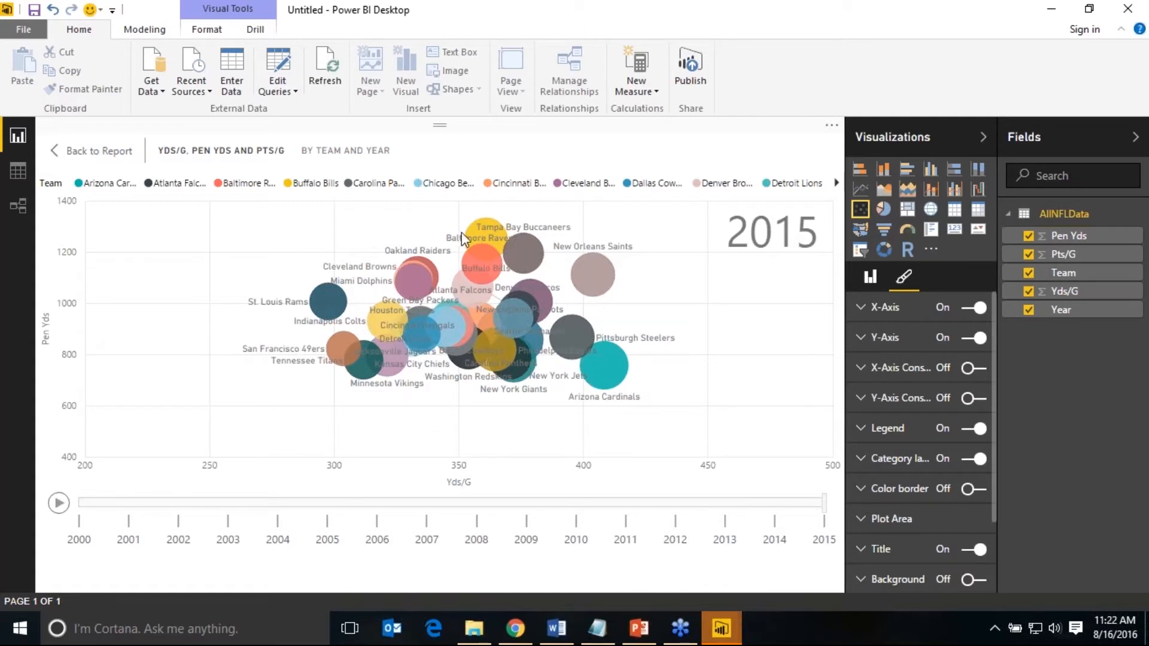
{"action": "mouse_move", "coordinate": [479, 225]}
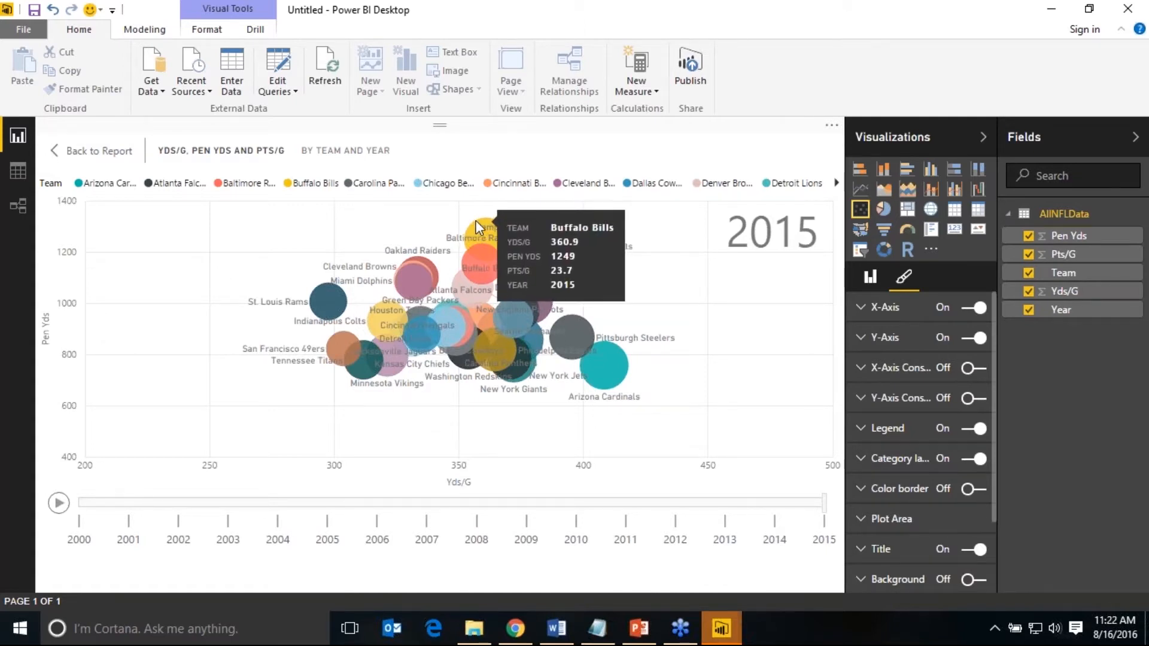
{"action": "left_click", "coordinate": [483, 228]}
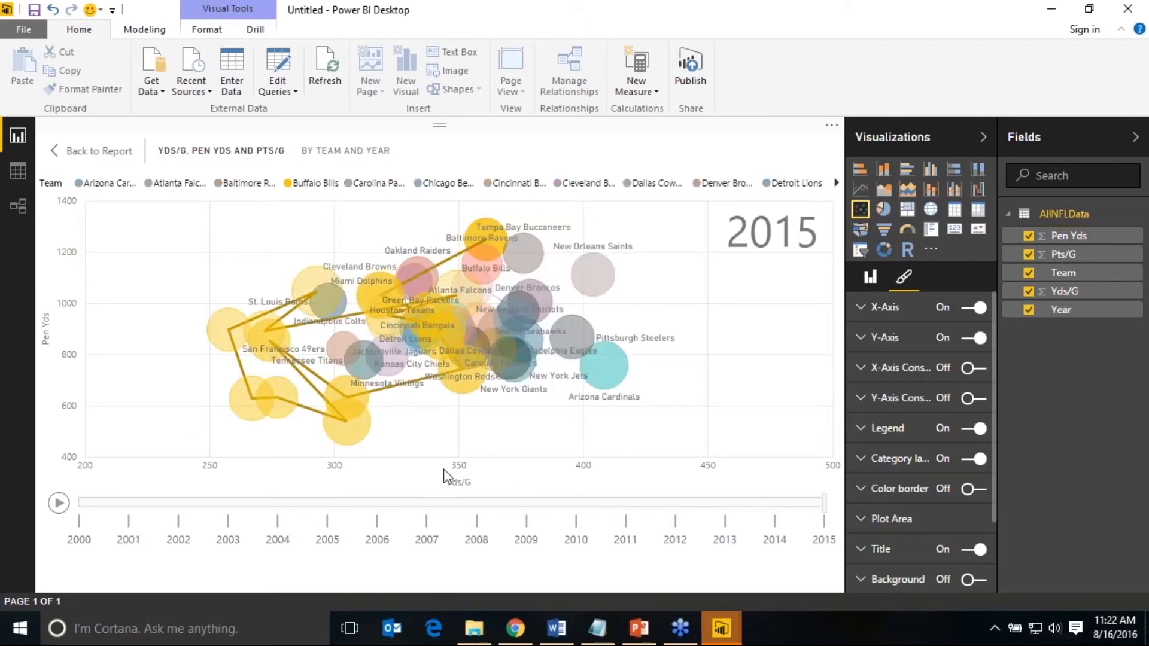
{"action": "mouse_move", "coordinate": [480, 231]}
{"action": "mouse_move", "coordinate": [345, 439]}
{"action": "left_click", "coordinate": [461, 454]}
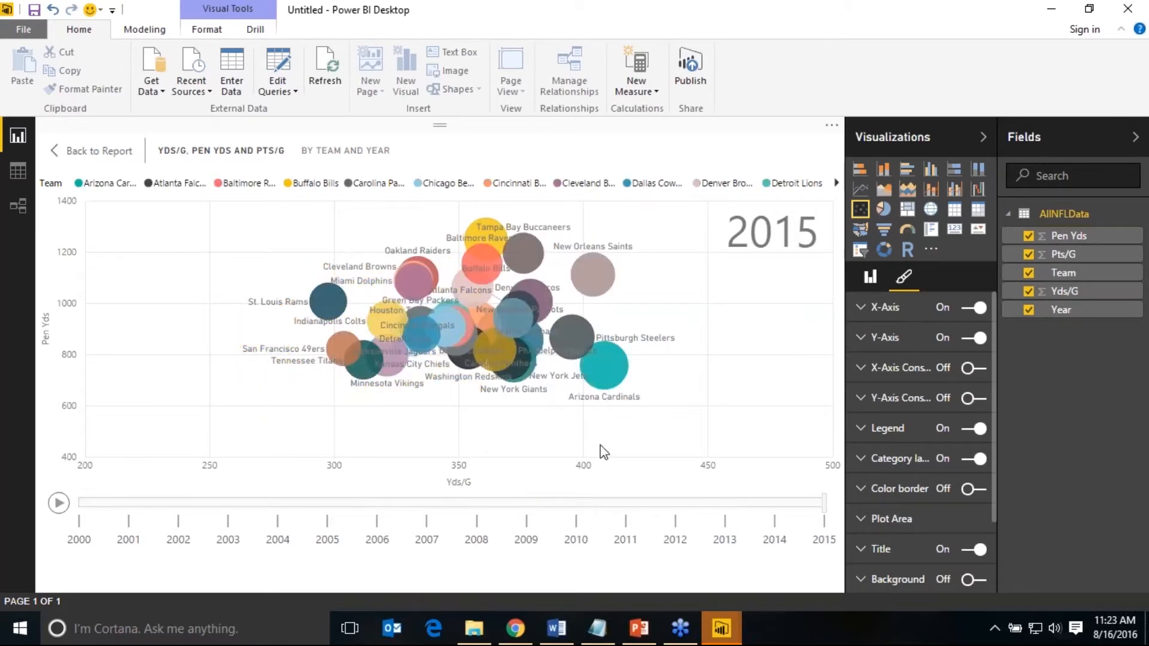
- Examine the New Orleans Saints' yearly trail in the scatter chart and clear the selection
{"action": "mouse_move", "coordinate": [606, 273]}
{"action": "left_click", "coordinate": [597, 268]}
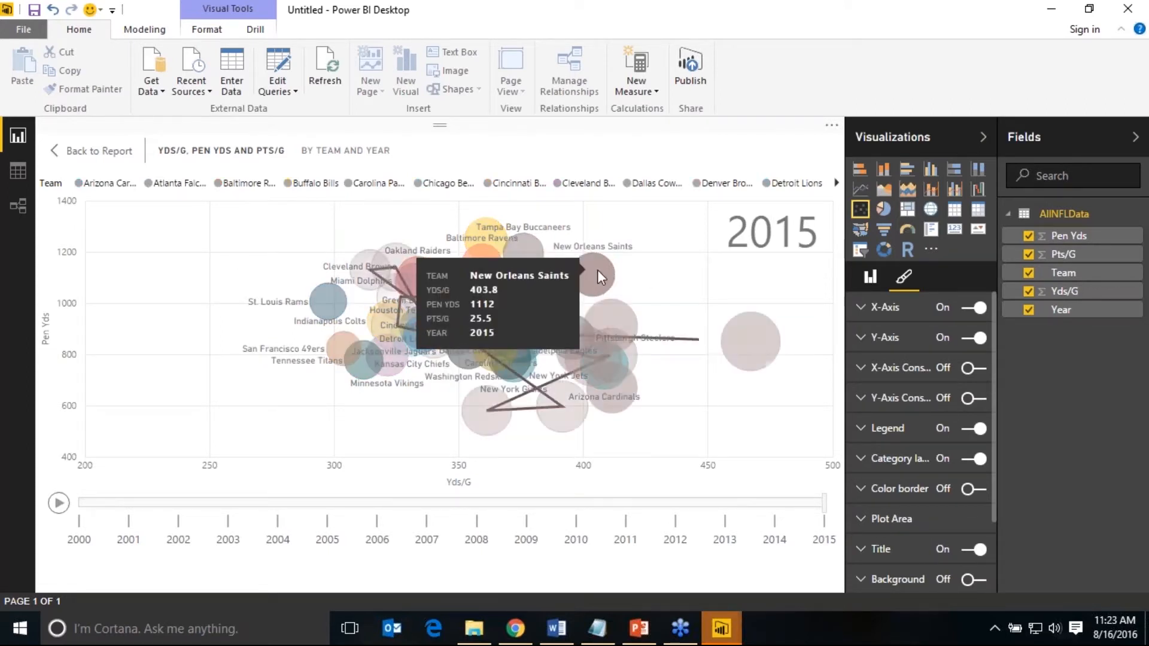
{"action": "left_click", "coordinate": [720, 446]}
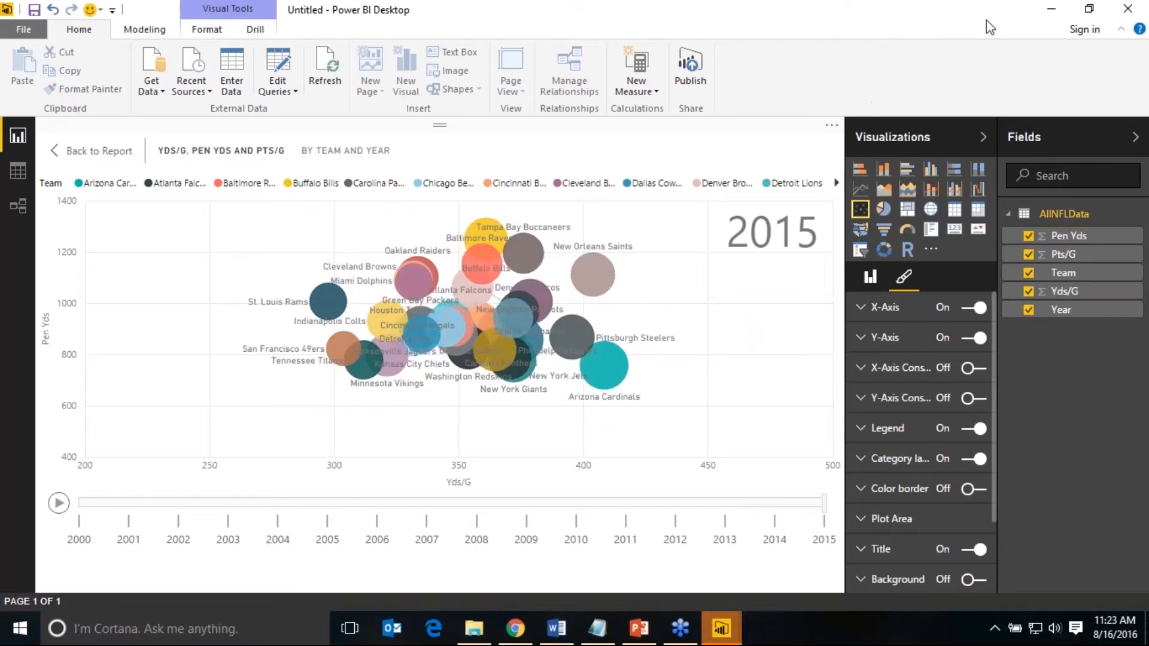
- Close the NFL report without saving its changes and dismiss the start screen of a new blank report
{"action": "left_click", "coordinate": [1128, 8]}
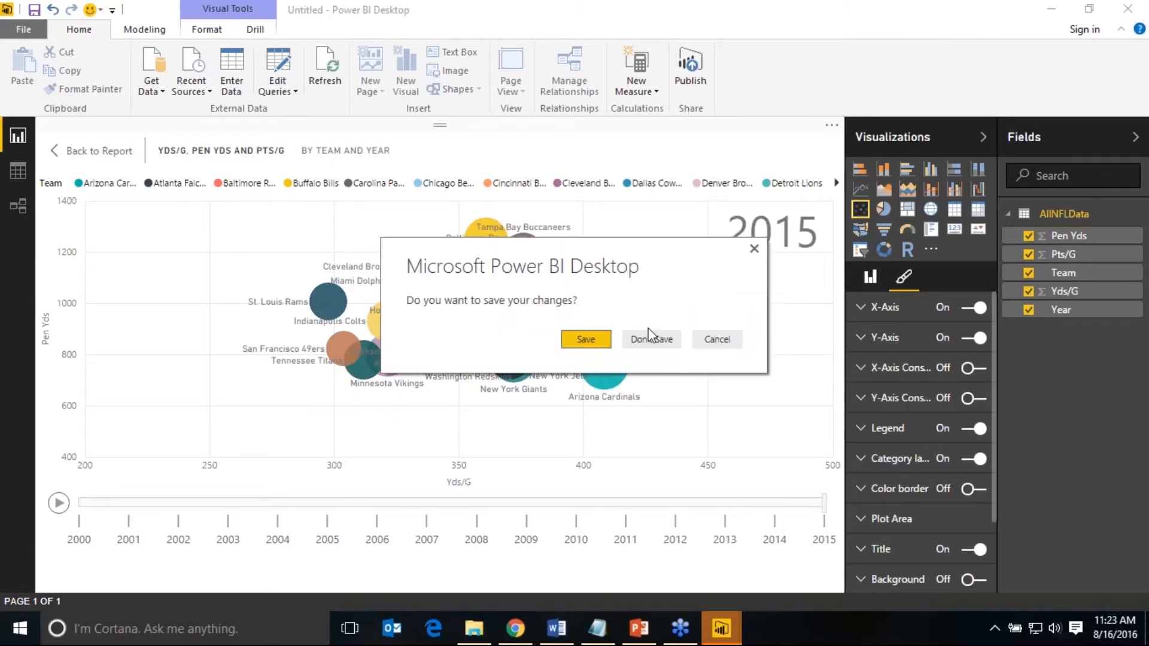
{"action": "left_click", "coordinate": [655, 339]}
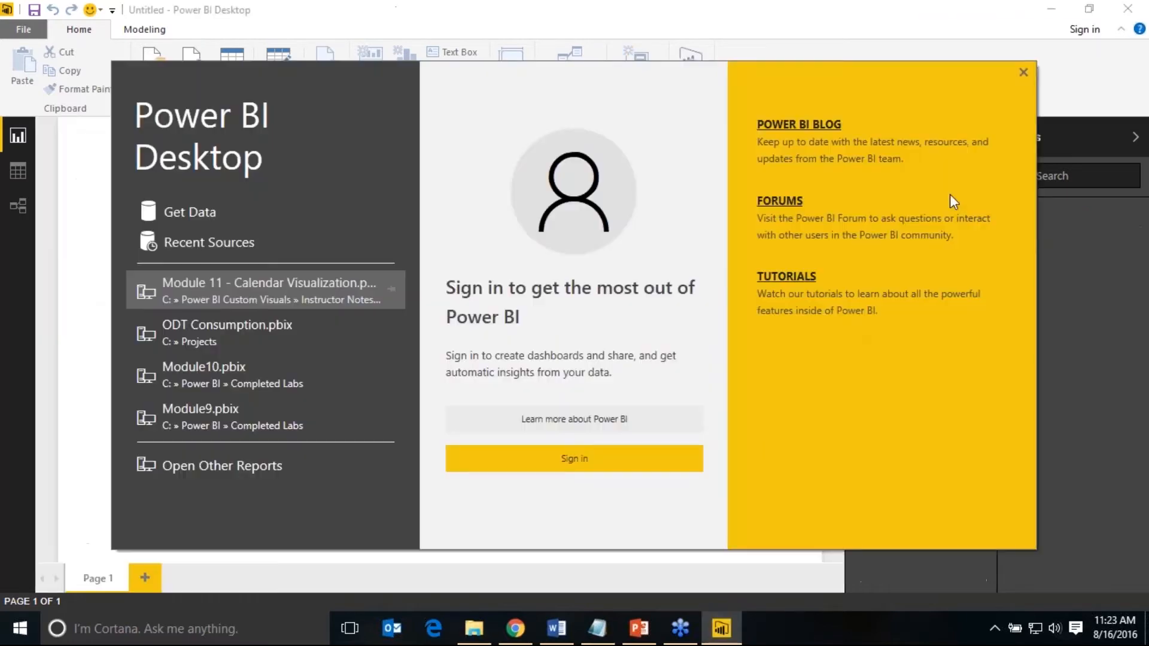
{"action": "left_click", "coordinate": [1023, 72]}
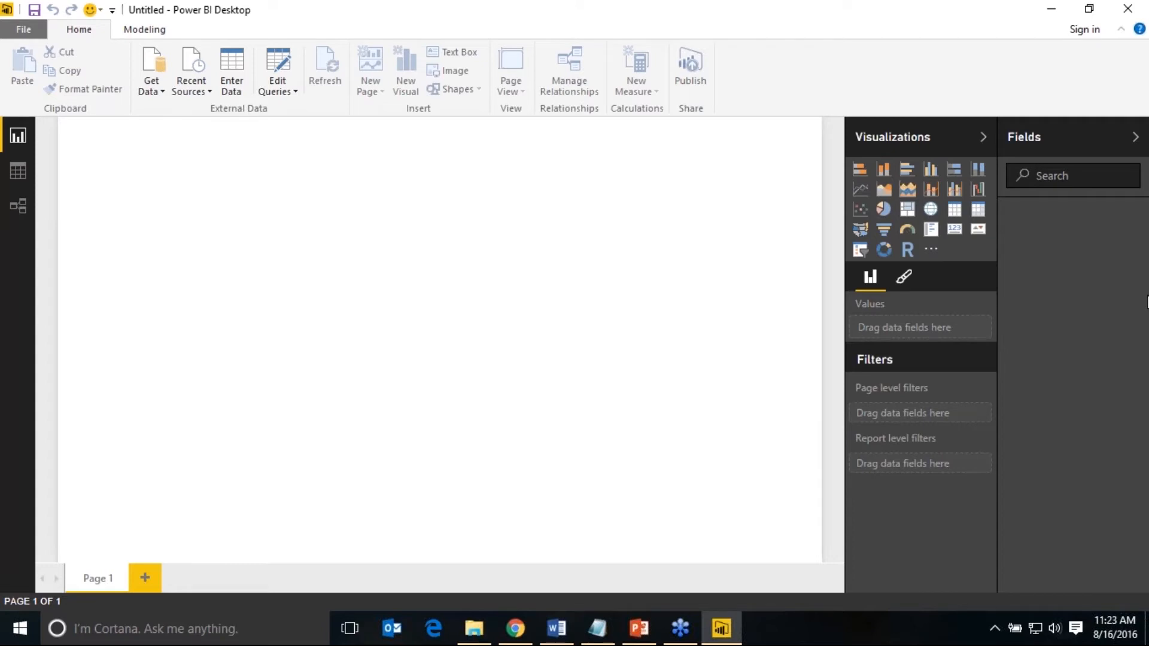
{"action": "left_click", "coordinate": [556, 629]}
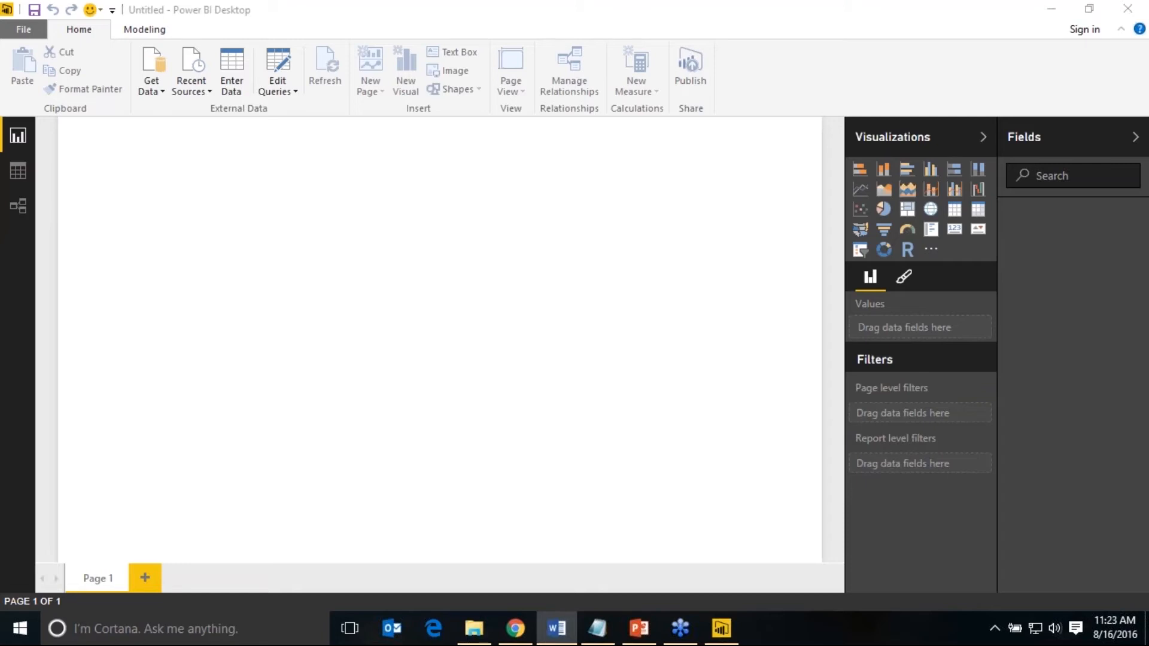
{"action": "left_click", "coordinate": [453, 199]}
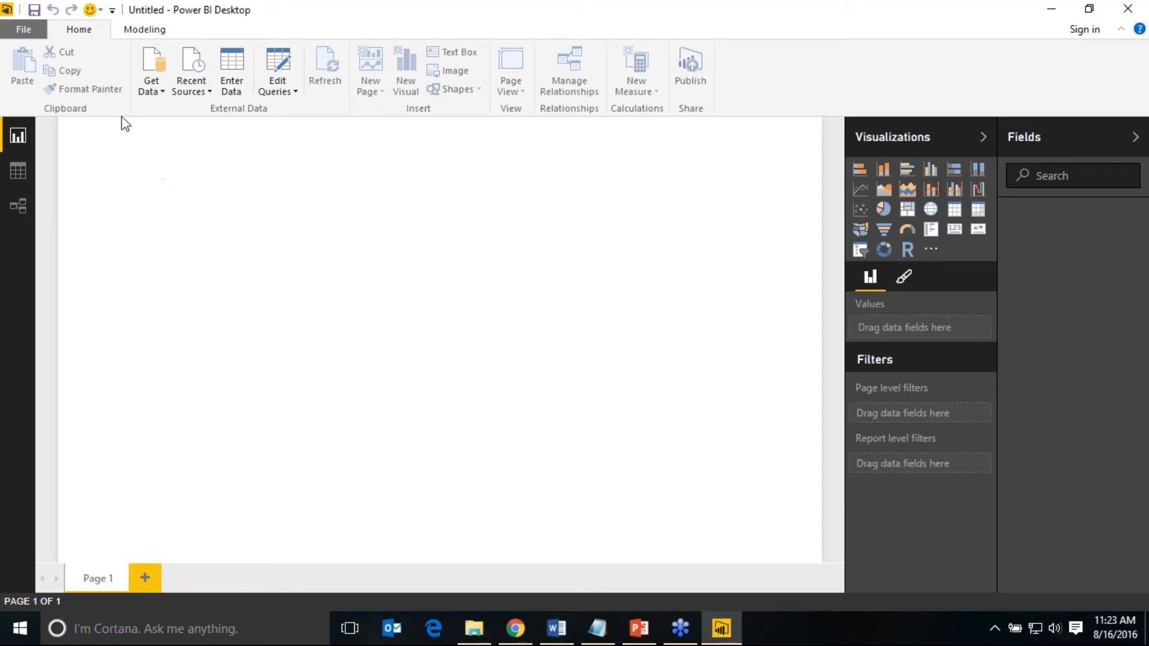
{"action": "left_click", "coordinate": [144, 92]}
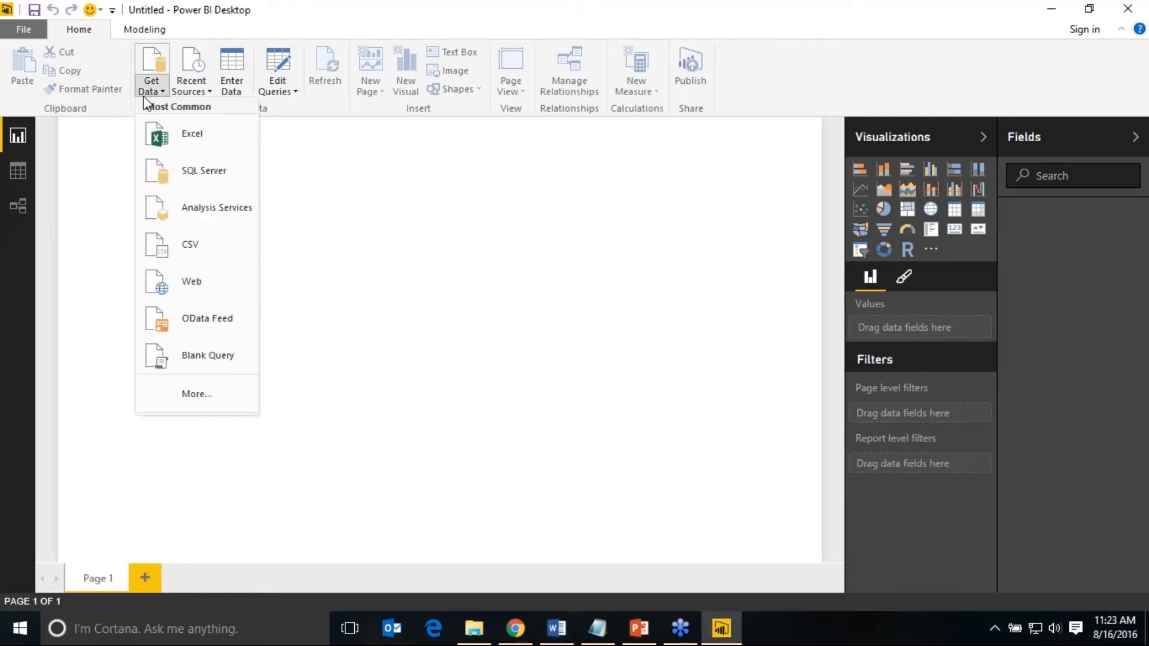
{"action": "left_click", "coordinate": [170, 133]}
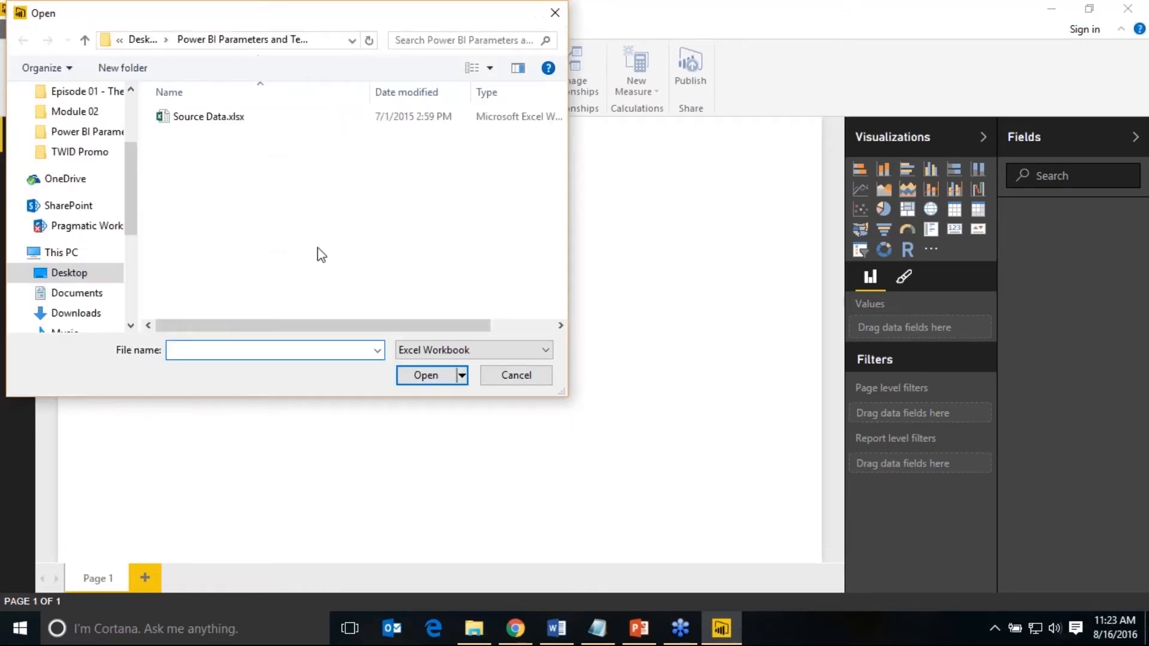
{"action": "left_click", "coordinate": [192, 118]}
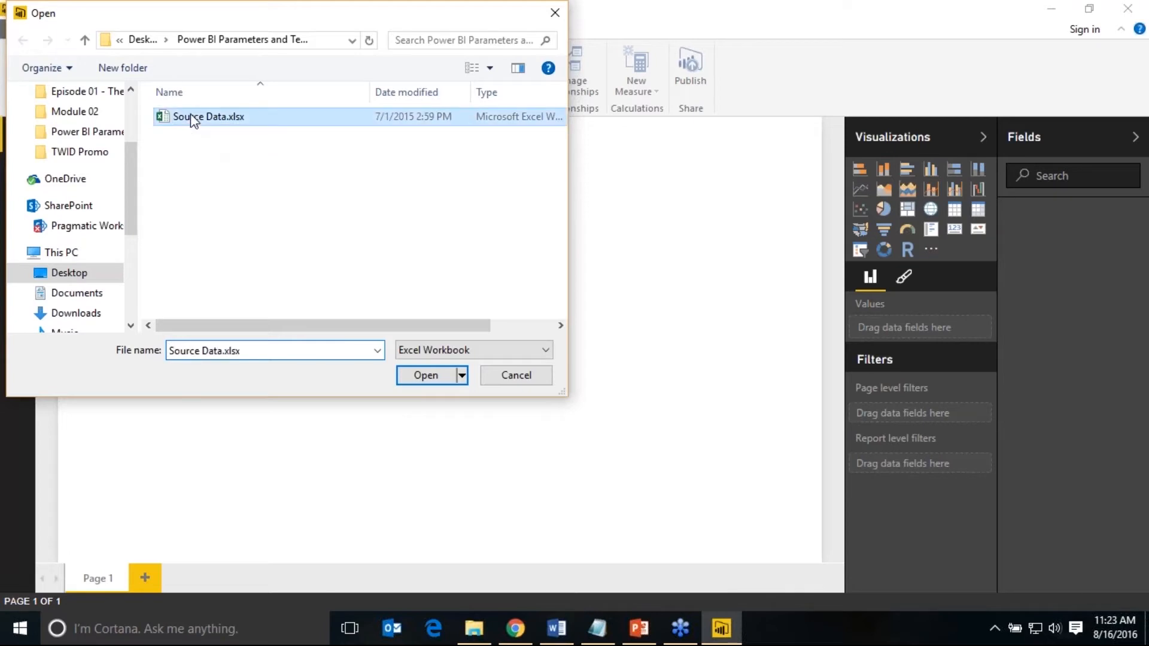
{"action": "left_click", "coordinate": [412, 377]}
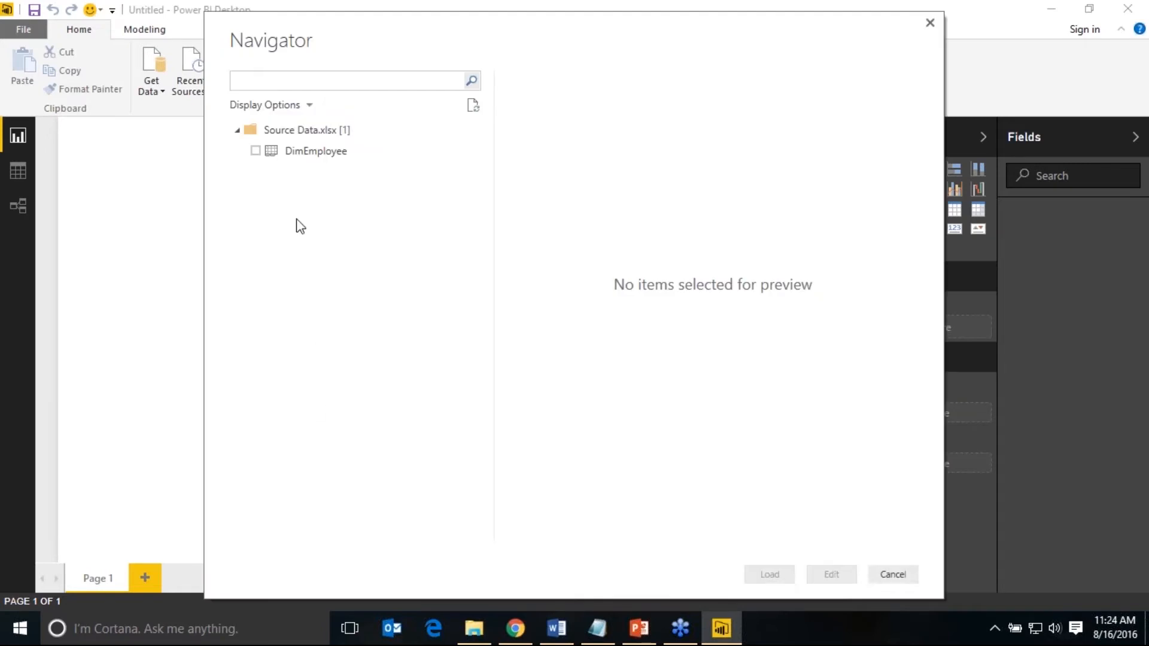
{"action": "left_click", "coordinate": [892, 575]}
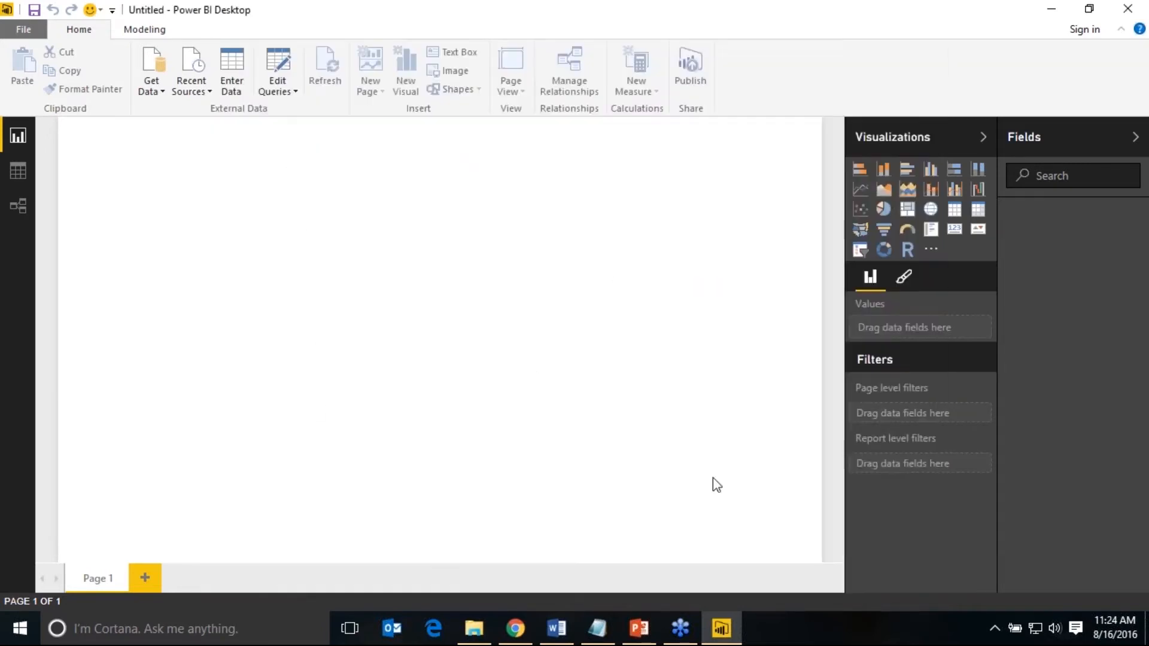
- Connect to the Excel workbook Source Data.xlsx stored on Local Disk (C:) and open its Products table in the Query Editor
{"action": "left_click", "coordinate": [152, 66]}
{"action": "left_click", "coordinate": [168, 136]}
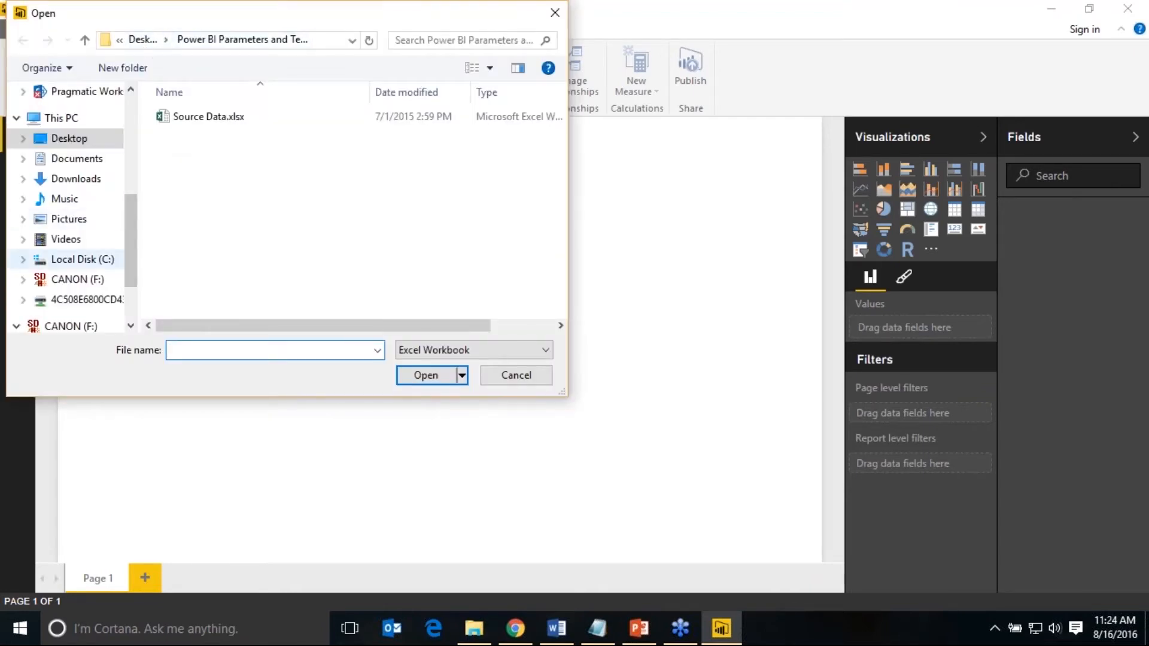
{"action": "left_click", "coordinate": [99, 259]}
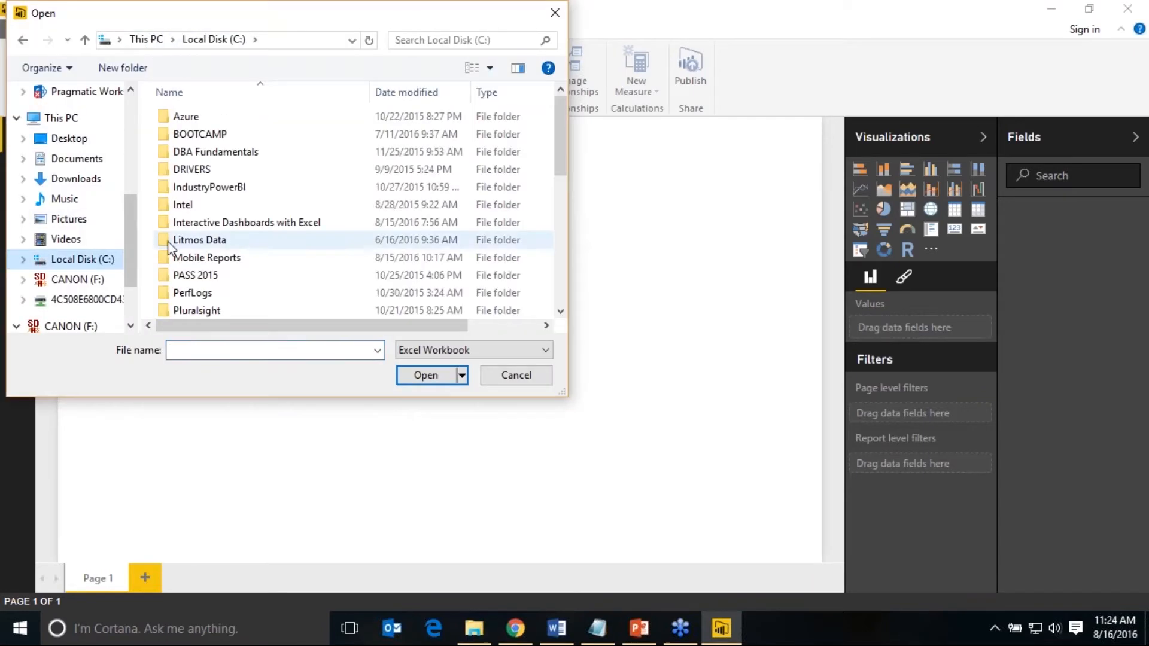
{"action": "scroll", "coordinate": [218, 291], "scroll_direction": "down", "scroll_amount": 1}
{"action": "double_click", "coordinate": [218, 293]}
{"action": "double_click", "coordinate": [231, 170]}
{"action": "double_click", "coordinate": [217, 118]}
{"action": "double_click", "coordinate": [232, 139]}
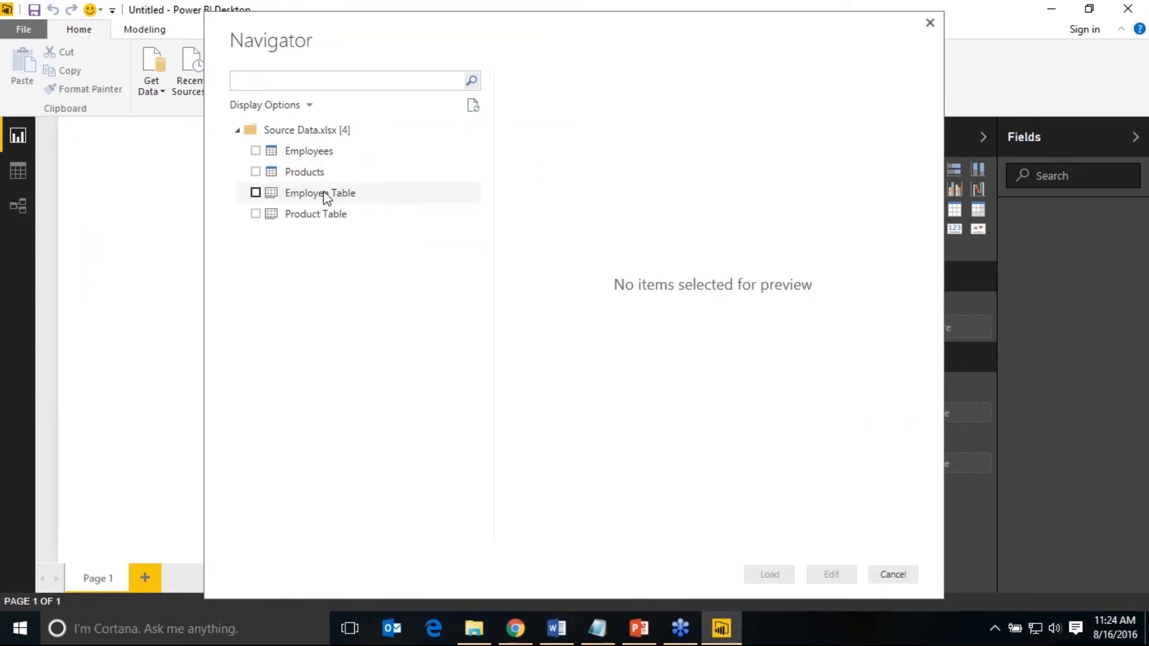
{"action": "left_click", "coordinate": [256, 172]}
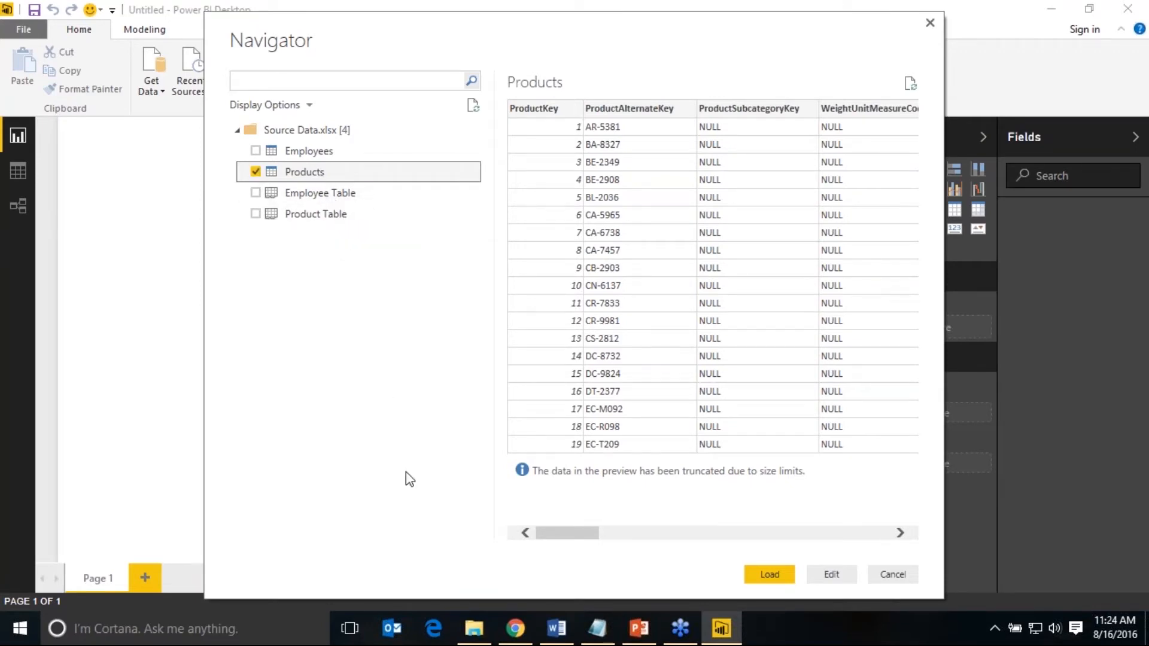
{"action": "left_click", "coordinate": [832, 575]}
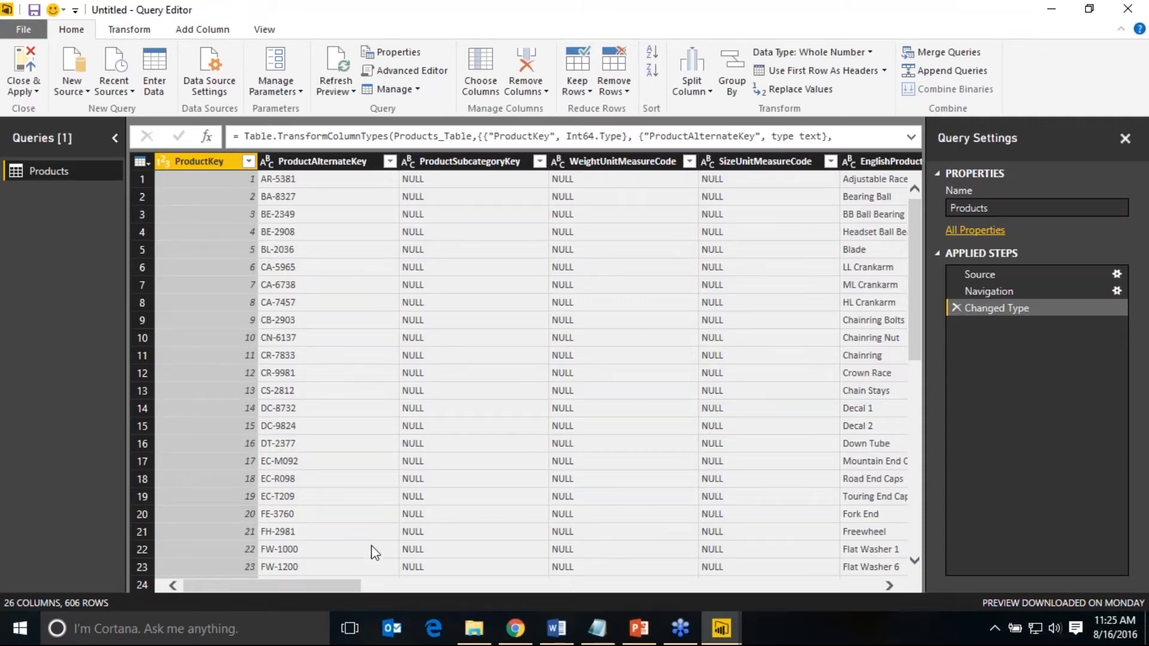
- Filter the Products query with a text filter that keeps only rows where Color equals Black
{"action": "left_click_drag", "start_coordinate": [343, 584], "coordinate": [500, 598]}
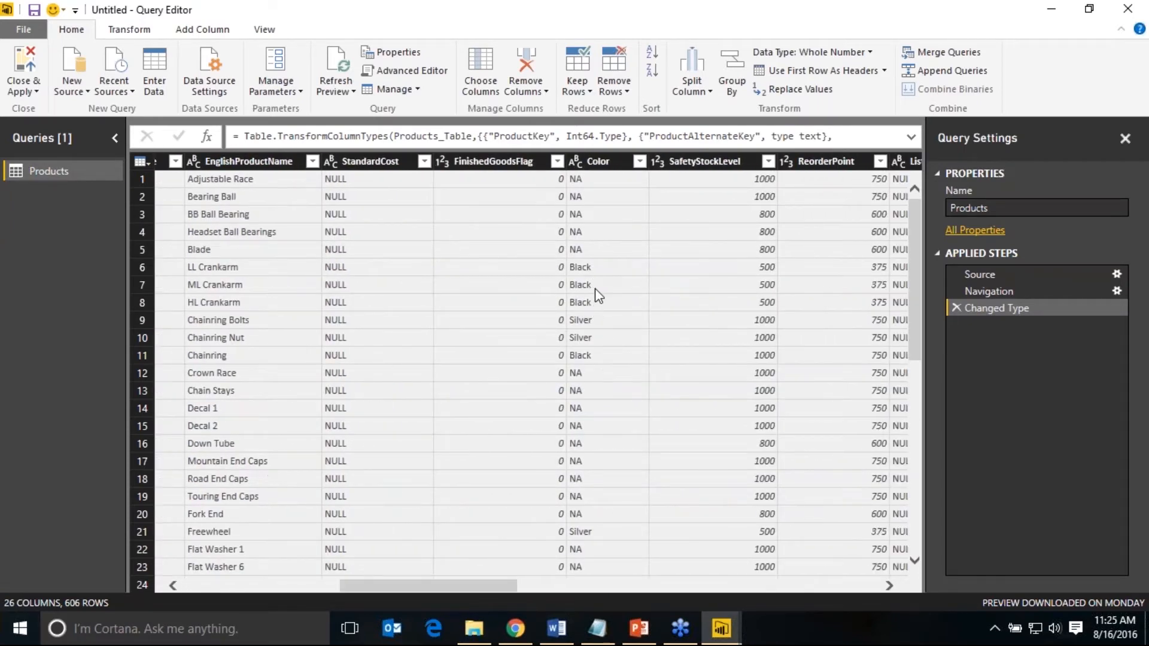
{"action": "left_click", "coordinate": [596, 287]}
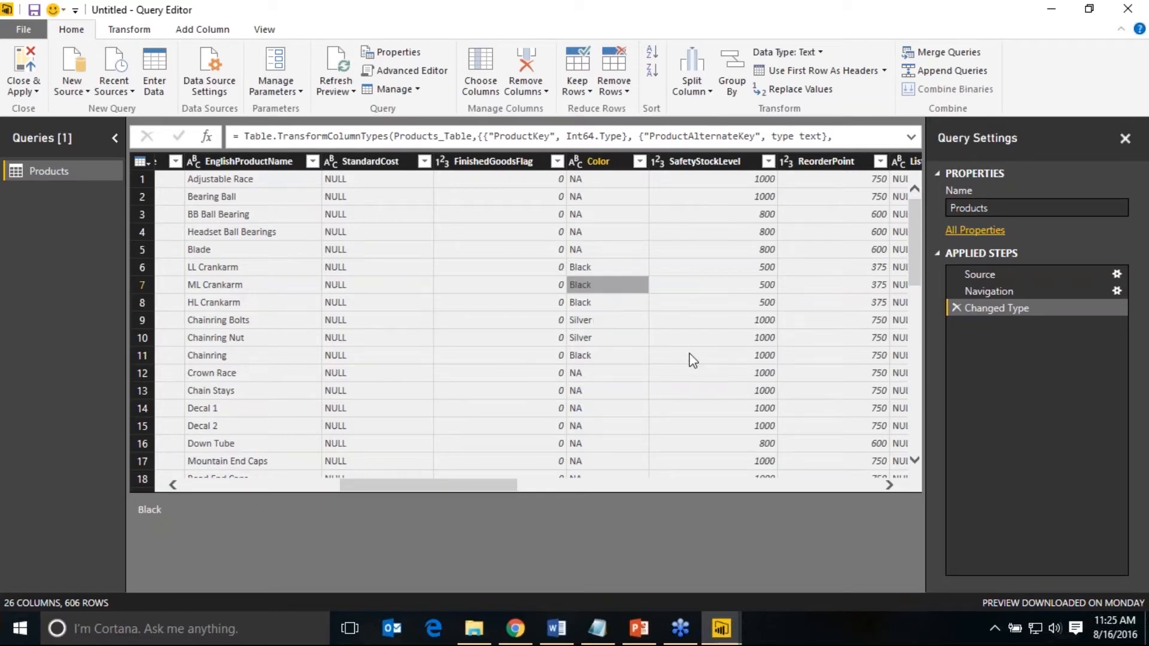
{"action": "left_click", "coordinate": [634, 163]}
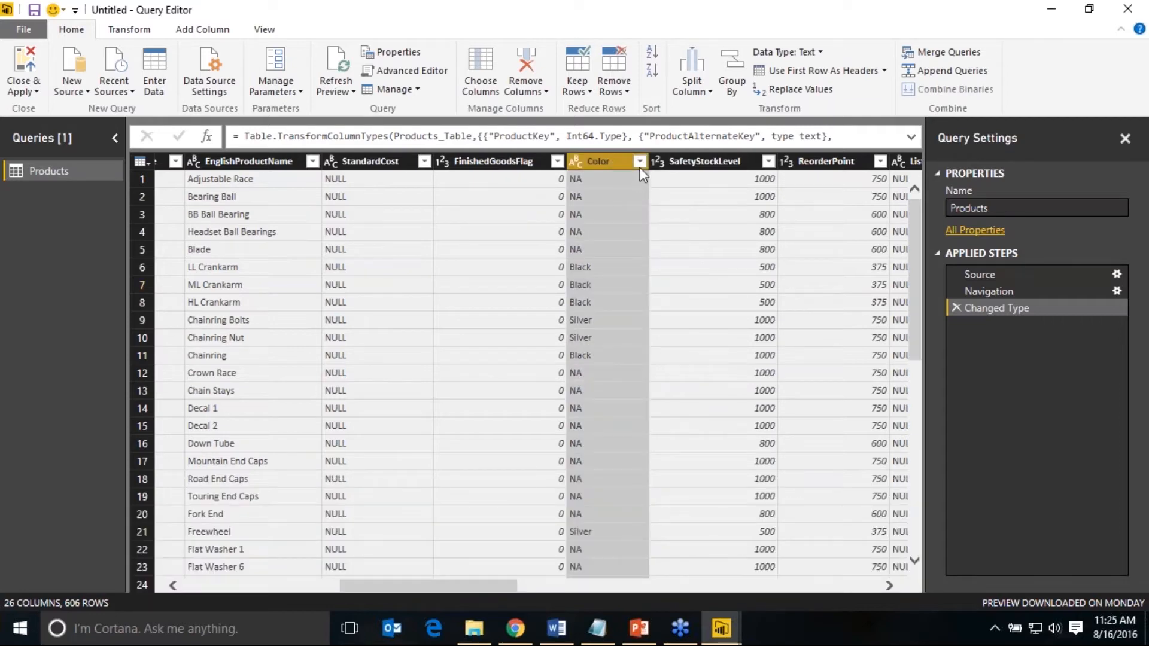
{"action": "left_click", "coordinate": [640, 162]}
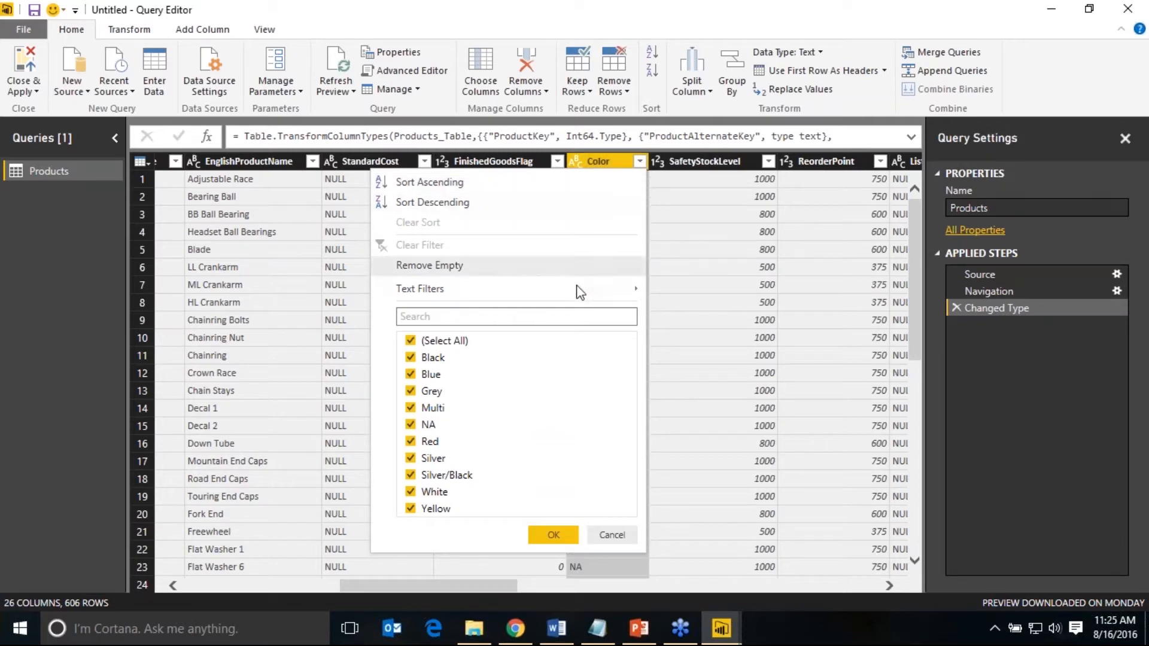
{"action": "left_click", "coordinate": [411, 341]}
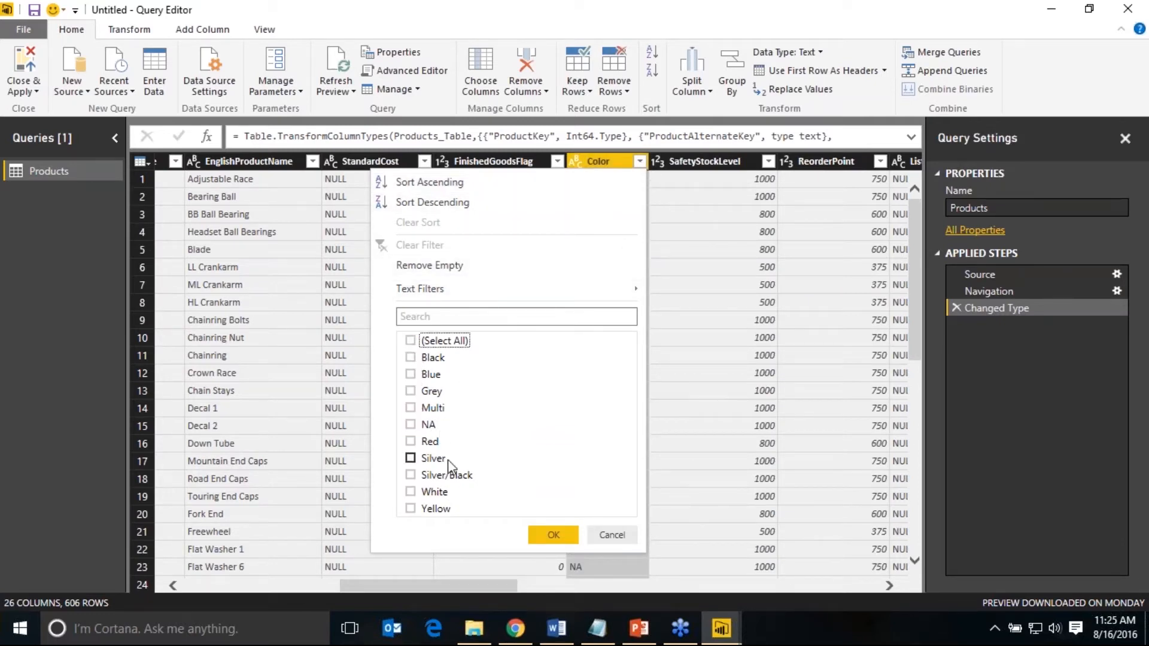
{"action": "left_click", "coordinate": [412, 358]}
{"action": "left_click", "coordinate": [426, 358]}
{"action": "mouse_move", "coordinate": [426, 292]}
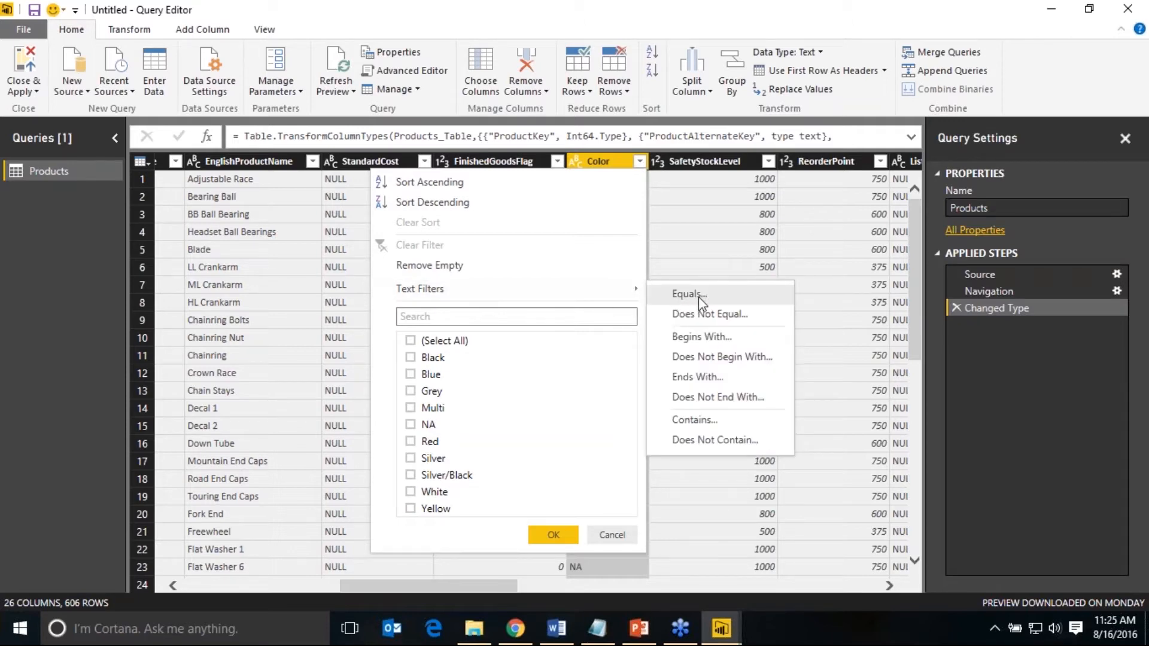
{"action": "left_click", "coordinate": [690, 295]}
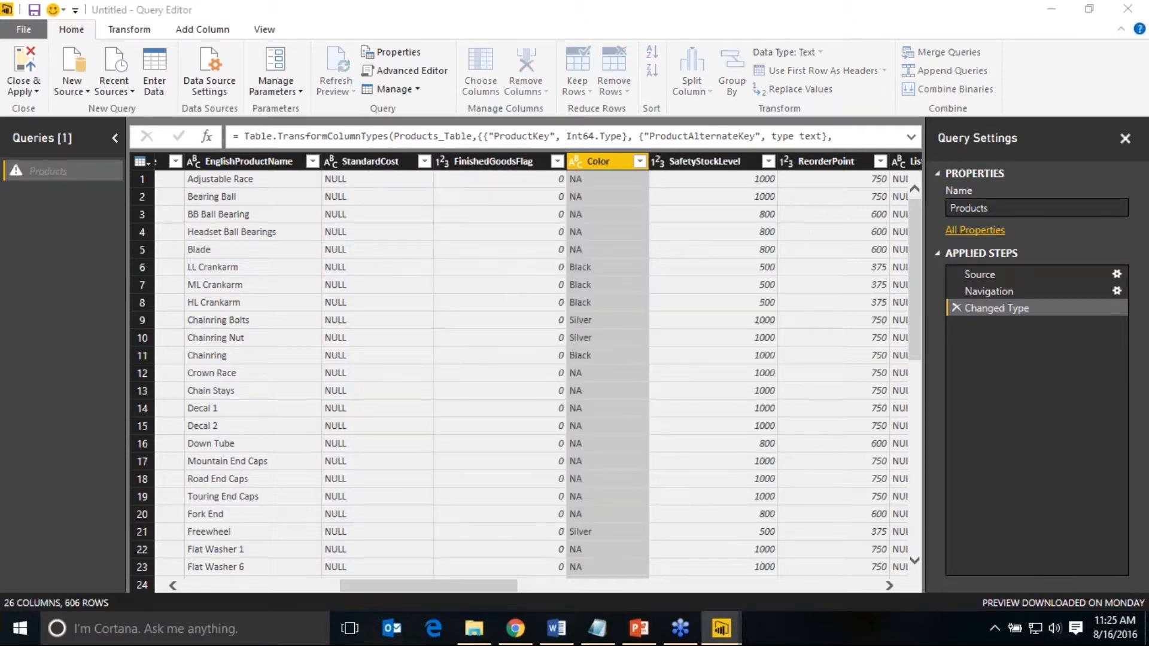
{"action": "left_click", "coordinate": [523, 296]}
{"action": "type", "text": "Black"}
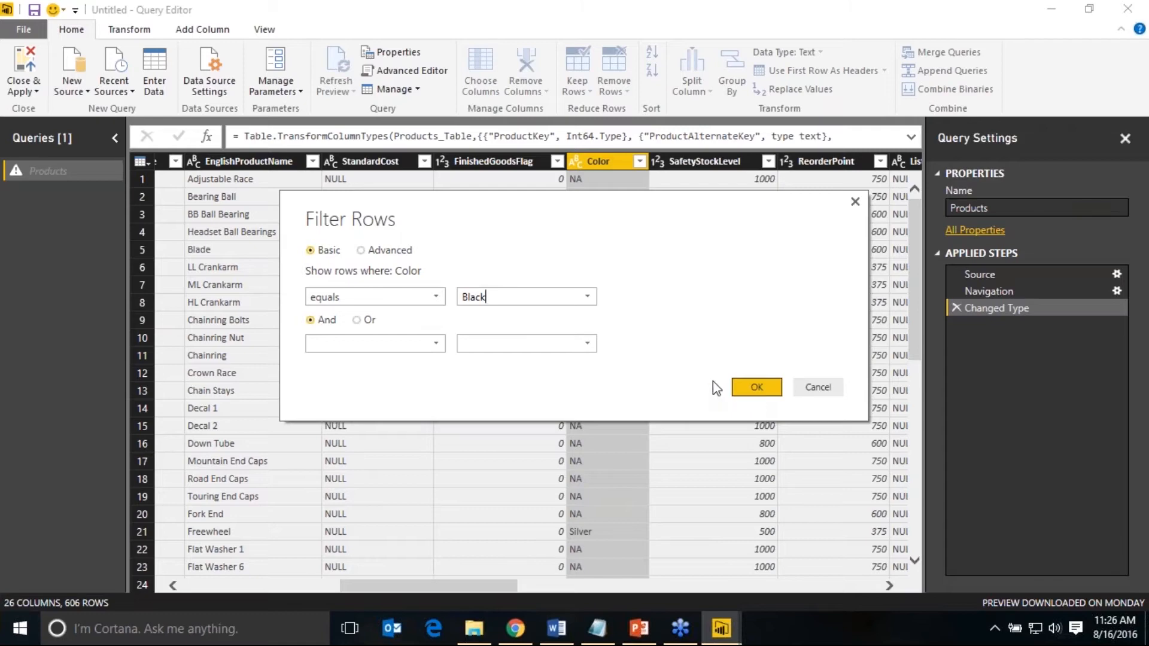
{"action": "left_click", "coordinate": [756, 387]}
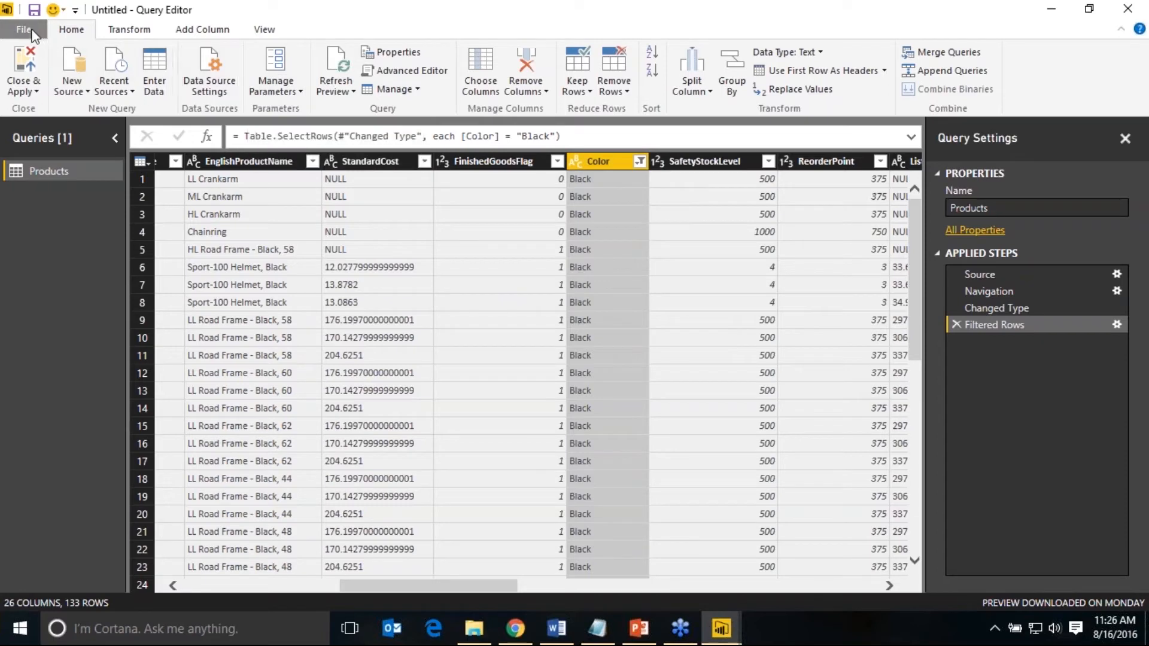
- Enable the Query Editor option to always allow parameterization in data source and transformation dialogs
{"action": "left_click", "coordinate": [27, 33]}
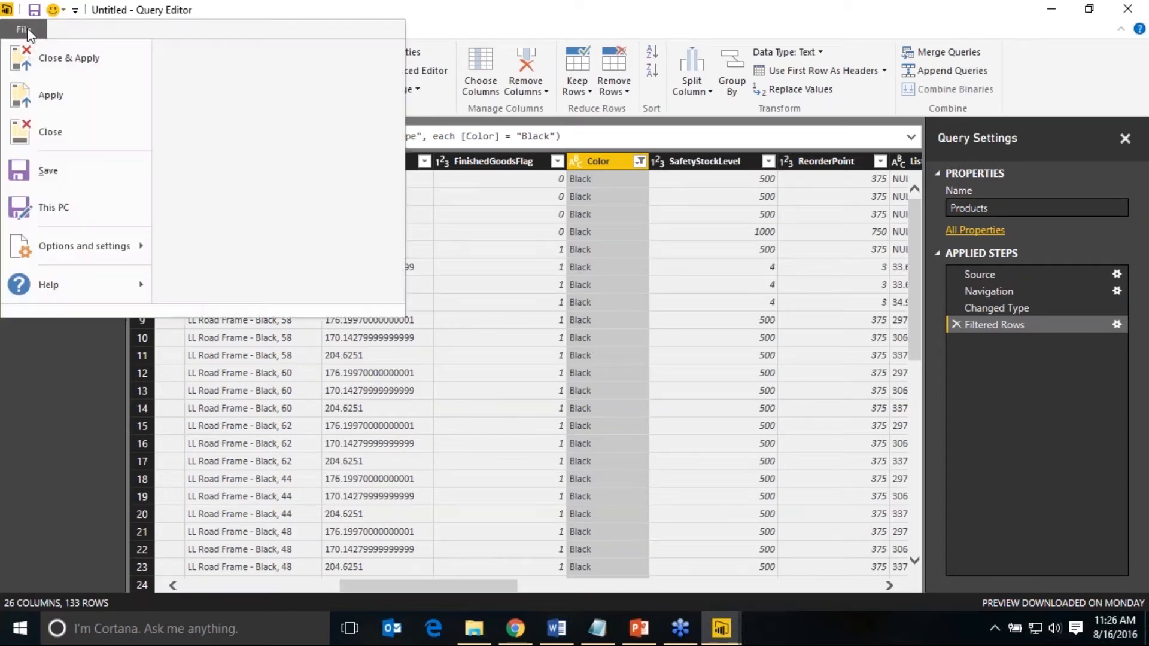
{"action": "mouse_move", "coordinate": [70, 260]}
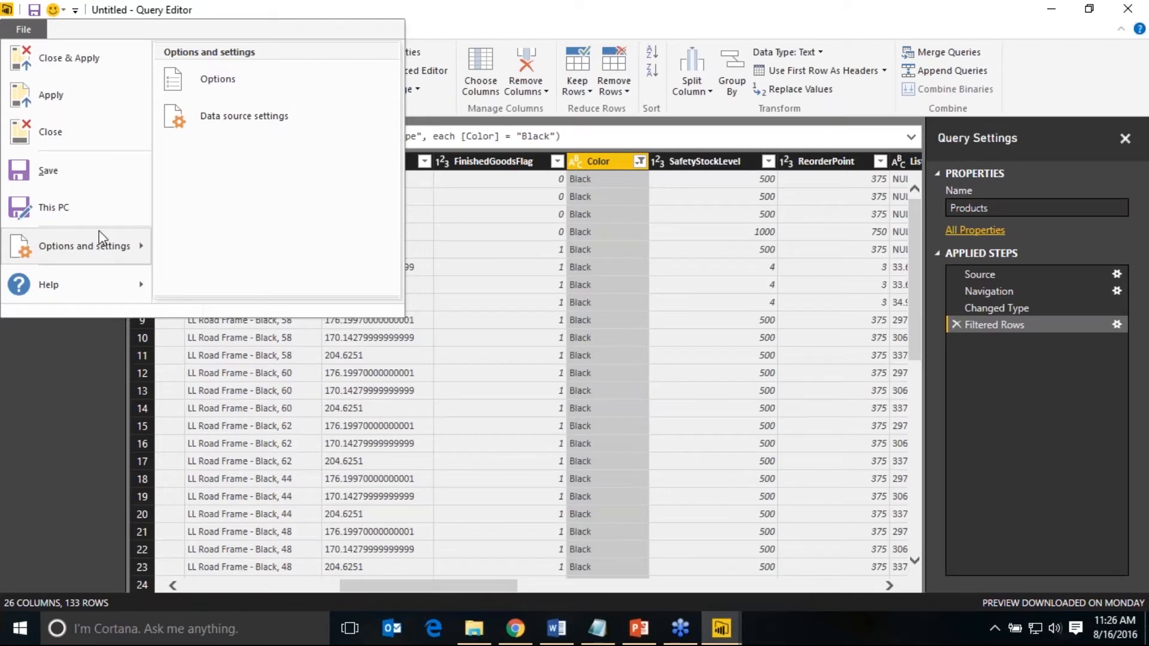
{"action": "left_click", "coordinate": [261, 83]}
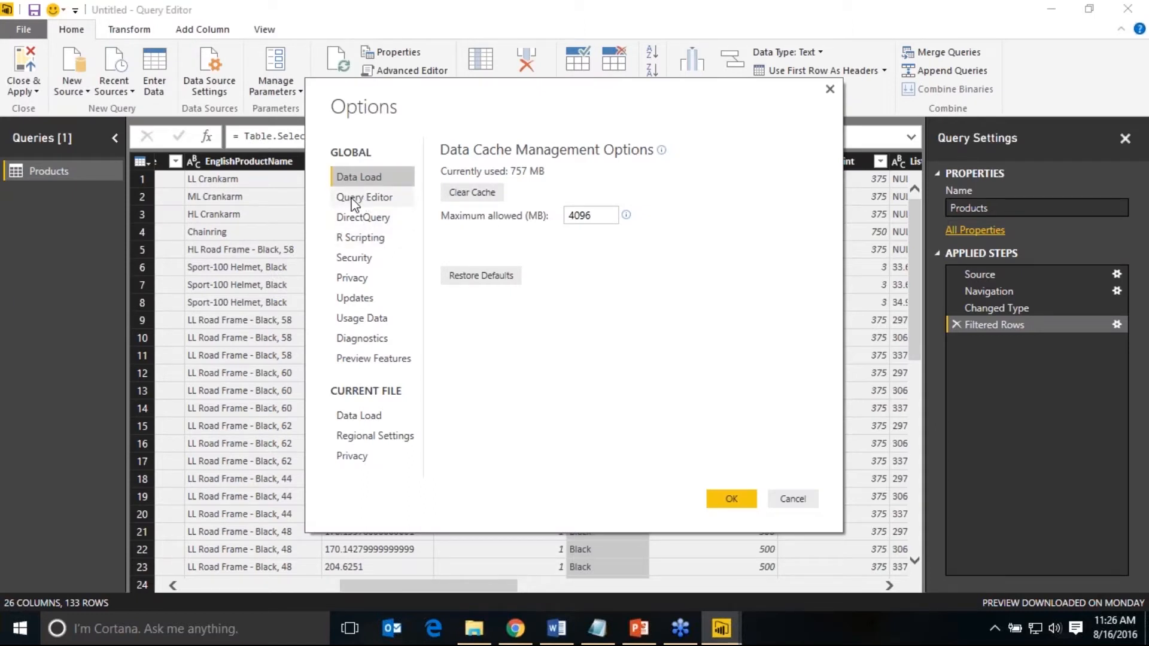
{"action": "left_click", "coordinate": [355, 204]}
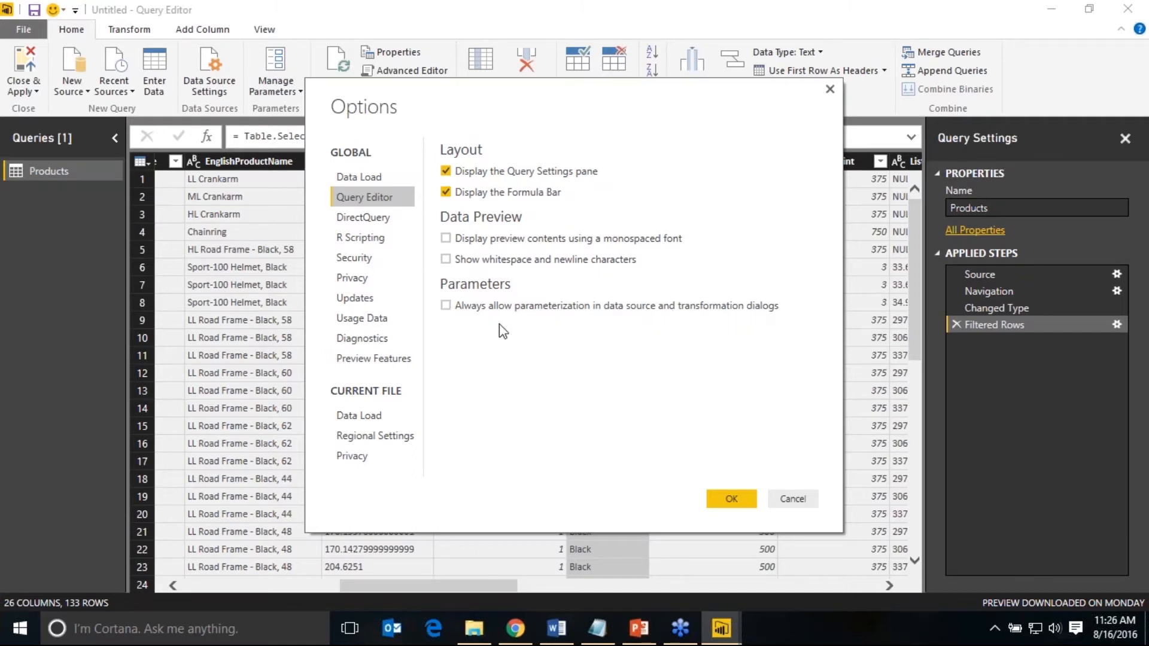
{"action": "left_click", "coordinate": [445, 307]}
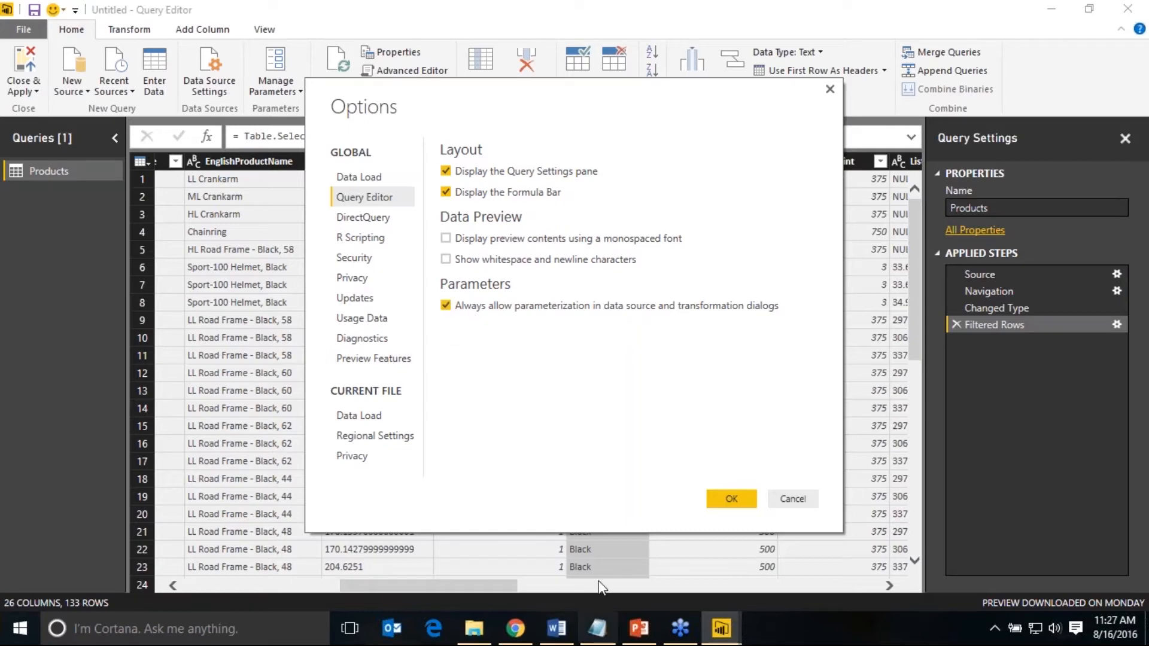
{"action": "left_click", "coordinate": [728, 501]}
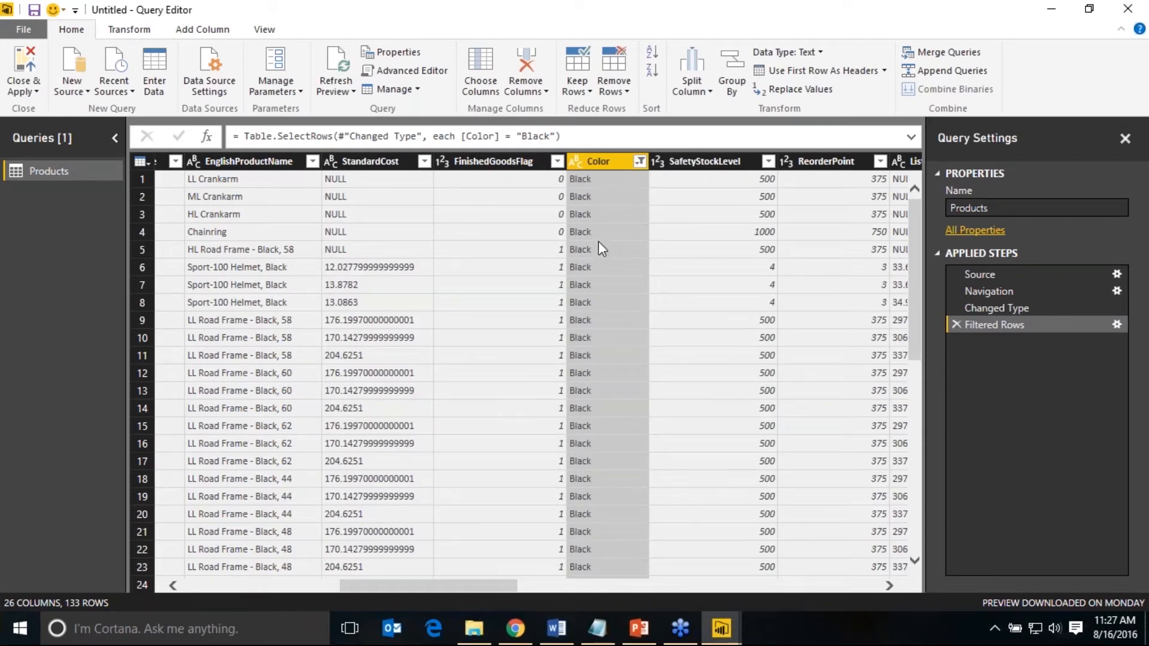
- Remove the Filtered Rows step from Products and start an equals text filter on Color that compares against a new parameter
{"action": "left_click", "coordinate": [957, 326]}
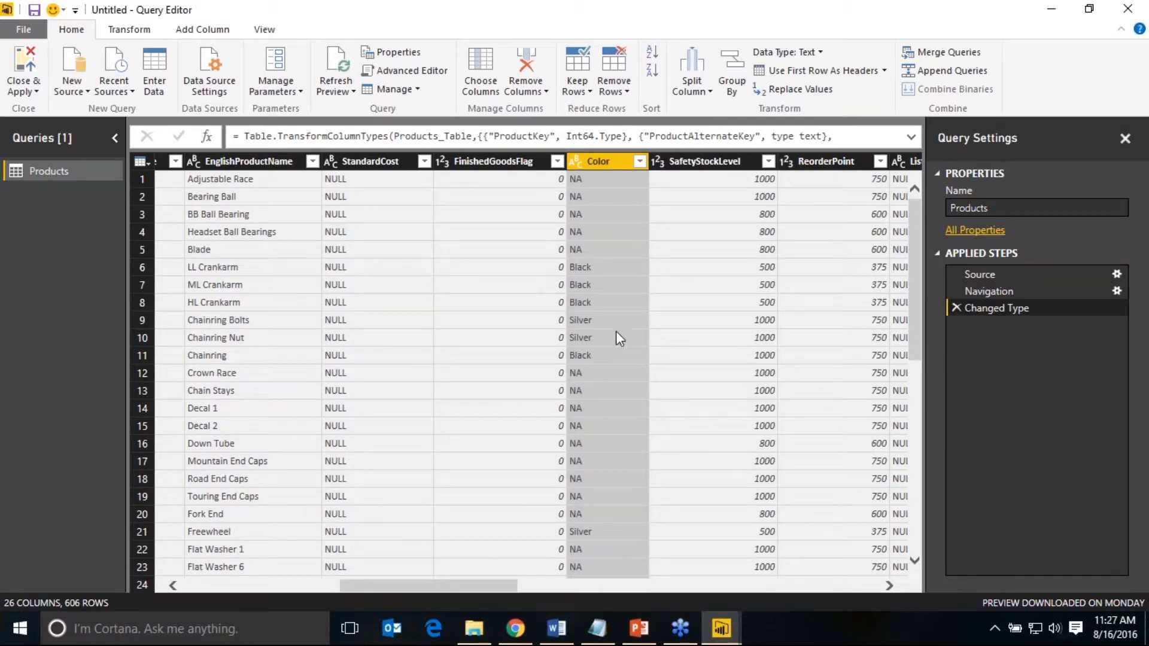
{"action": "left_click", "coordinate": [638, 163]}
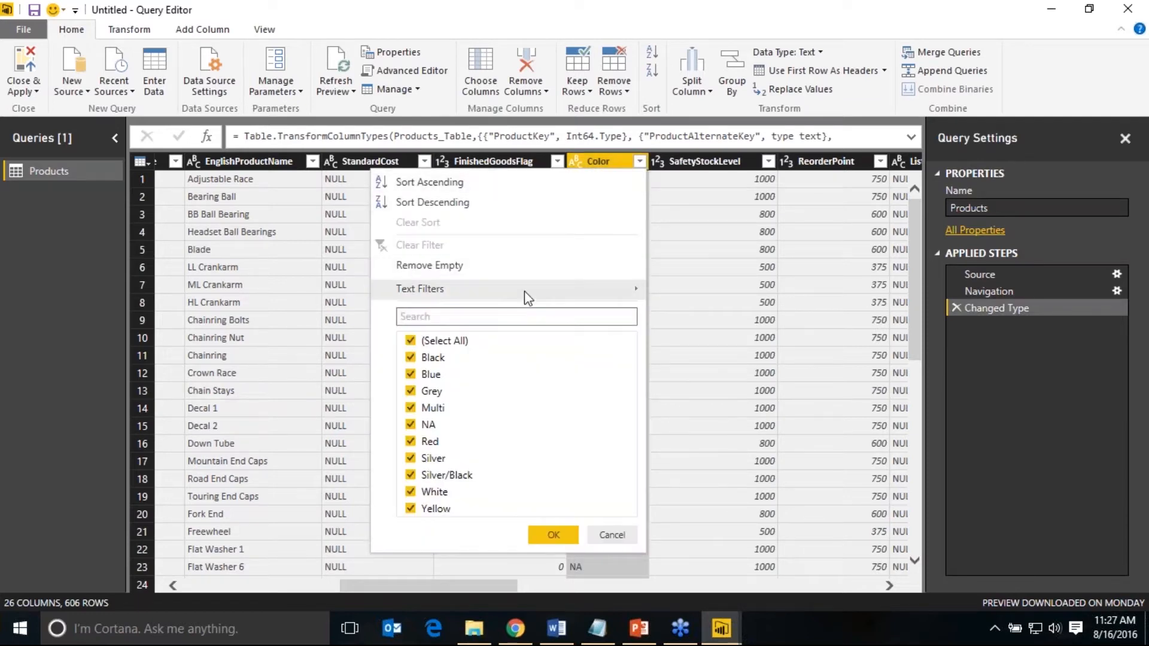
{"action": "mouse_move", "coordinate": [523, 292]}
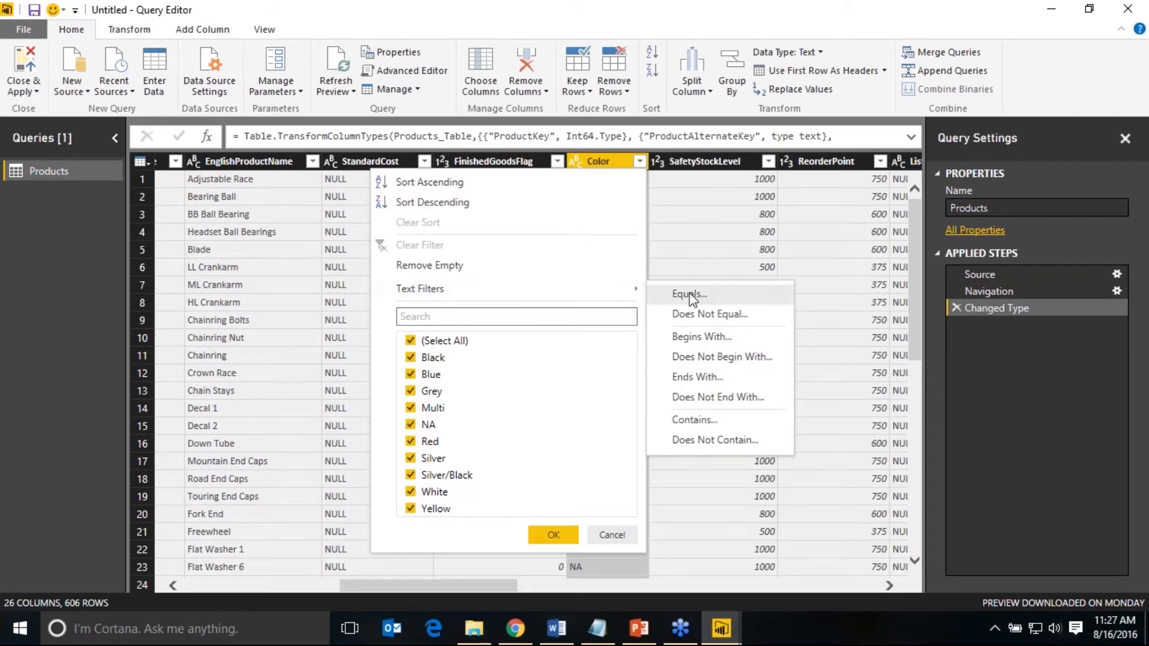
{"action": "left_click", "coordinate": [691, 295]}
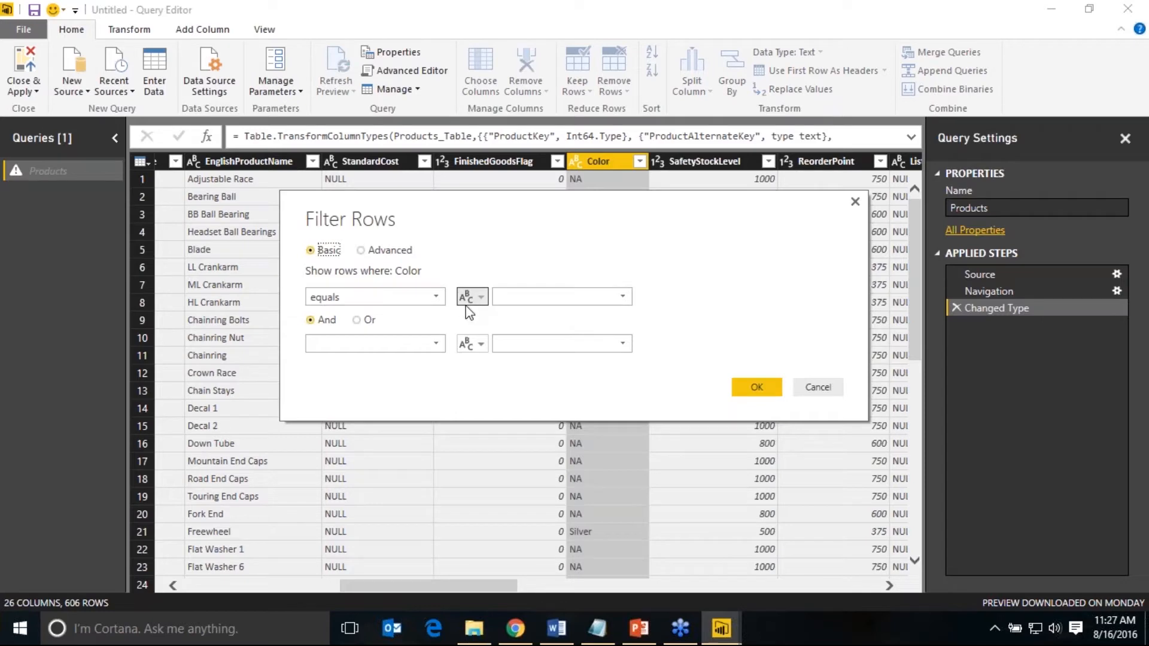
{"action": "left_click", "coordinate": [482, 298]}
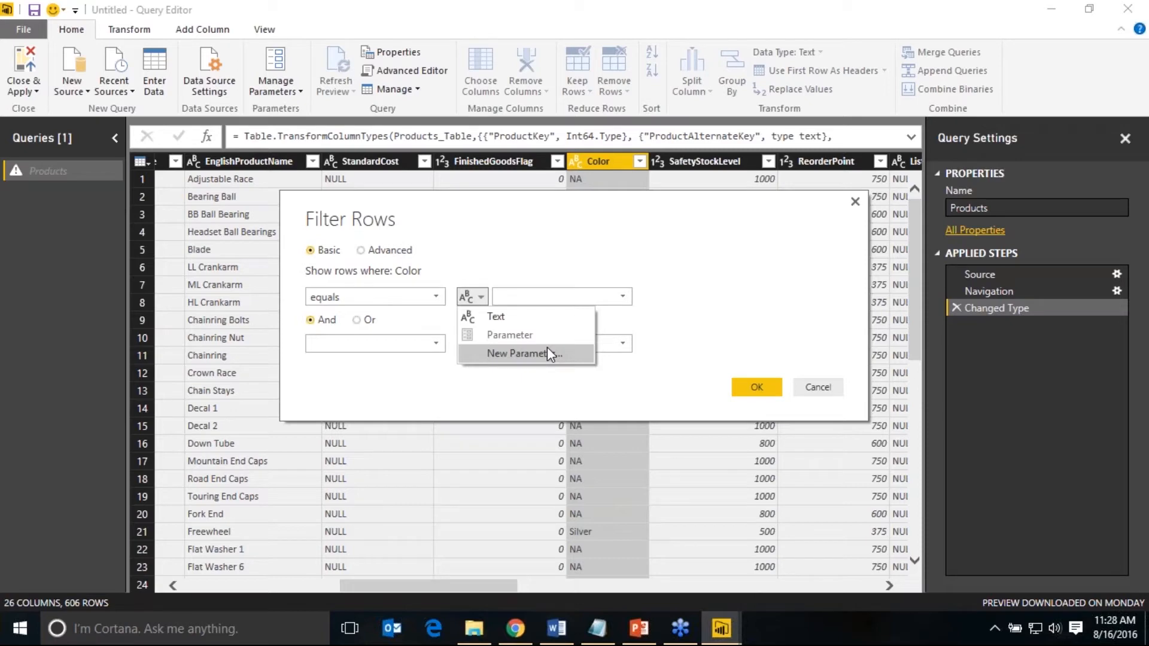
{"action": "left_click", "coordinate": [525, 353]}
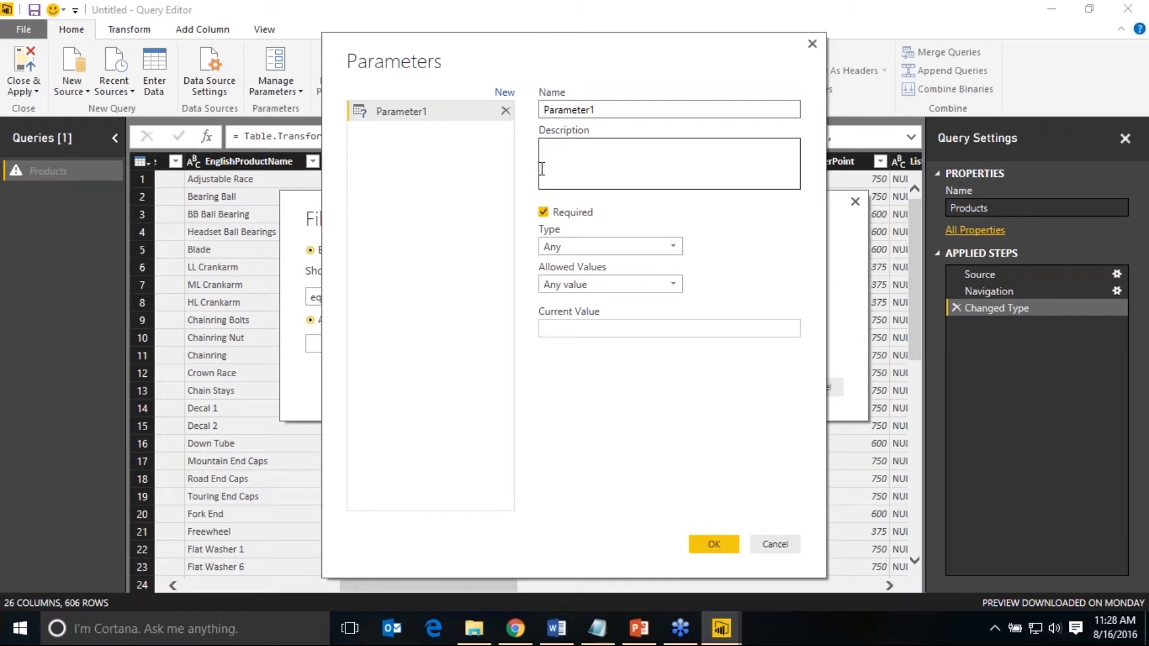
- Name the parameter Color, describe it as "Select the color you would like to filter the results on:" and set its type to Text
{"action": "left_click_drag", "start_coordinate": [612, 110], "coordinate": [537, 146]}
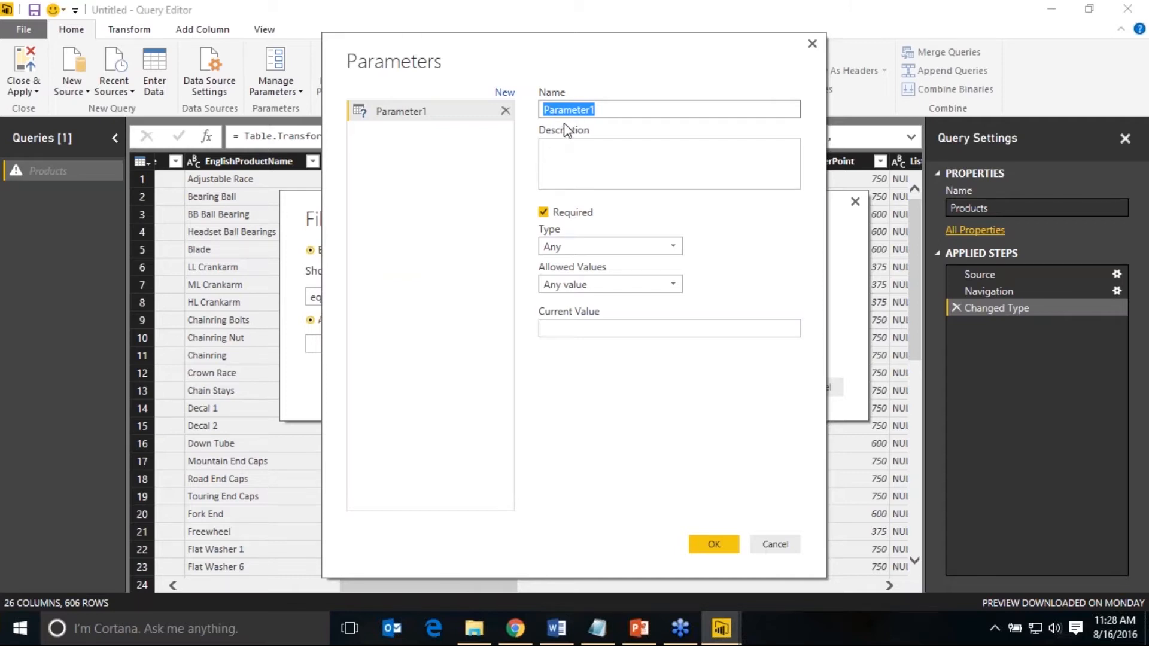
{"action": "type", "text": "Color"}
{"action": "left_click", "coordinate": [583, 152]}
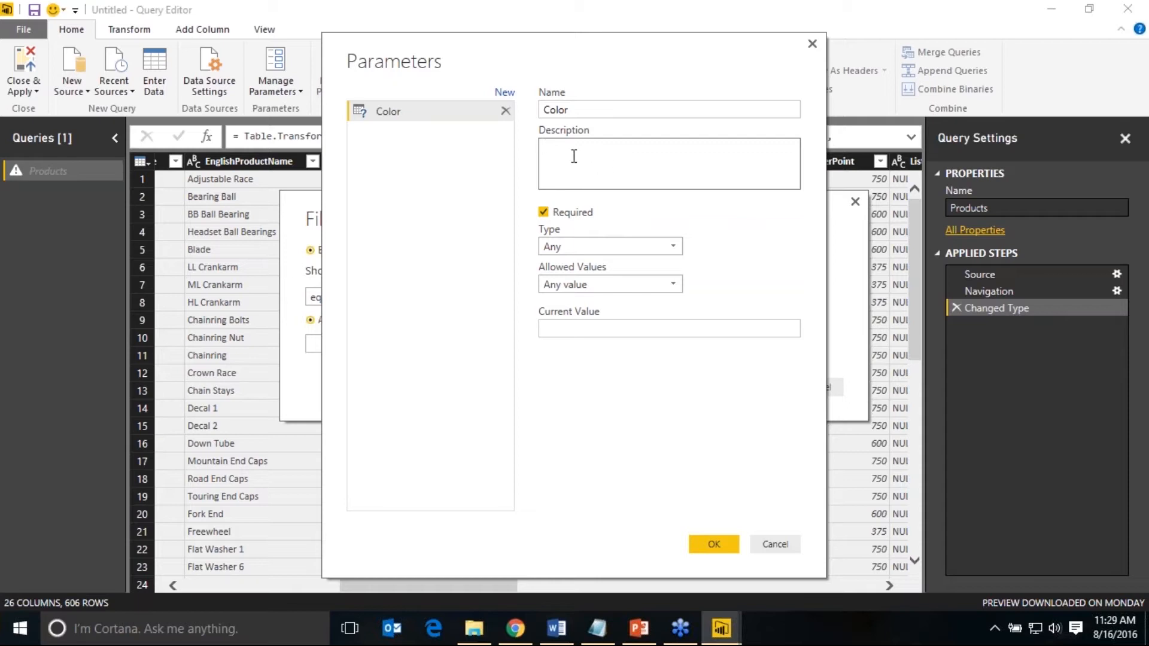
{"action": "double_click", "coordinate": [562, 110]}
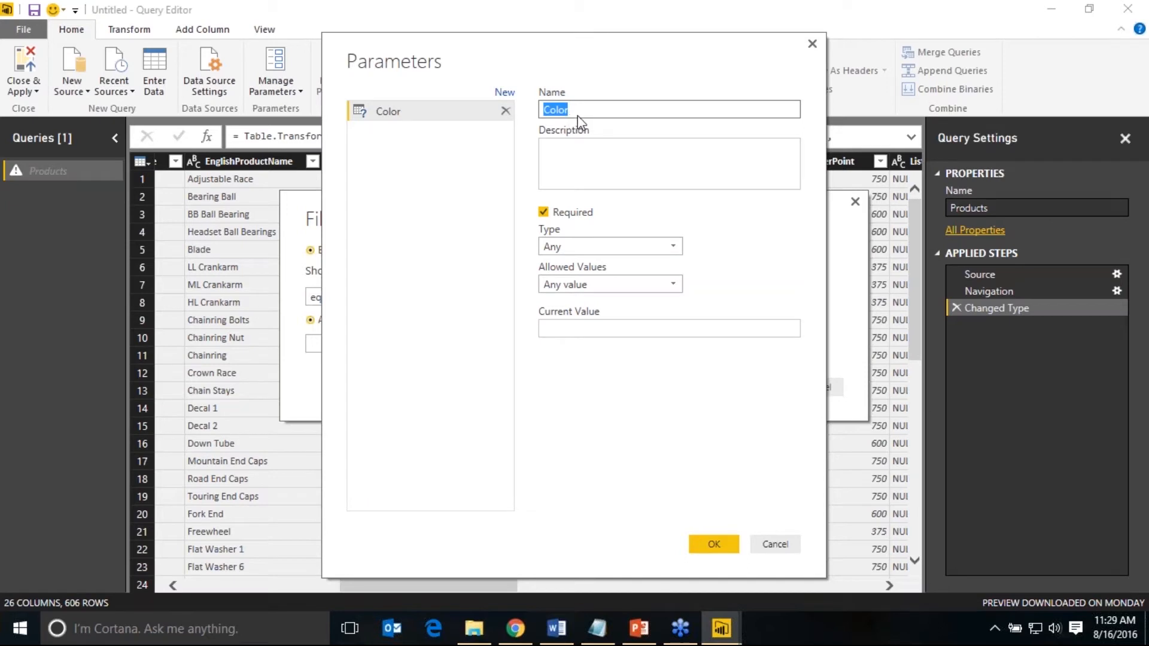
{"action": "left_click", "coordinate": [649, 163]}
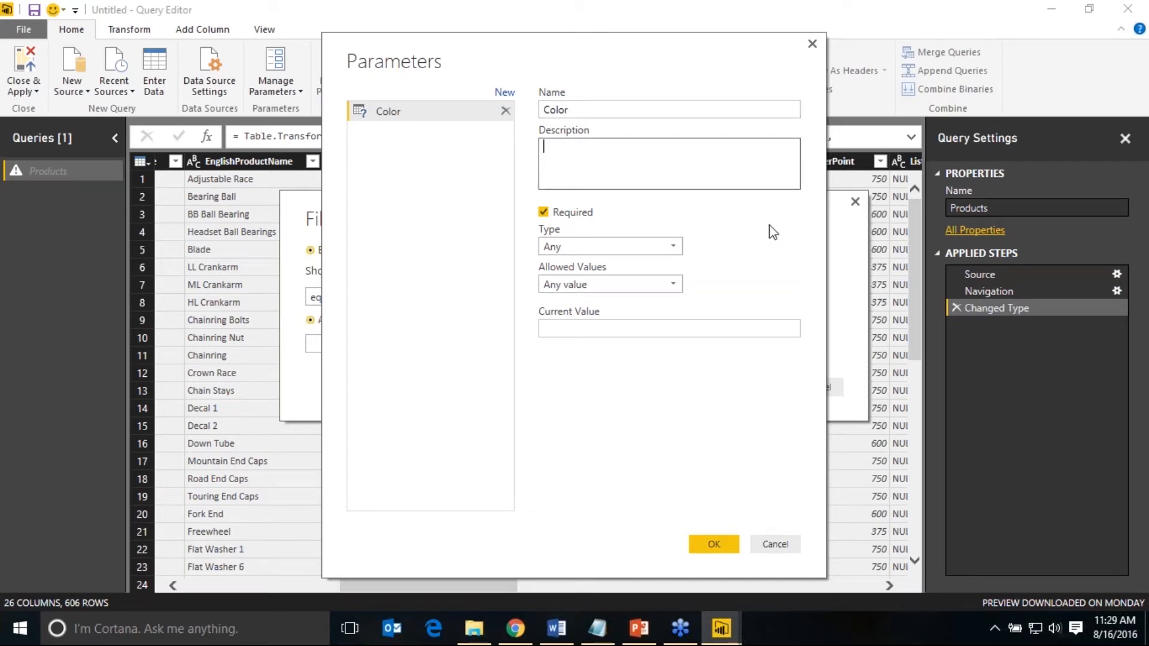
{"action": "type", "text": "Select the color you would like to filter the results on"}
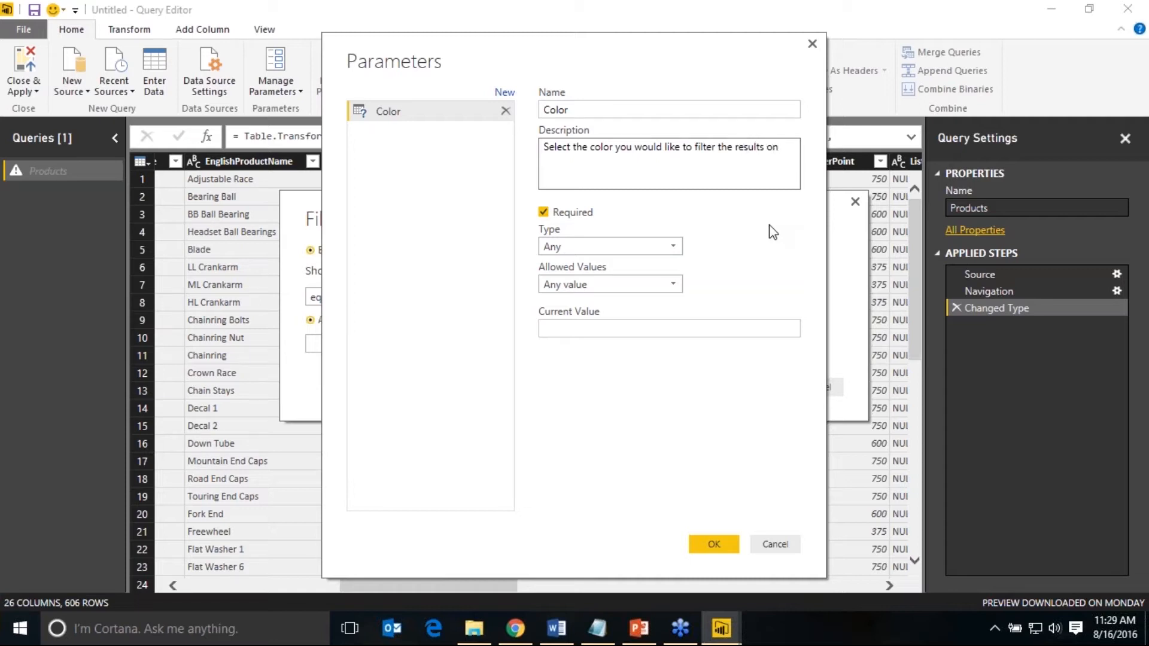
{"action": "type", "text": ":"}
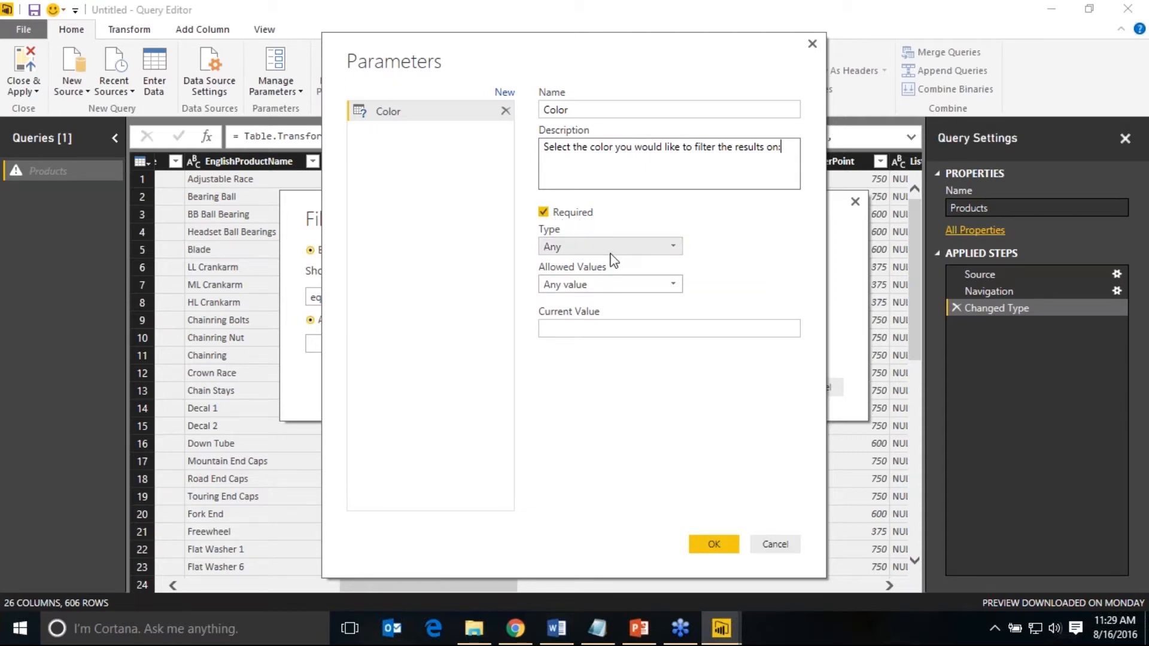
{"action": "left_click", "coordinate": [671, 247]}
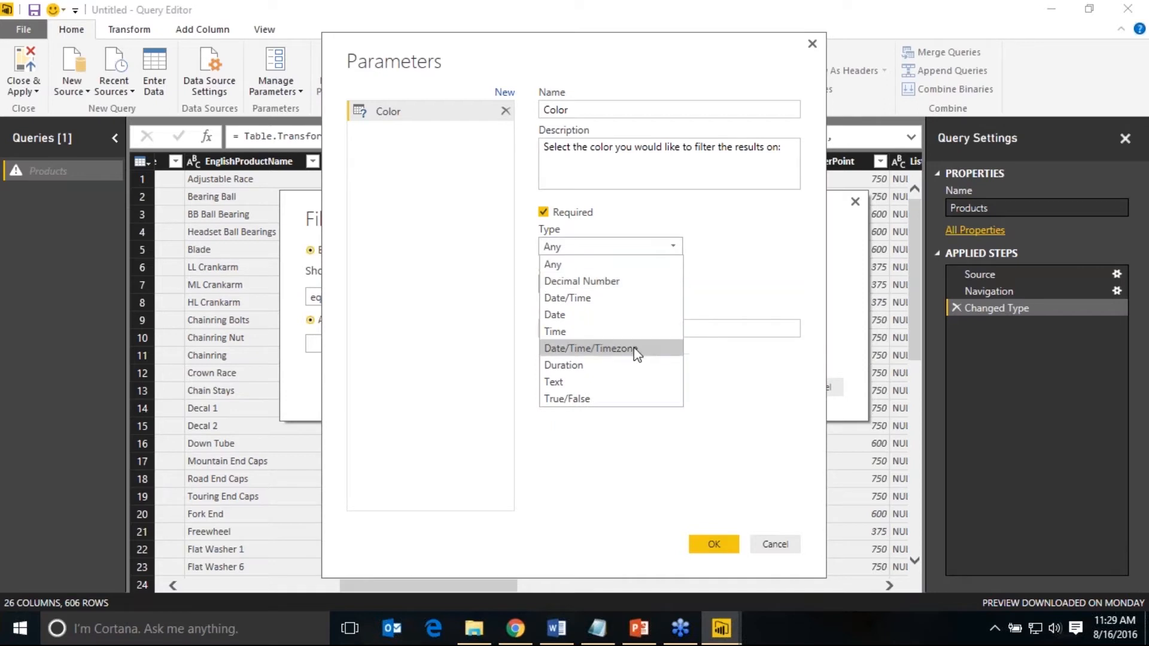
{"action": "left_click", "coordinate": [586, 383]}
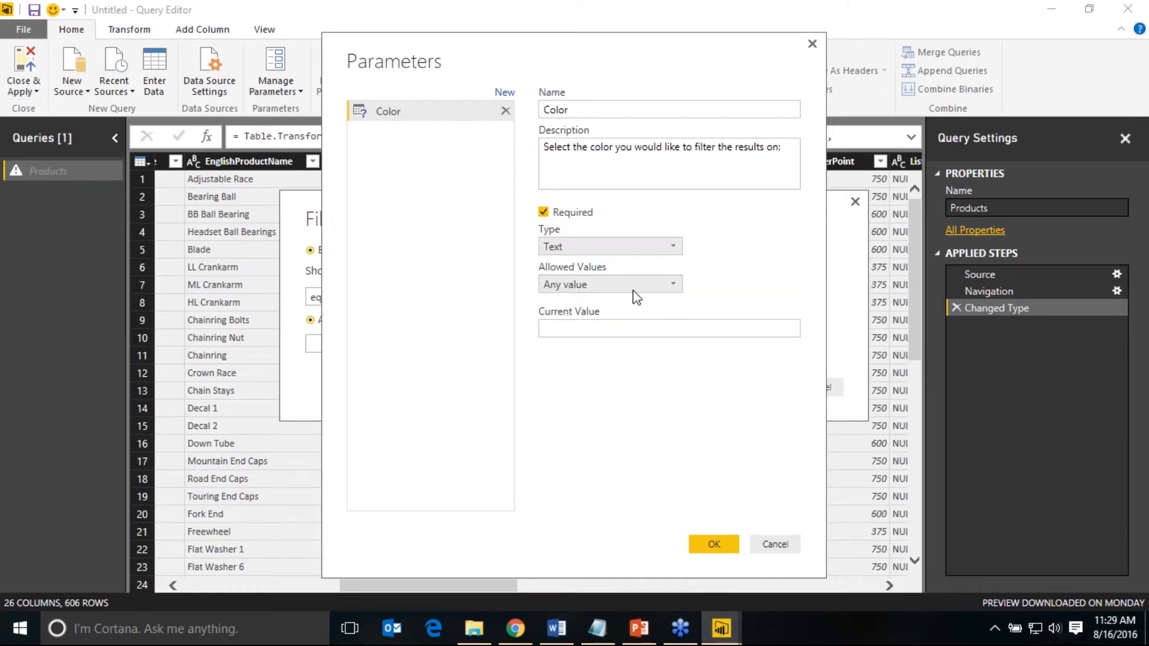
- Restrict the Color parameter's allowed values to a list of values containing Red, Black and Blue
{"action": "left_click", "coordinate": [669, 287]}
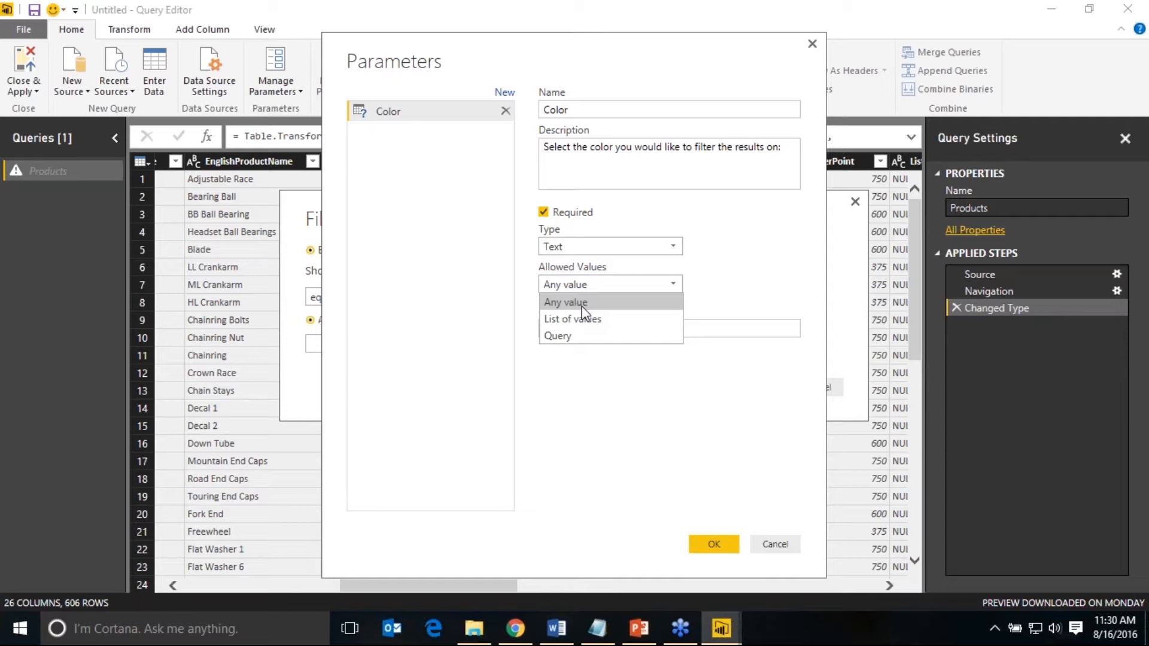
{"action": "left_click", "coordinate": [611, 325]}
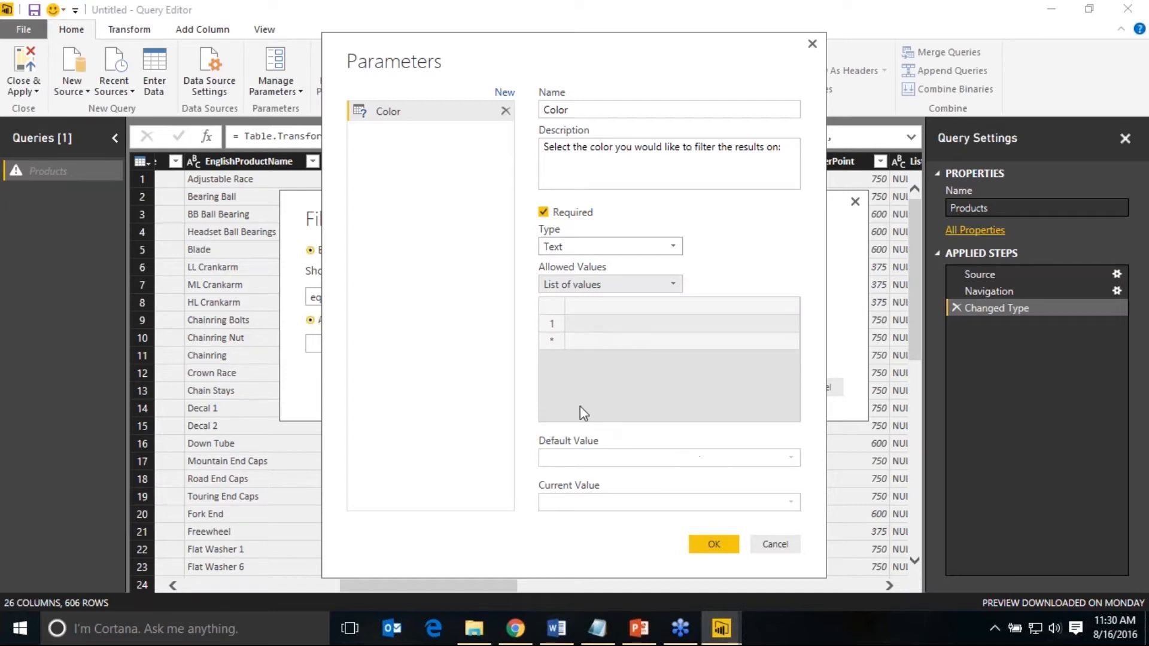
{"action": "left_click", "coordinate": [664, 287]}
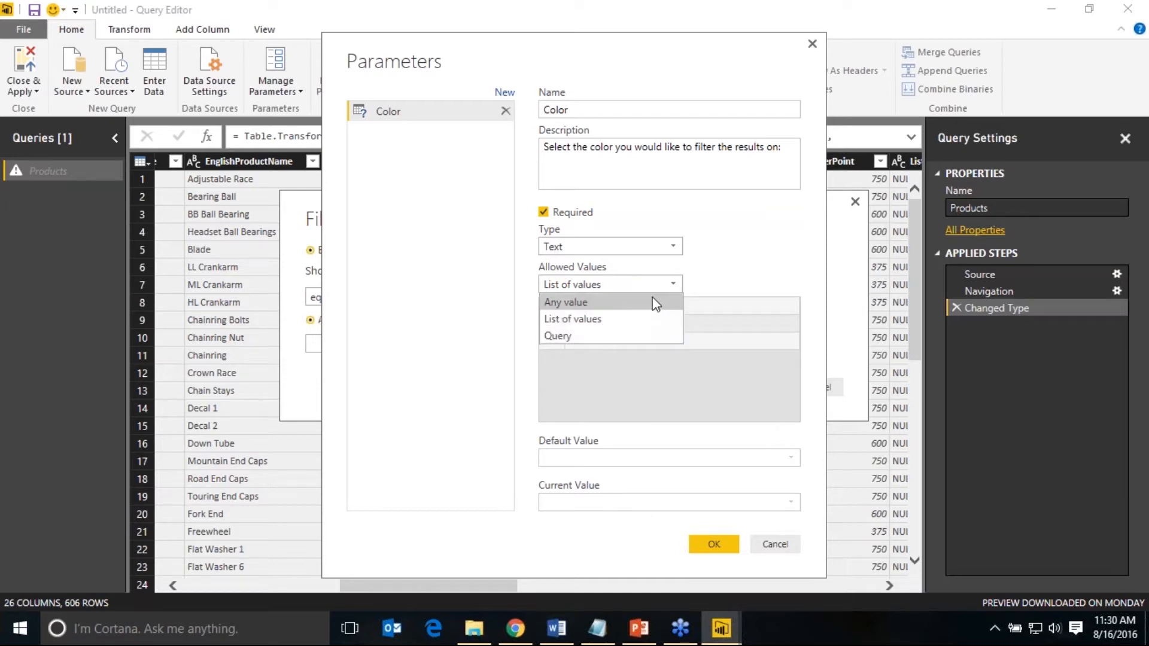
{"action": "left_click", "coordinate": [617, 319]}
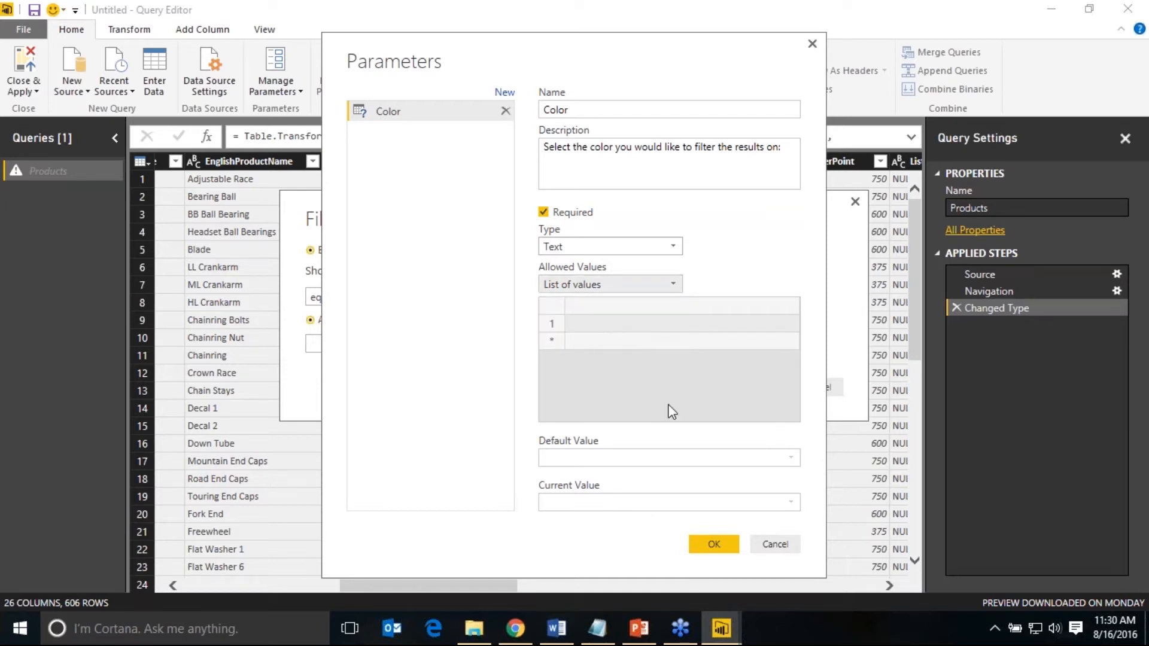
{"action": "left_click", "coordinate": [626, 330]}
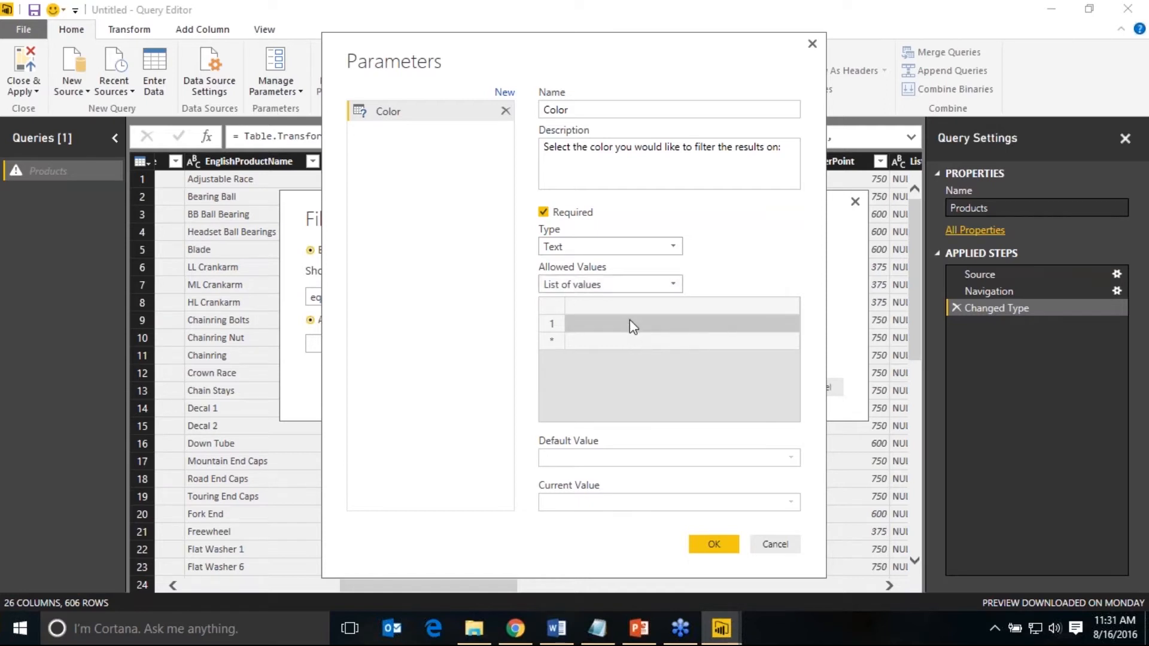
{"action": "left_click", "coordinate": [630, 322]}
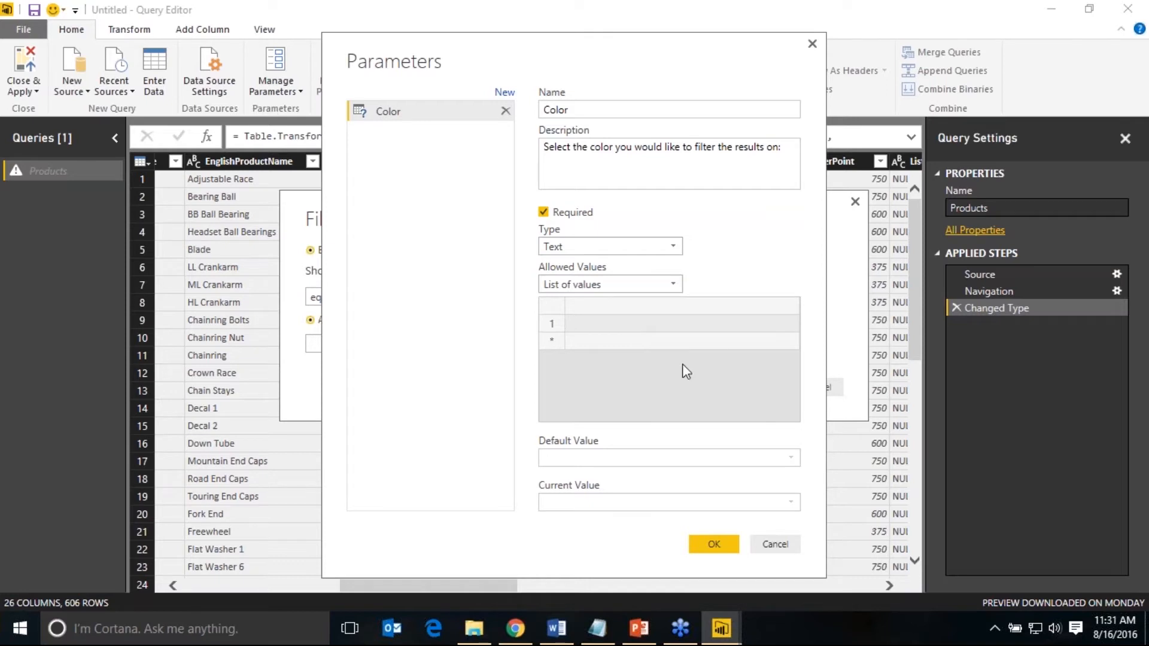
{"action": "type", "text": "Red"}
{"action": "key", "text": "Return"}
{"action": "type", "text": "Black"}
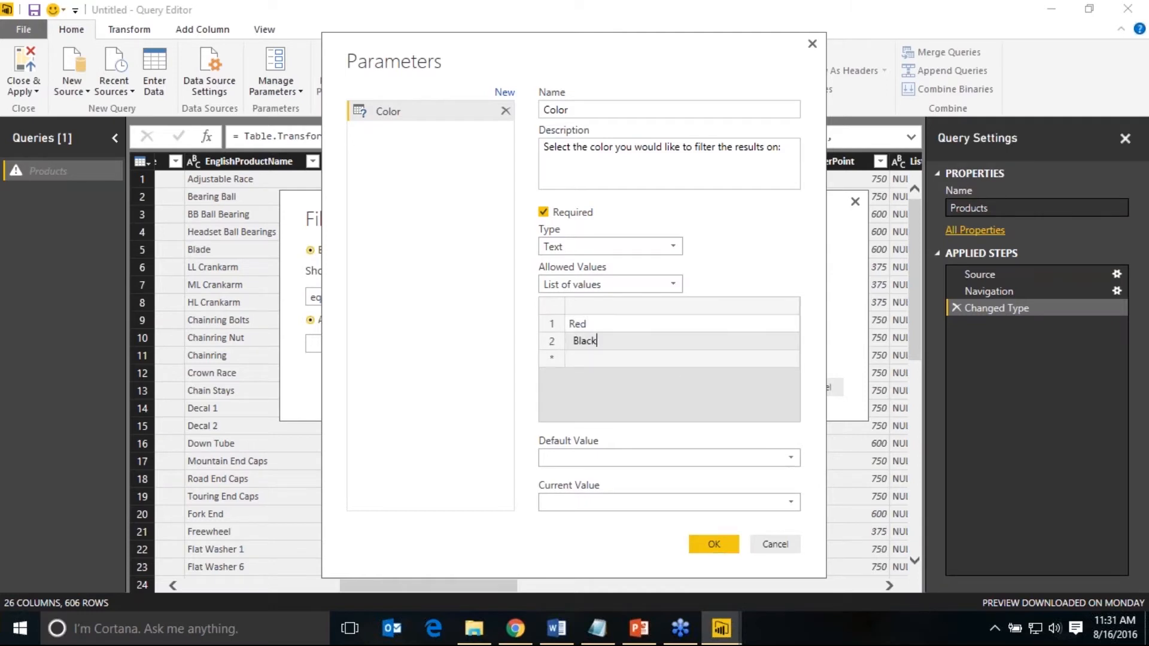
{"action": "key", "text": "Return"}
{"action": "type", "text": "Blue"}
{"action": "left_click", "coordinate": [660, 424]}
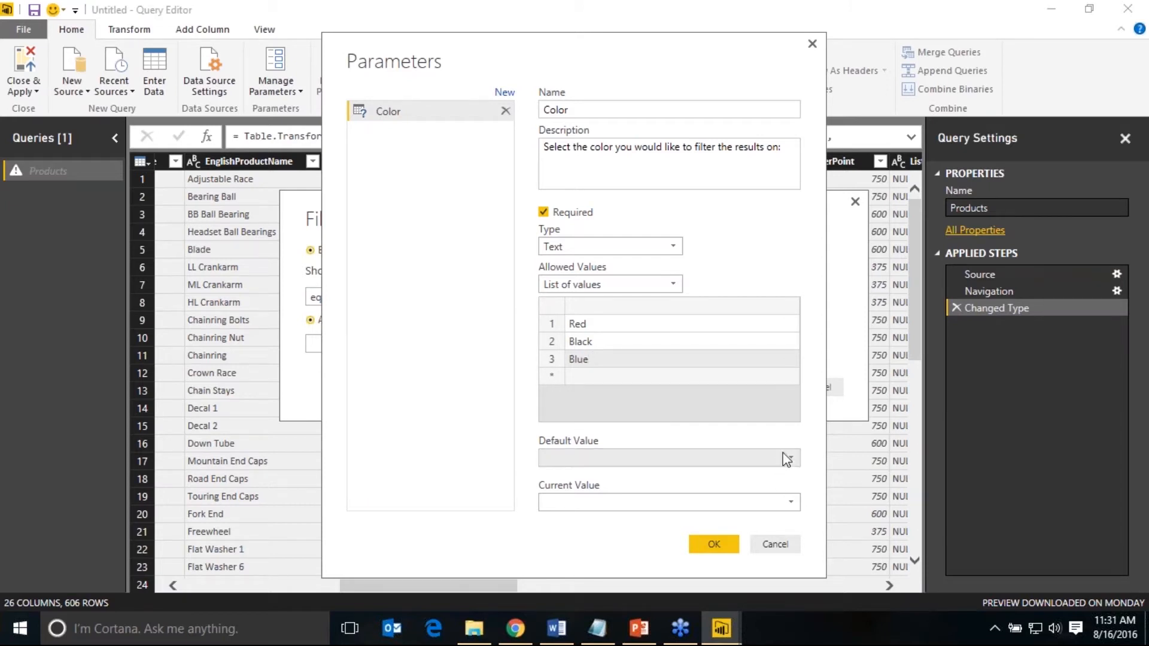
- Set the Color parameter's default and current values to Blue, and apply the row filter where Color equals this parameter
{"action": "left_click", "coordinate": [575, 465]}
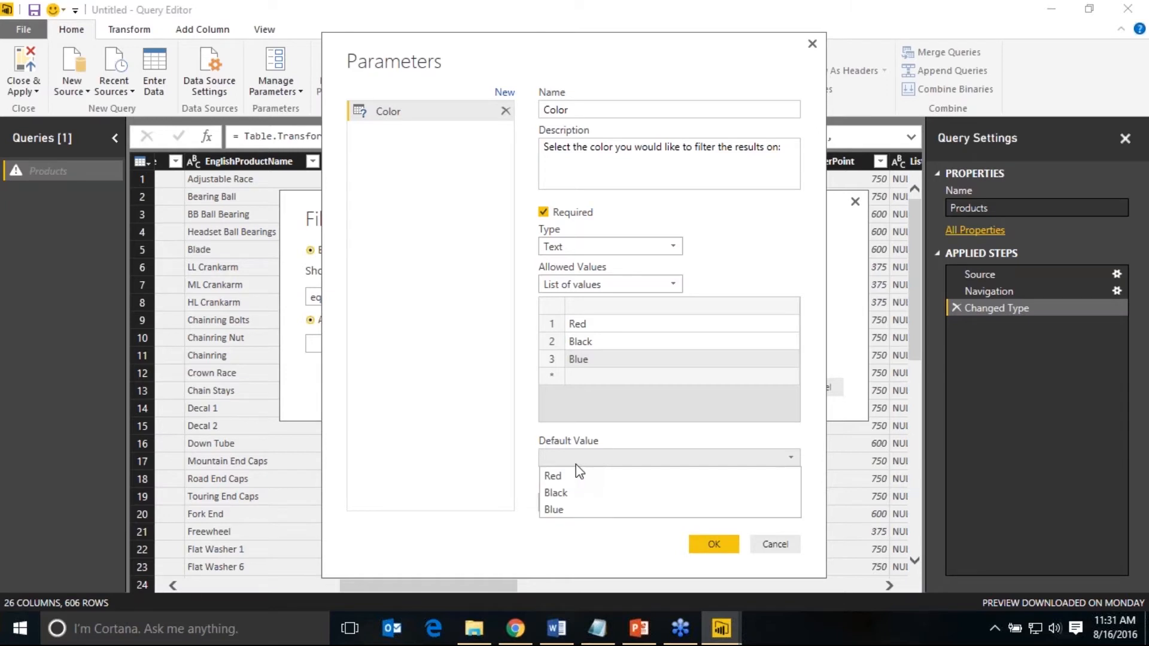
{"action": "left_click", "coordinate": [574, 511]}
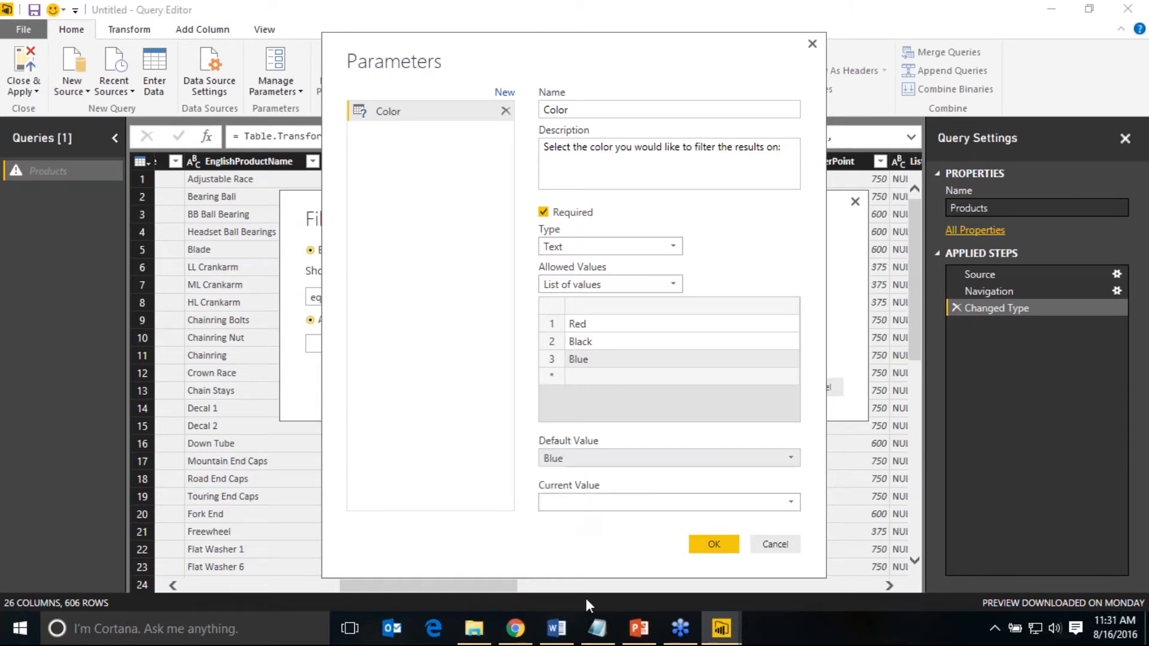
{"action": "left_click", "coordinate": [677, 507]}
{"action": "left_click", "coordinate": [622, 554]}
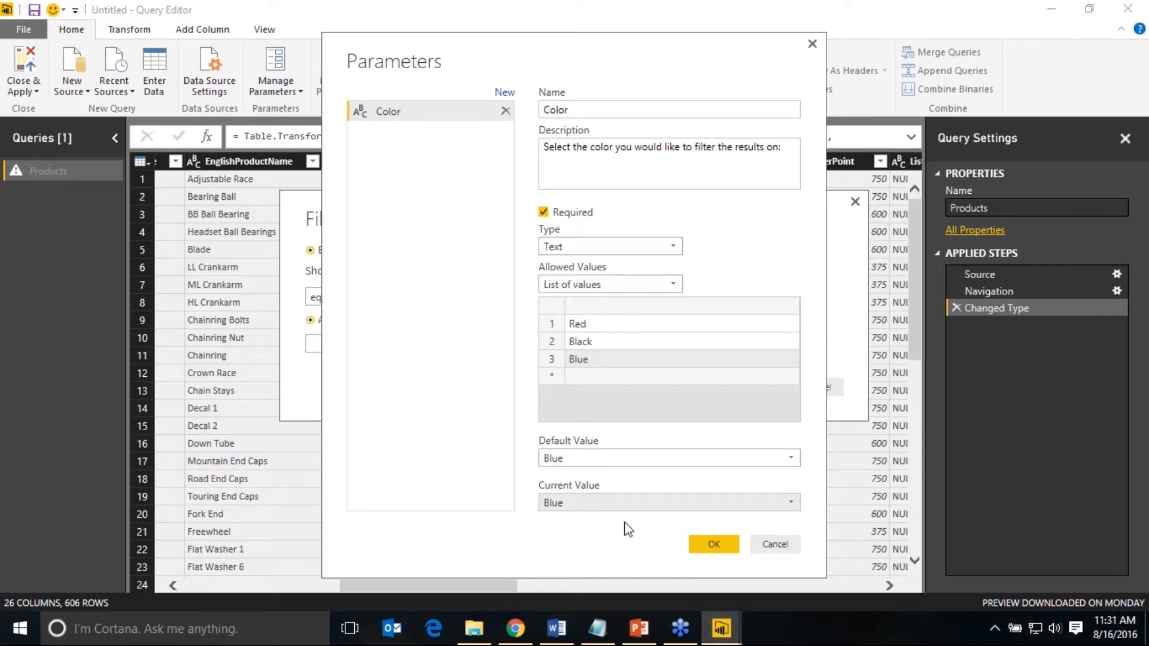
{"action": "left_click", "coordinate": [712, 545]}
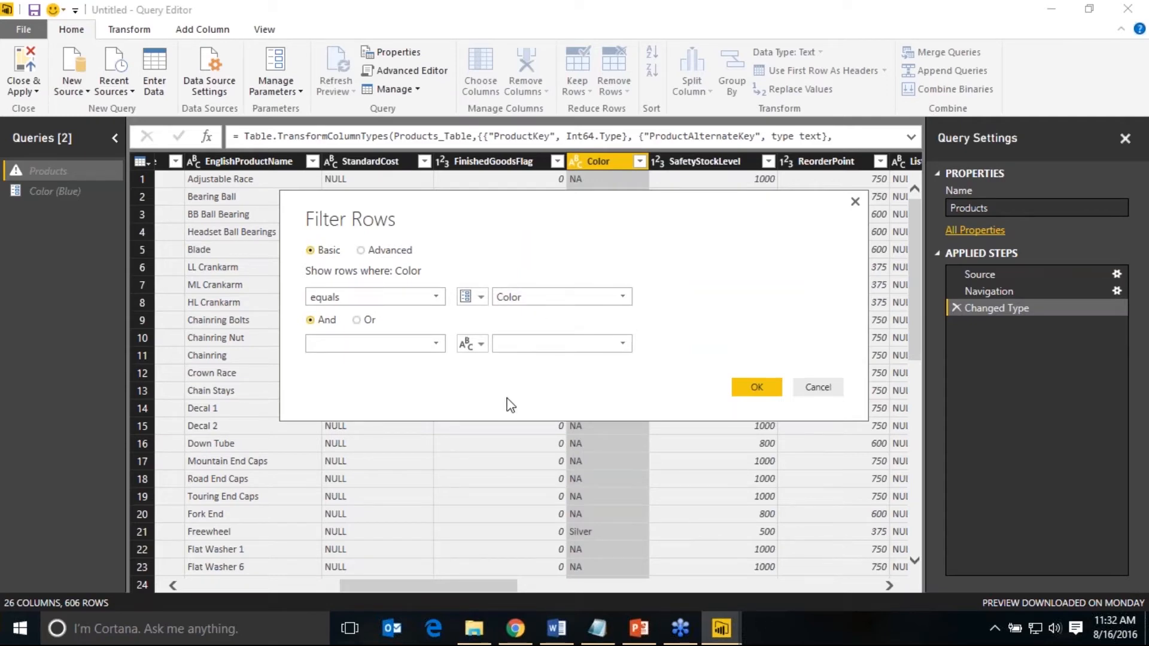
{"action": "left_click", "coordinate": [755, 390]}
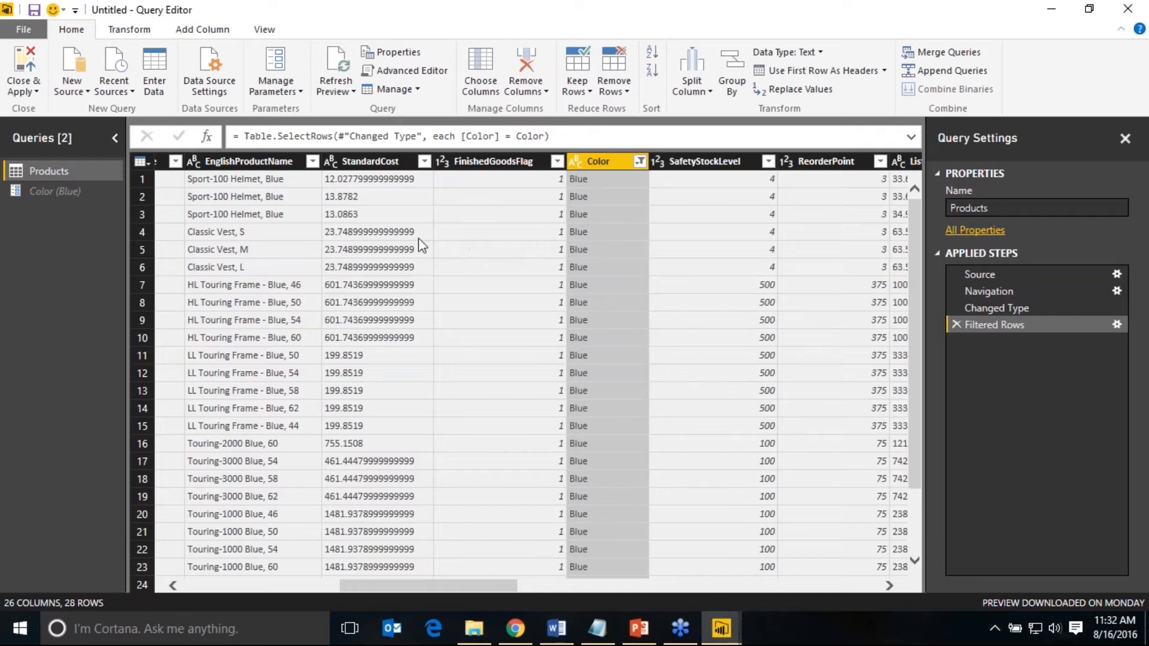
- Set the Color parameter's current value to Red and check the Color column of the Products query
{"action": "left_click", "coordinate": [52, 192]}
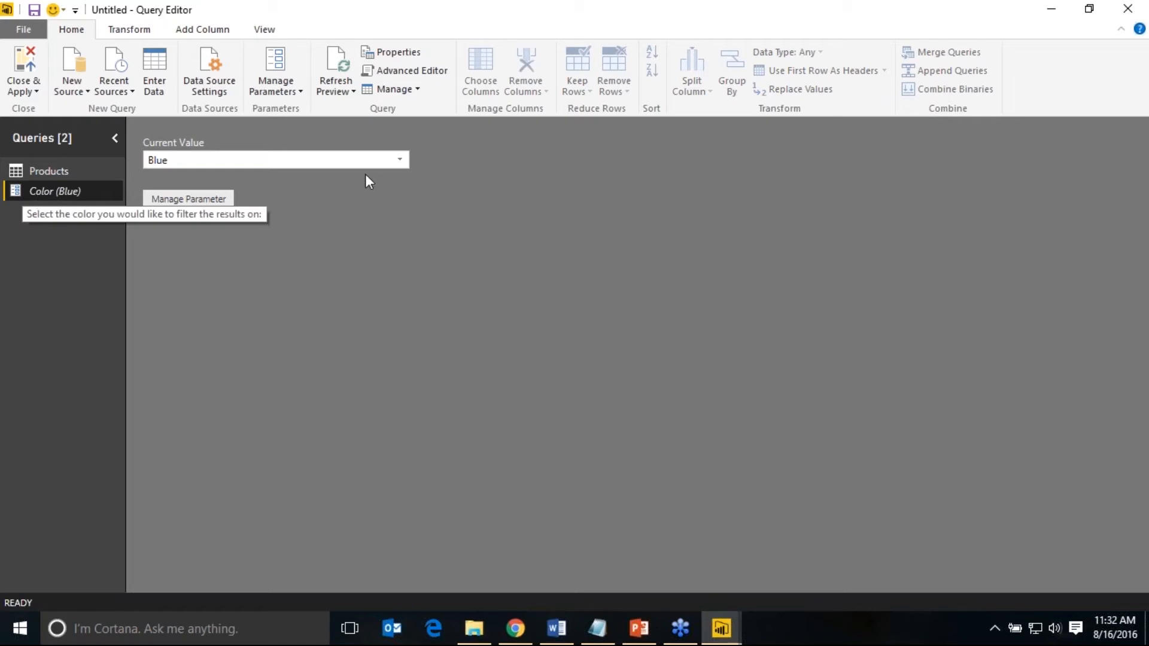
{"action": "left_click", "coordinate": [400, 159]}
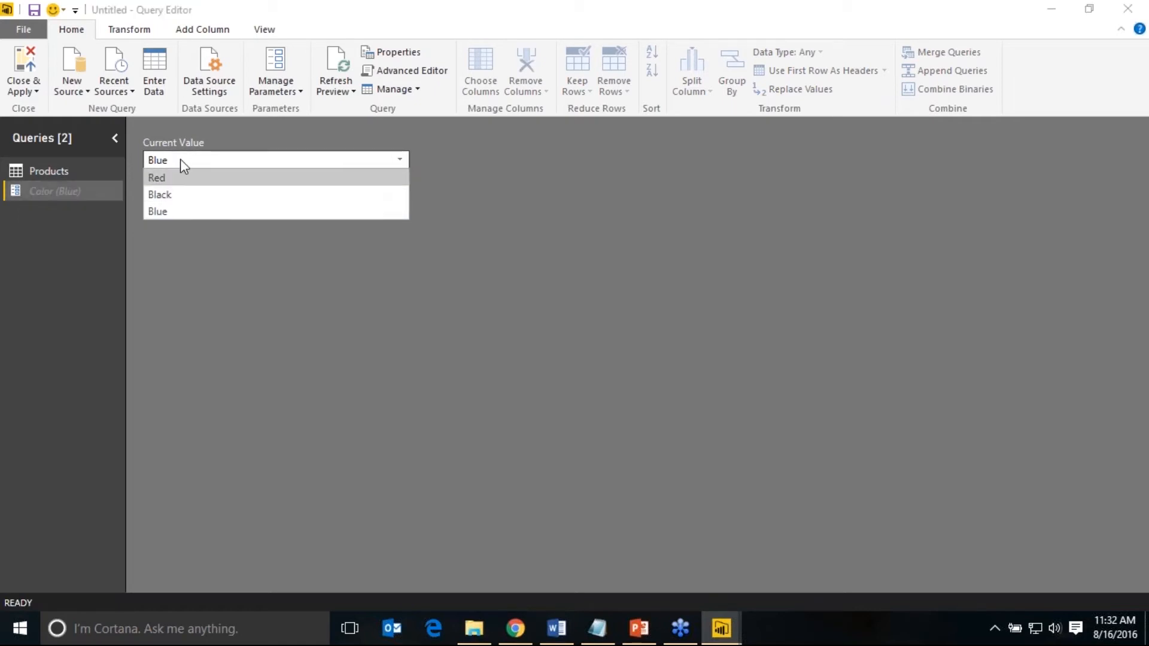
{"action": "left_click", "coordinate": [174, 179]}
{"action": "left_click", "coordinate": [58, 171]}
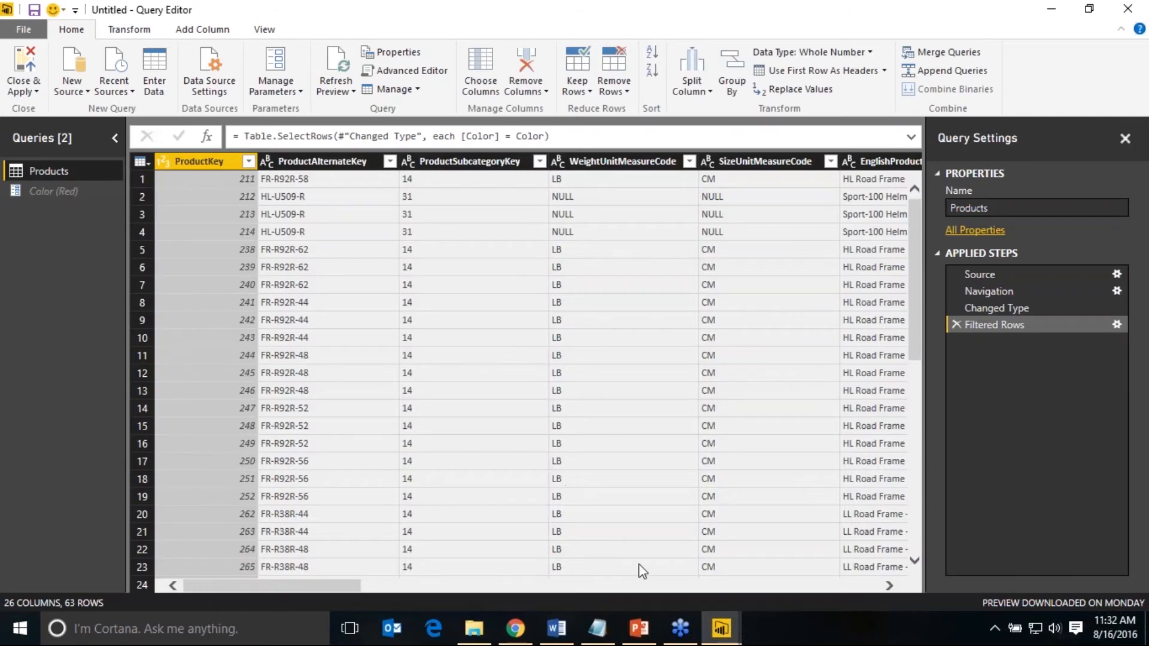
{"action": "left_click", "coordinate": [657, 587]}
{"action": "left_click", "coordinate": [516, 186]}
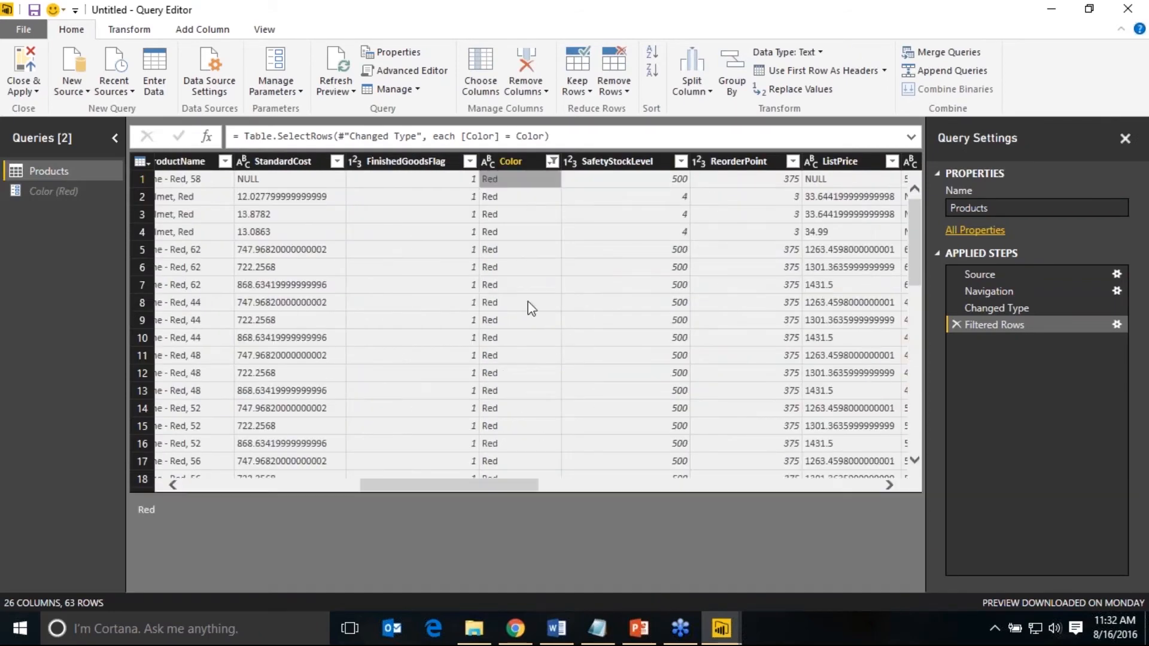
{"action": "left_click", "coordinate": [532, 409]}
{"action": "left_click", "coordinate": [515, 232]}
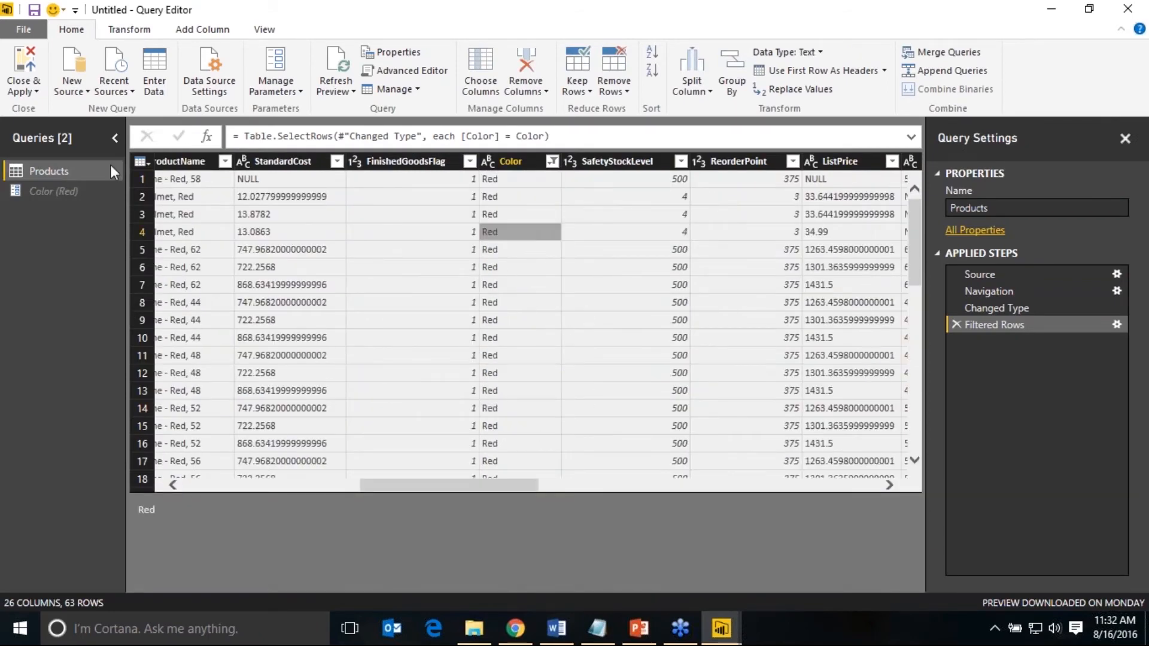
- Set the Color parameter's current value to Black and check the Color column of the Products query
{"action": "left_click", "coordinate": [81, 191]}
{"action": "left_click", "coordinate": [333, 162]}
{"action": "left_click", "coordinate": [276, 192]}
{"action": "left_click", "coordinate": [66, 173]}
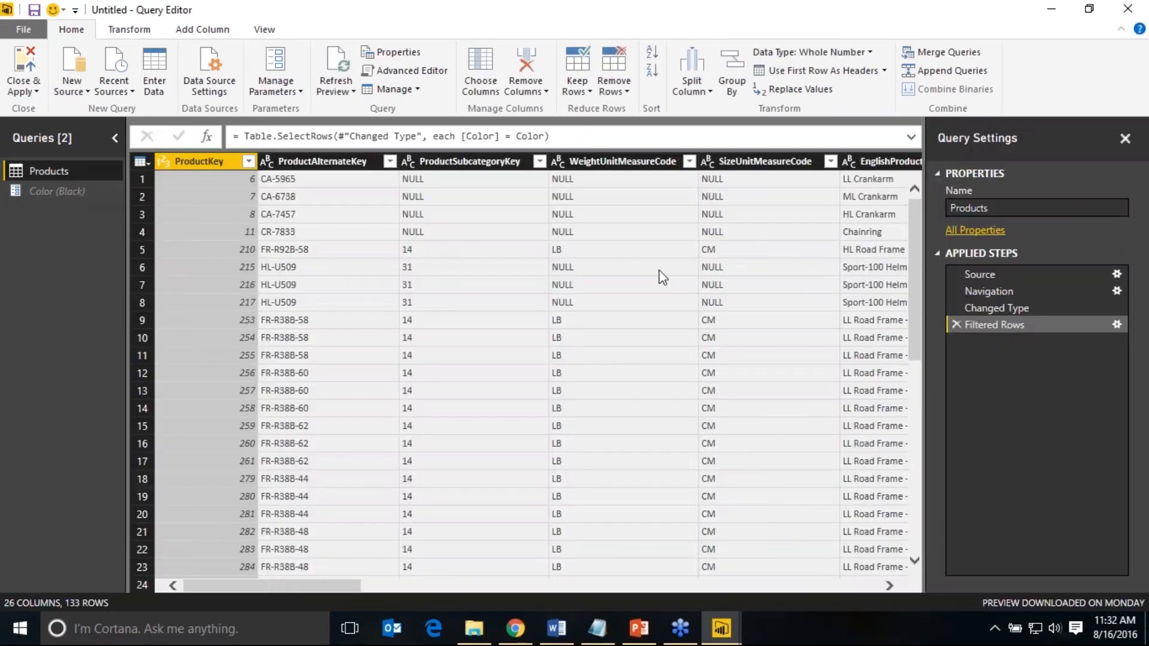
{"action": "left_click", "coordinate": [783, 589]}
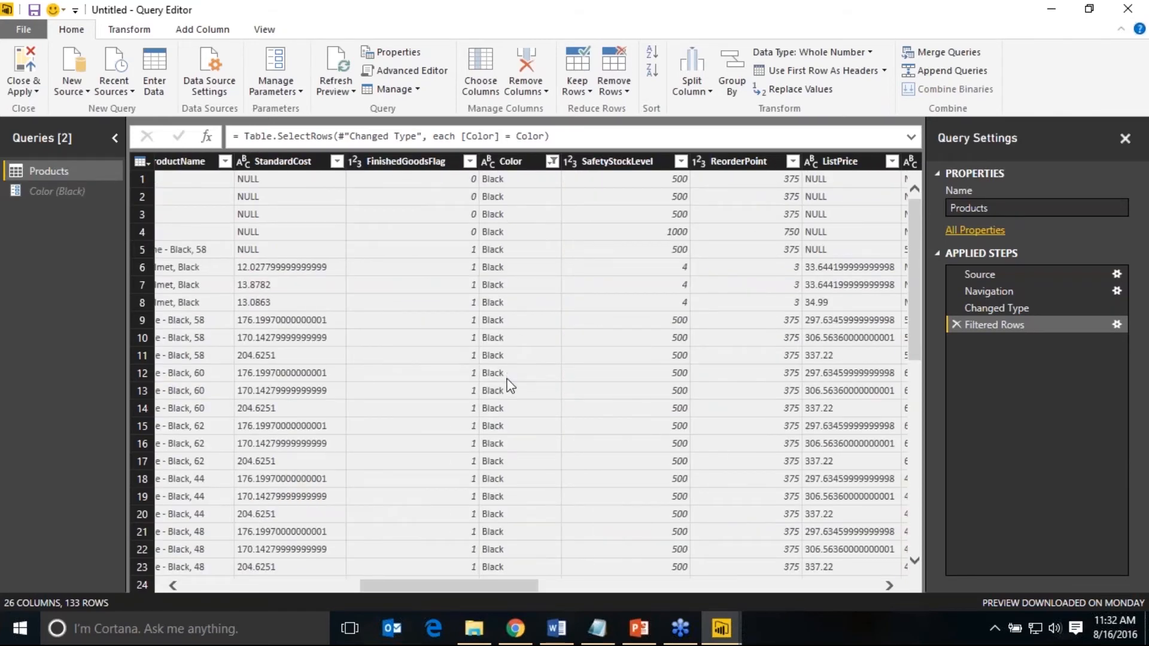
{"action": "left_click_drag", "start_coordinate": [514, 584], "coordinate": [224, 598]}
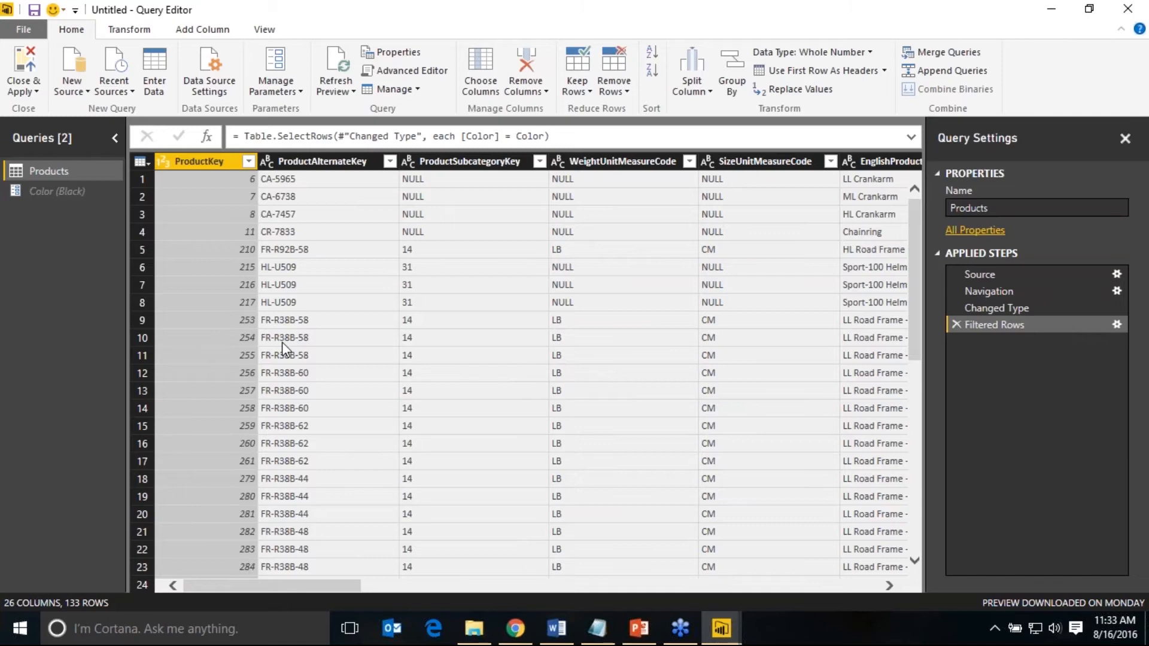
- Apply the query changes to the report and build a table visual with the Color and EnglishProductName fields
{"action": "left_click", "coordinate": [27, 60]}
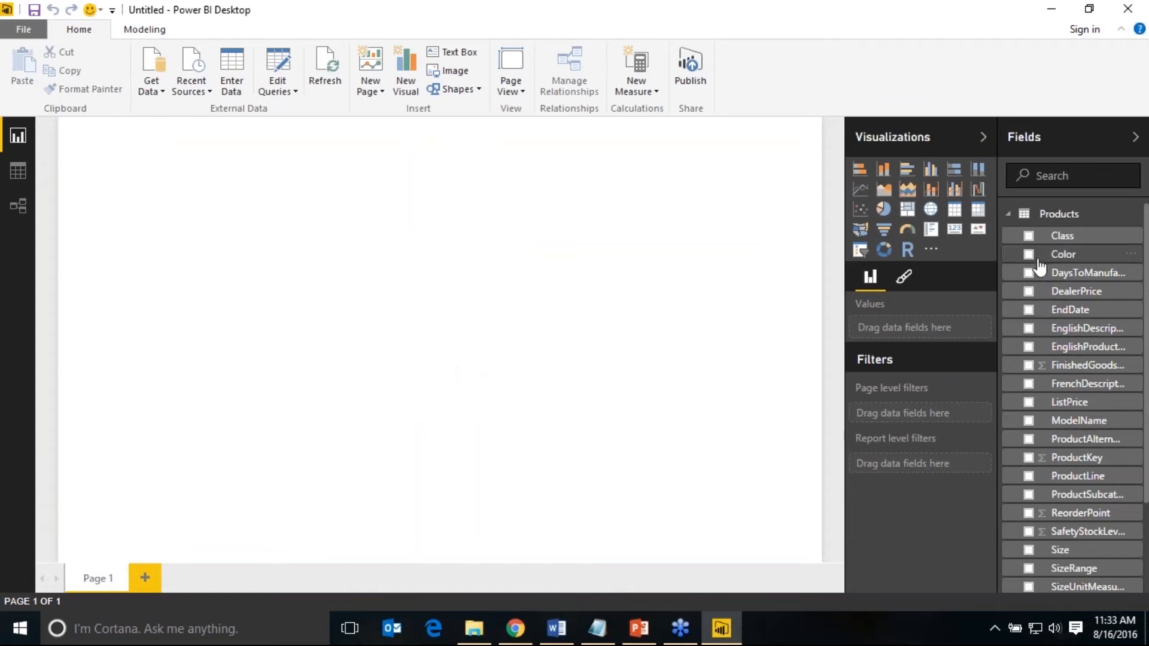
{"action": "left_click", "coordinate": [956, 222]}
{"action": "left_click_drag", "start_coordinate": [1063, 254], "coordinate": [129, 228]}
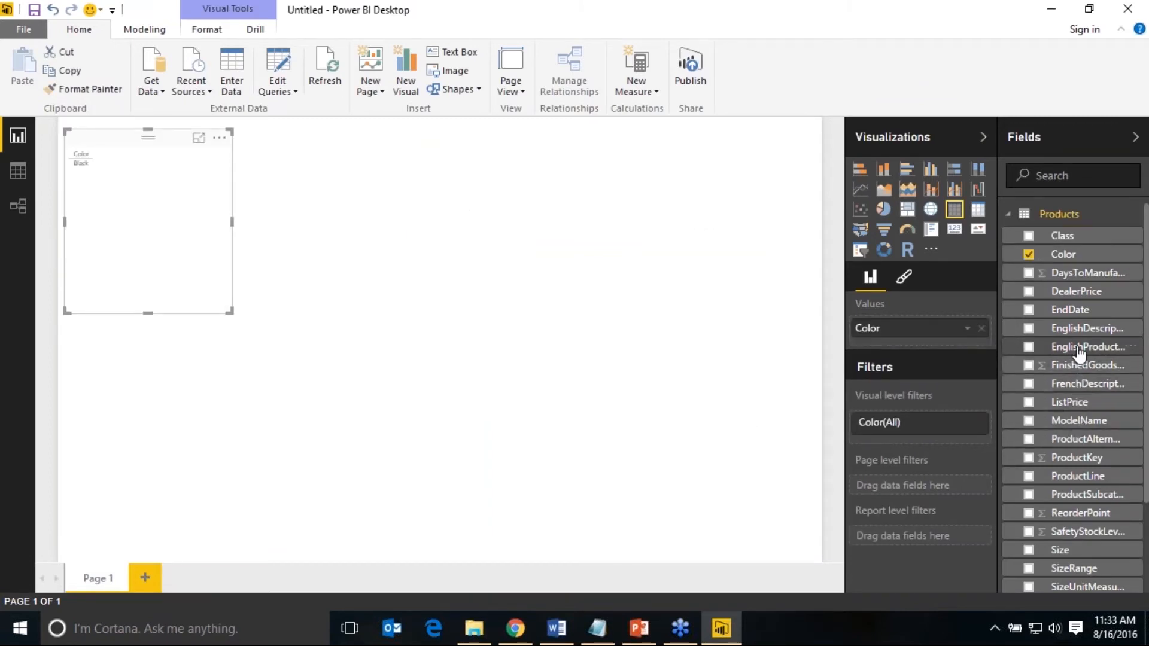
{"action": "left_click_drag", "start_coordinate": [1080, 350], "coordinate": [131, 191]}
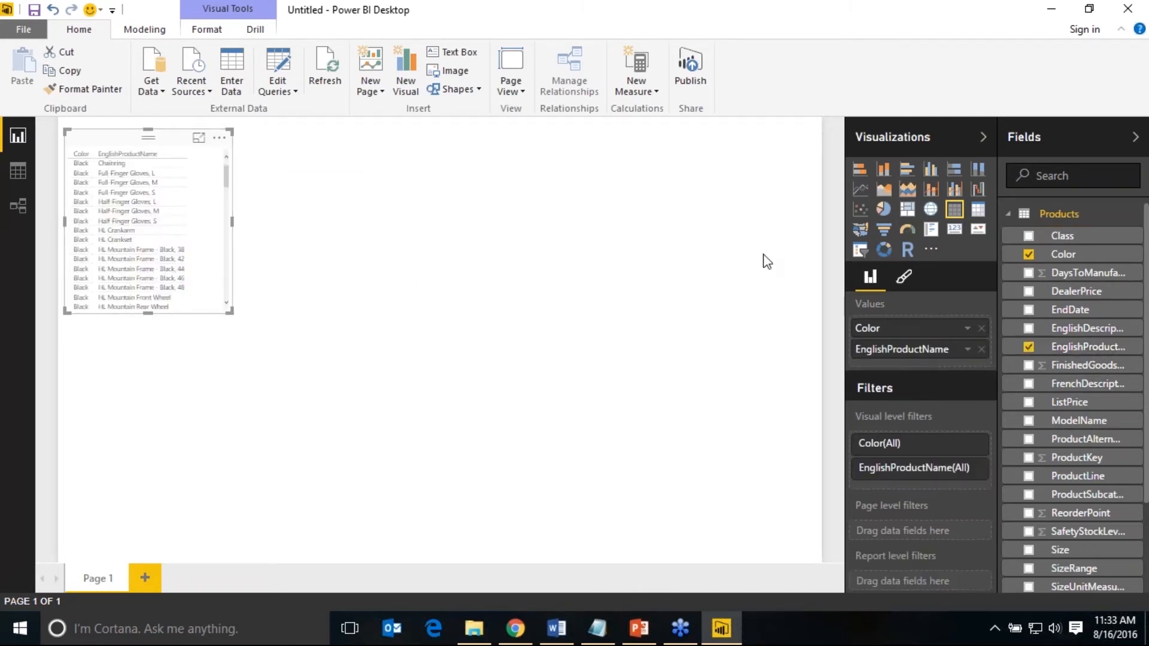
- Set the table visual's text size to 16 pt and enlarge the table on the page
{"action": "left_click", "coordinate": [904, 277]}
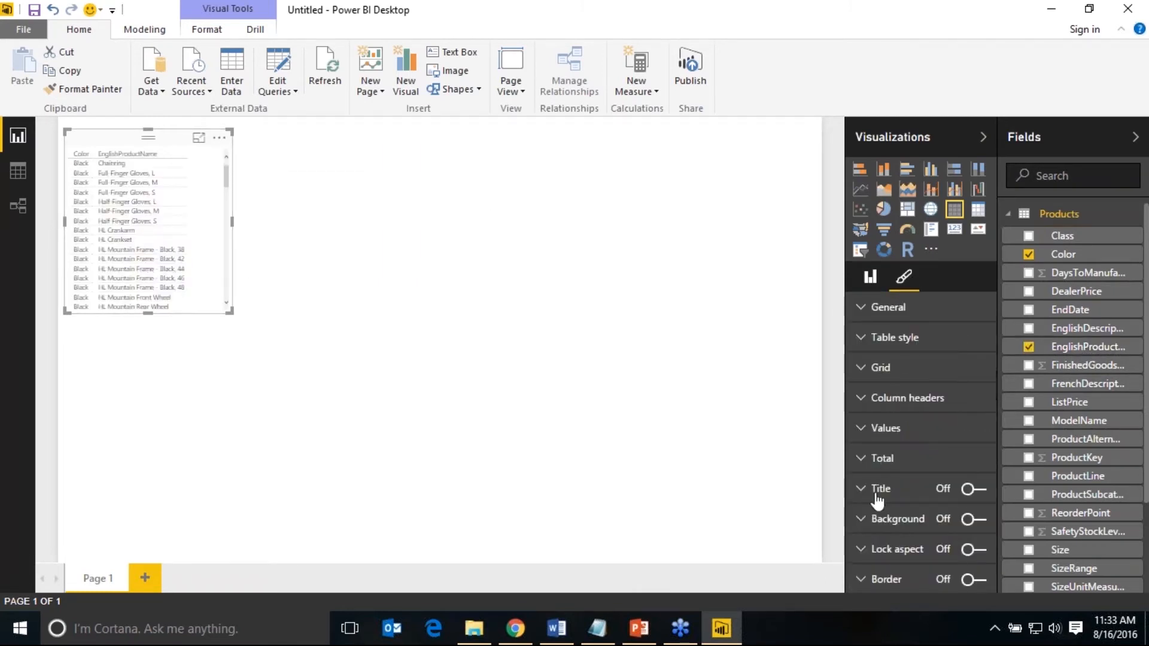
{"action": "left_click", "coordinate": [866, 436]}
{"action": "left_click", "coordinate": [866, 436]}
{"action": "left_click", "coordinate": [865, 367]}
{"action": "scroll", "coordinate": [943, 494], "scroll_direction": "down", "scroll_amount": 3}
{"action": "scroll", "coordinate": [941, 497], "scroll_direction": "up", "scroll_amount": 3}
{"action": "left_click", "coordinate": [865, 367]}
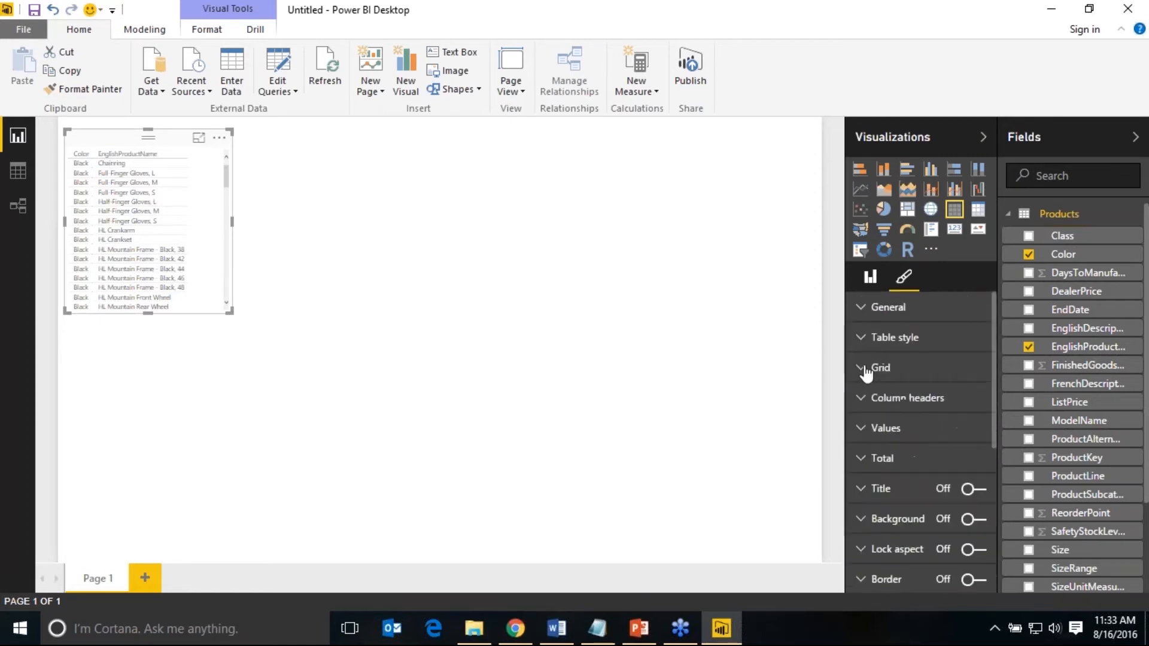
{"action": "left_click", "coordinate": [866, 307]}
{"action": "left_click", "coordinate": [948, 367]}
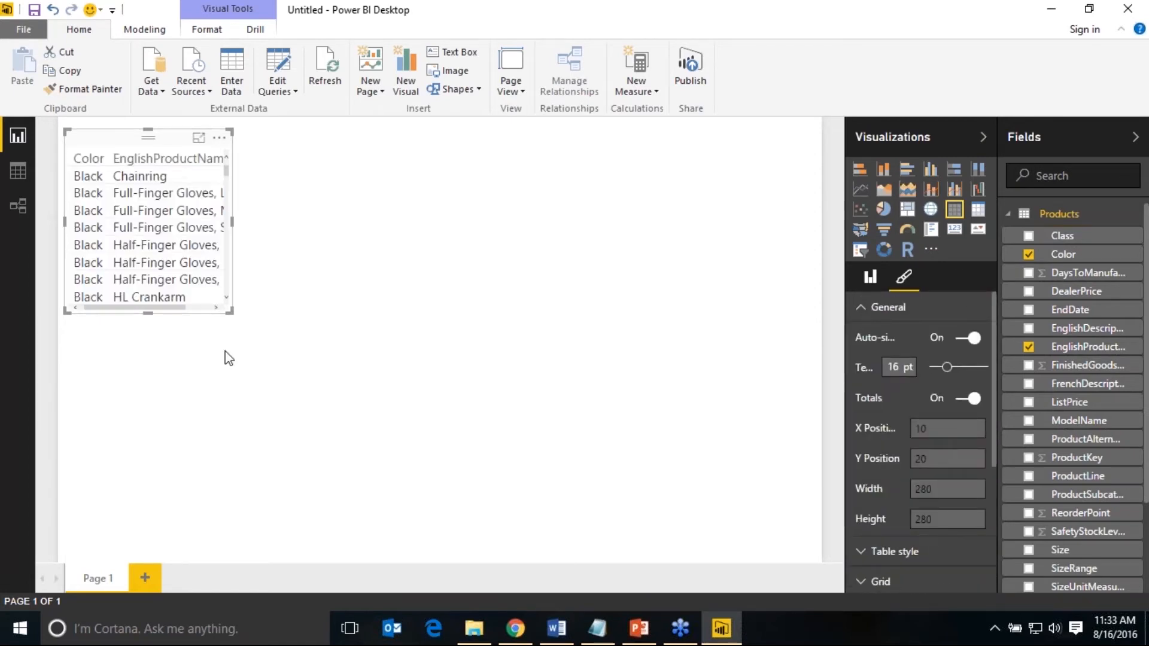
{"action": "left_click", "coordinate": [569, 386]}
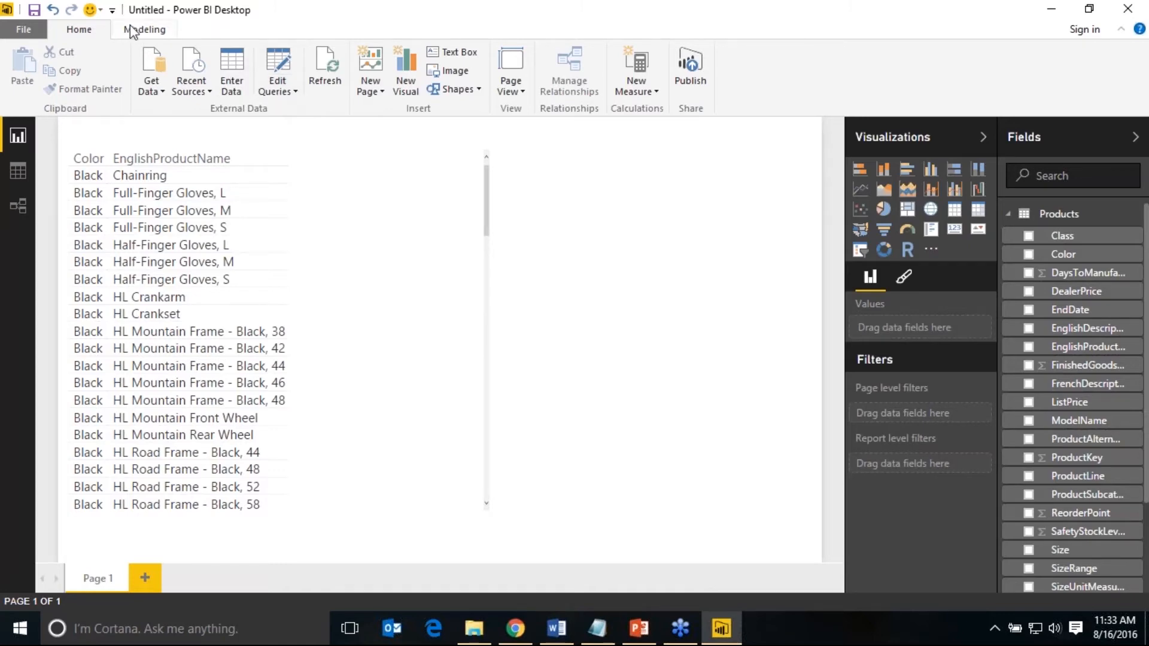
- Set the Color parameter to Red from the report and apply the pending query changes
{"action": "left_click", "coordinate": [296, 93]}
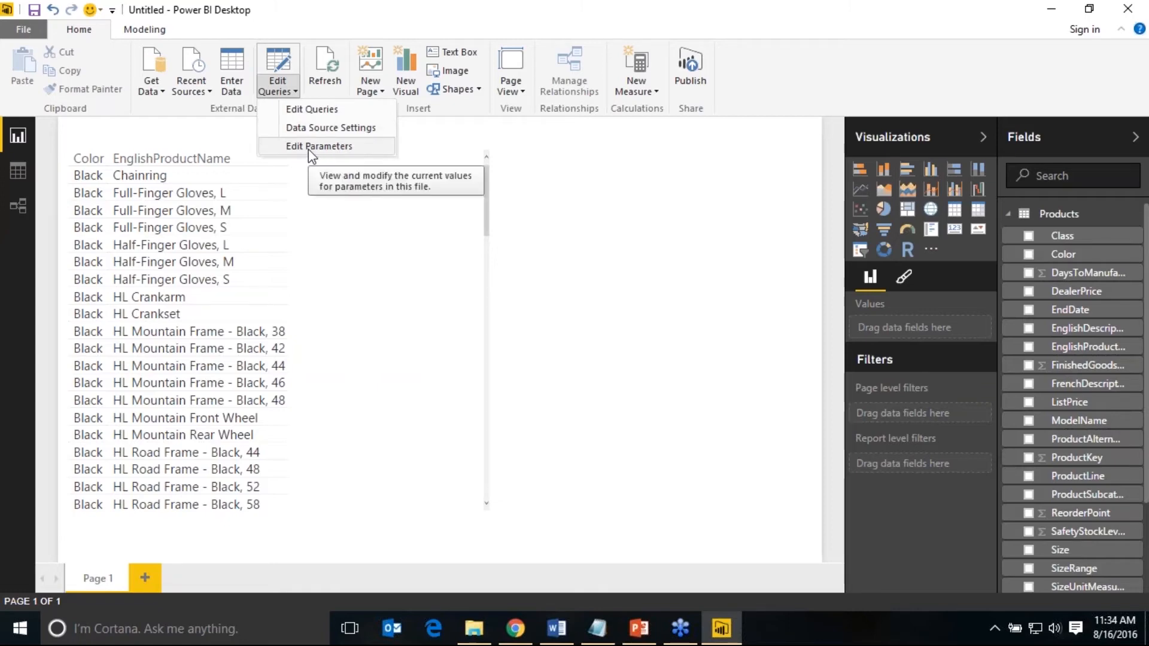
{"action": "left_click", "coordinate": [362, 156]}
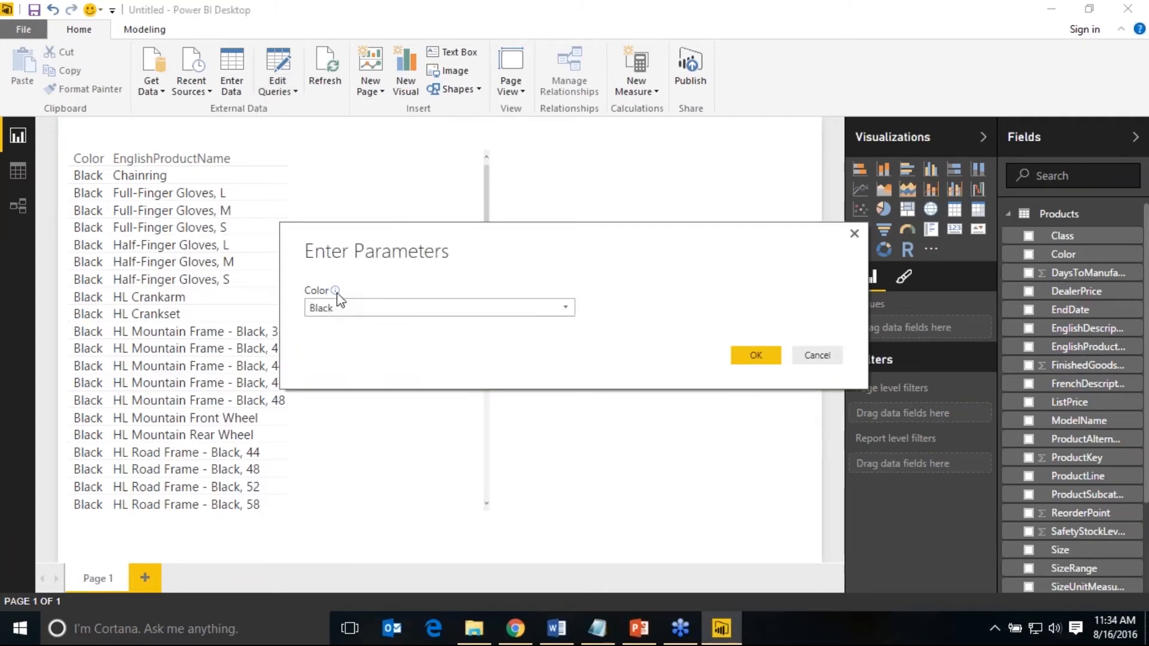
{"action": "left_click", "coordinate": [396, 311]}
{"action": "left_click", "coordinate": [380, 326]}
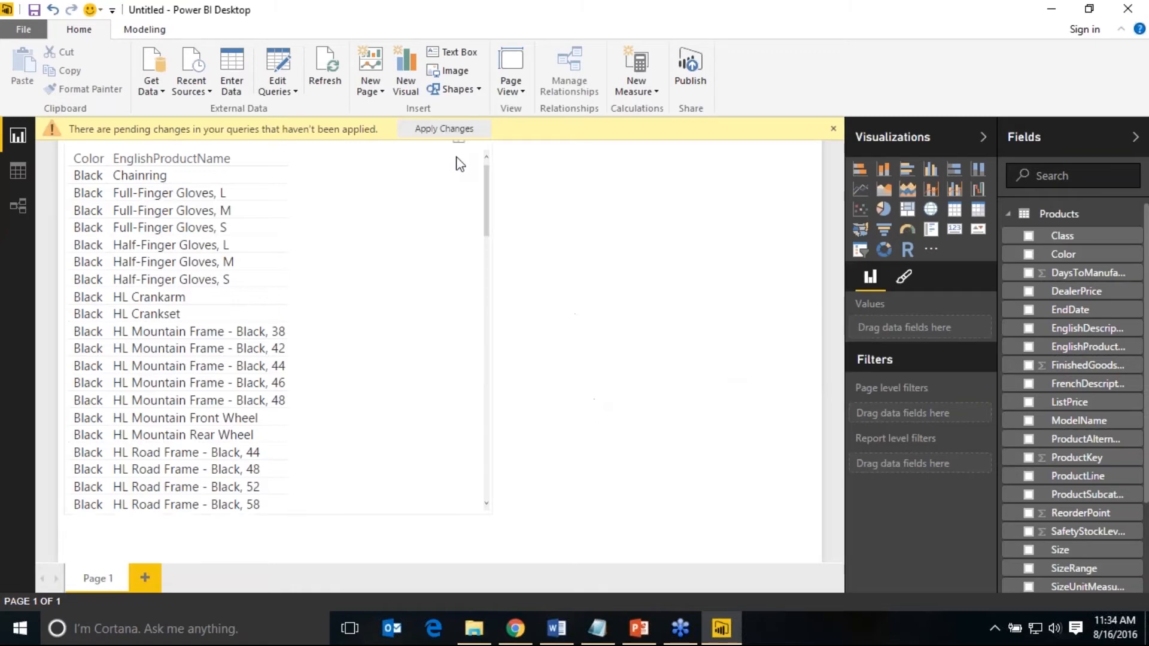
{"action": "left_click", "coordinate": [444, 131]}
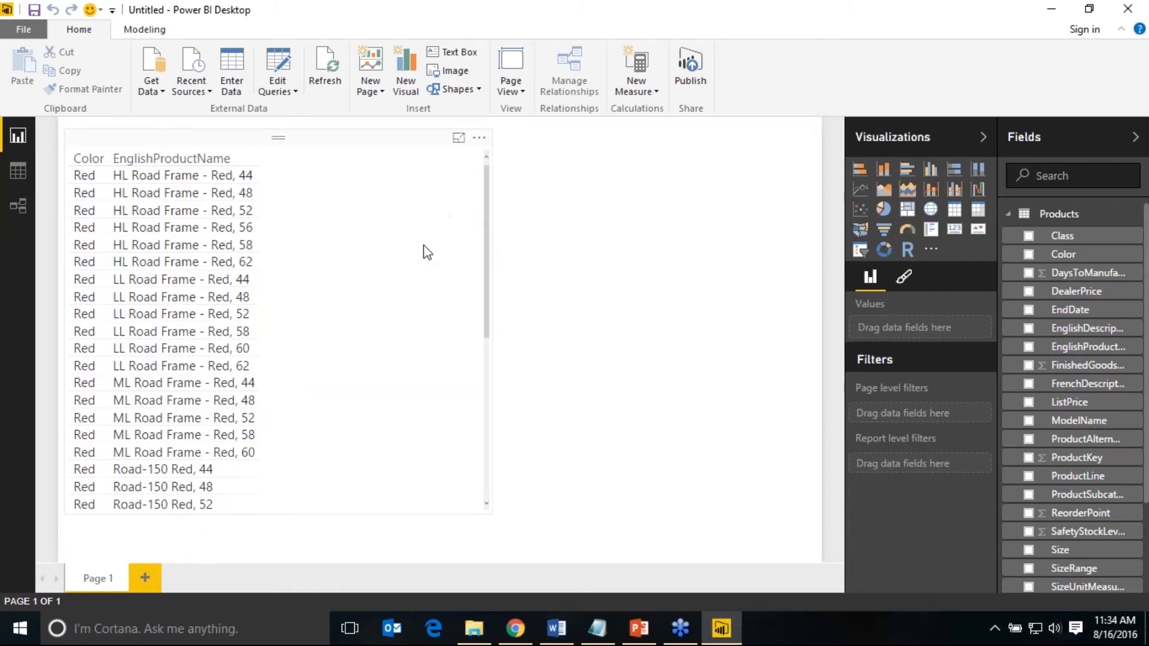
{"action": "left_click_drag", "start_coordinate": [489, 312], "coordinate": [483, 262]}
{"action": "left_click", "coordinate": [482, 228]}
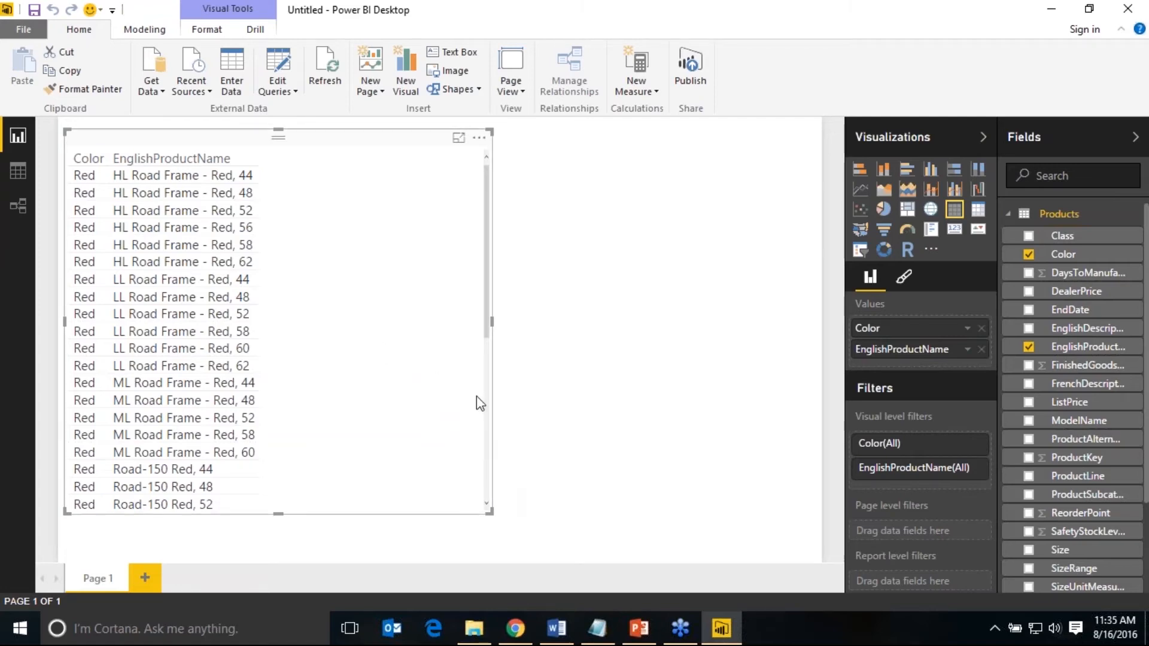
{"action": "left_click_drag", "start_coordinate": [488, 356], "coordinate": [484, 193]}
- Set the Color parameter to Black from the report and apply the pending query changes
{"action": "left_click", "coordinate": [277, 93]}
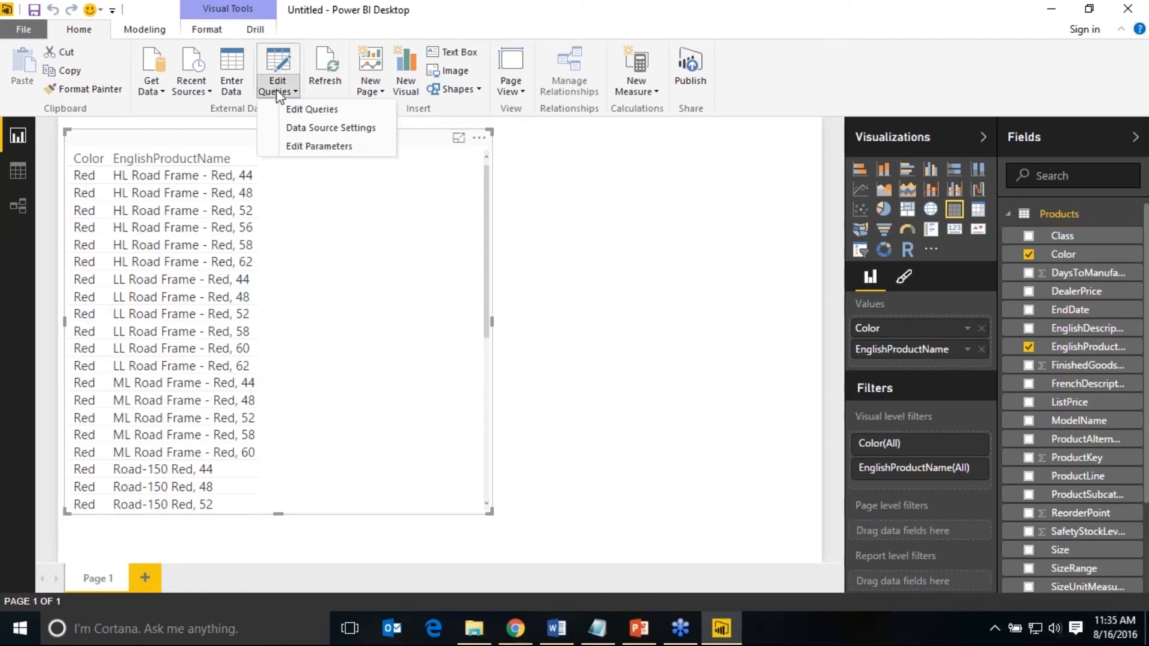
{"action": "left_click", "coordinate": [321, 143]}
{"action": "left_click", "coordinate": [426, 314]}
{"action": "left_click", "coordinate": [413, 336]}
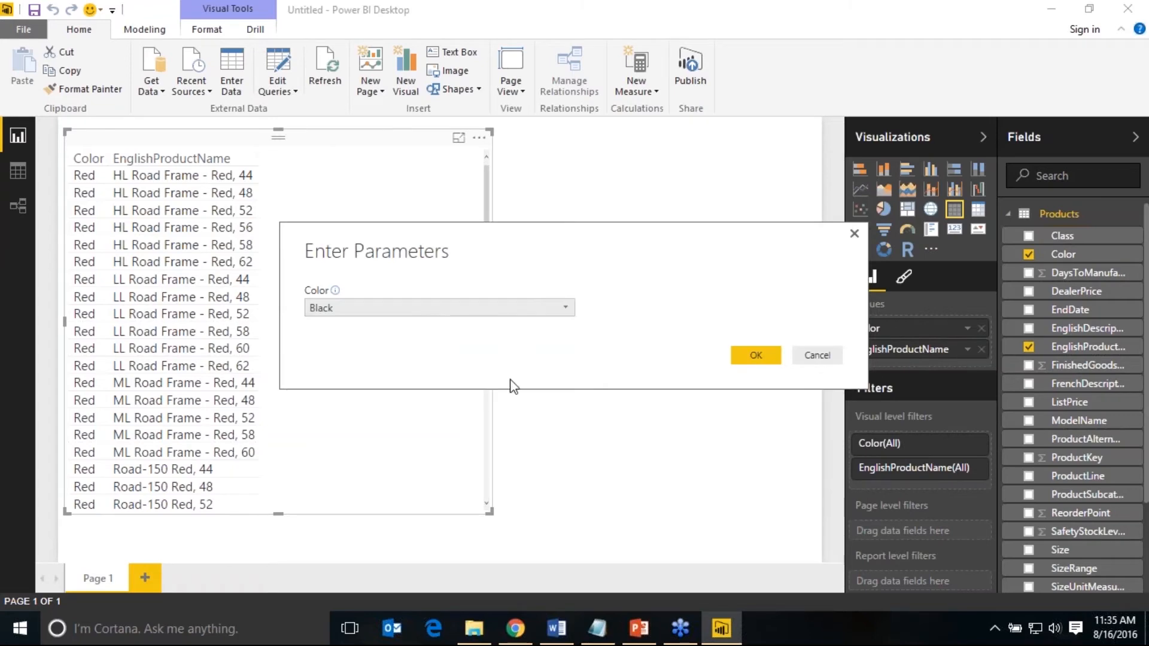
{"action": "left_click", "coordinate": [755, 355]}
{"action": "left_click", "coordinate": [464, 131]}
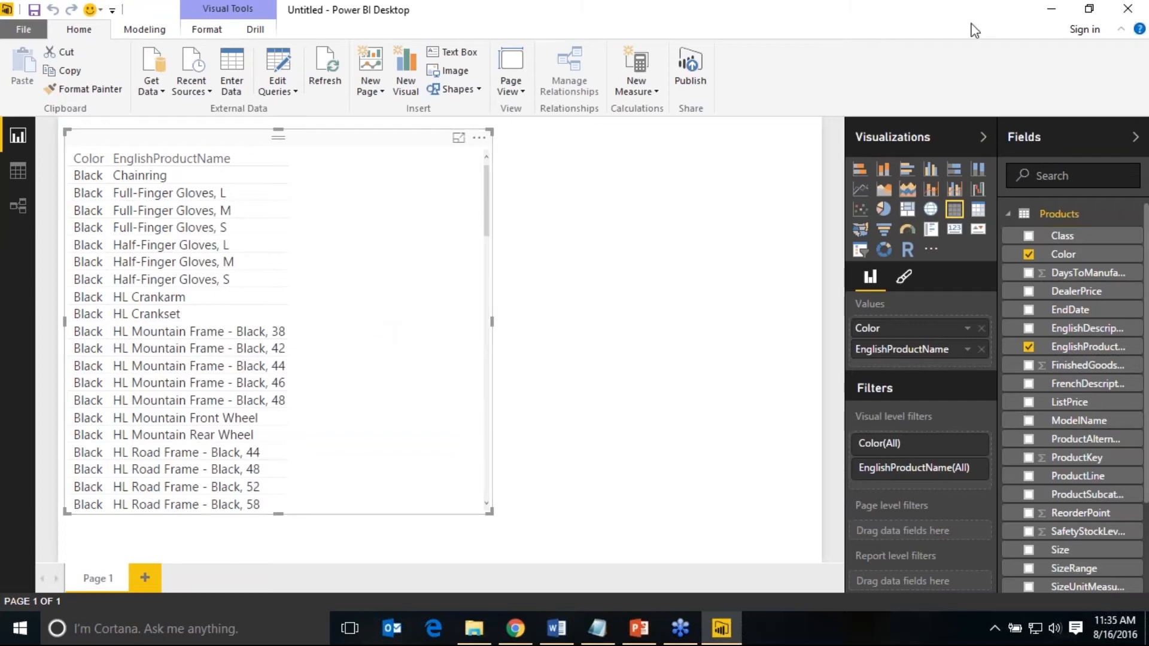
- Launch a fresh Power BI Desktop session in place of the Products report and dismiss its start screen
{"action": "key", "text": "super"}
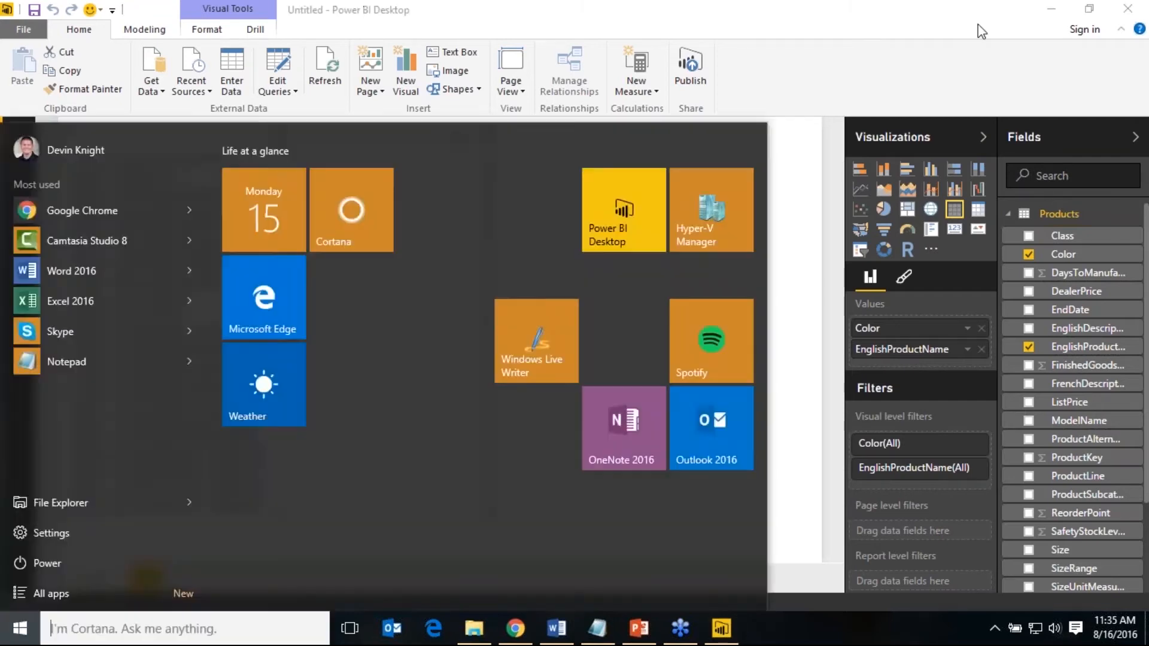
{"action": "type", "text": "power"}
{"action": "key", "text": "Return"}
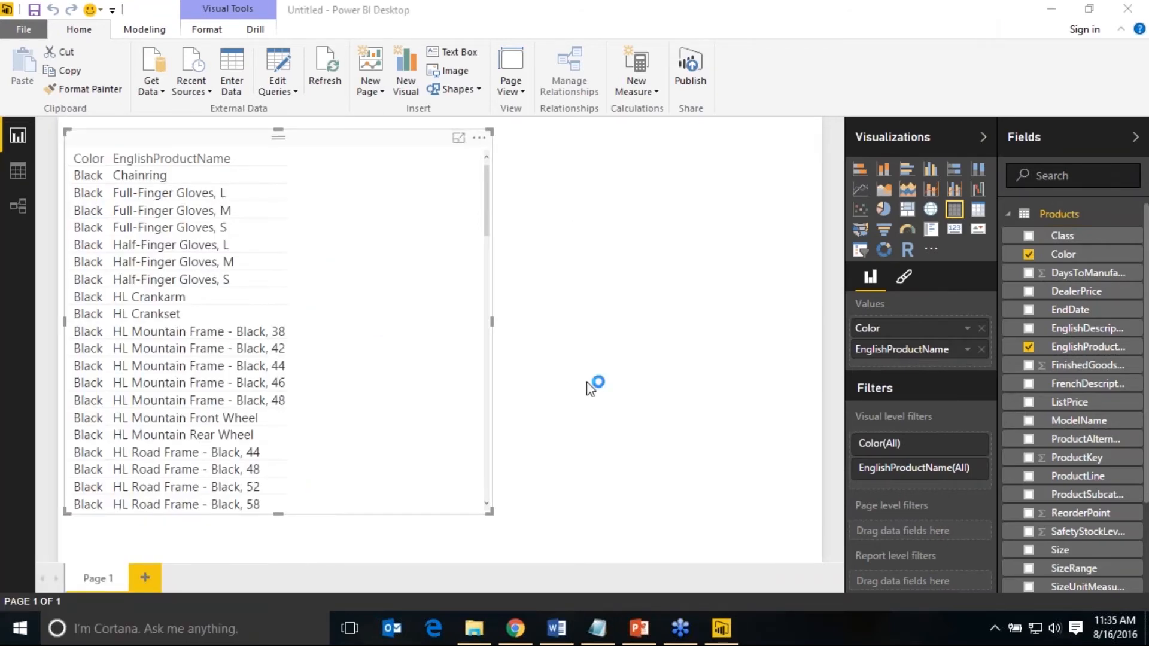
{"action": "left_click", "coordinate": [1126, 8]}
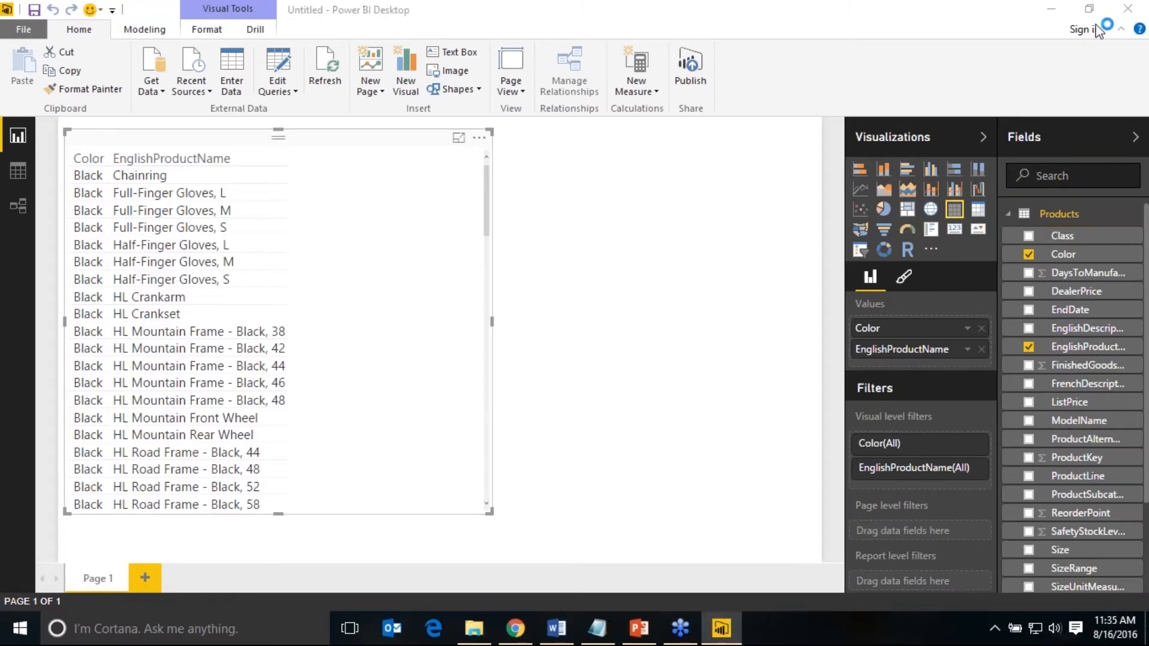
{"action": "left_click", "coordinate": [631, 344]}
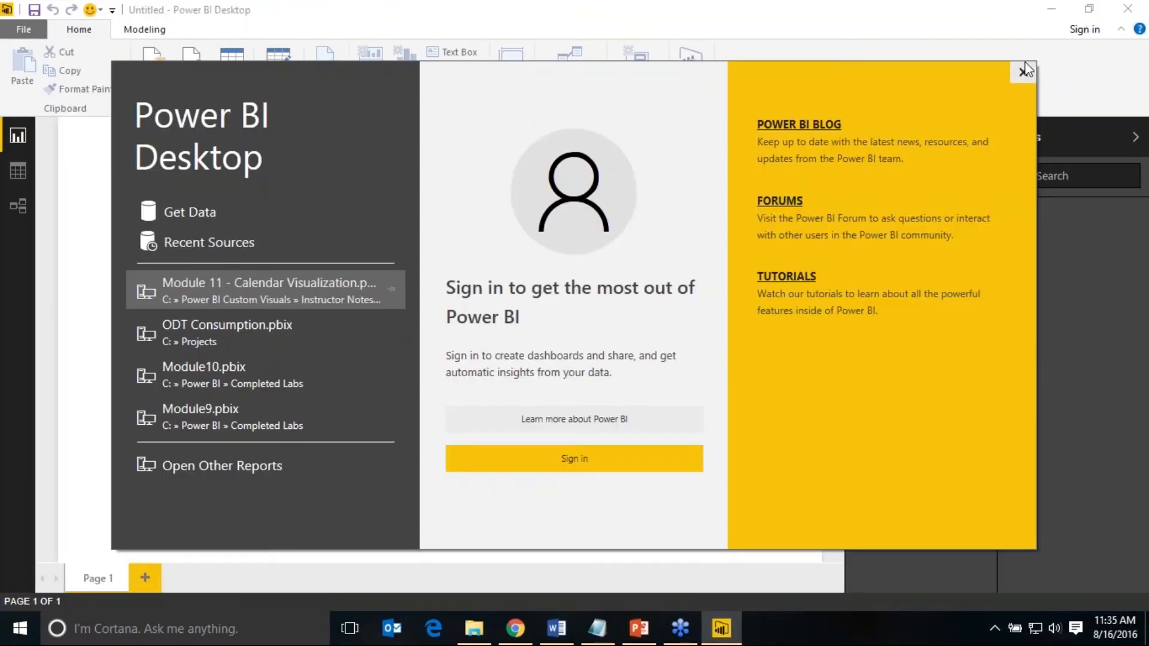
{"action": "left_click", "coordinate": [1024, 71]}
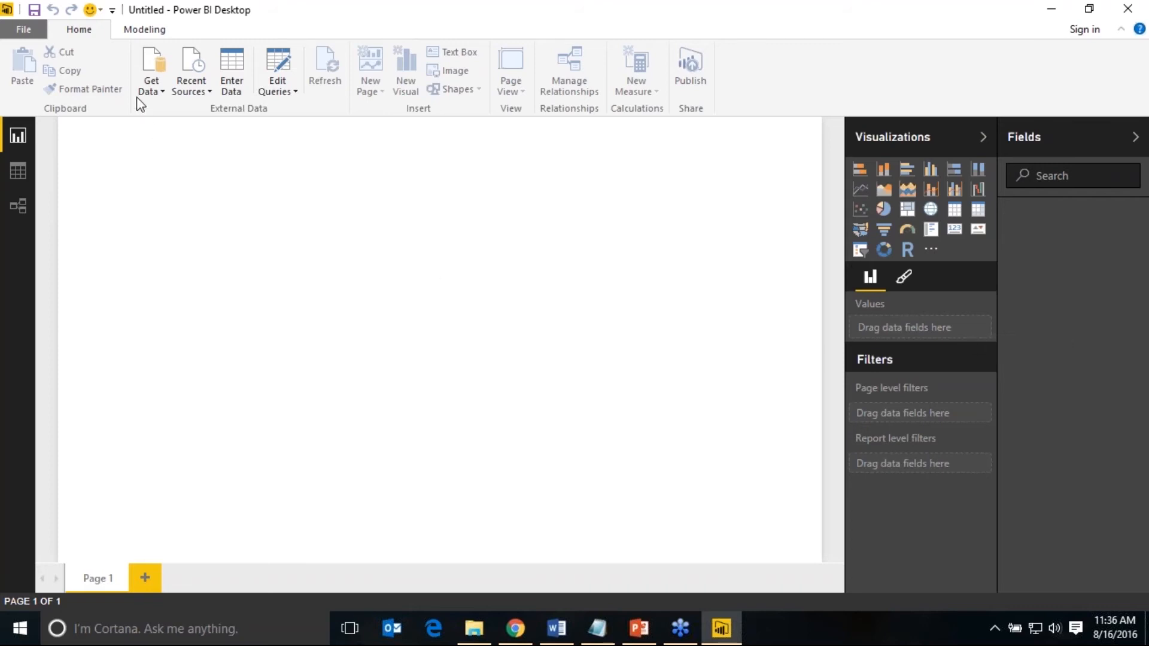
- Search the available data sources for "sql server" and start a SQL Server Database connection
{"action": "left_click", "coordinate": [149, 88]}
{"action": "left_click", "coordinate": [163, 53]}
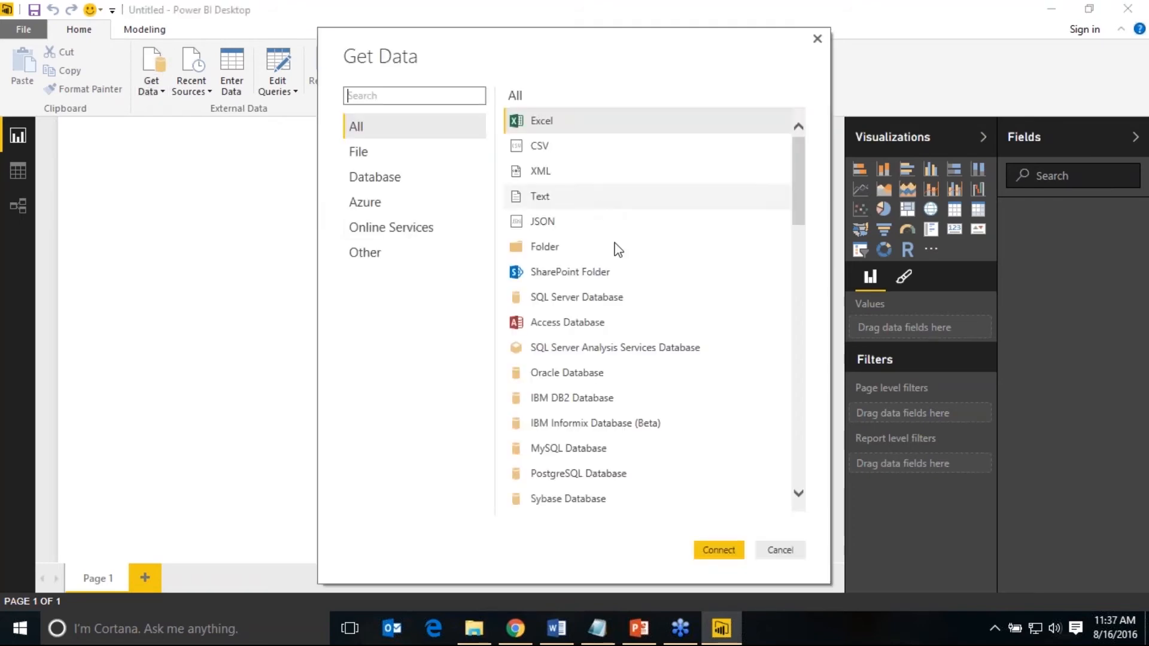
{"action": "left_click", "coordinate": [443, 96]}
{"action": "type", "text": "sql server"}
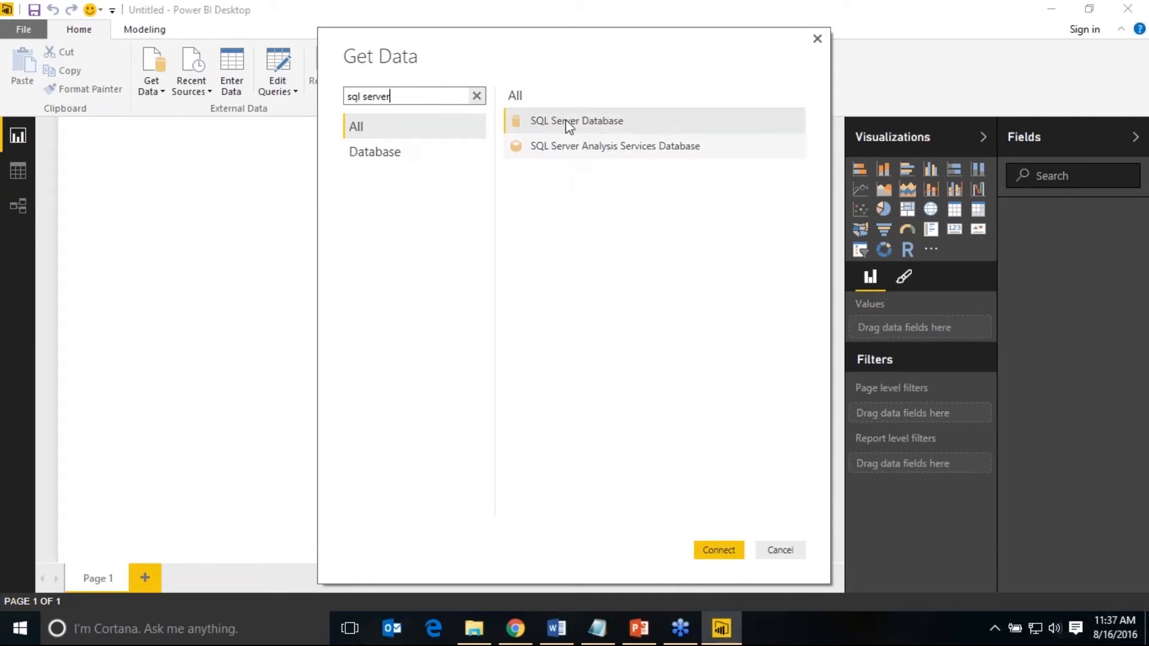
{"action": "double_click", "coordinate": [566, 120]}
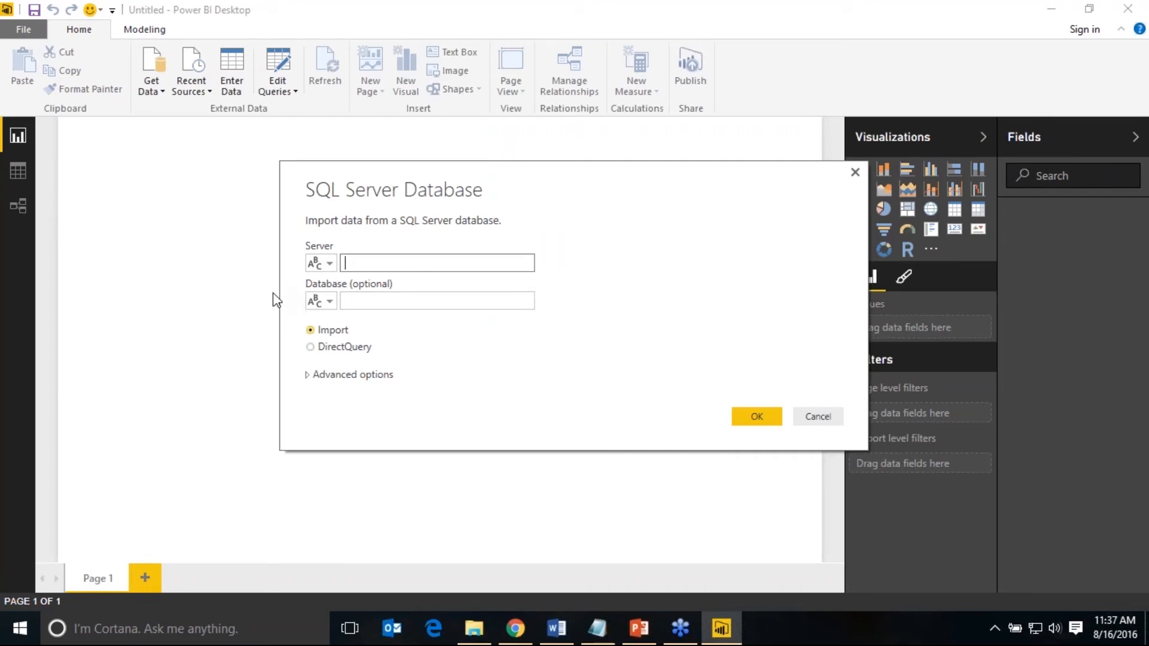
- Connect to the AdventureWorksDW2016 database on server localhost\sql2016 in Import mode
{"action": "left_click", "coordinate": [328, 263]}
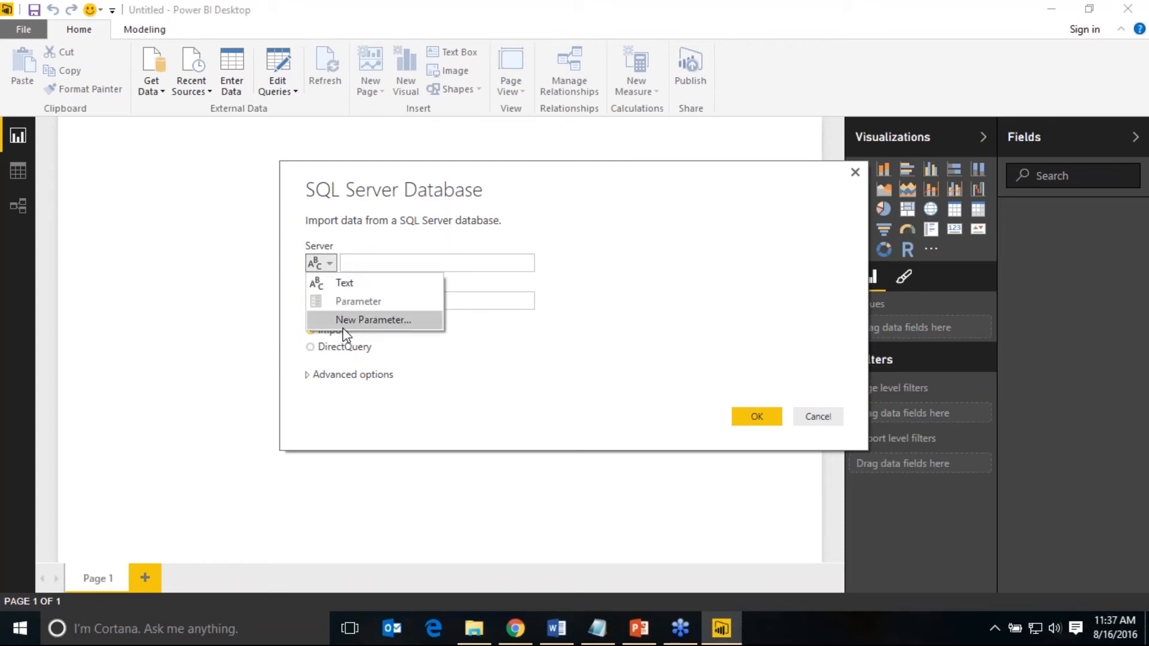
{"action": "left_click", "coordinate": [429, 264]}
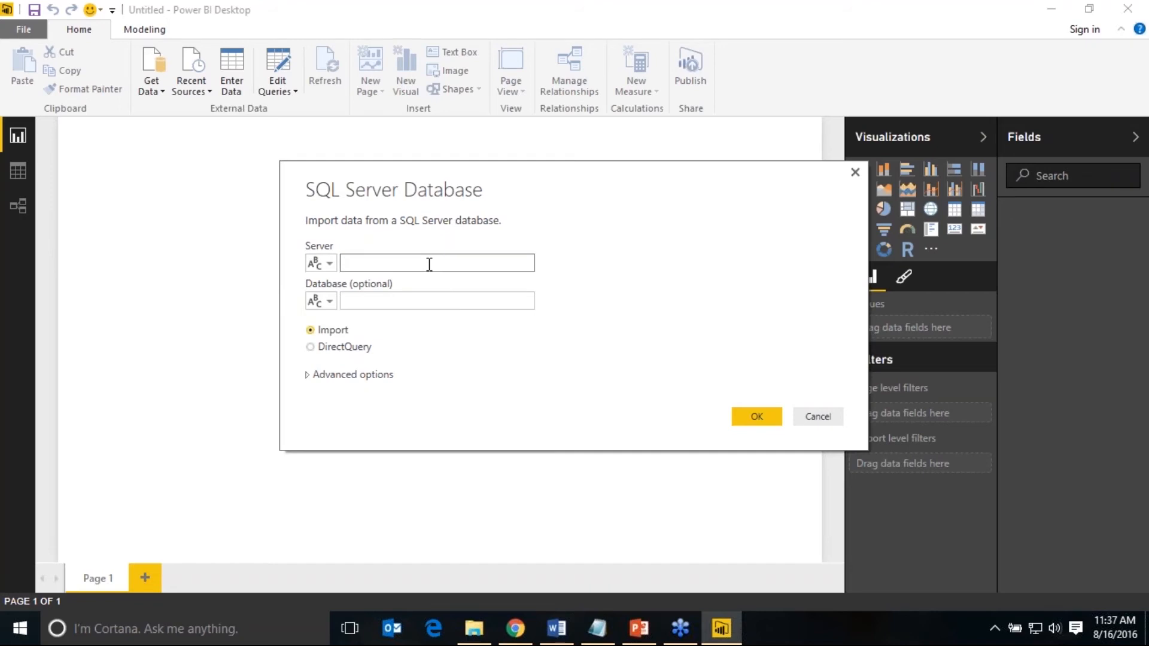
{"action": "type", "text": "localhost\\sql2016"}
{"action": "left_click", "coordinate": [418, 296]}
{"action": "type", "text": "Adventur"}
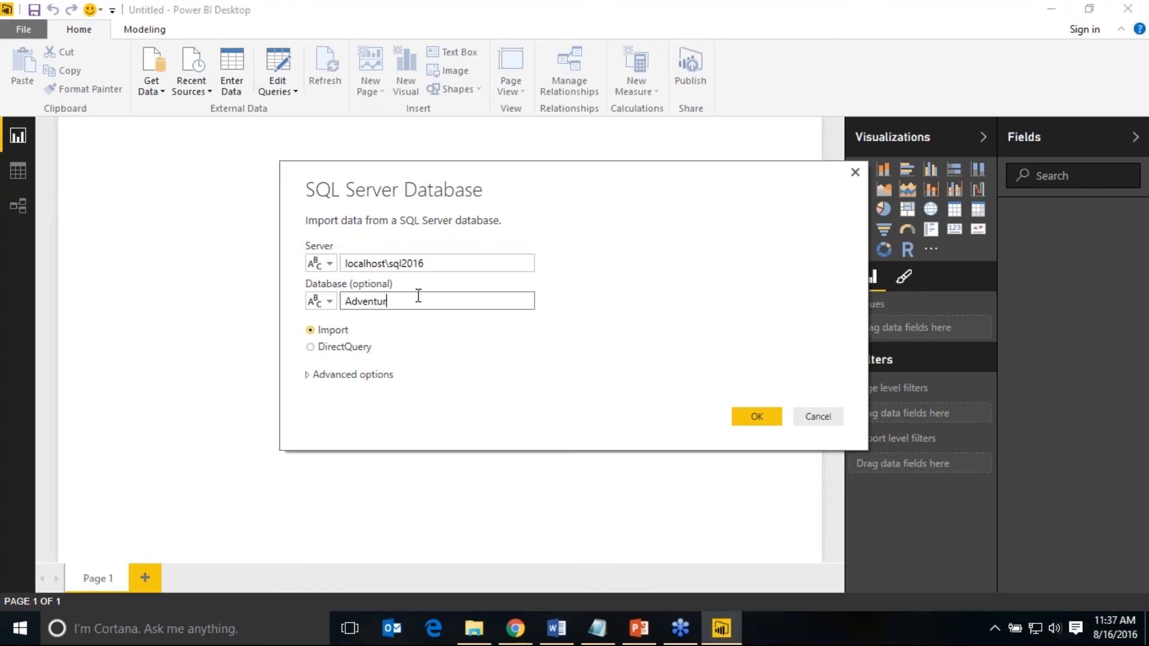
{"action": "type", "text": "eWorksDW2016"}
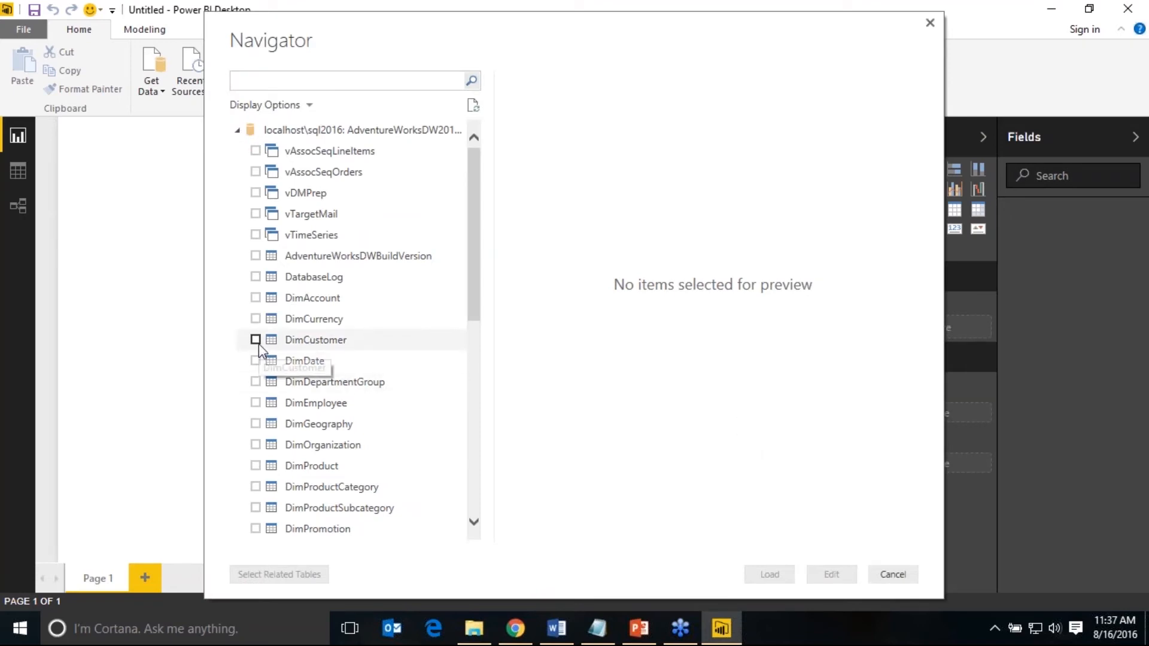
- Open the DimCustomer table for editing in the Query Editor and rename its query DynamicTable
{"action": "left_click", "coordinate": [256, 340]}
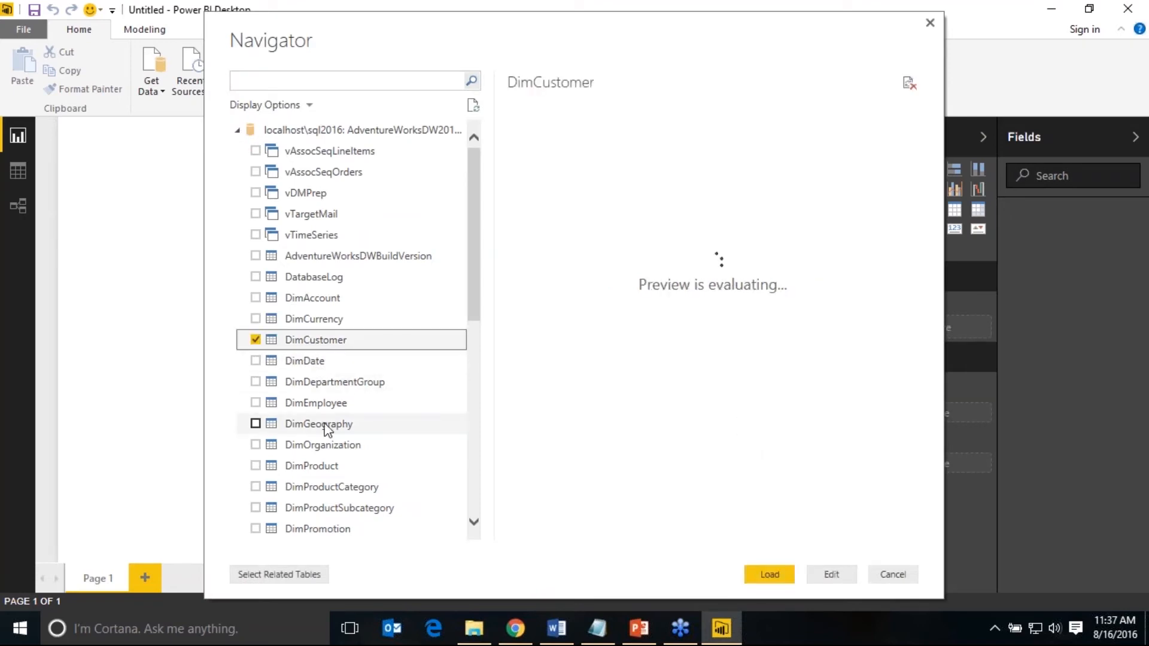
{"action": "left_click", "coordinate": [832, 575]}
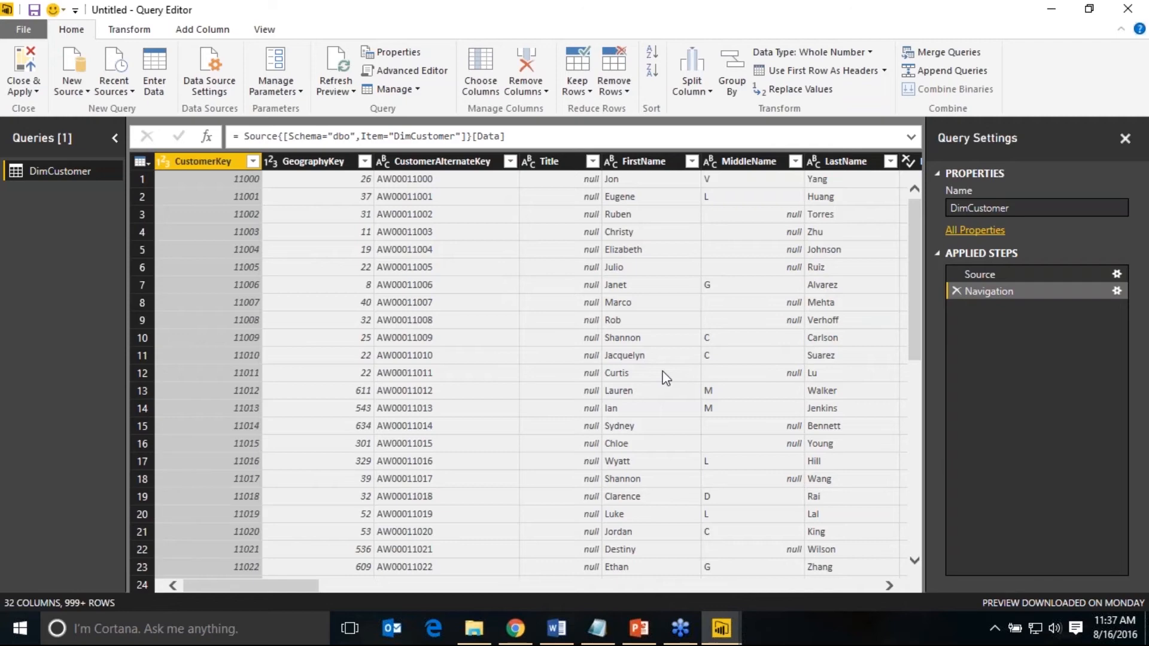
{"action": "left_click", "coordinate": [1013, 207]}
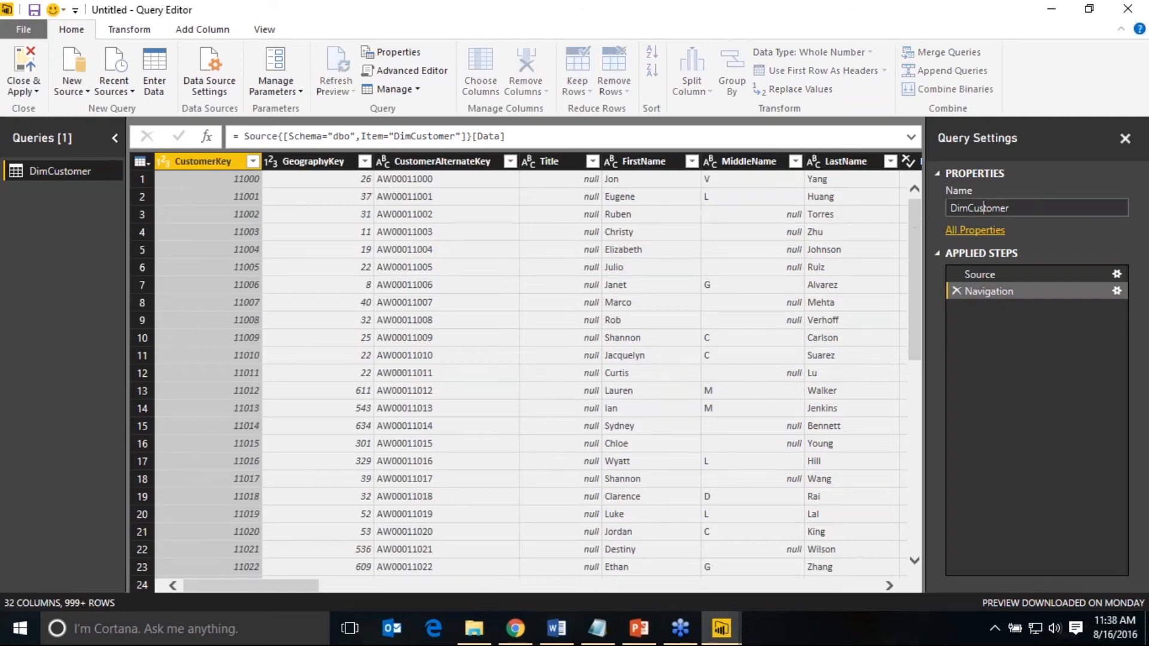
{"action": "left_click_drag", "start_coordinate": [1020, 206], "coordinate": [921, 197]}
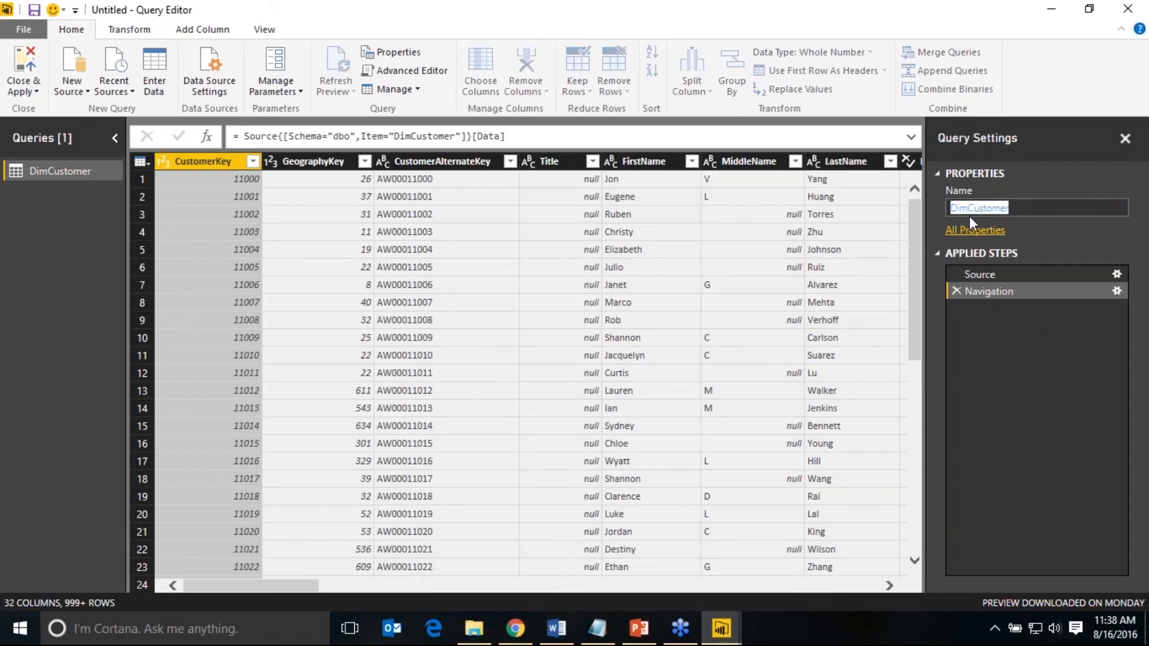
{"action": "type", "text": "D"}
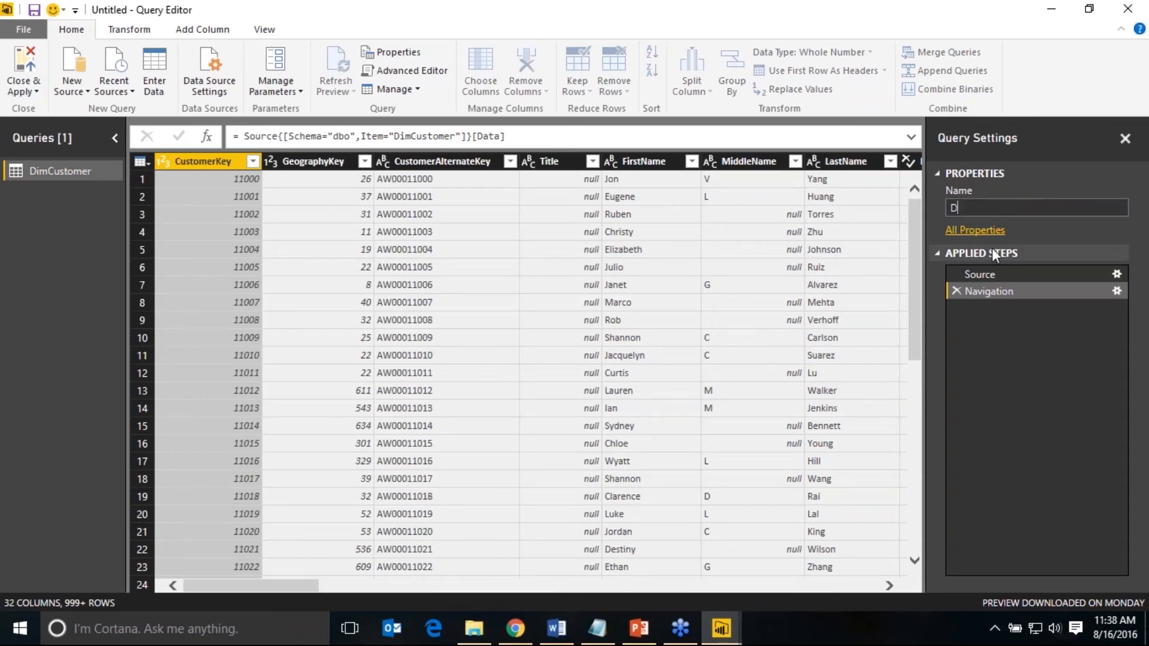
{"action": "type", "text": "ynamicTable"}
{"action": "key", "text": "Return"}
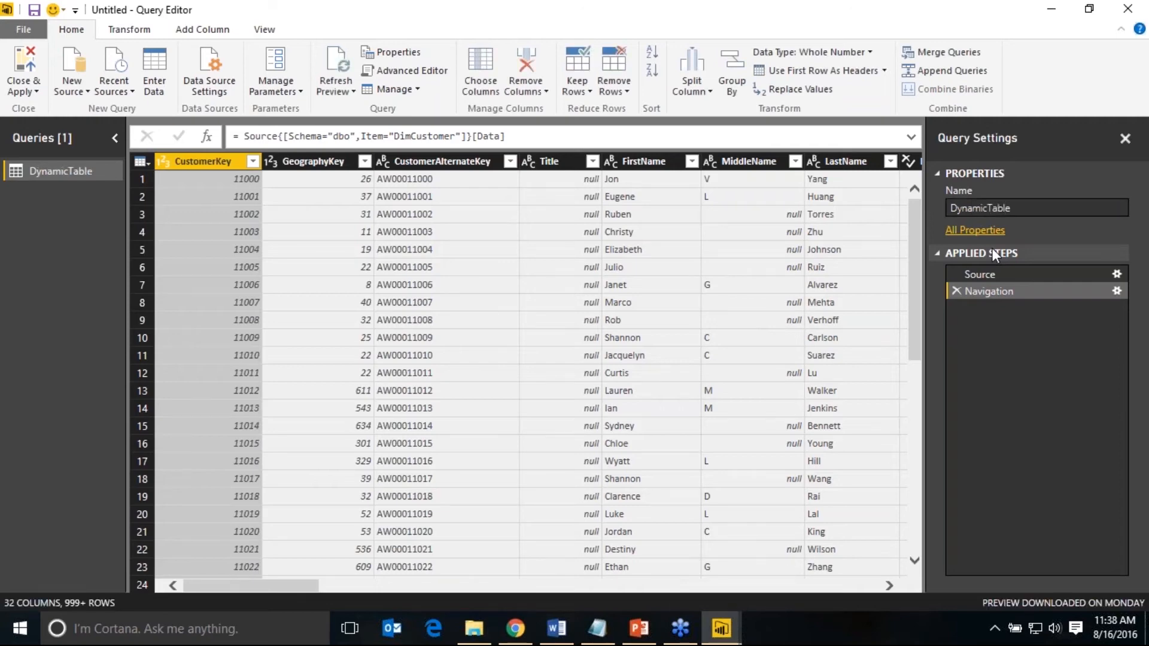
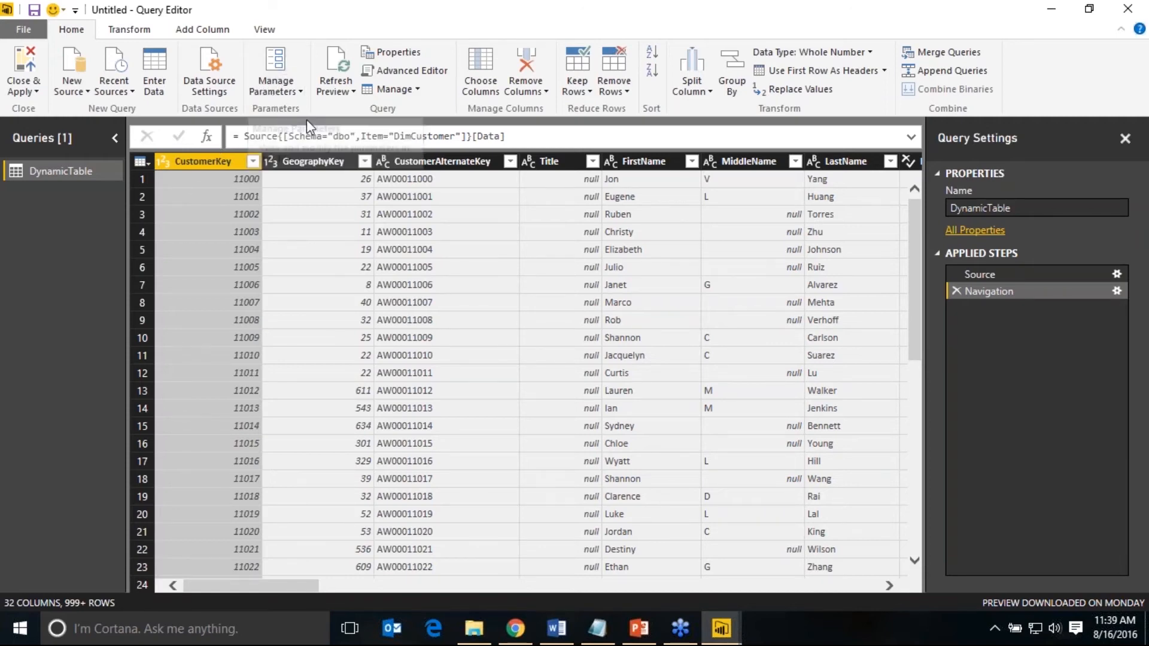
- Start a new required parameter named Table Name with the description "This is my dynamic table." and the type Text
{"action": "left_click", "coordinate": [283, 90]}
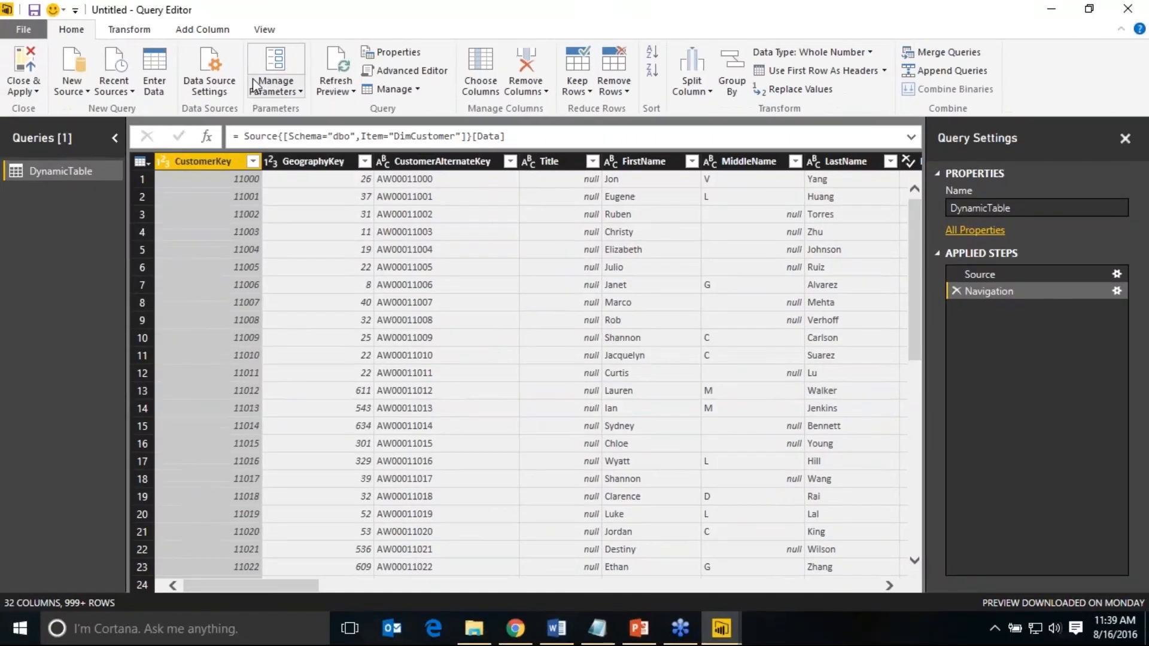
{"action": "left_click", "coordinate": [306, 99]}
{"action": "left_click", "coordinate": [372, 225]}
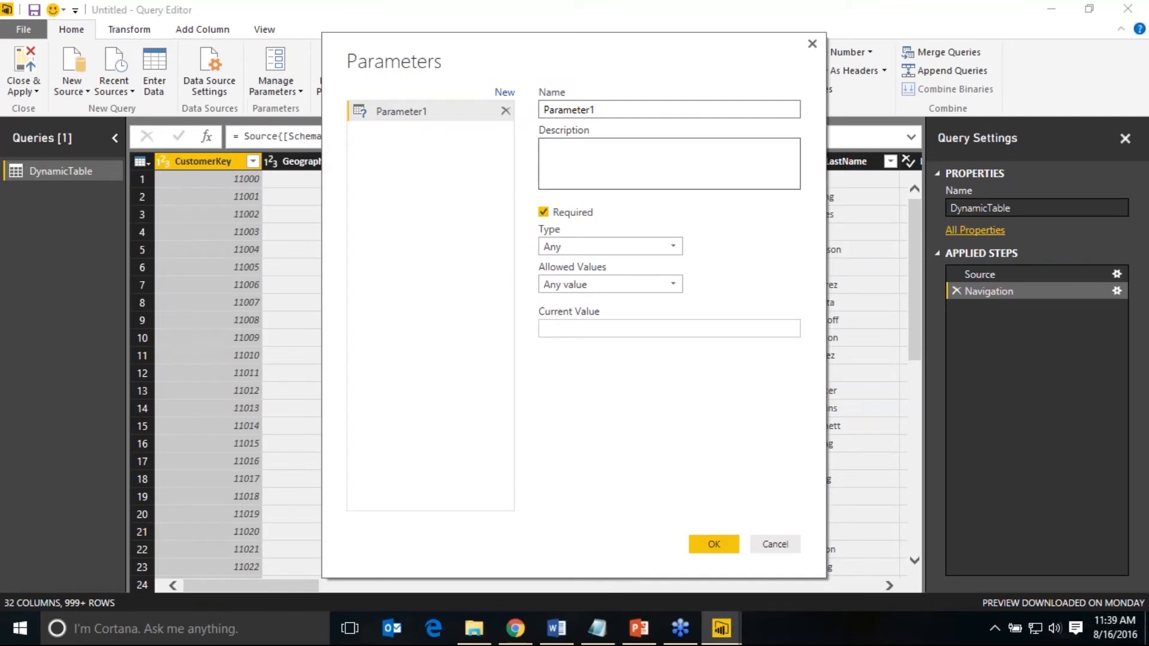
{"action": "type", "text": "Table Name"}
{"action": "left_click", "coordinate": [584, 159]}
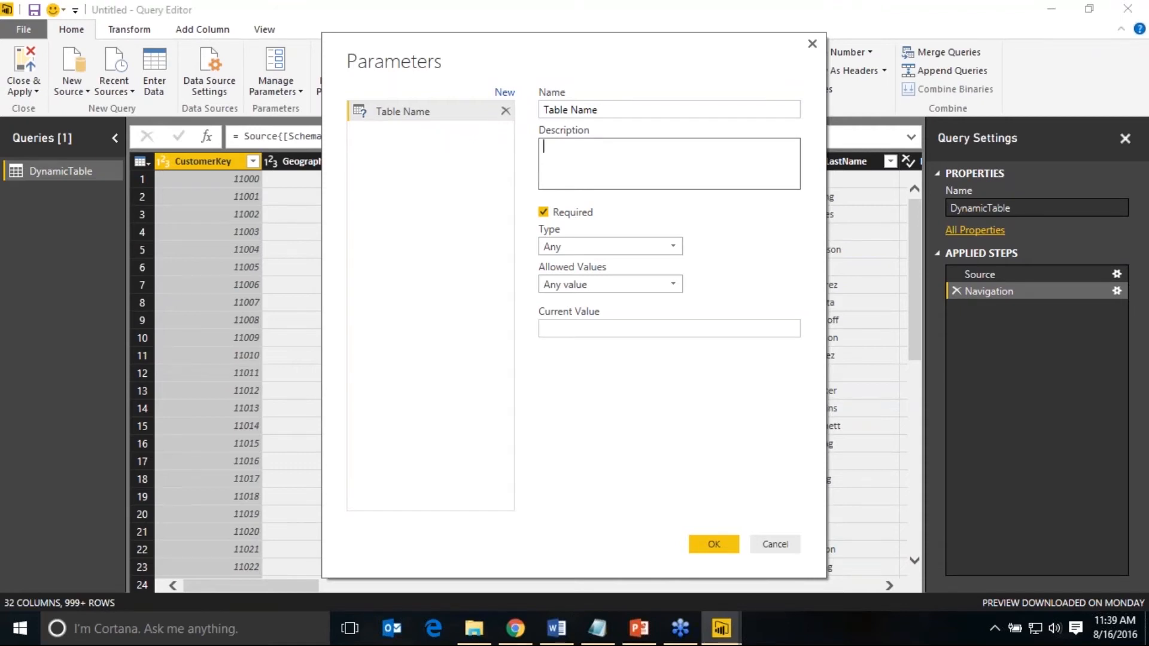
{"action": "type", "text": "This is my dynamic table."}
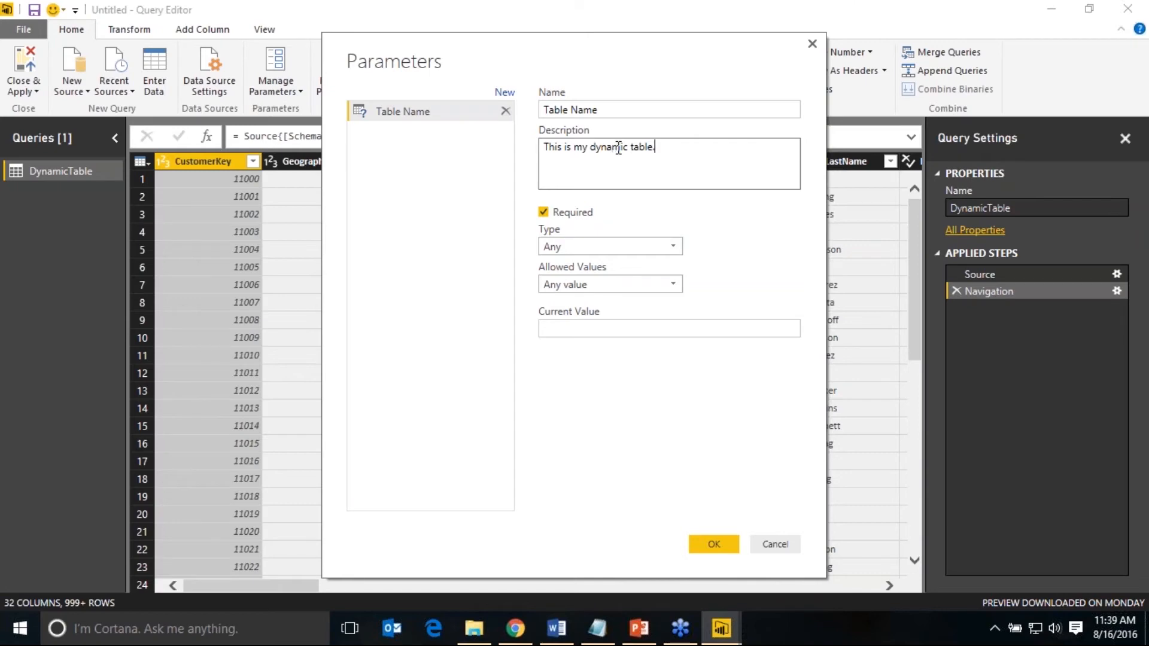
{"action": "left_click", "coordinate": [617, 113]}
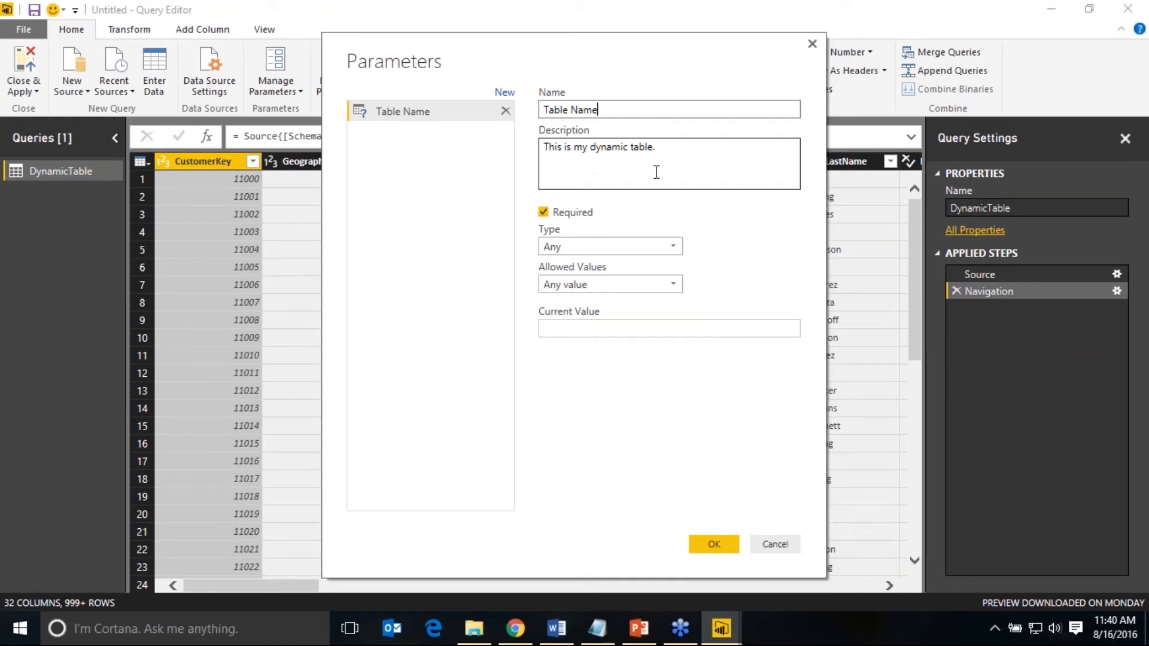
{"action": "left_click", "coordinate": [630, 252]}
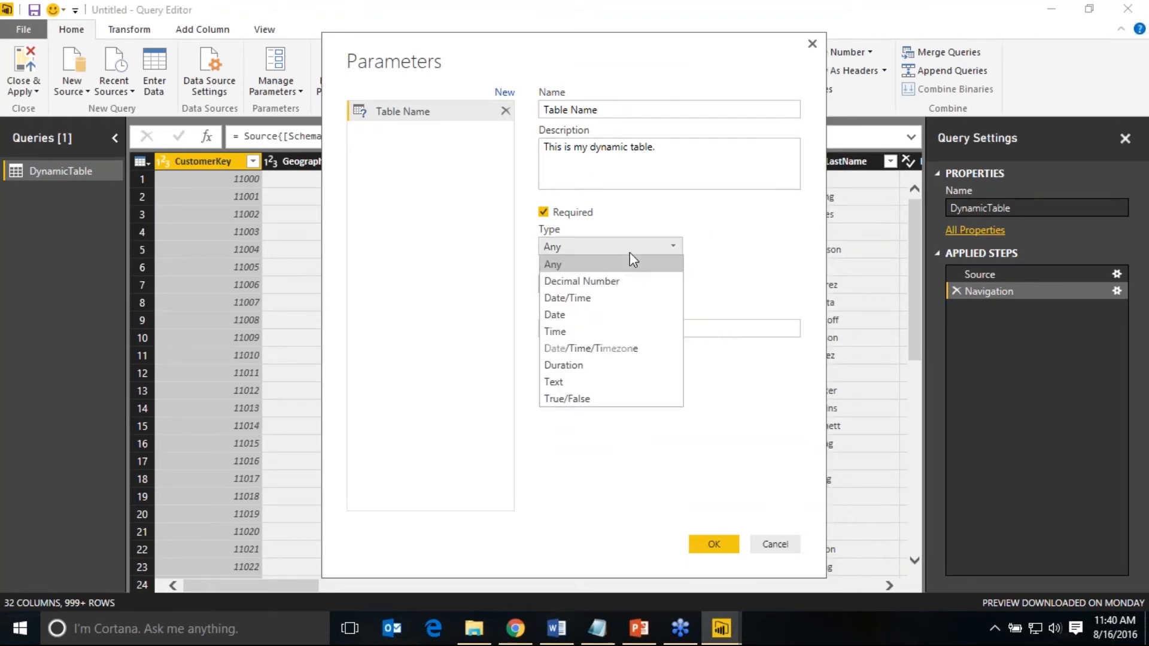
{"action": "left_click", "coordinate": [619, 389]}
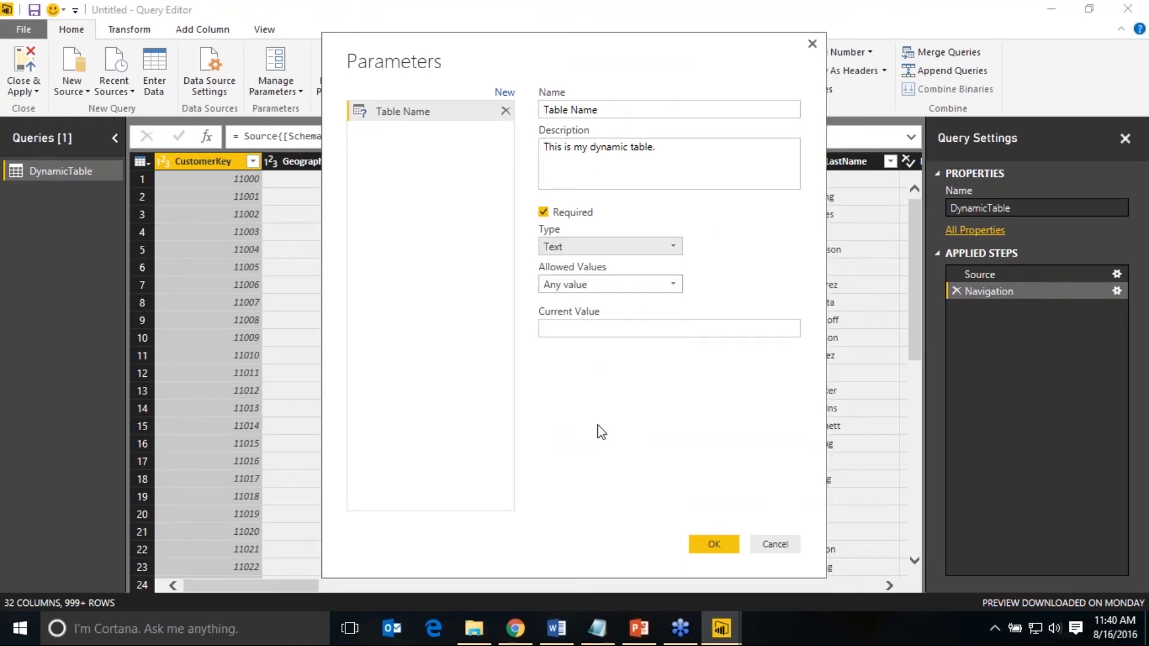
{"action": "left_click", "coordinate": [606, 328]}
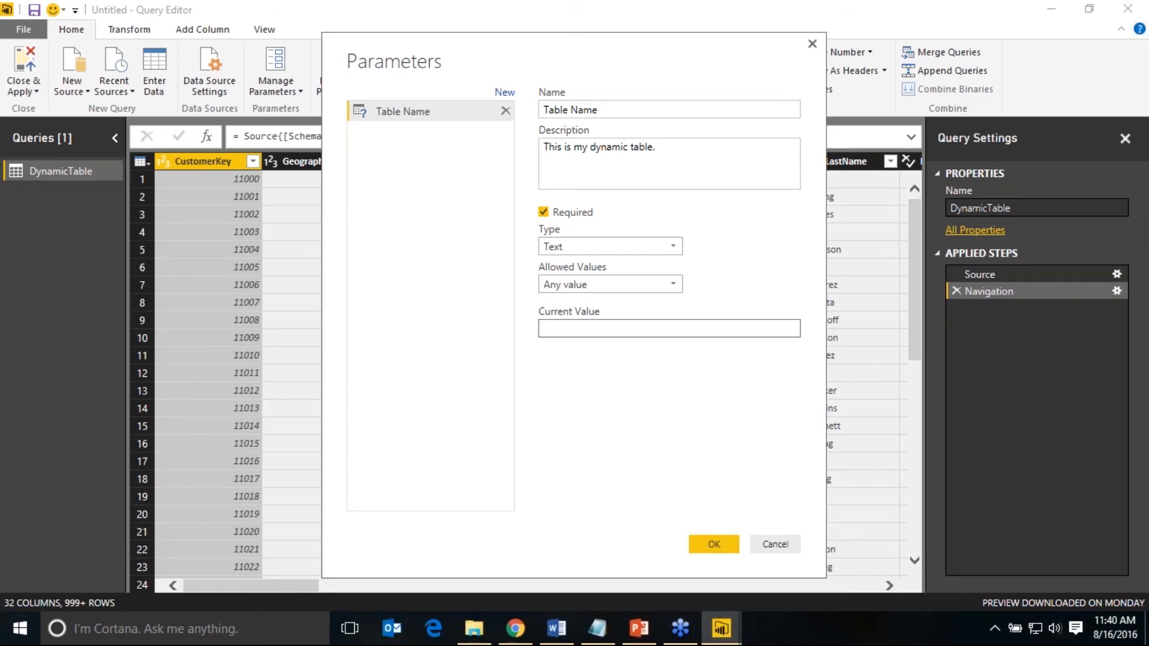
{"action": "left_click", "coordinate": [624, 286]}
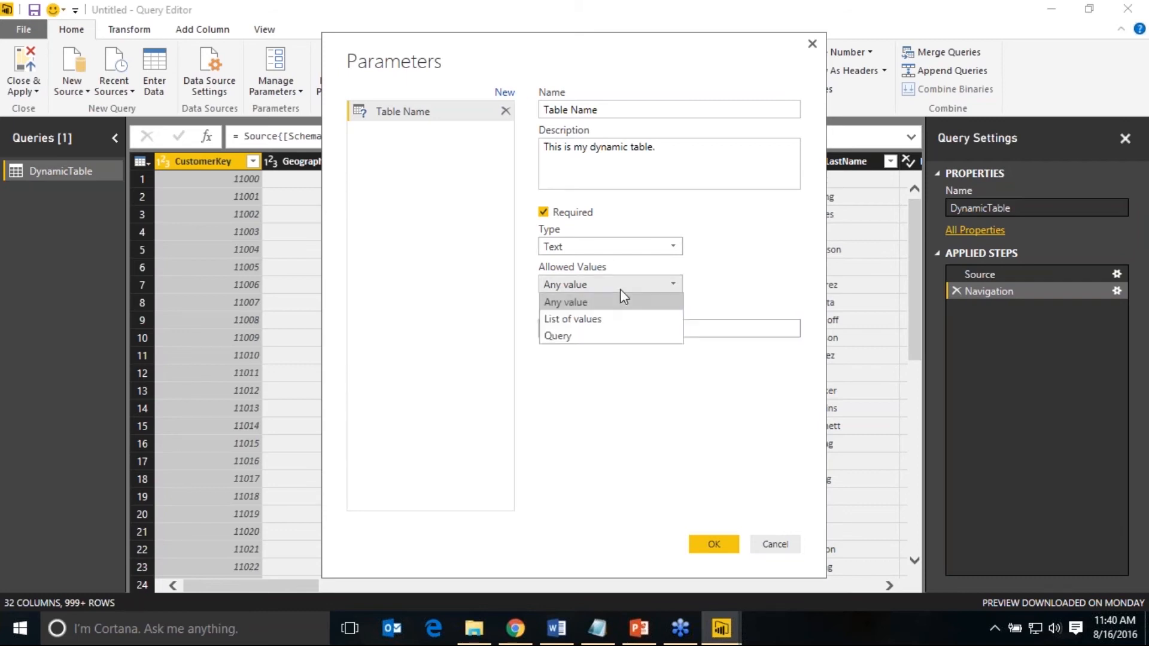
{"action": "left_click", "coordinate": [616, 317]}
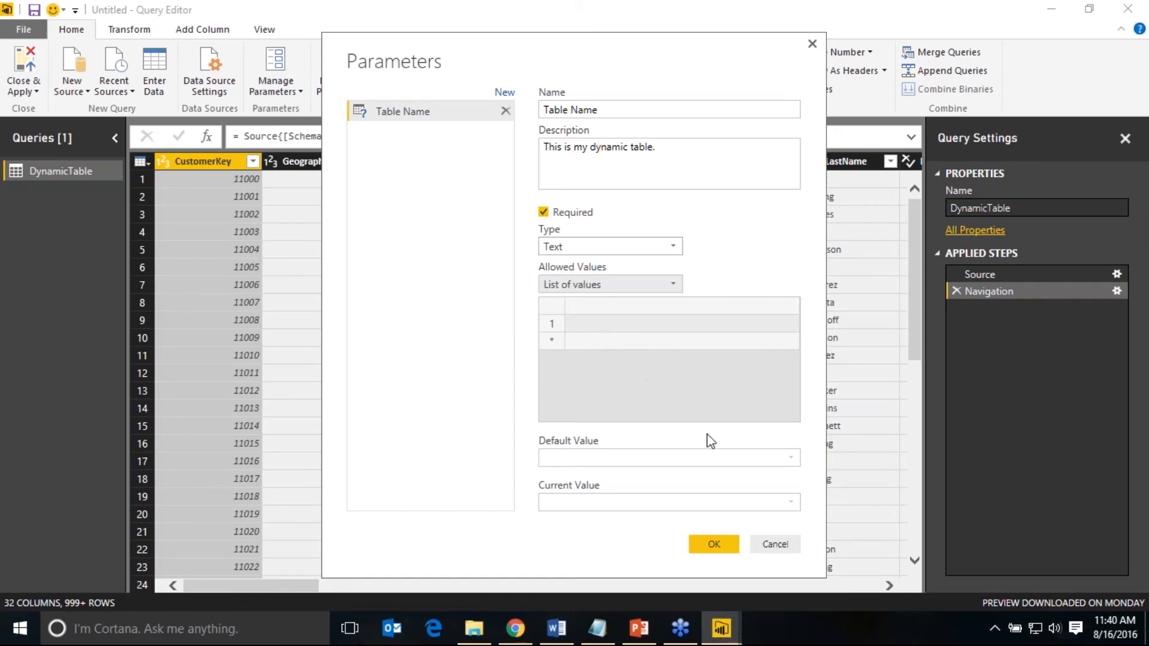
{"action": "left_click", "coordinate": [632, 285]}
{"action": "left_click", "coordinate": [592, 302]}
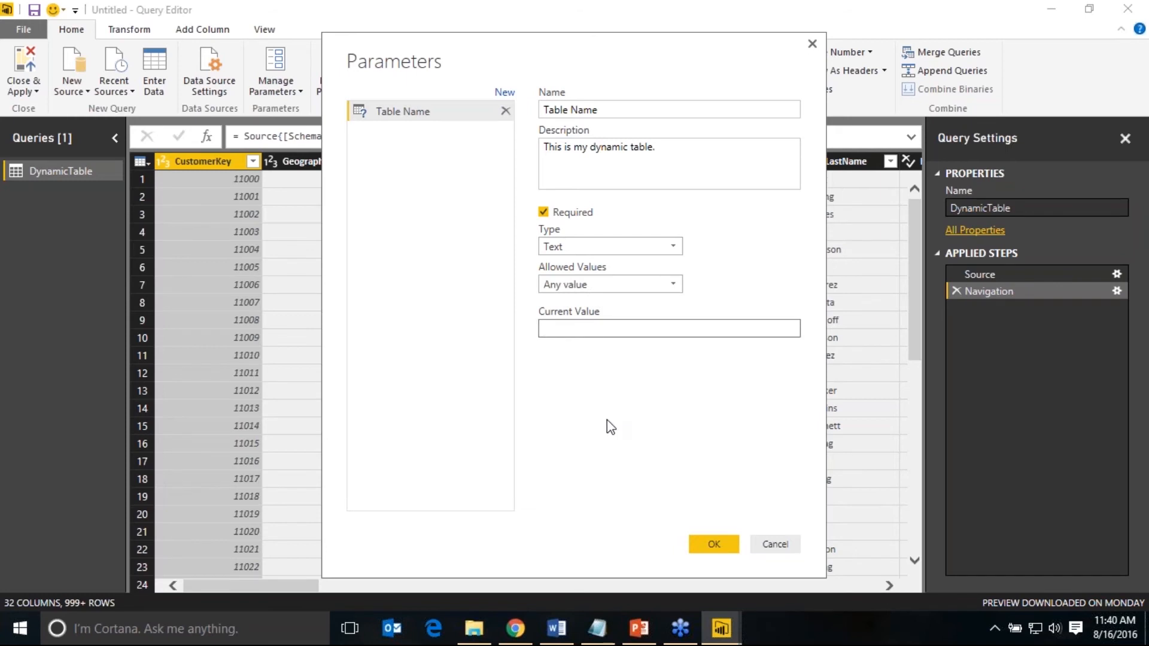
- Set the Table Name parameter's current value to DimCustomer and create the parameter
{"action": "left_click", "coordinate": [691, 545]}
{"action": "left_click", "coordinate": [602, 329]}
{"action": "type", "text": "DimCustomer"}
{"action": "left_click", "coordinate": [714, 545]}
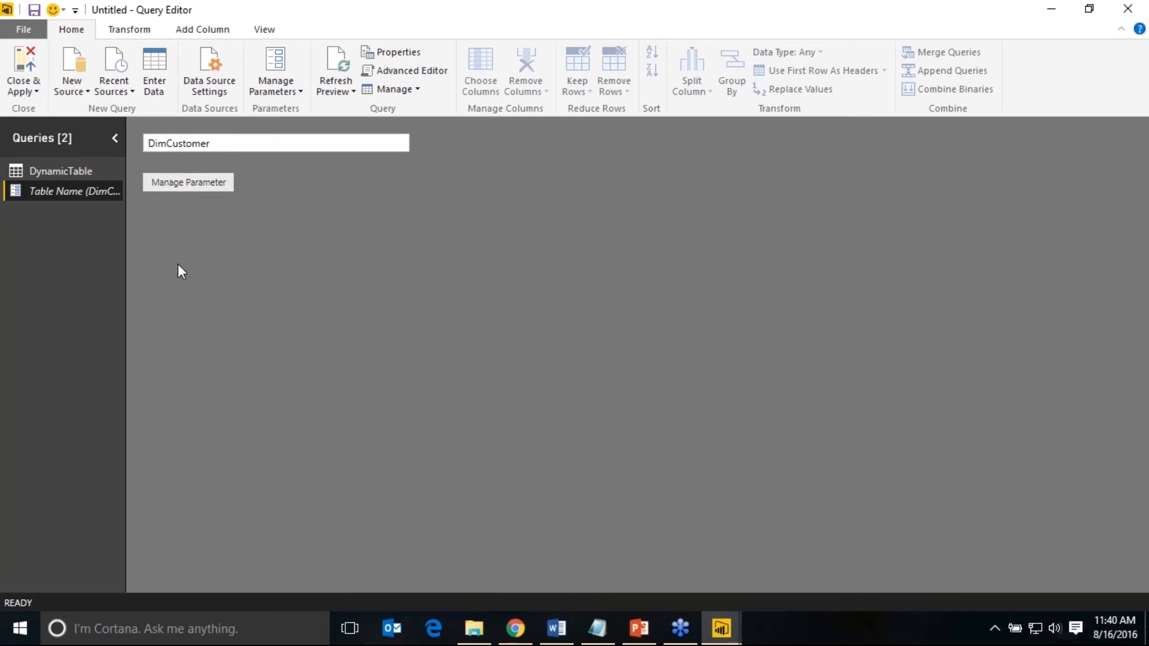
- In the DynamicTable query's M code, replace the hard-coded "DimCustomer" item with the parameter reference #"Table Name"
{"action": "left_click", "coordinate": [72, 173]}
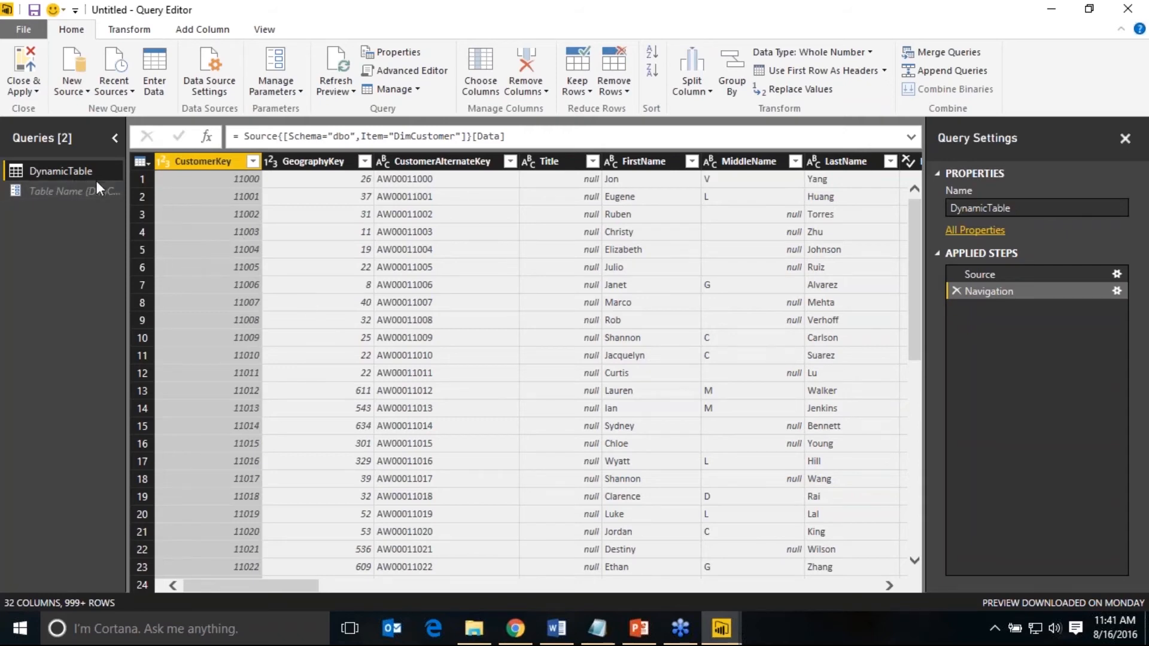
{"action": "mouse_move", "coordinate": [89, 192]}
{"action": "left_click", "coordinate": [991, 276]}
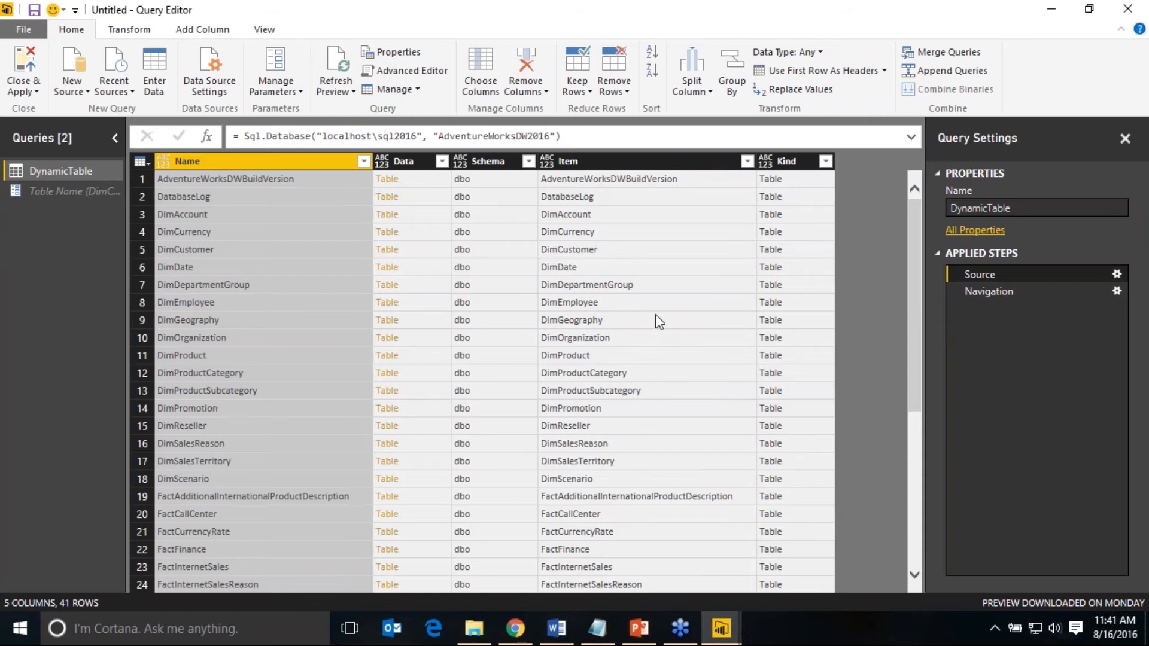
{"action": "left_click", "coordinate": [995, 293]}
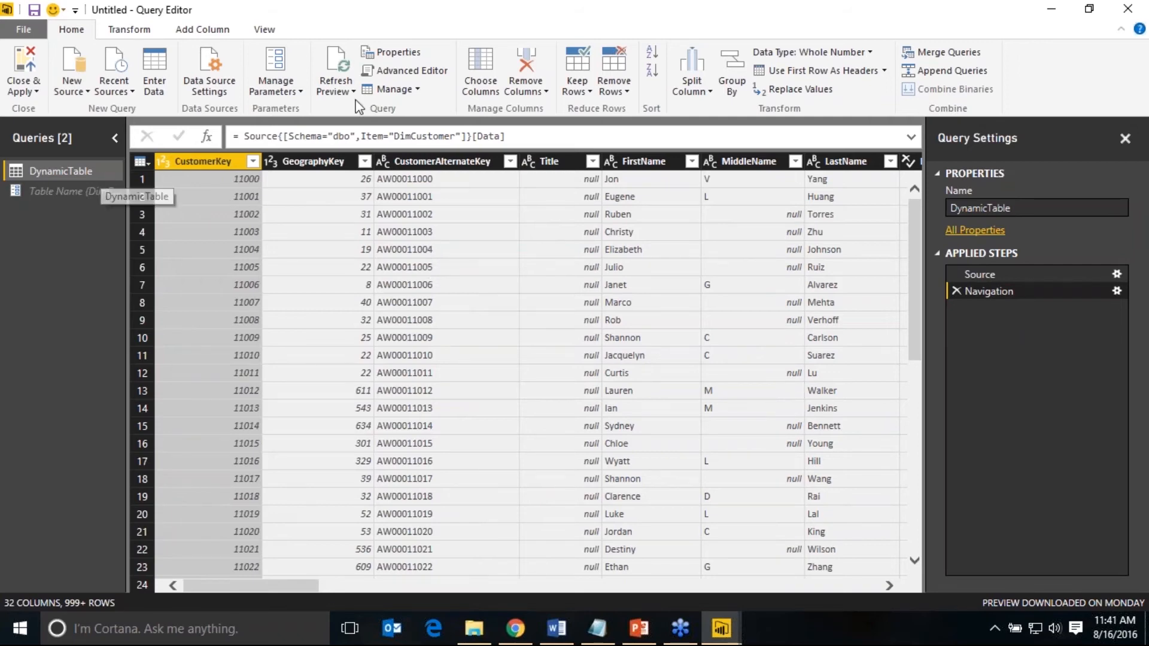
{"action": "left_click", "coordinate": [422, 69]}
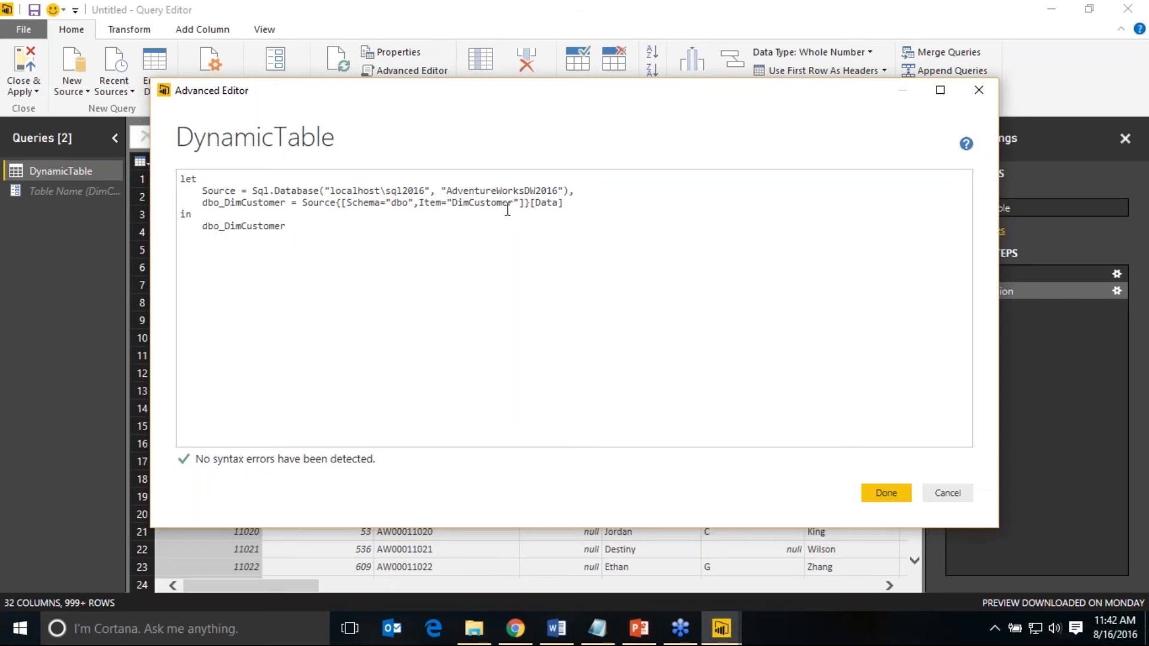
{"action": "left_click_drag", "start_coordinate": [513, 203], "coordinate": [453, 203]}
{"action": "key", "text": "BackSpace"}
{"action": "type", "text": "Table Name"}
{"action": "key", "text": "Left"}
{"action": "key", "text": "Left"}
{"action": "key", "text": "Left"}
{"action": "key", "text": "Left"}
{"action": "key", "text": "Left"}
{"action": "key", "text": "Left"}
{"action": "key", "text": "Left"}
{"action": "key", "text": "Left"}
{"action": "key", "text": "Left"}
{"action": "key", "text": "Left"}
{"action": "key", "text": "Left"}
{"action": "type", "text": "#"}
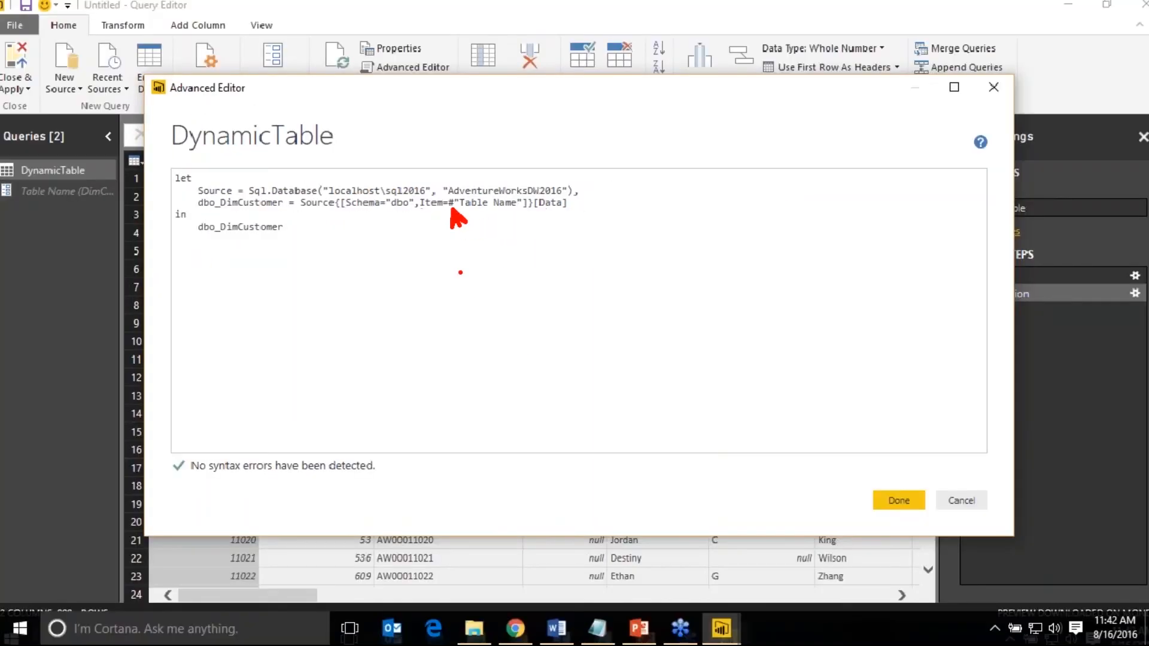
{"action": "left_click", "coordinate": [885, 493]}
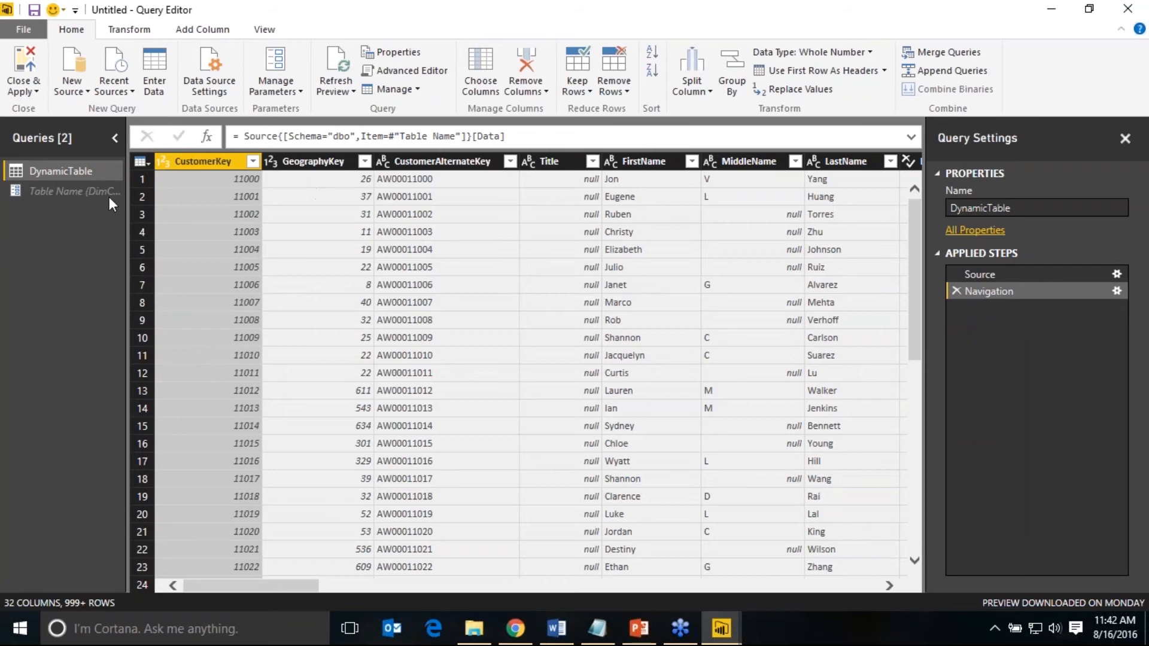
- Change the Table Name parameter's current value to DimProduct in the Query Editor
{"action": "left_click", "coordinate": [77, 194]}
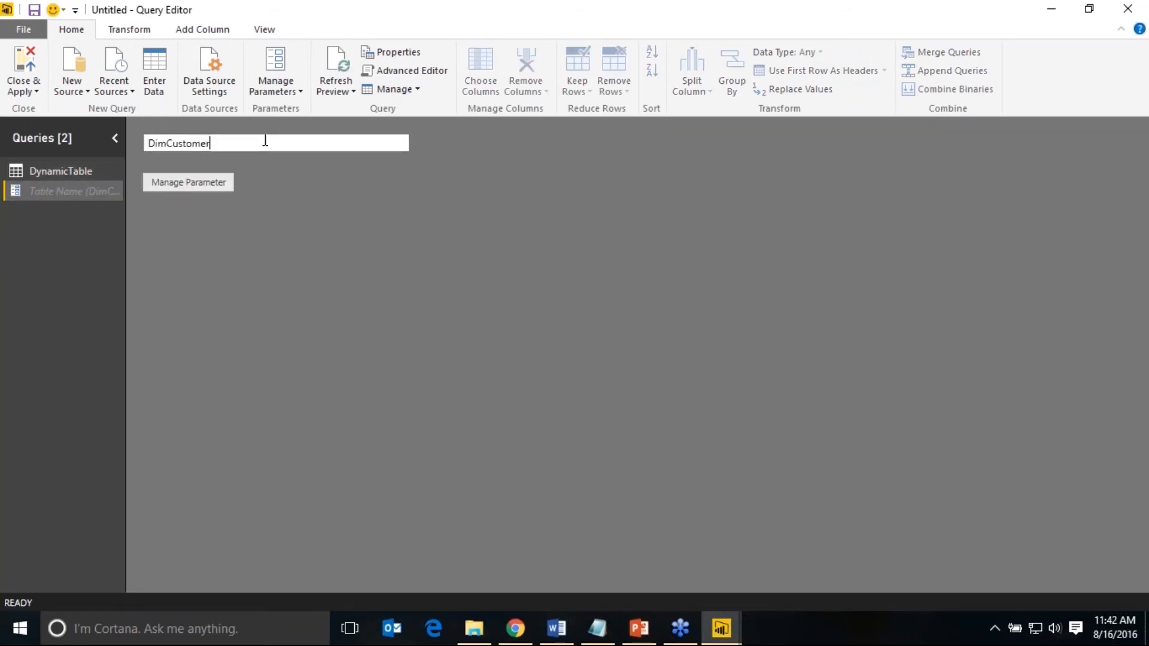
{"action": "key", "text": "BackSpace"}
{"action": "key", "text": "BackSpace"}
{"action": "key", "text": "BackSpace"}
{"action": "key", "text": "BackSpace"}
{"action": "key", "text": "BackSpace"}
{"action": "key", "text": "BackSpace"}
{"action": "key", "text": "BackSpace"}
{"action": "key", "text": "BackSpace"}
{"action": "type", "text": "Product"}
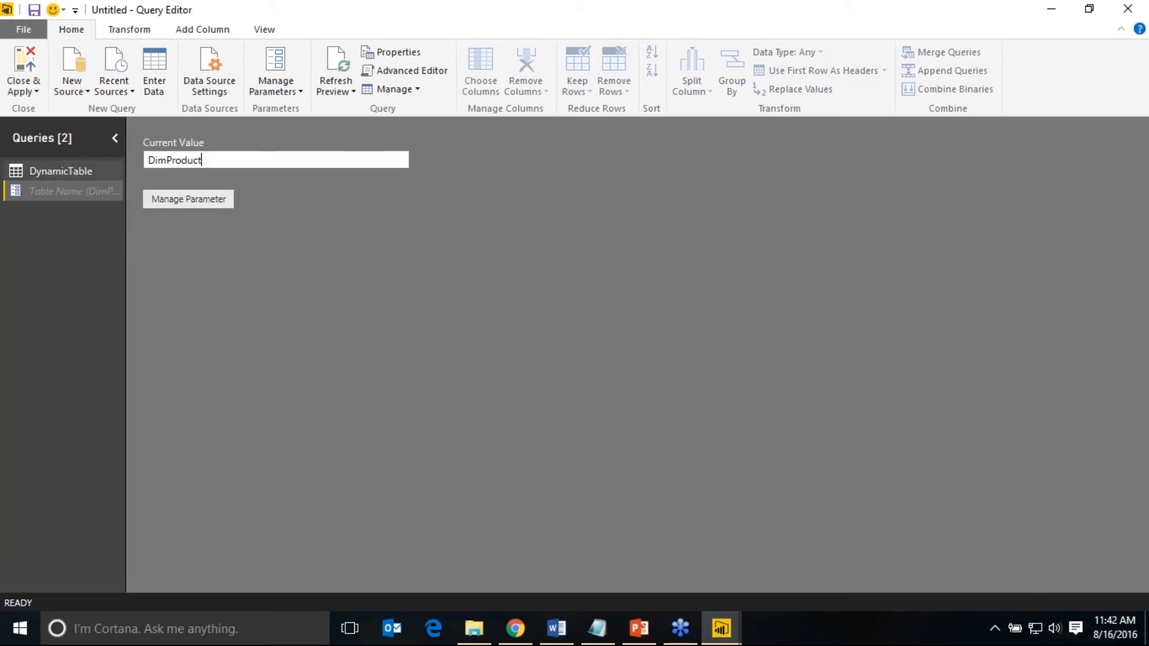
- Refresh the DynamicTable preview, apply the queries to the report, and collapse the table's field list
{"action": "left_click", "coordinate": [59, 170]}
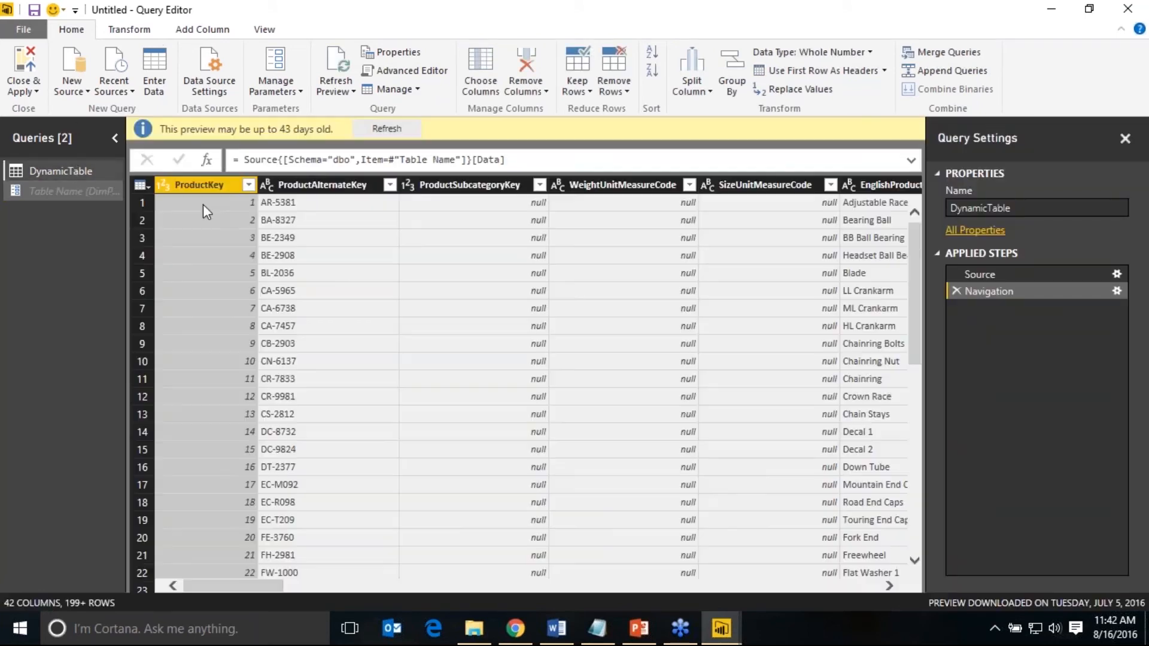
{"action": "left_click", "coordinate": [388, 132]}
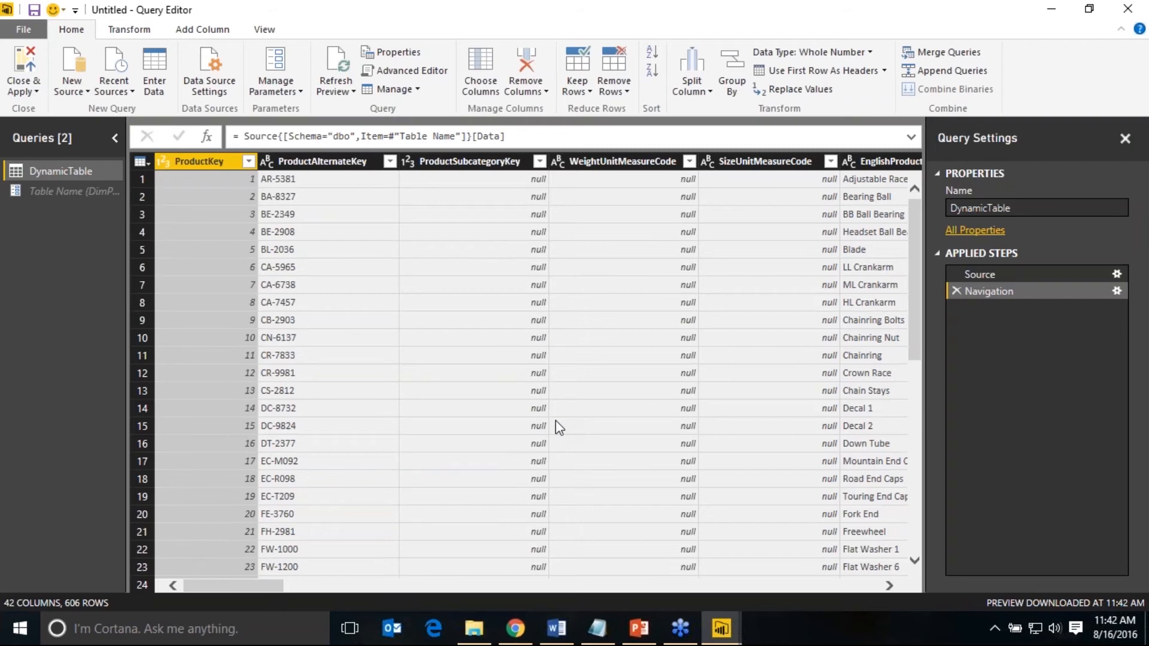
{"action": "left_click", "coordinate": [25, 61]}
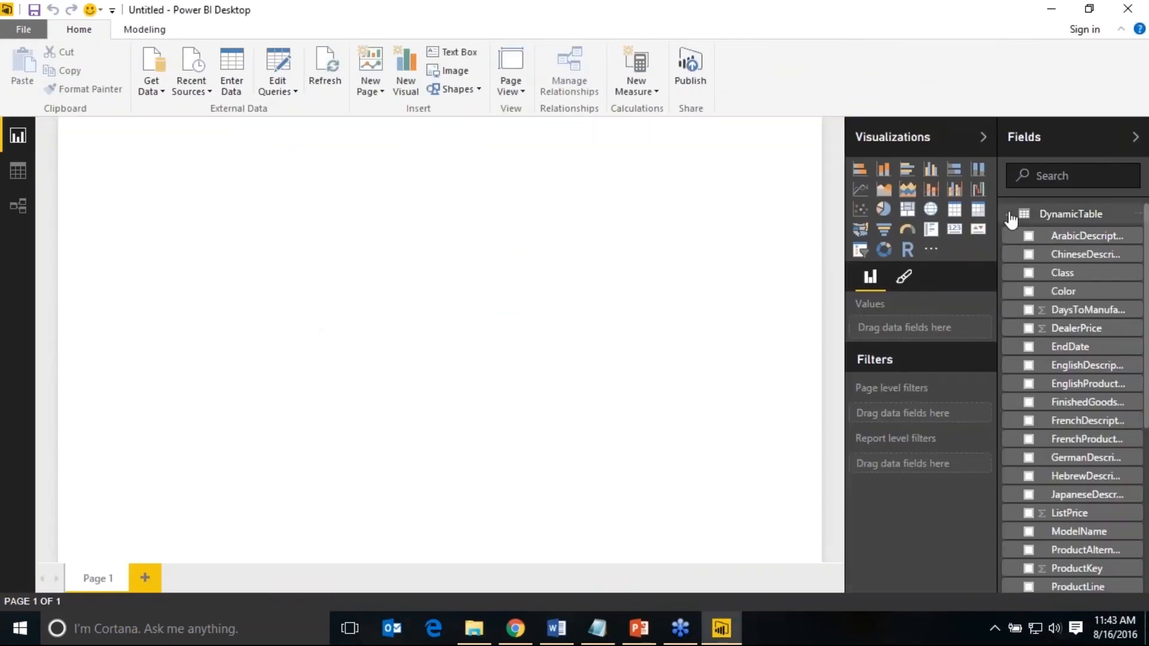
{"action": "left_click", "coordinate": [1023, 216]}
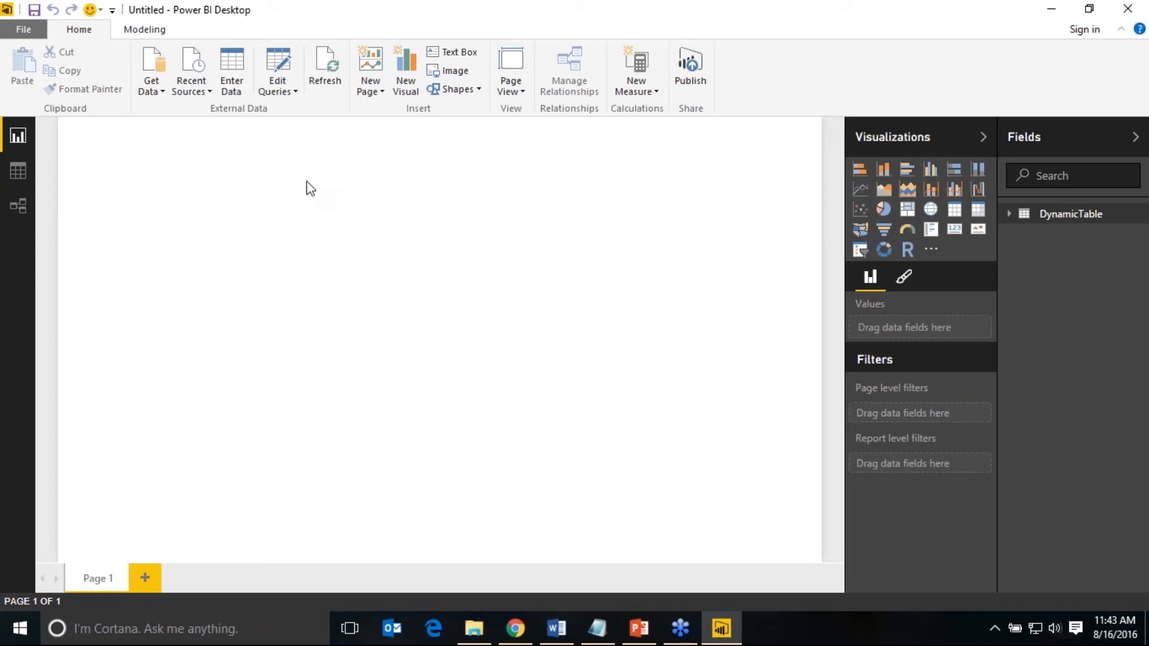
- Set the Table Name parameter to DimGeography from the report and apply the pending query changes
{"action": "left_click", "coordinate": [278, 95]}
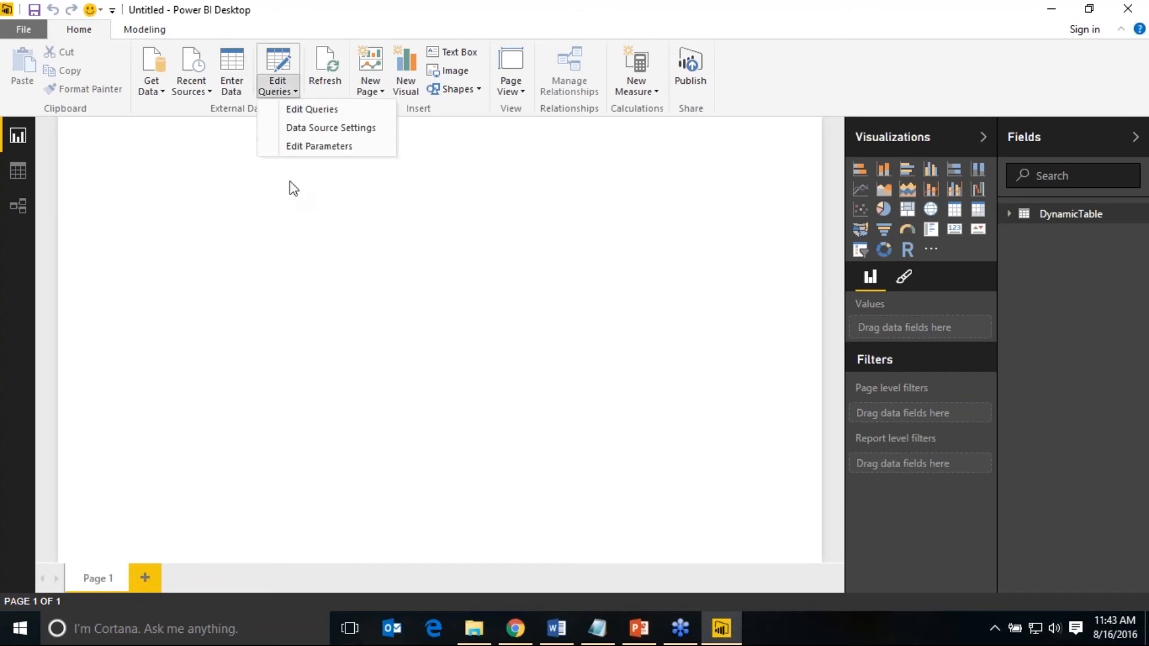
{"action": "left_click", "coordinate": [312, 149]}
{"action": "left_click_drag", "start_coordinate": [328, 307], "coordinate": [364, 308]}
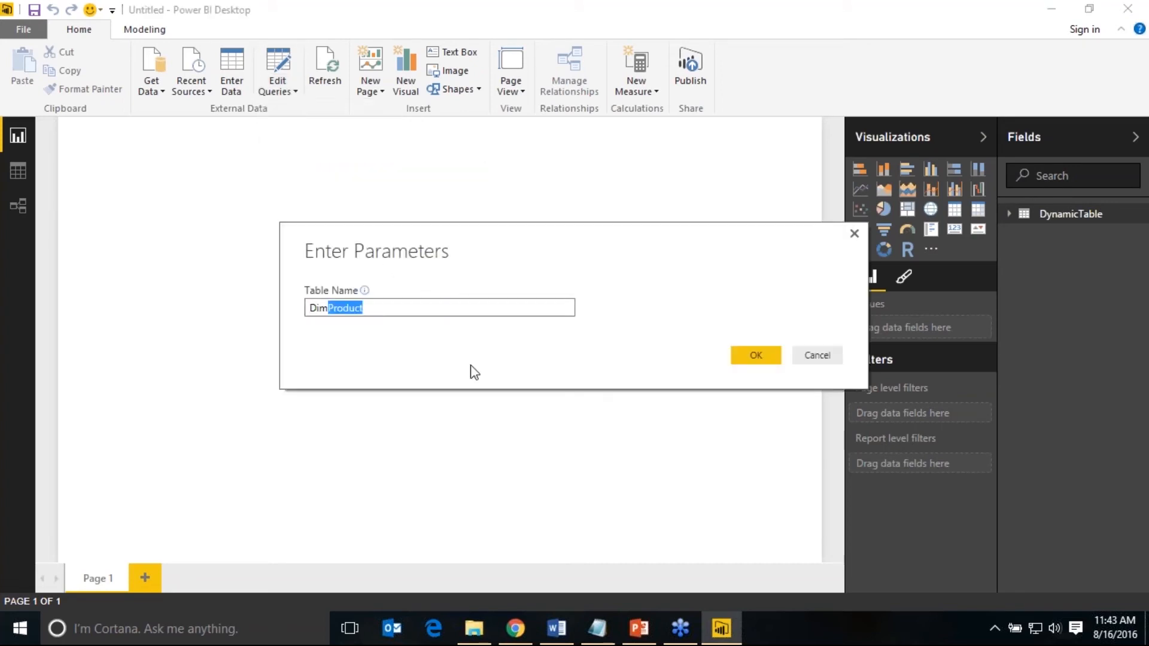
{"action": "type", "text": "Georgaph"}
{"action": "key", "text": "BackSpace"}
{"action": "key", "text": "BackSpace"}
{"action": "key", "text": "BackSpace"}
{"action": "key", "text": "BackSpace"}
{"action": "key", "text": "BackSpace"}
{"action": "key", "text": "BackSpace"}
{"action": "type", "text": "ography"}
{"action": "left_click", "coordinate": [765, 359]}
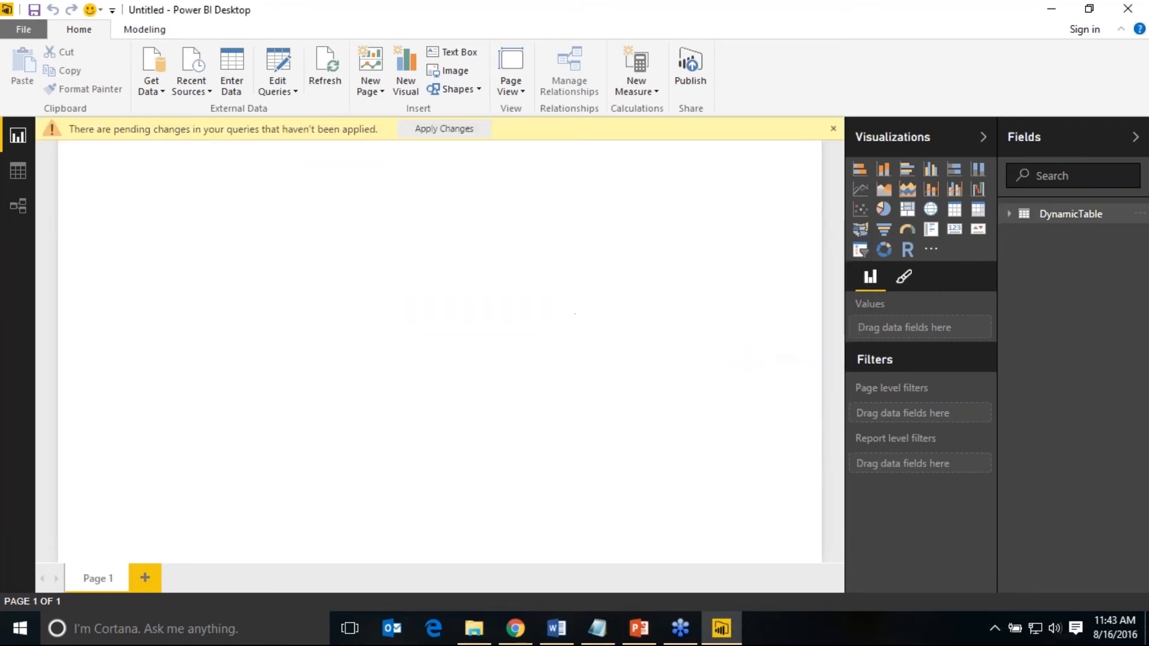
{"action": "left_click", "coordinate": [444, 129]}
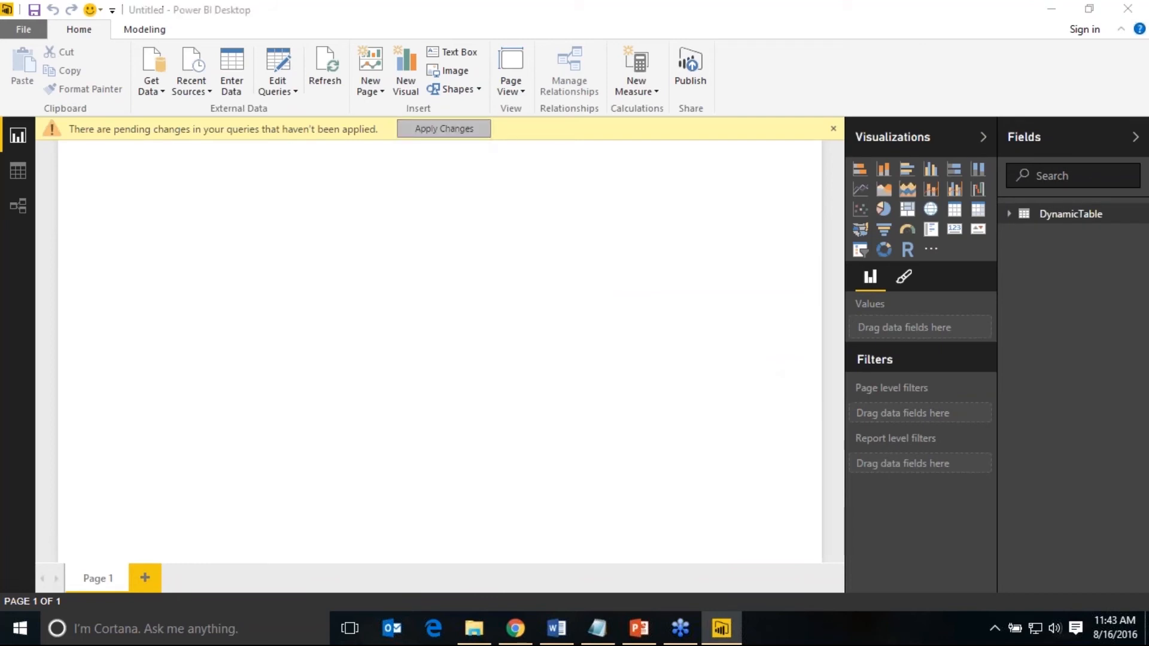
- Expand the DynamicTable field list to examine the geography columns, and collapse it again
{"action": "left_click", "coordinate": [1011, 216]}
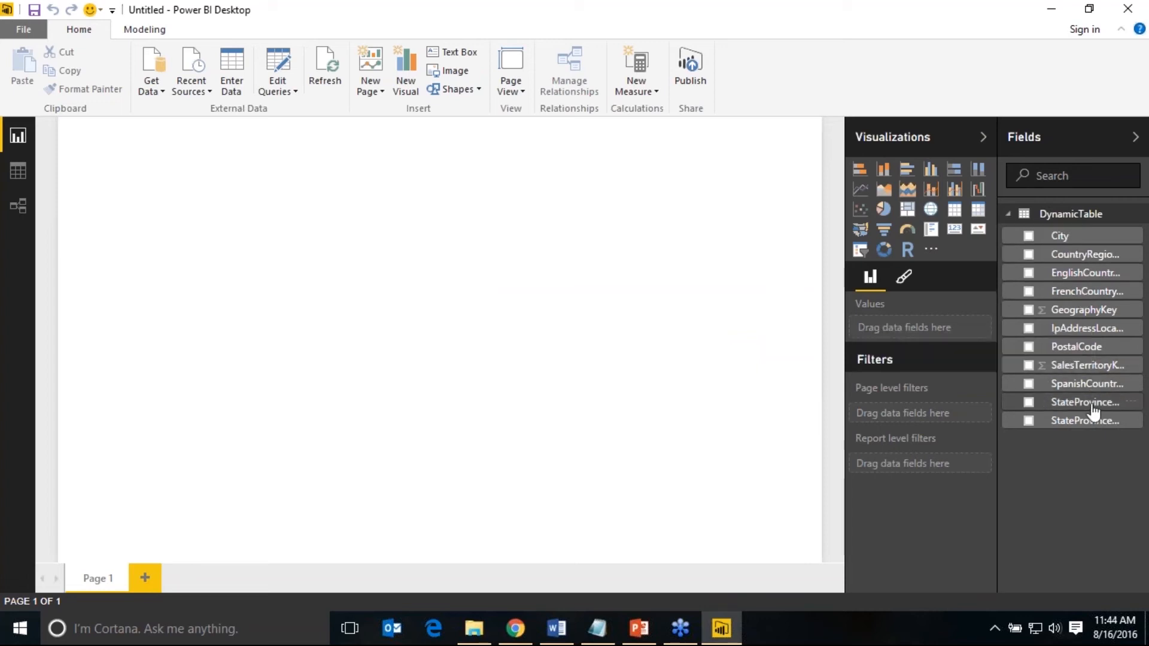
{"action": "left_click", "coordinate": [1018, 215]}
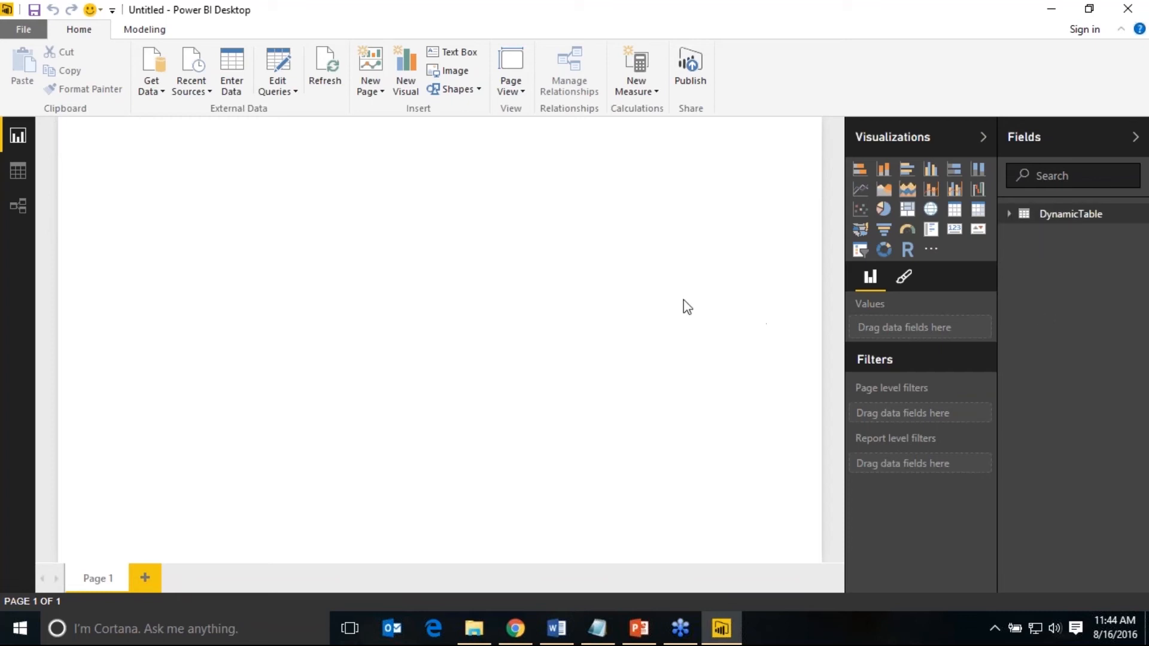
{"action": "key", "text": "alt+Tab"}
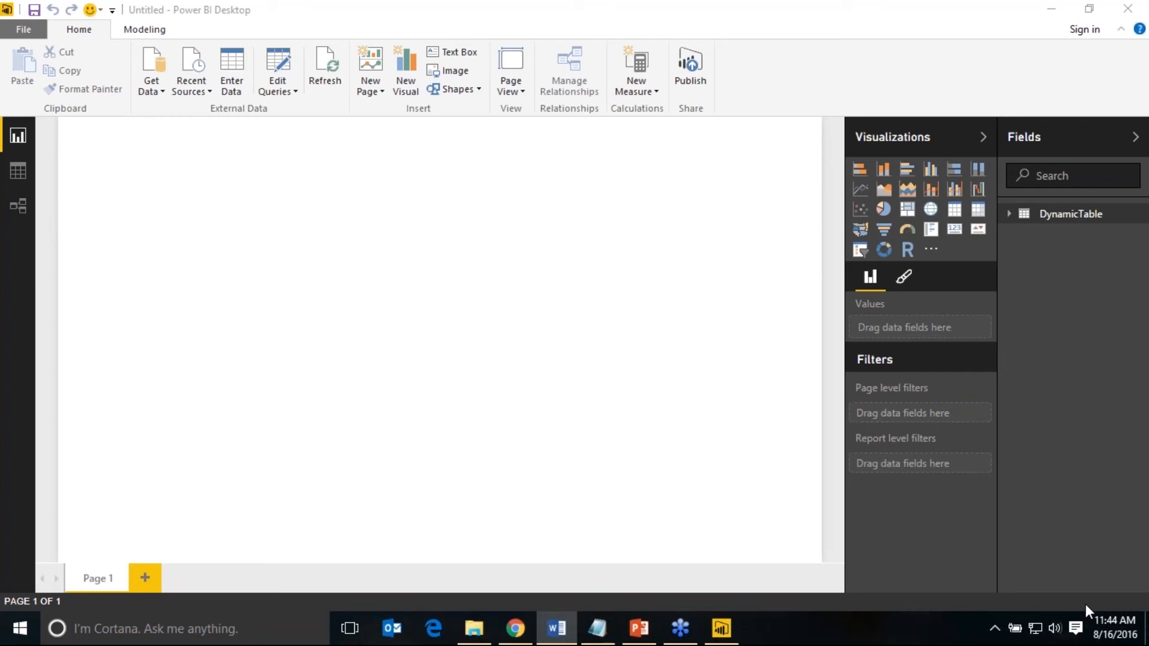
- Open the Query Editor and delete both the DynamicTable query and the Table Name parameter
{"action": "left_click", "coordinate": [277, 87]}
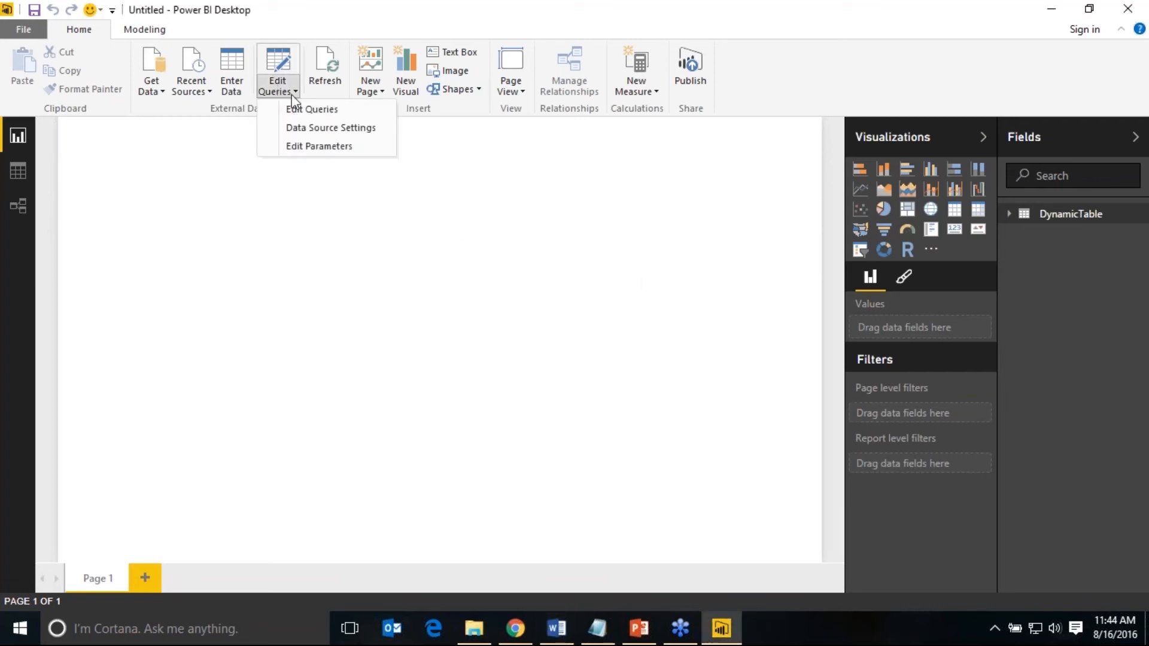
{"action": "left_click", "coordinate": [312, 109]}
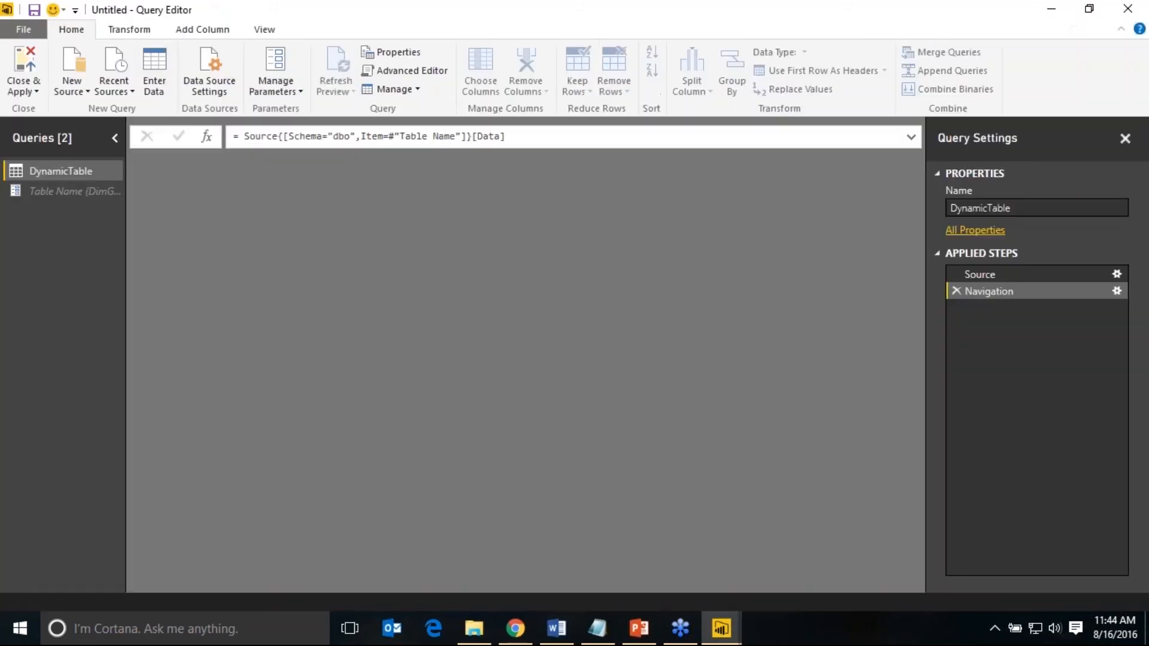
{"action": "left_click", "coordinate": [66, 191]}
{"action": "key", "text": "Delete"}
{"action": "key", "text": "Return"}
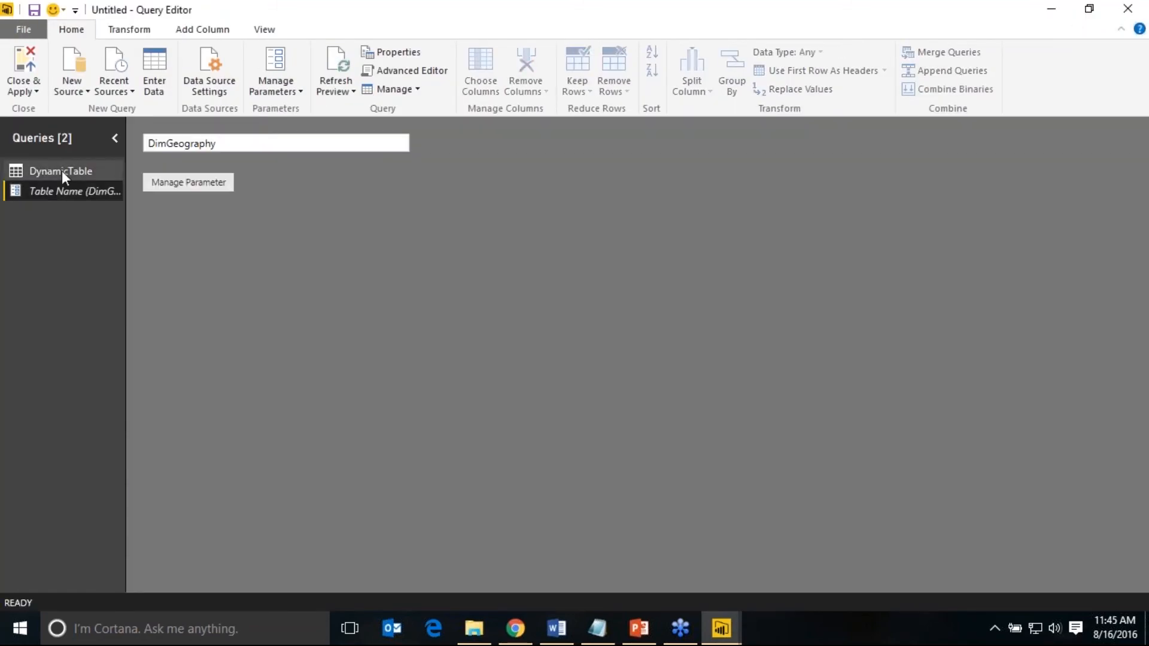
{"action": "left_click", "coordinate": [63, 171]}
{"action": "key", "text": "Delete"}
{"action": "key", "text": "Return"}
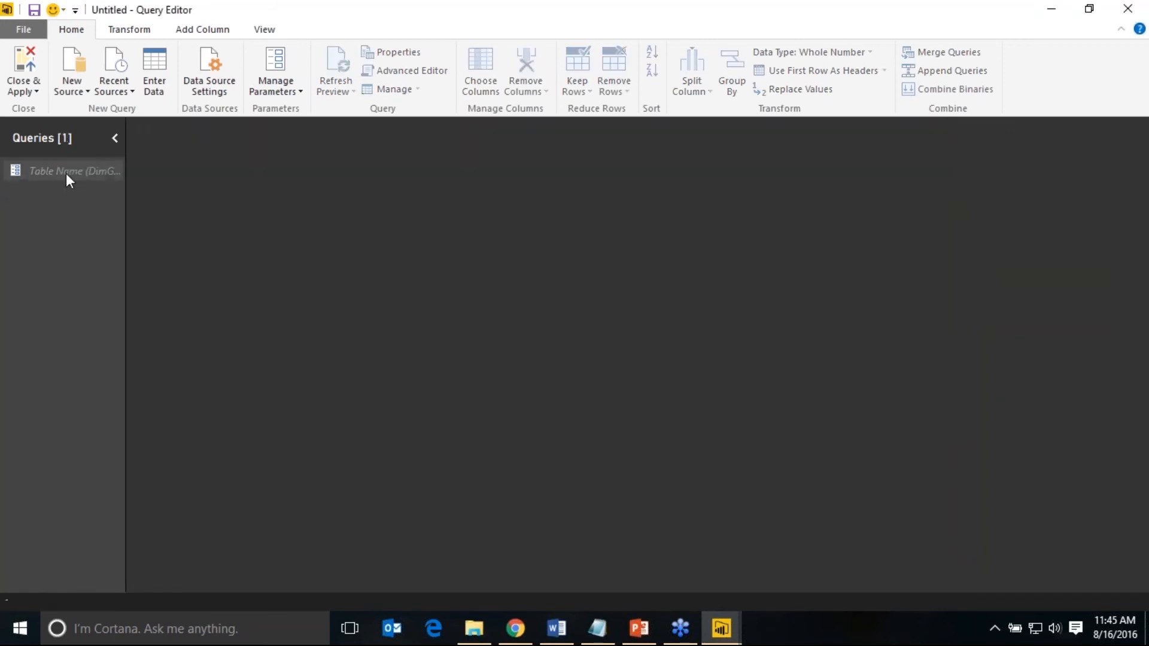
{"action": "key", "text": "Delete"}
{"action": "key", "text": "Return"}
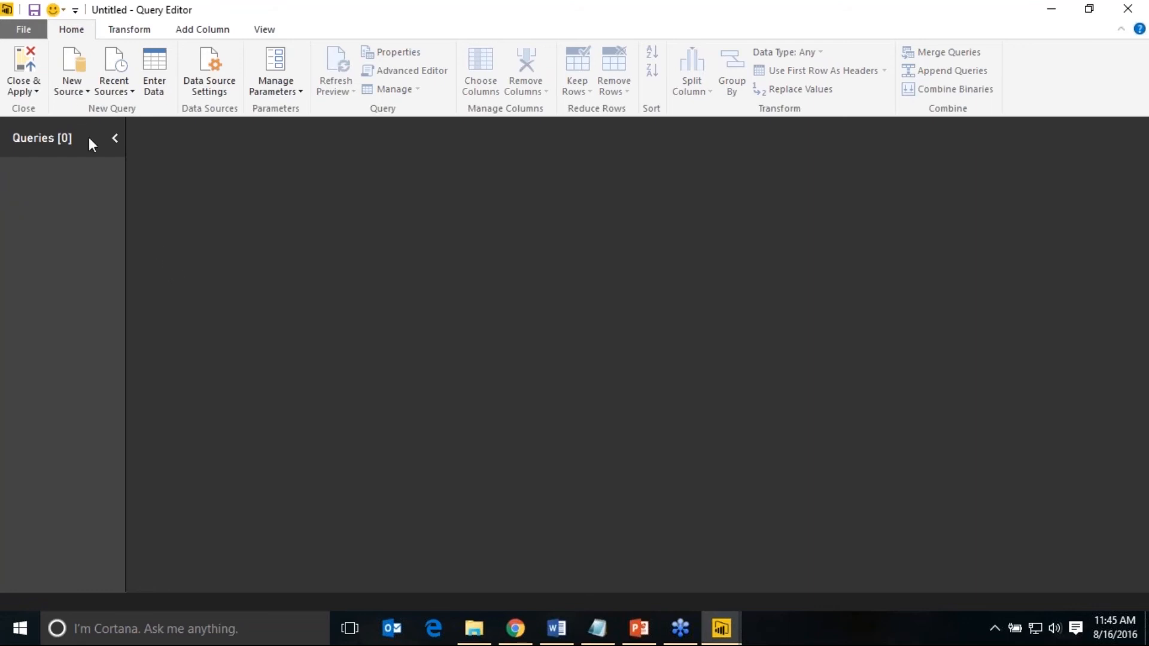
- Start a new SQL Server source with localhost\sql2016 as the fixed text server name
{"action": "left_click", "coordinate": [73, 89]}
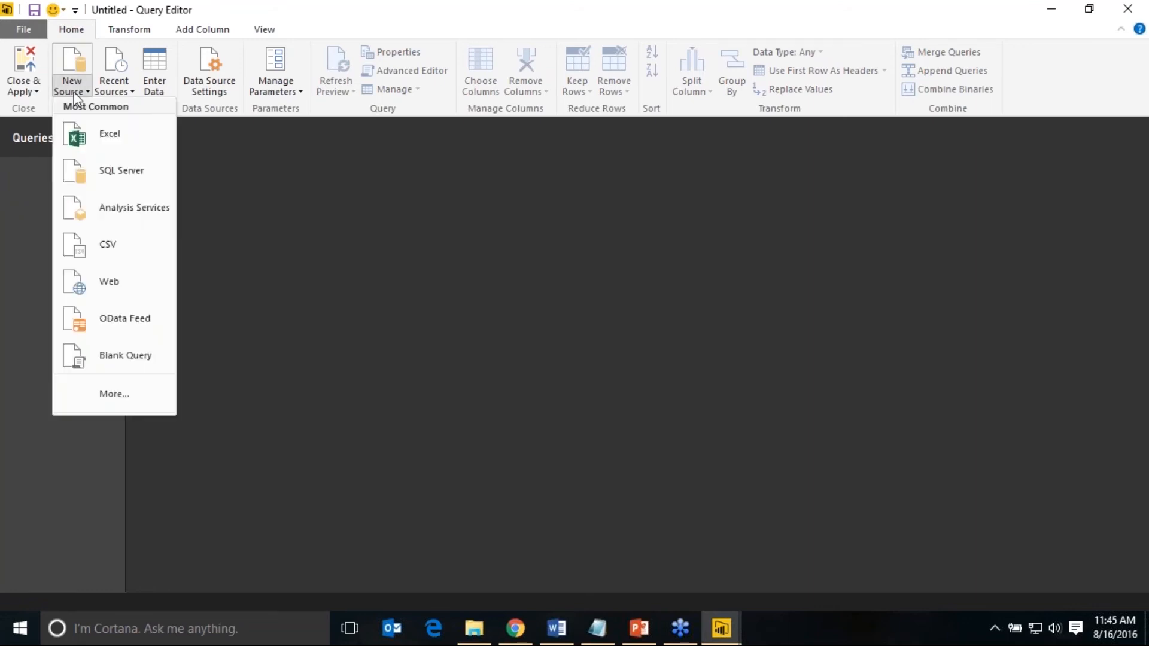
{"action": "left_click", "coordinate": [111, 176]}
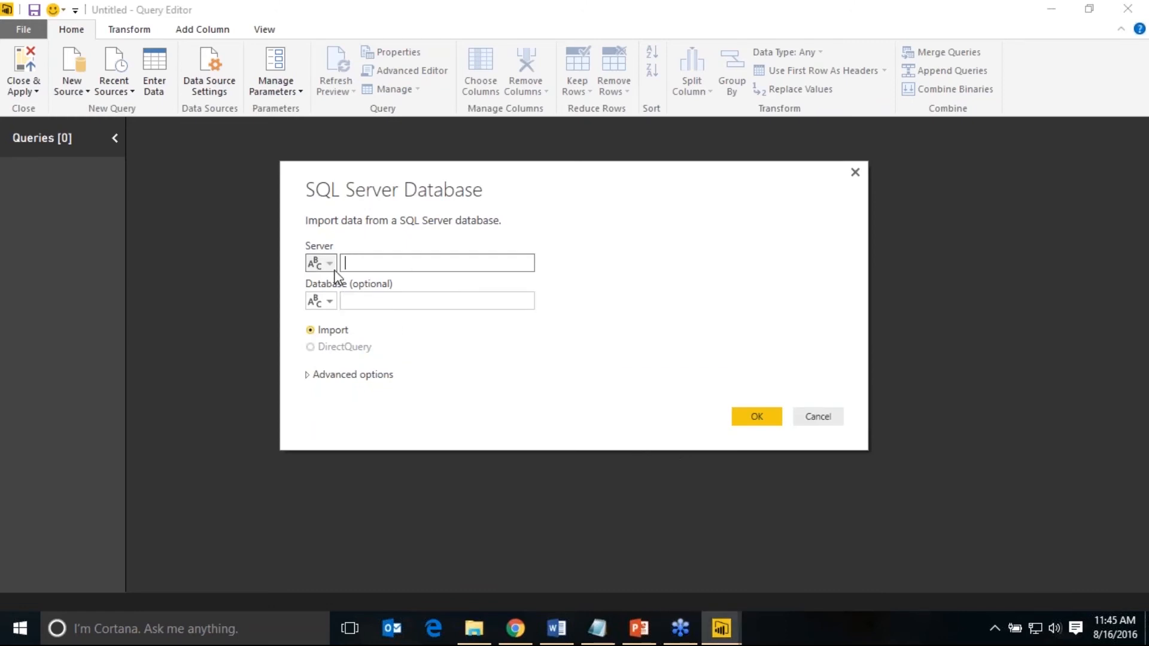
{"action": "type", "text": "localhost\\s"}
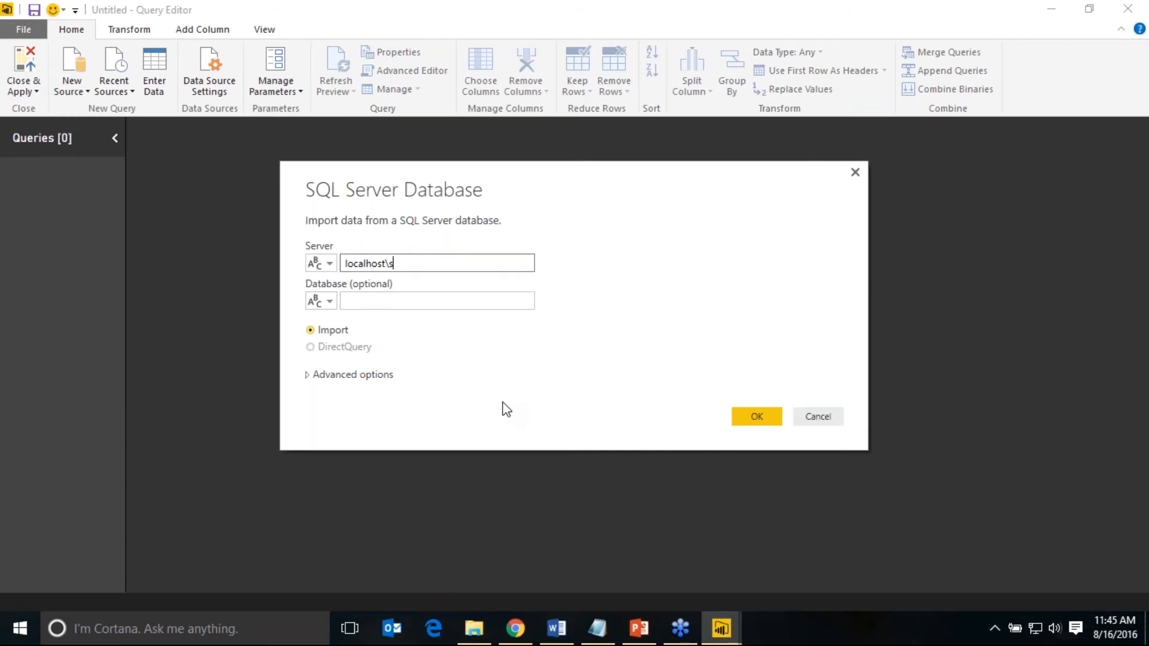
{"action": "type", "text": "ql2015"}
{"action": "left_click", "coordinate": [328, 265]}
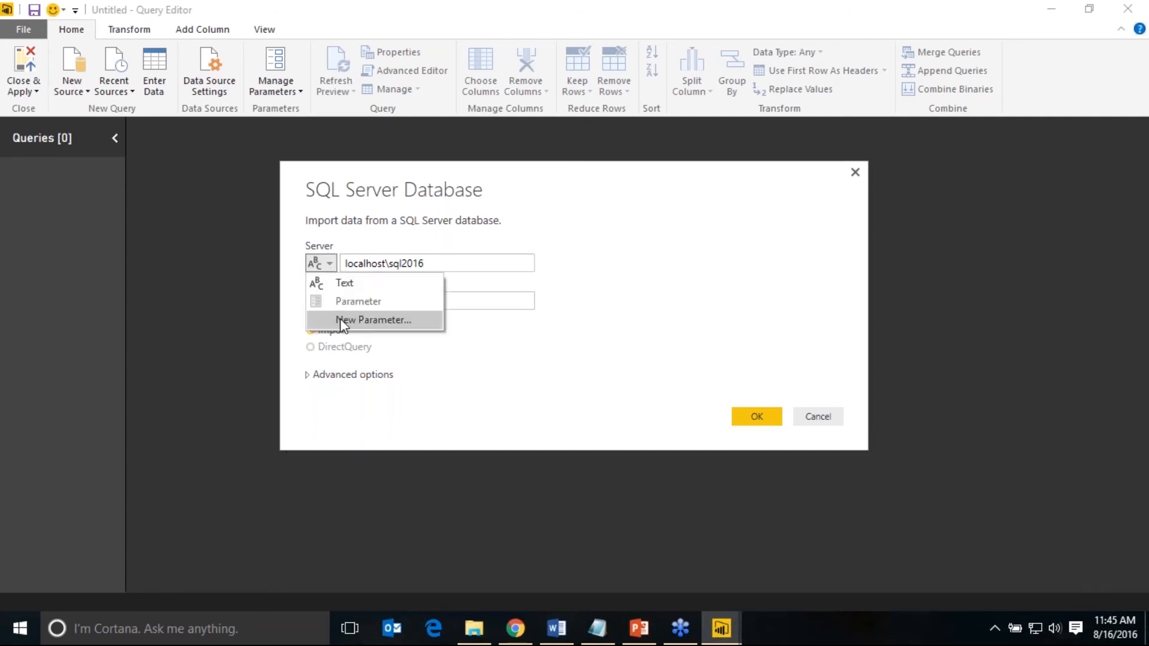
{"action": "left_click", "coordinate": [556, 278]}
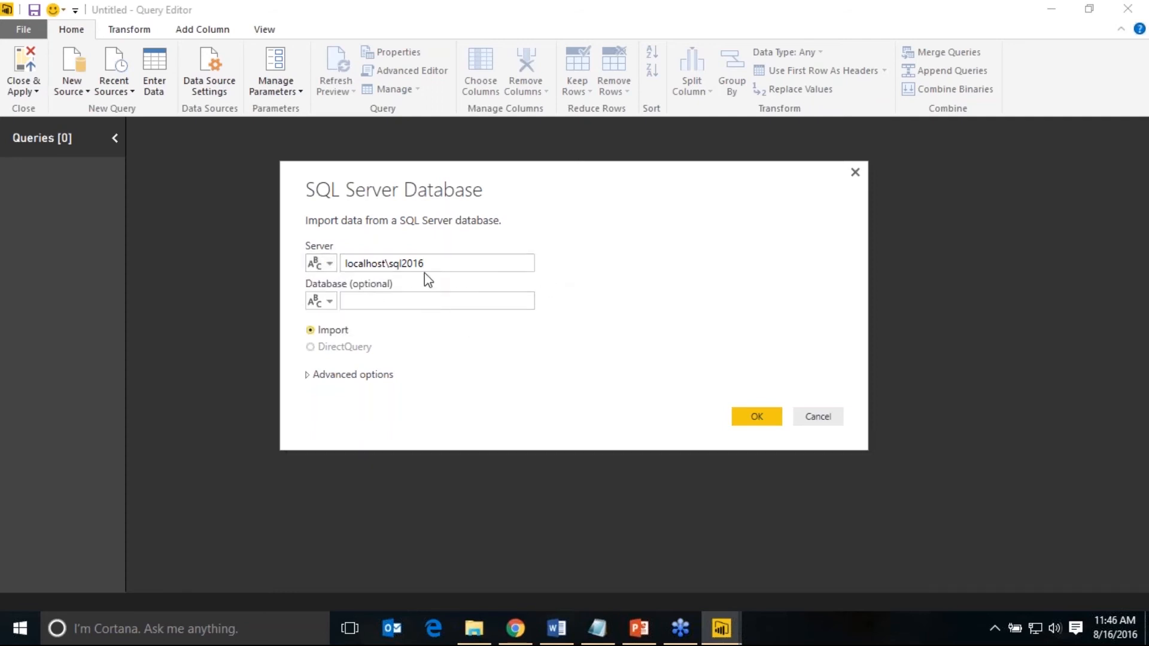
- Create a new parameter for the database field, named Database and described as "Select the environment you would like your reports based on."
{"action": "left_click", "coordinate": [331, 303]}
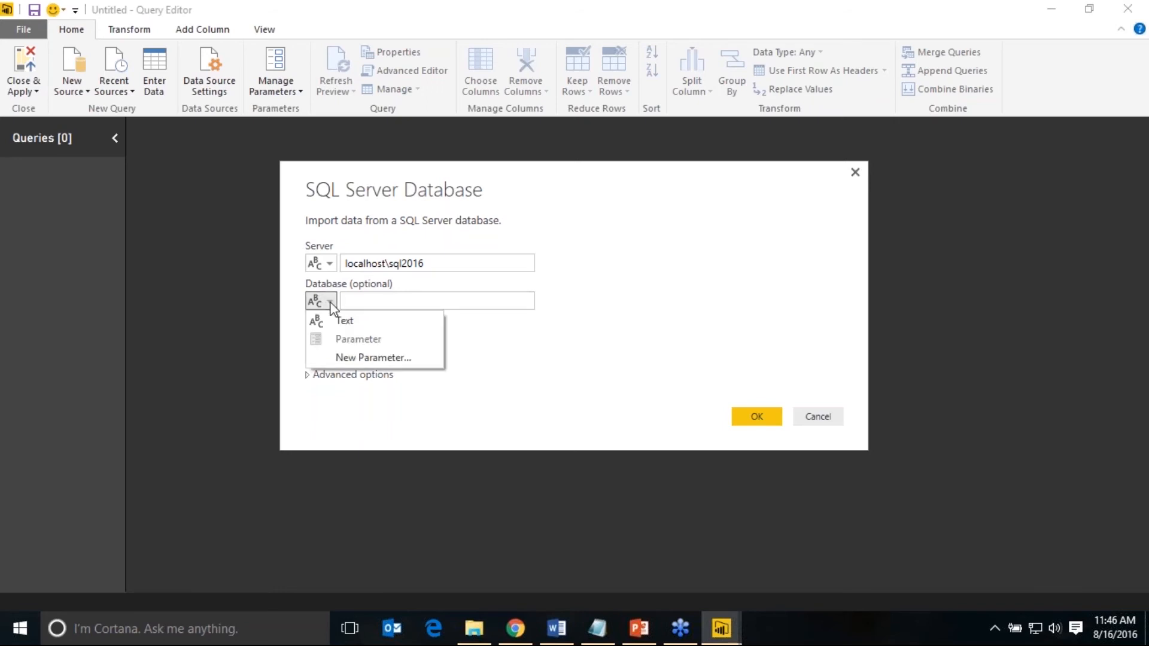
{"action": "left_click", "coordinate": [400, 361]}
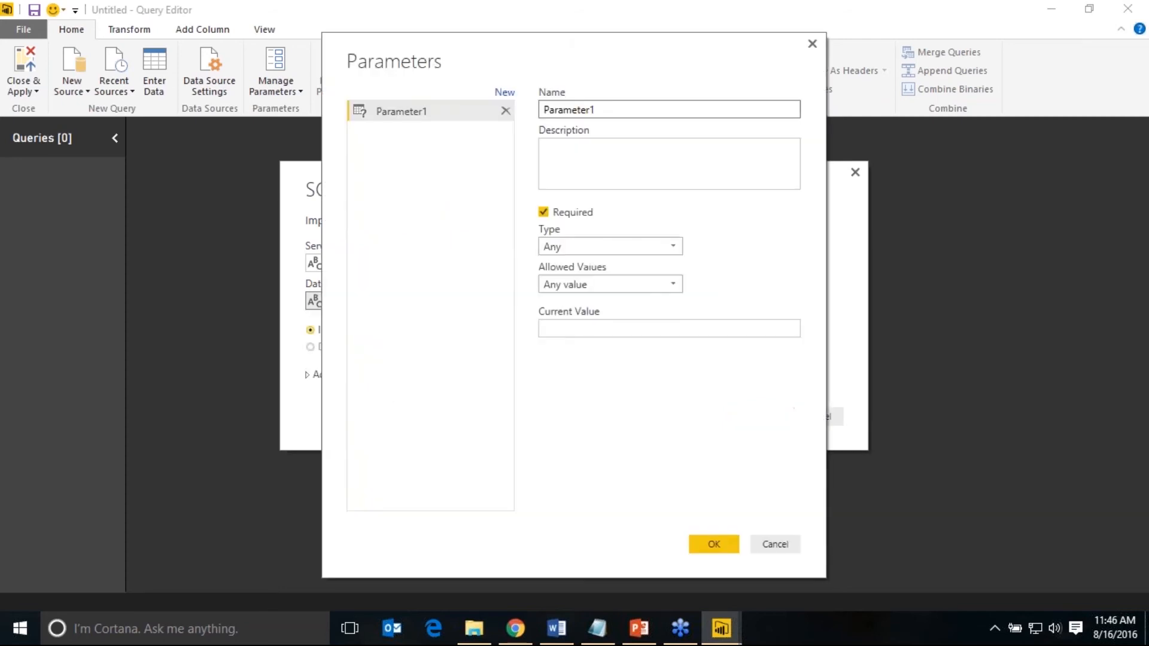
{"action": "left_click", "coordinate": [598, 109]}
{"action": "double_click", "coordinate": [603, 109]}
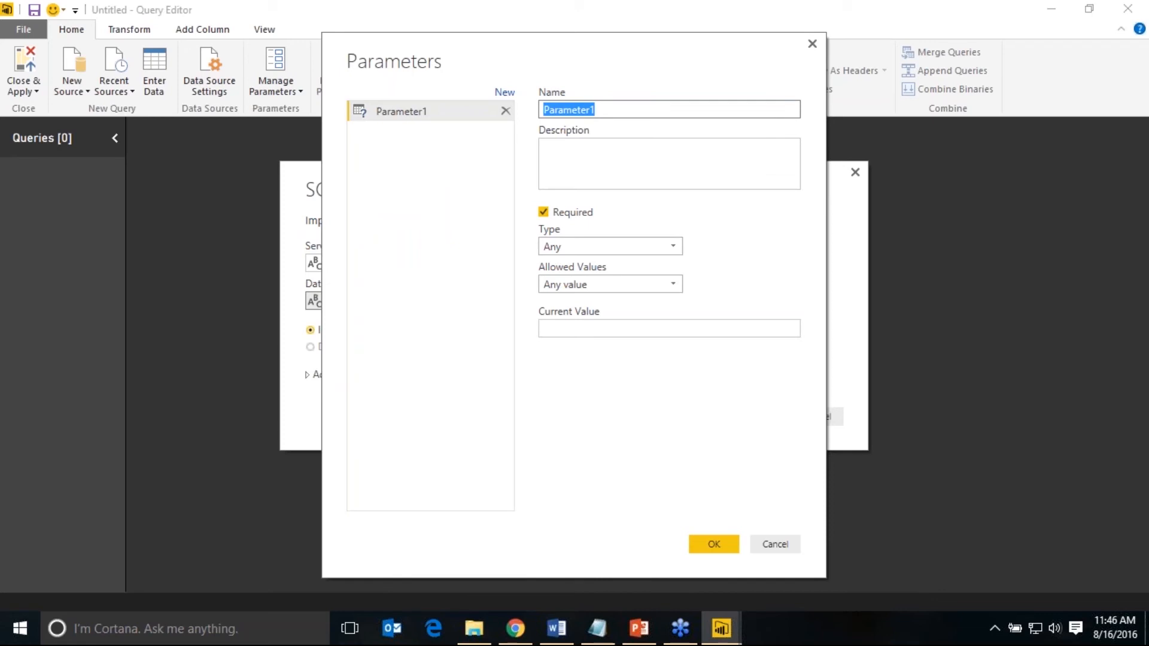
{"action": "type", "text": "Database"}
{"action": "left_click", "coordinate": [599, 172]}
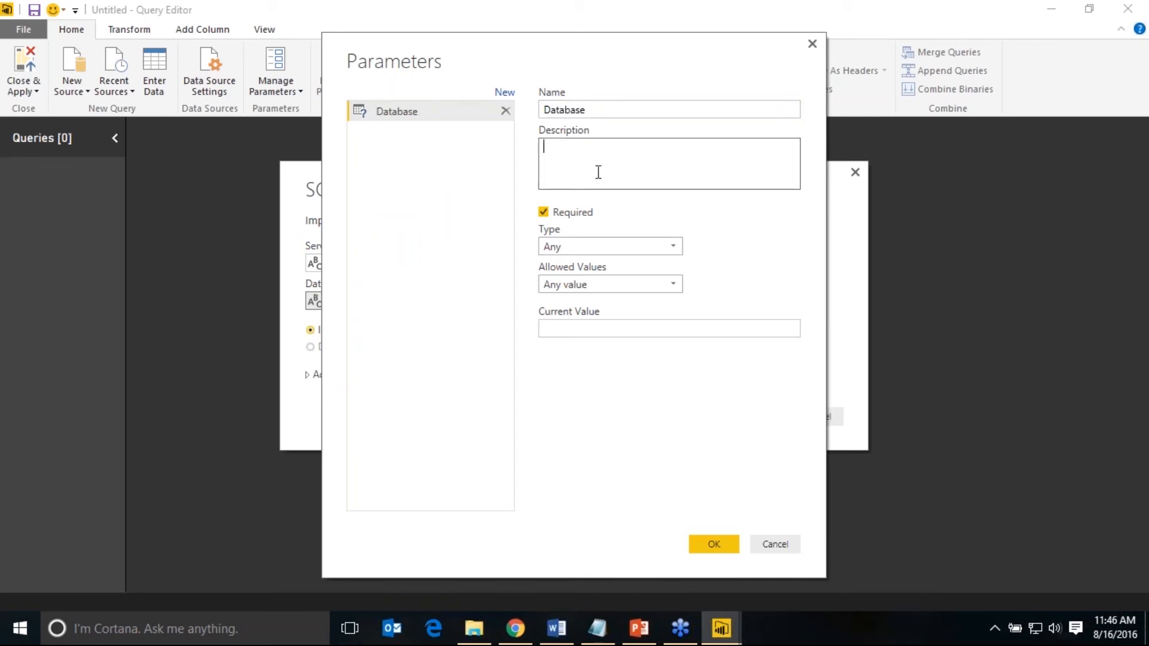
{"action": "type", "text": "Select the environment you wou"}
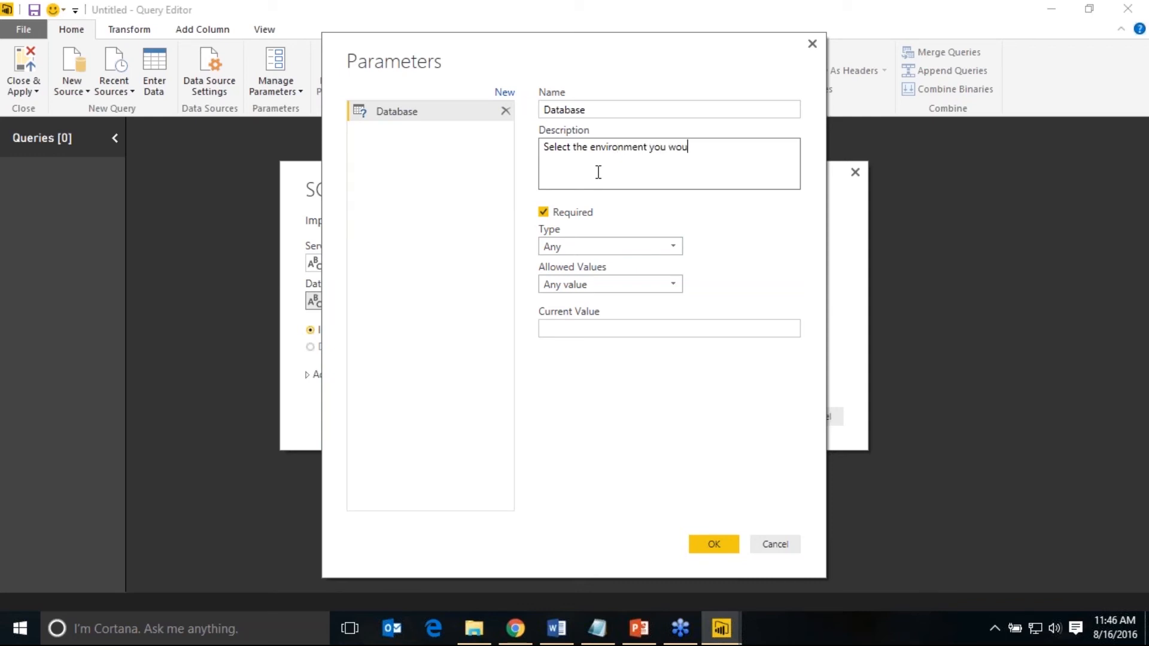
{"action": "type", "text": "ld like your reports based on."}
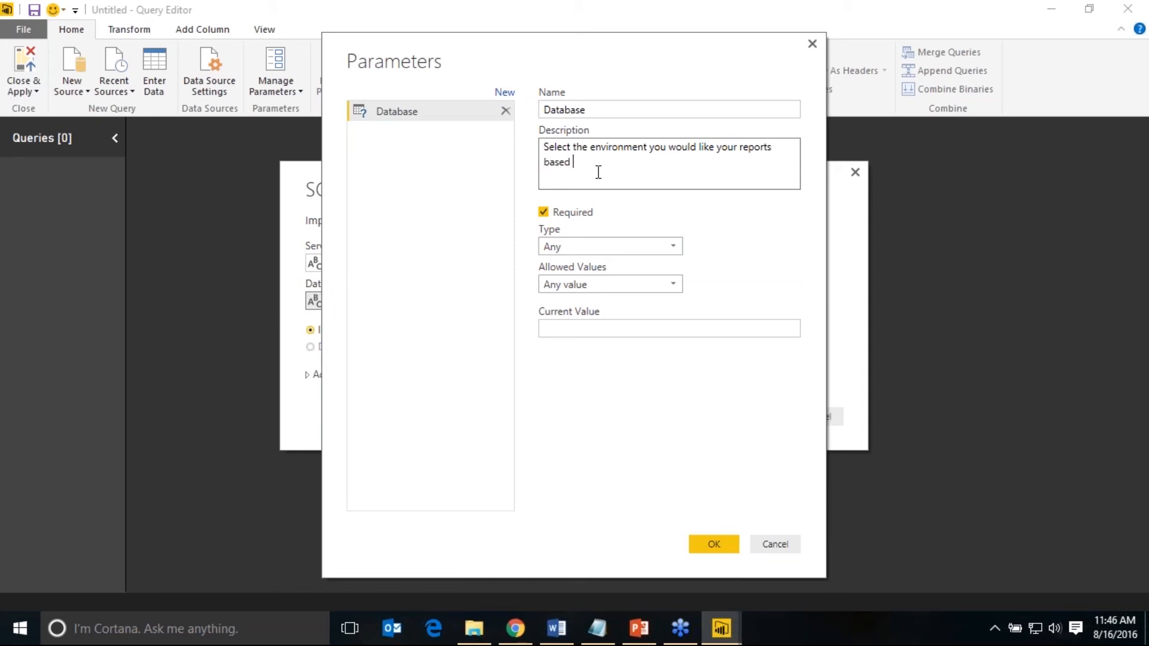
- Set the Database parameter's type to Text and its allowed values to List of values
{"action": "left_click", "coordinate": [631, 246]}
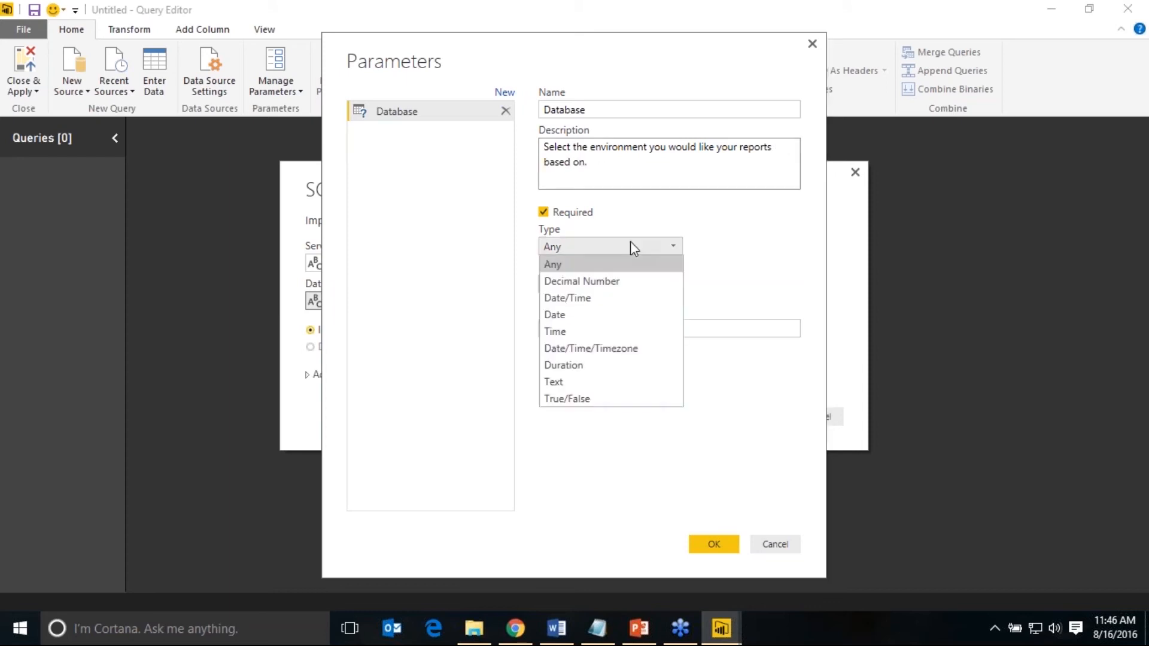
{"action": "left_click", "coordinate": [604, 383]}
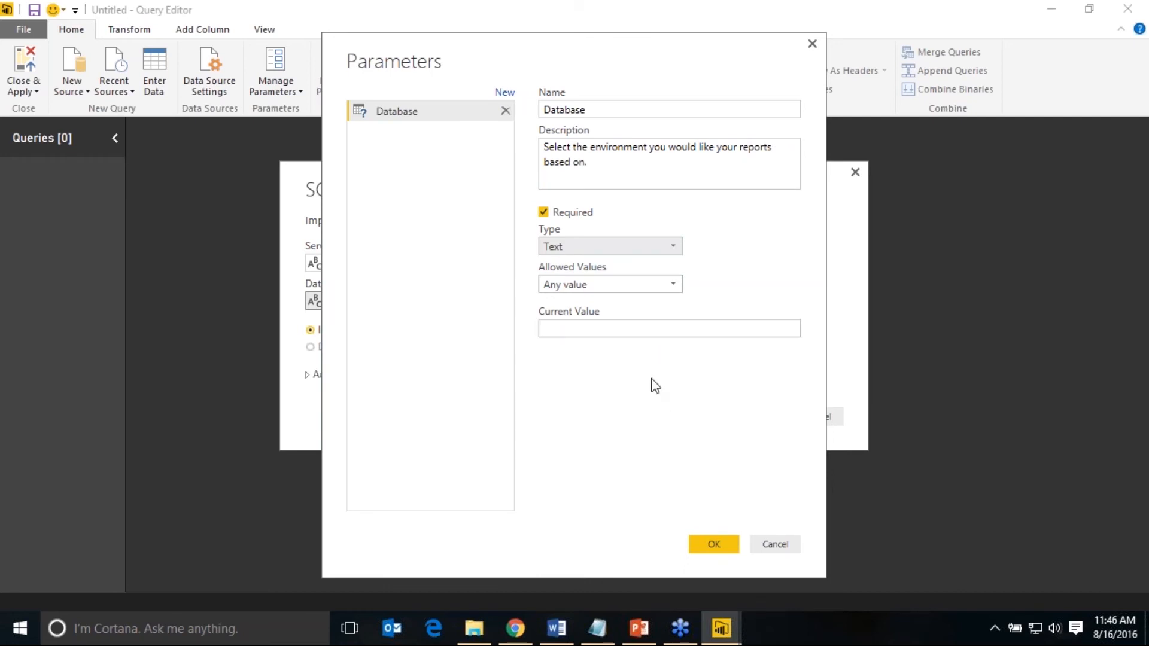
{"action": "left_click", "coordinate": [652, 286]}
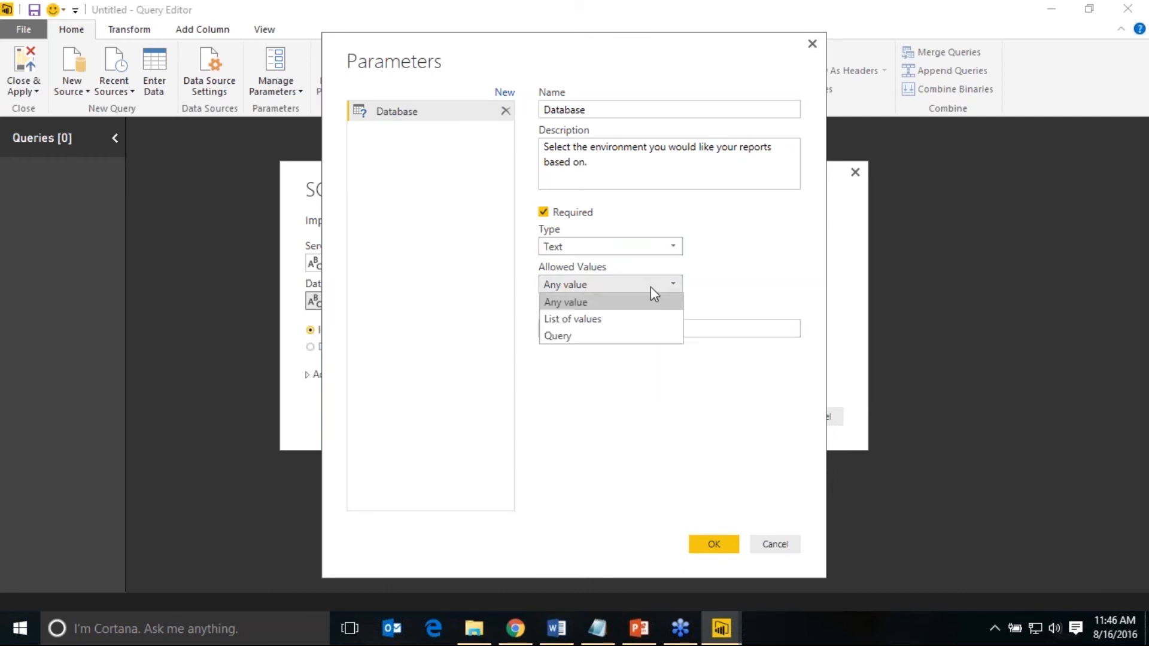
{"action": "left_click", "coordinate": [587, 323]}
- Enter AdventureWorksDW2012 as the first allowed value of the Database parameter
{"action": "left_click", "coordinate": [590, 326]}
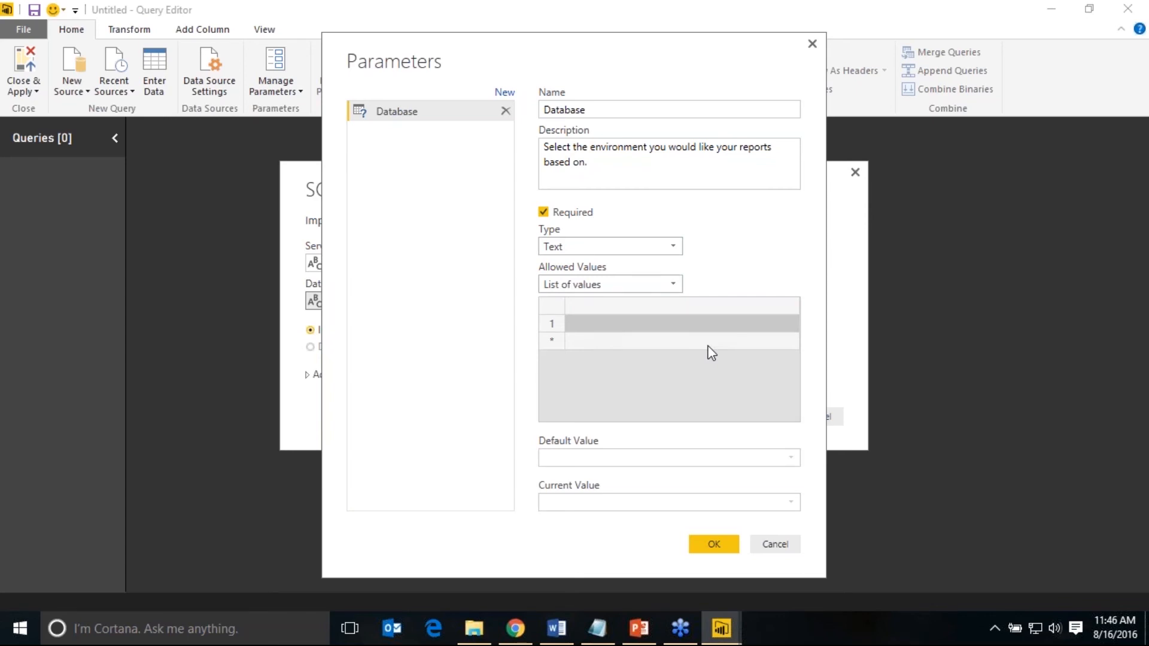
{"action": "type", "text": "Advent"}
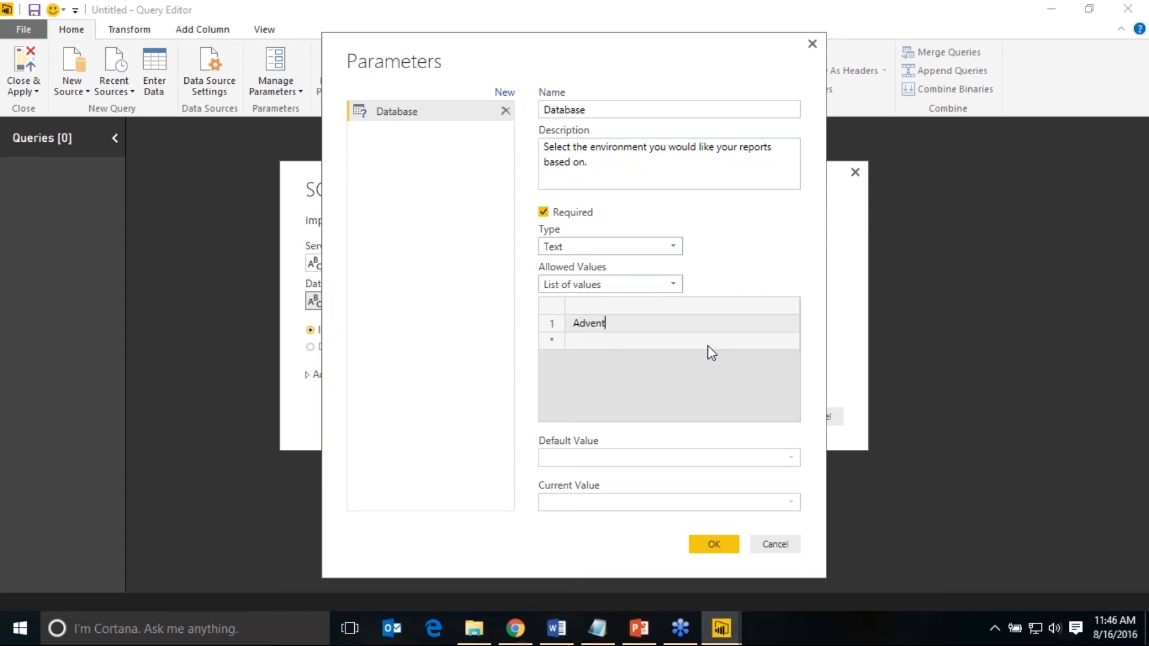
{"action": "type", "text": "ureWorkdsDW"}
{"action": "key", "text": "Left"}
{"action": "key", "text": "Left"}
{"action": "key", "text": "BackSpace"}
{"action": "key", "text": "BackSpace"}
{"action": "type", "text": "s"}
{"action": "key", "text": "Return"}
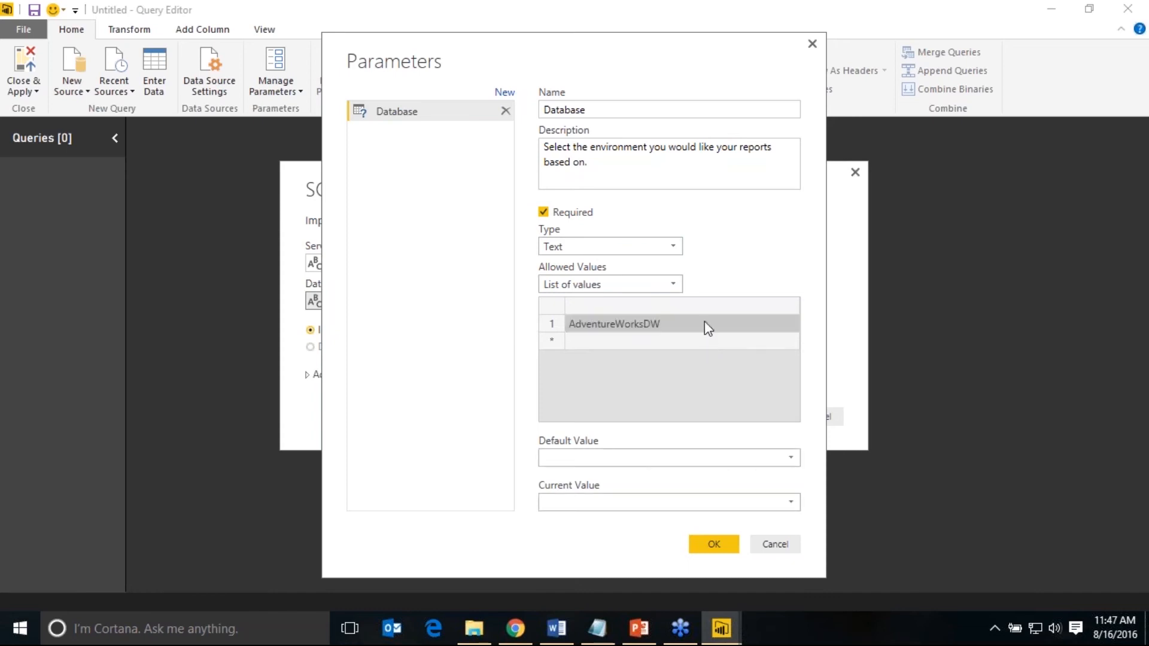
{"action": "left_click", "coordinate": [705, 323]}
{"action": "left_click", "coordinate": [705, 322]}
{"action": "type", "text": "2012"}
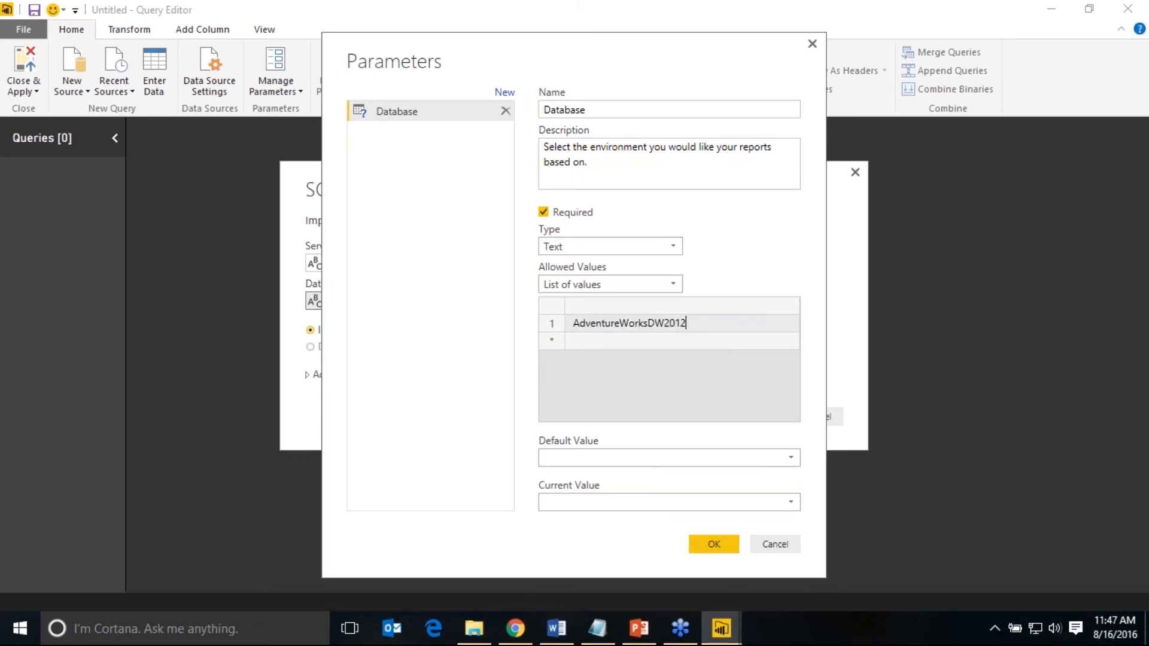
- Copy the first allowed value into a second row and edit it to AdventureWorksDW2016
{"action": "left_click", "coordinate": [692, 346]}
{"action": "left_click", "coordinate": [696, 328]}
{"action": "left_click", "coordinate": [694, 326]}
{"action": "left_click", "coordinate": [689, 326]}
{"action": "left_click_drag", "start_coordinate": [689, 326], "coordinate": [569, 328]}
{"action": "key", "text": "ctrl+c"}
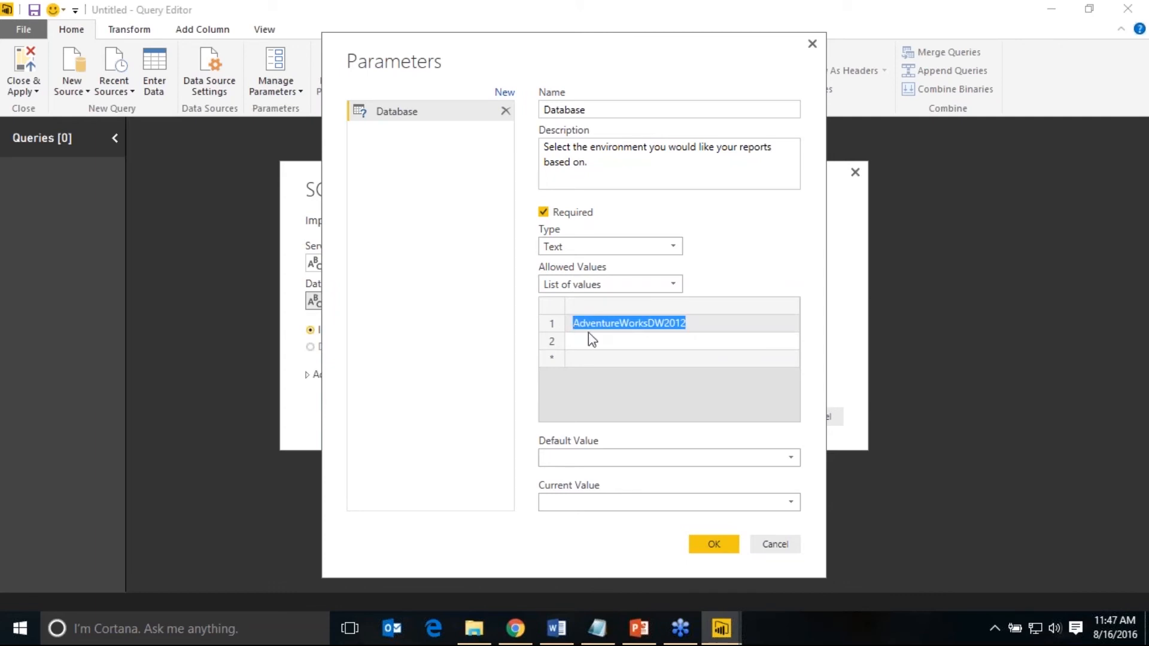
{"action": "left_click", "coordinate": [599, 340]}
{"action": "left_click", "coordinate": [599, 339]}
{"action": "key", "text": "ctrl+v"}
{"action": "key", "text": "BackSpace"}
{"action": "type", "text": "6"}
{"action": "left_click", "coordinate": [704, 409]}
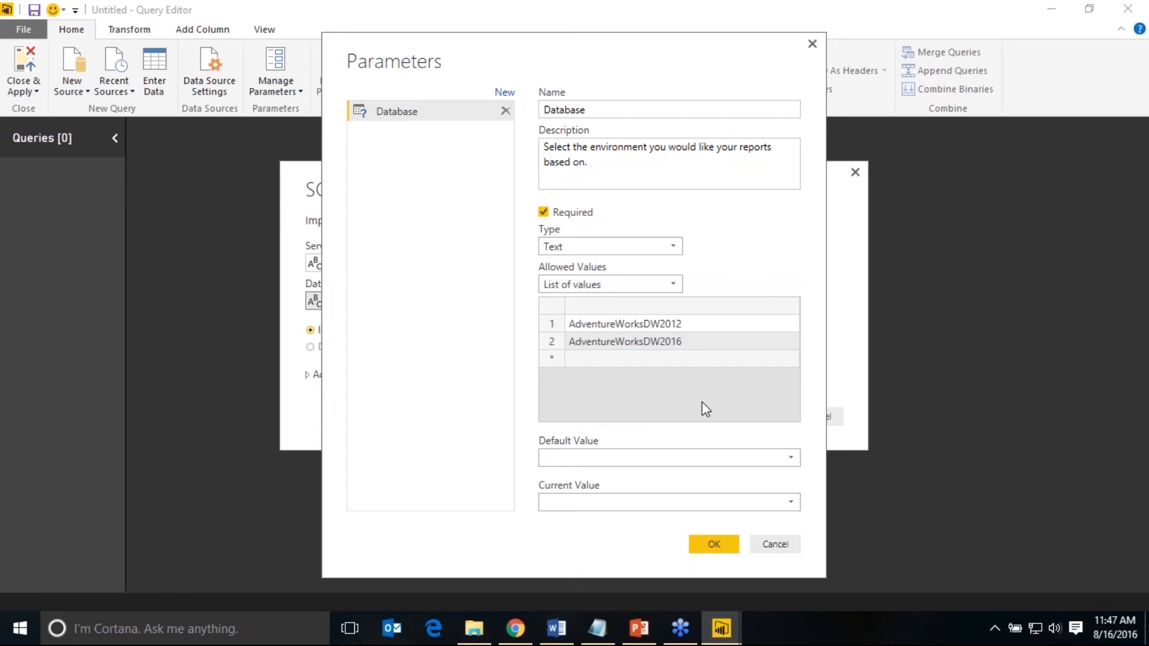
- Set both the default and current value to AdventureWorksDW2016 and save the Database parameter
{"action": "left_click", "coordinate": [794, 459]}
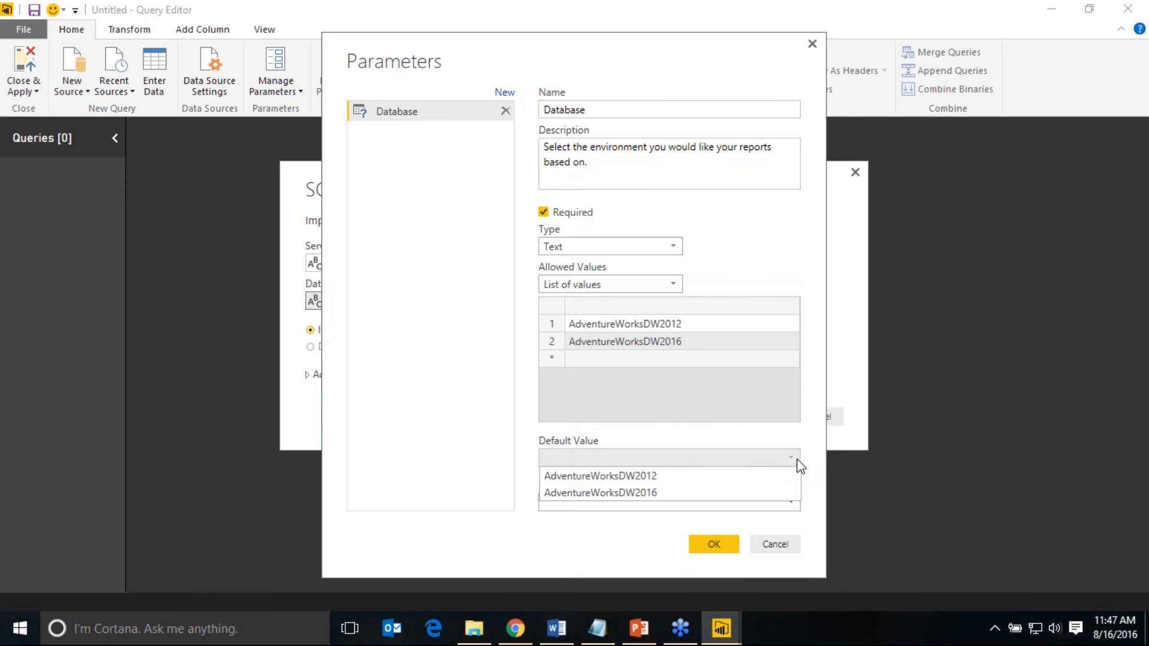
{"action": "left_click", "coordinate": [727, 493]}
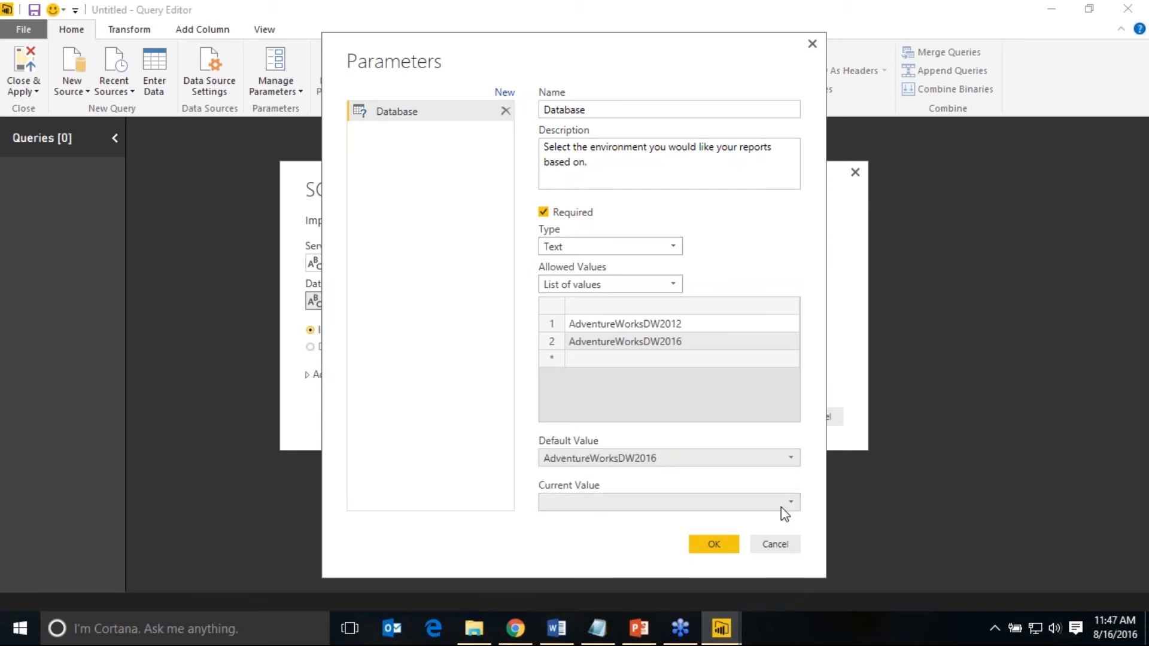
{"action": "left_click", "coordinate": [789, 505]}
{"action": "left_click", "coordinate": [670, 537]}
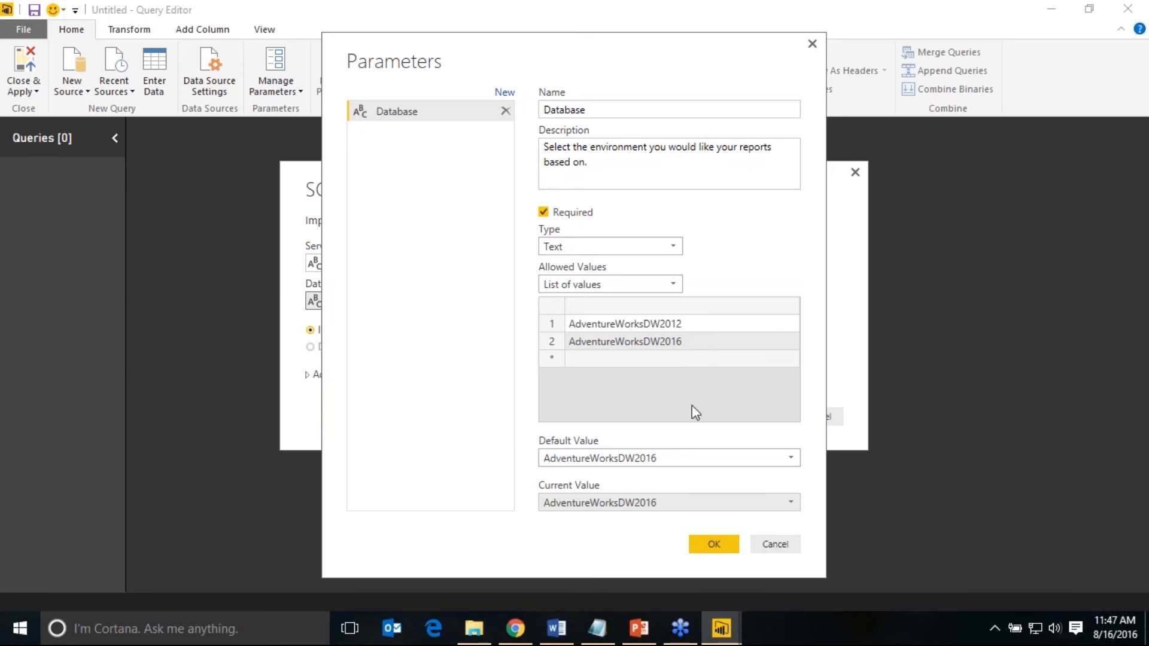
{"action": "left_click", "coordinate": [713, 545]}
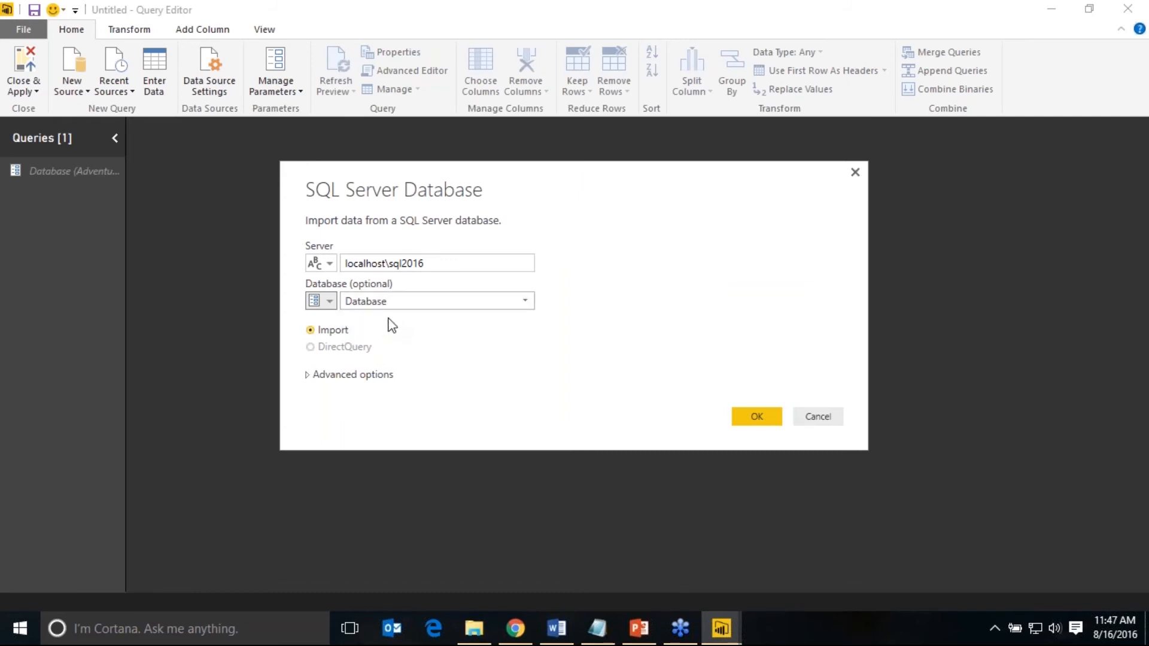
- Connect to localhost\sql2016 using the Database parameter, pick the FactInternetSales table, and load it into the report
{"action": "left_click", "coordinate": [758, 417]}
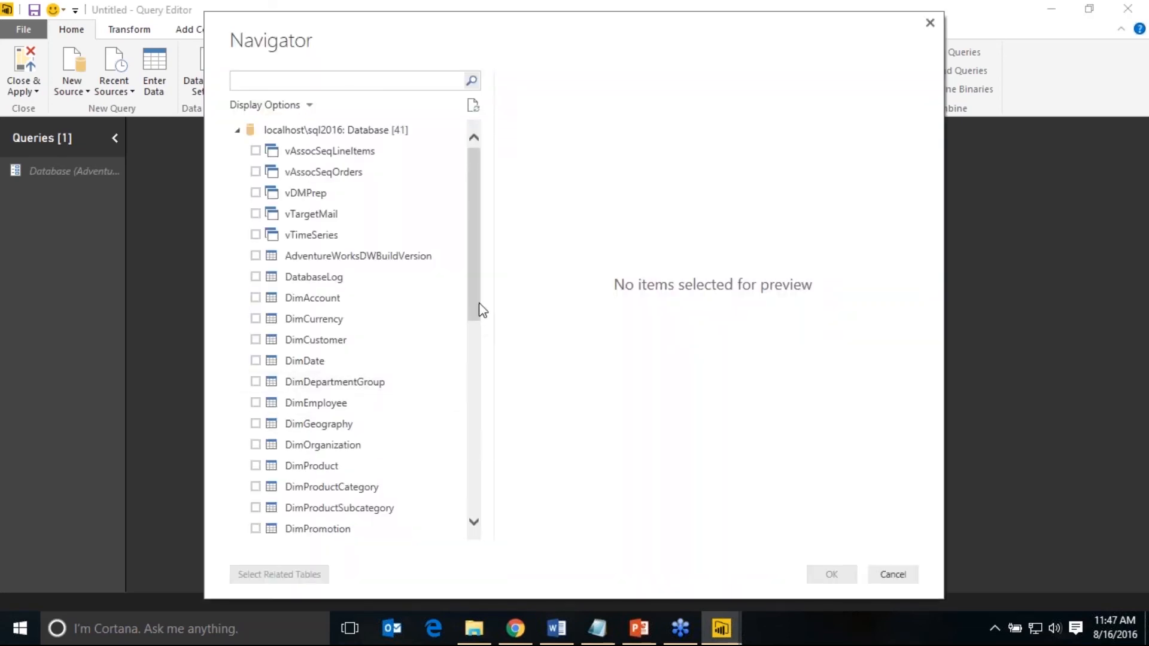
{"action": "left_click_drag", "start_coordinate": [476, 302], "coordinate": [485, 403]}
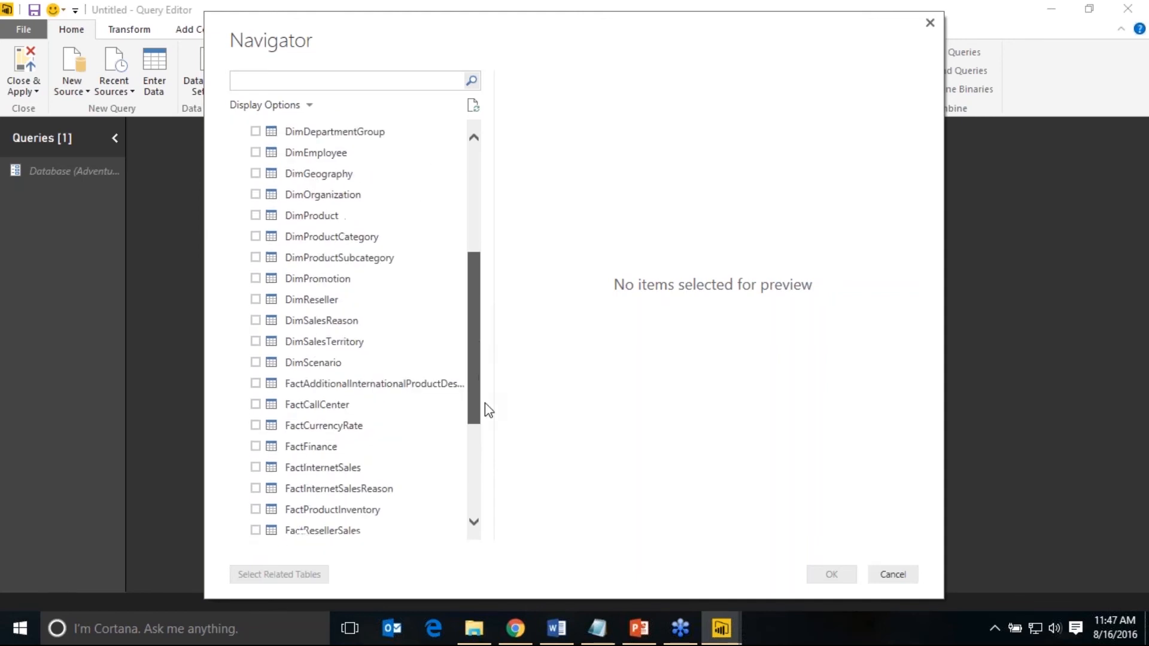
{"action": "left_click", "coordinate": [256, 459]}
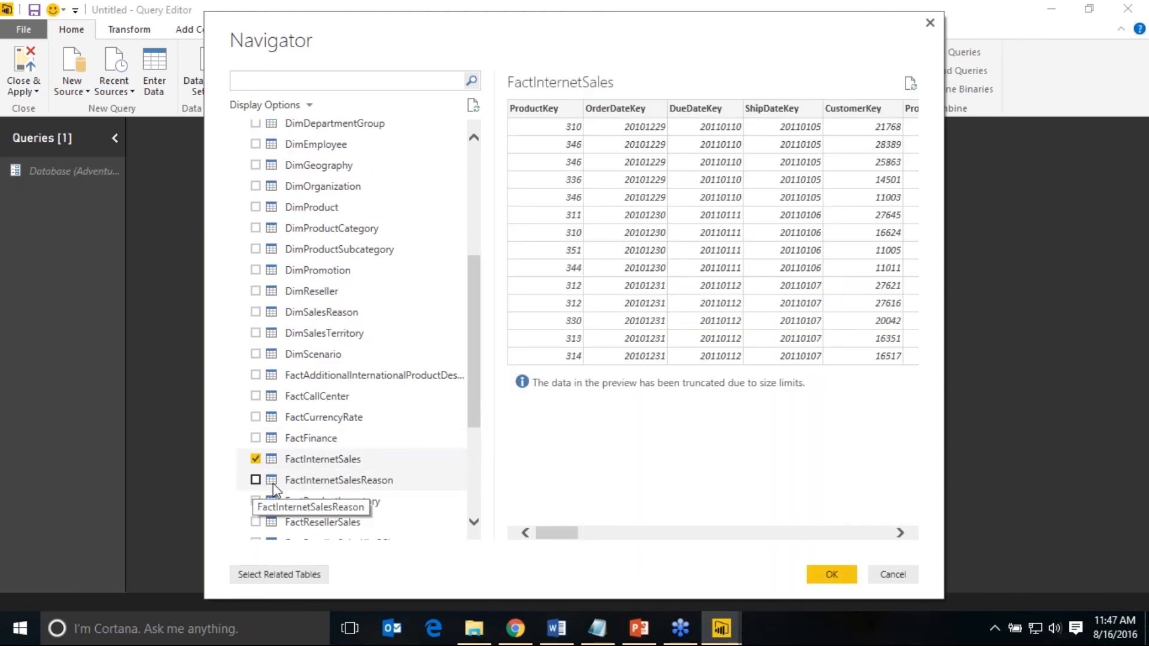
{"action": "left_click", "coordinate": [827, 578]}
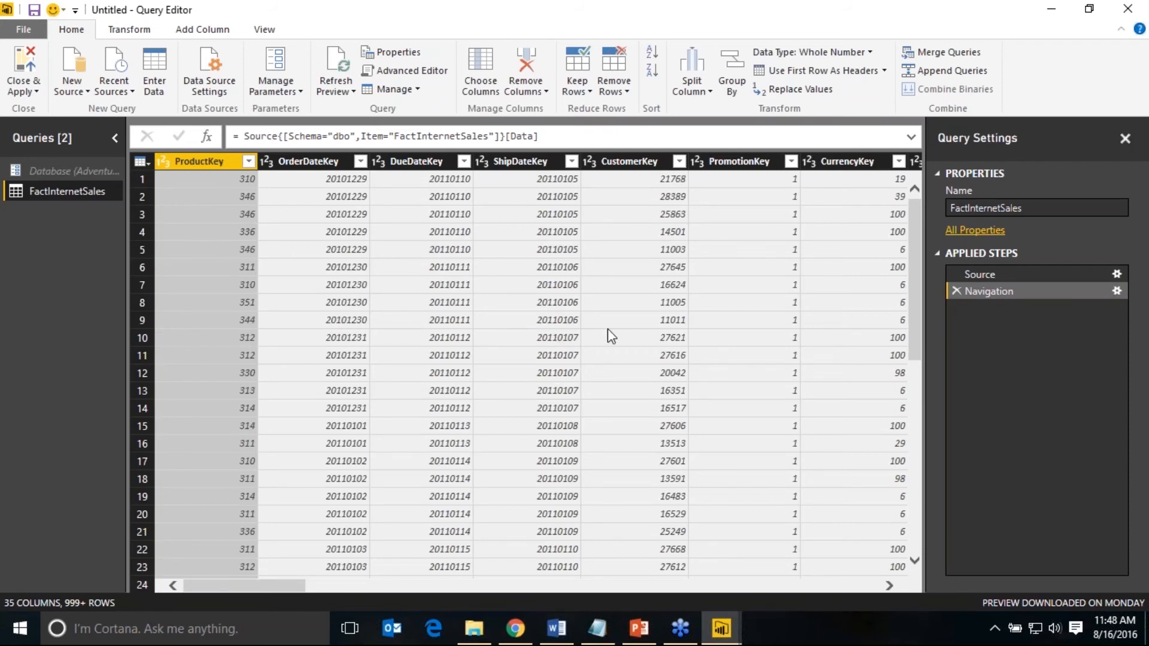
{"action": "left_click", "coordinate": [35, 58]}
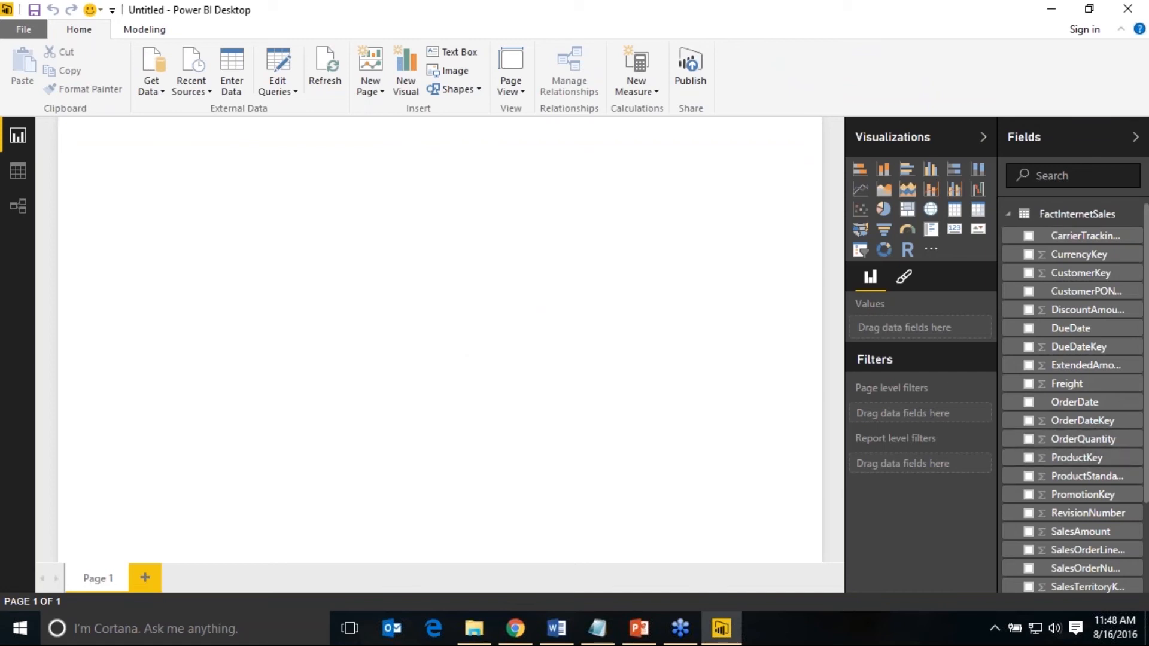
- Create a column chart of SalesAmount by OrderDate and enlarge it to cover most of the report page
{"action": "left_click_drag", "start_coordinate": [1145, 466], "coordinate": [1146, 496]}
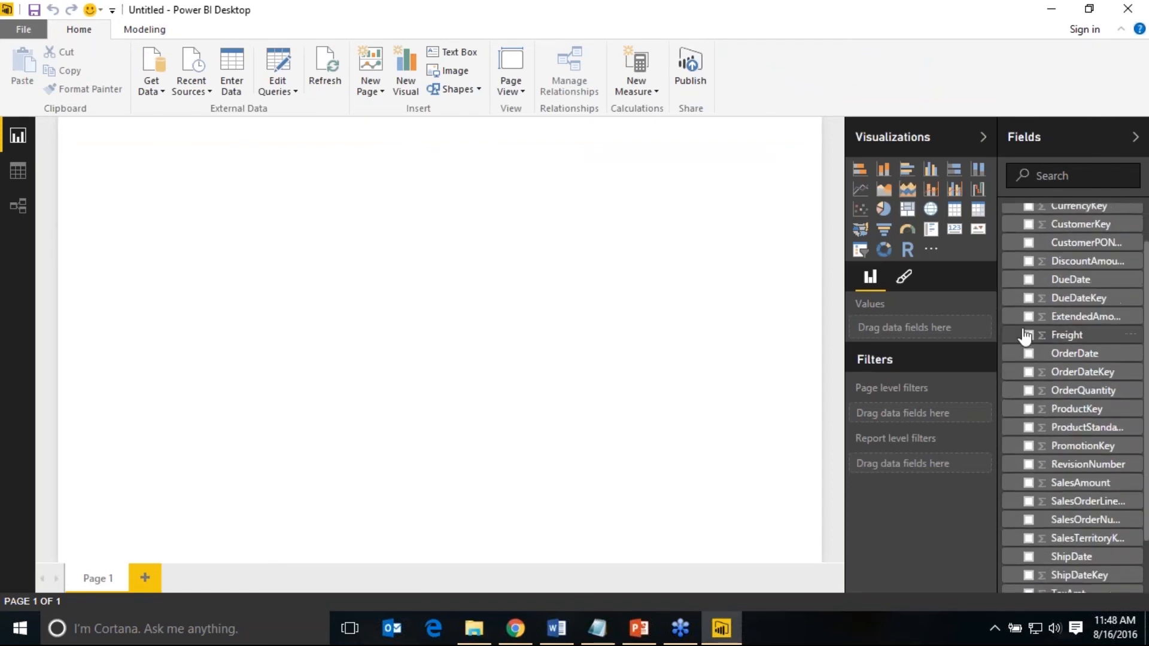
{"action": "left_click", "coordinate": [1025, 354]}
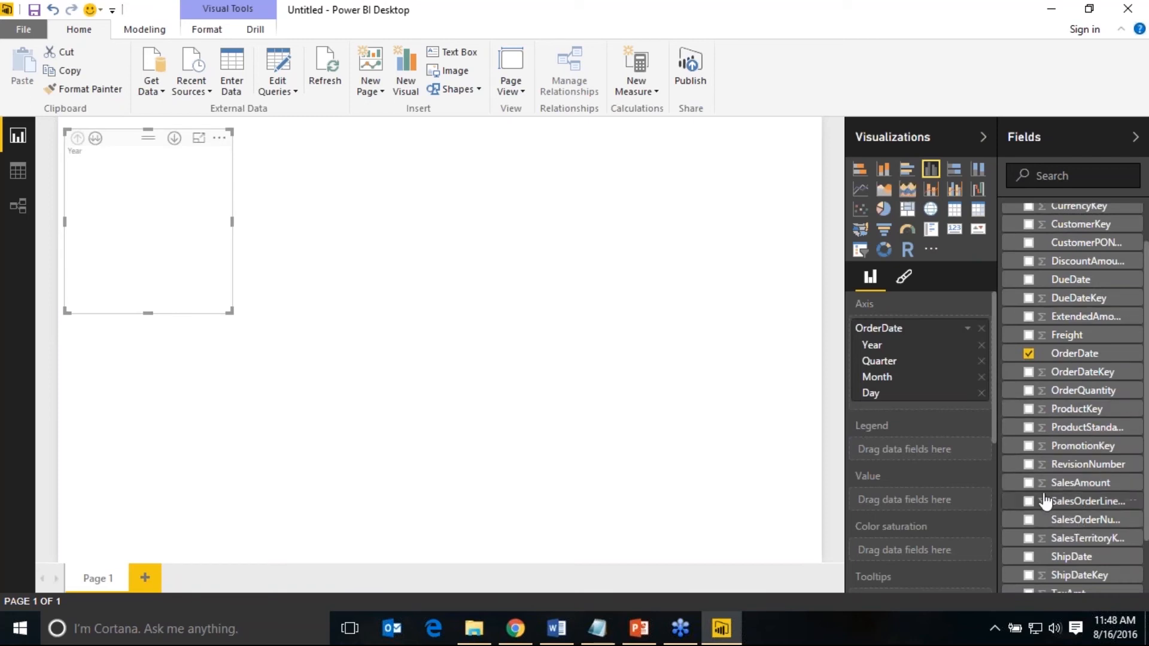
{"action": "left_click", "coordinate": [1028, 483]}
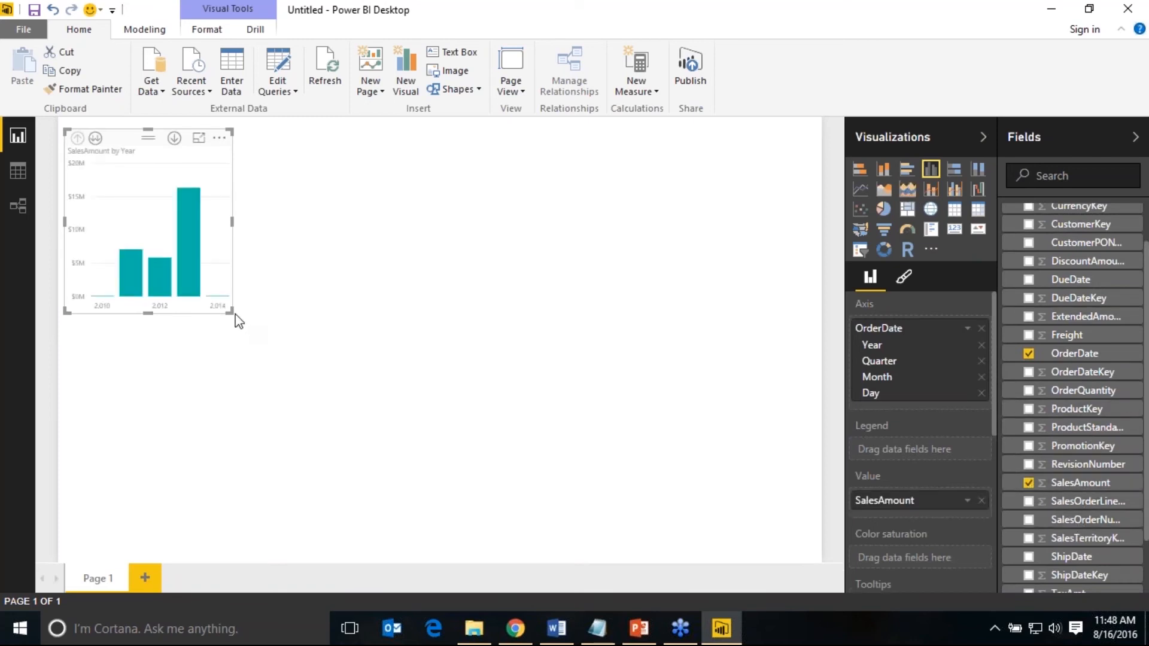
{"action": "left_click_drag", "start_coordinate": [231, 312], "coordinate": [543, 437]}
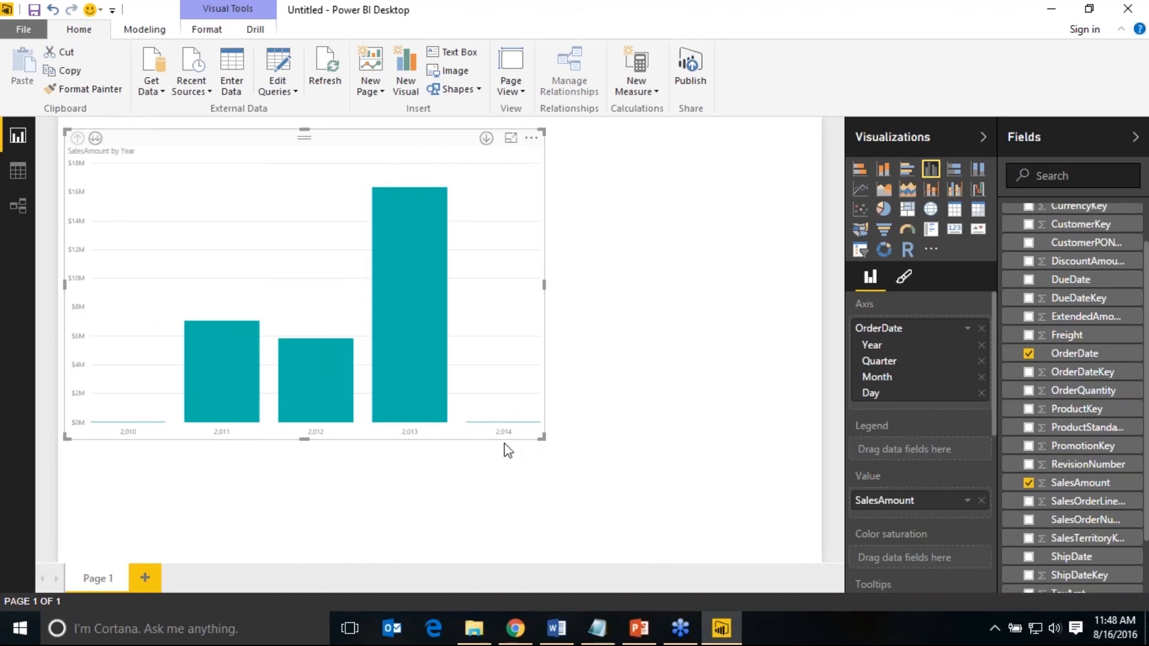
{"action": "left_click_drag", "start_coordinate": [347, 146], "coordinate": [592, 261]}
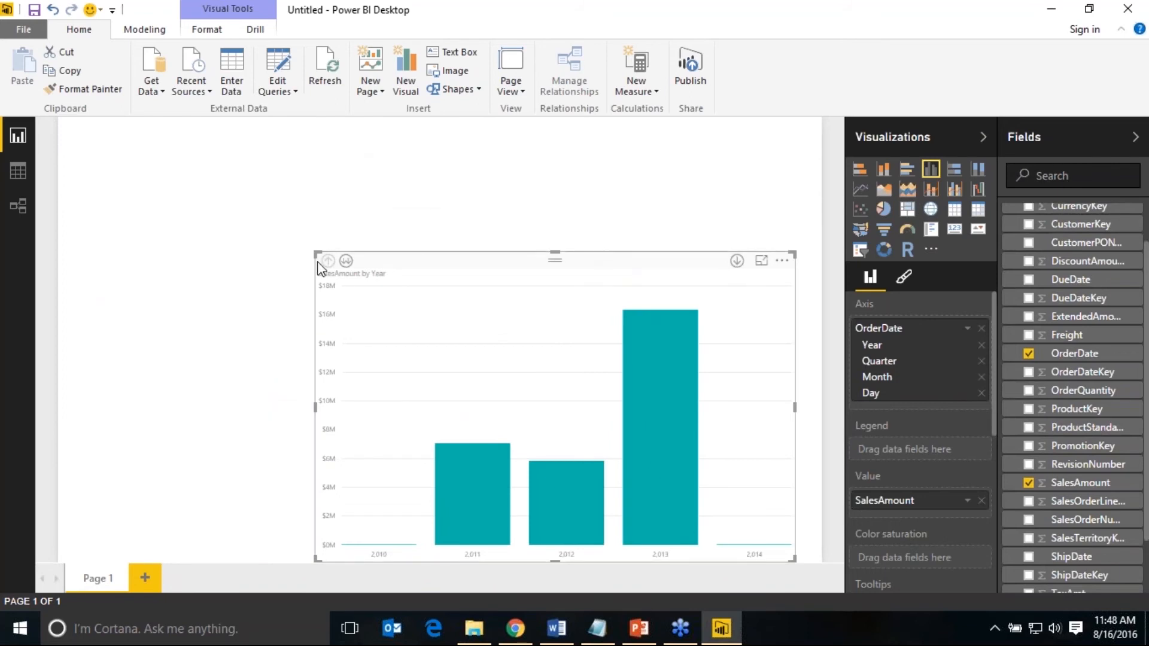
{"action": "left_click_drag", "start_coordinate": [317, 254], "coordinate": [146, 152]}
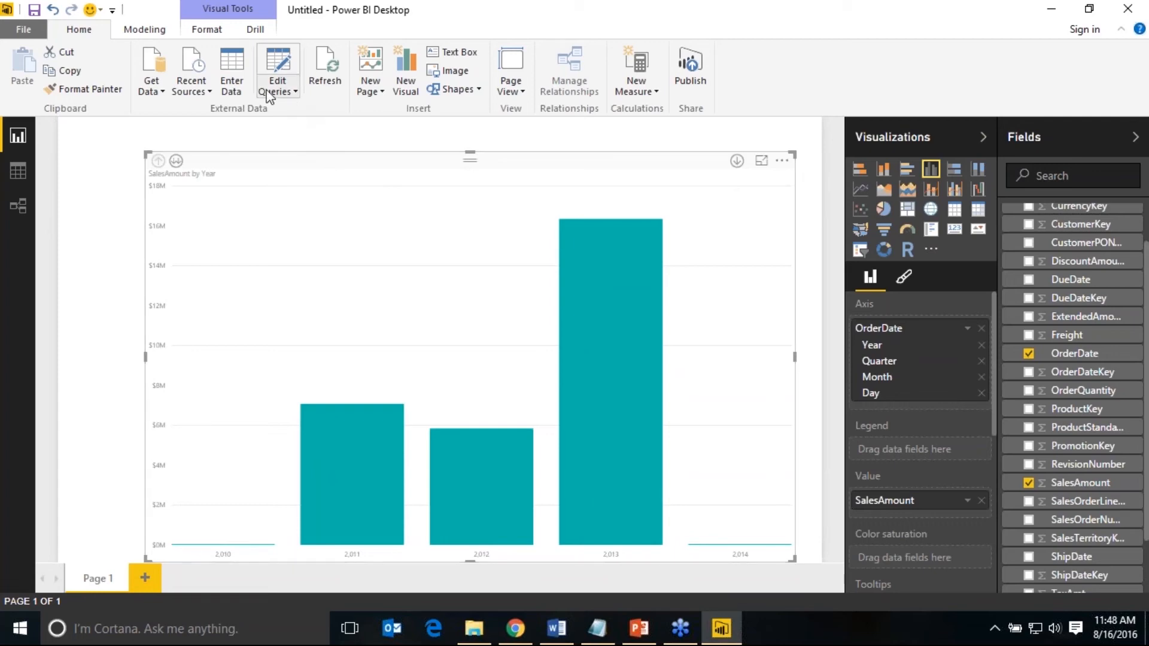
- Switch the Database parameter to AdventureWorksDW2012 and apply the pending query changes to the chart
{"action": "left_click", "coordinate": [286, 92]}
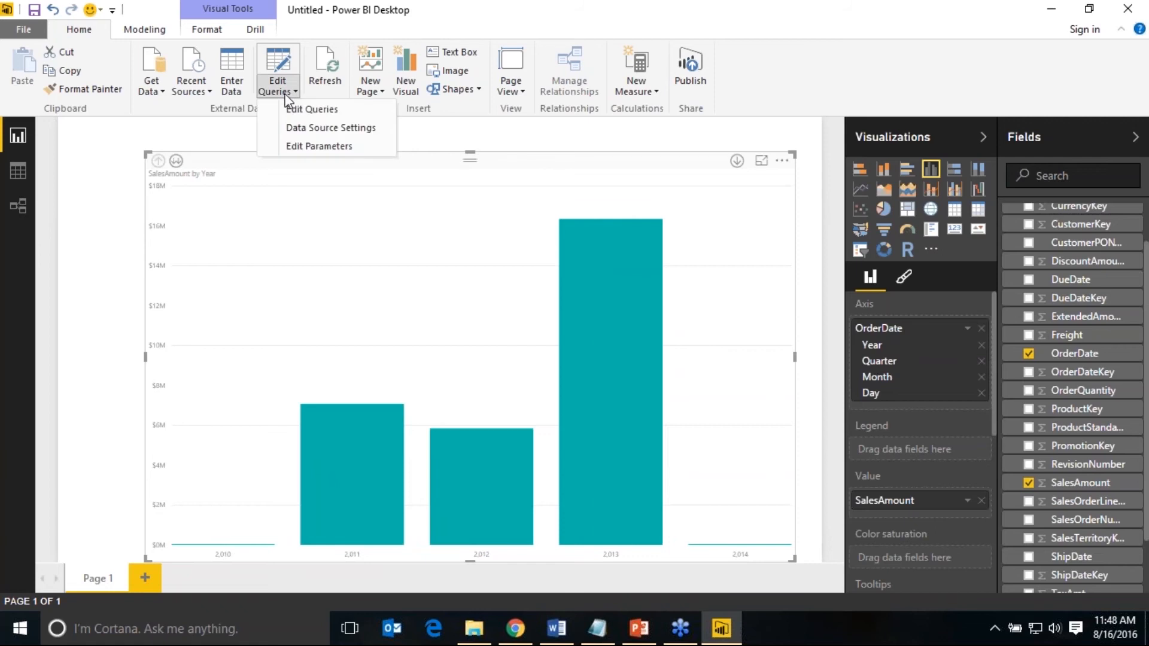
{"action": "left_click", "coordinate": [303, 147]}
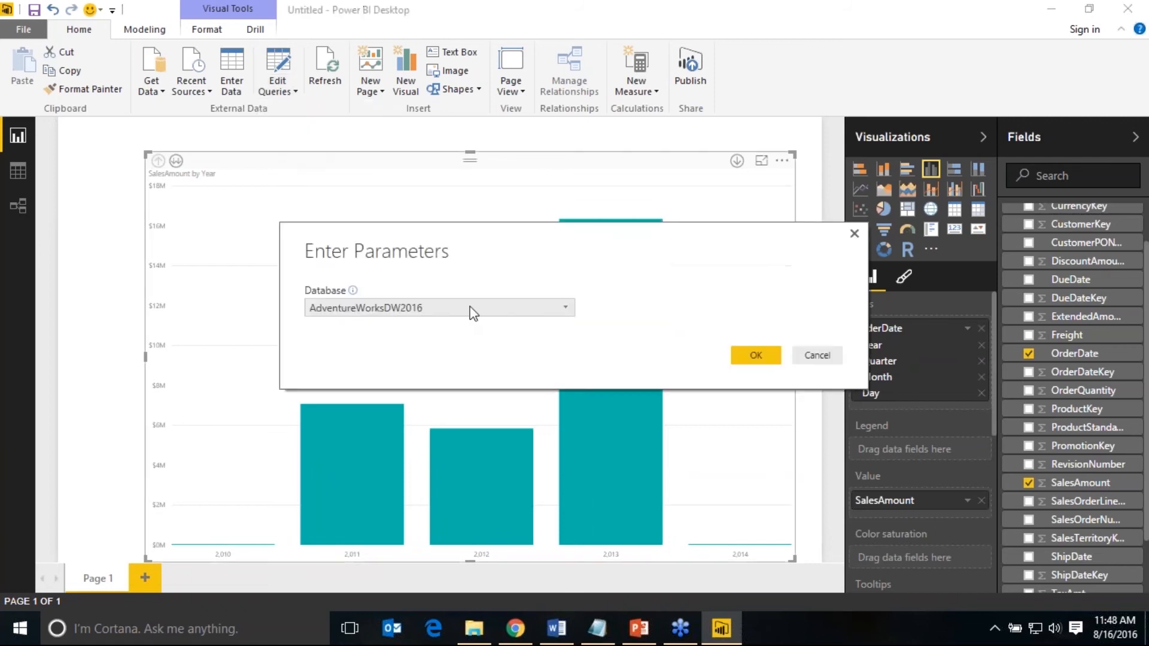
{"action": "left_click", "coordinate": [555, 310]}
{"action": "left_click", "coordinate": [481, 323]}
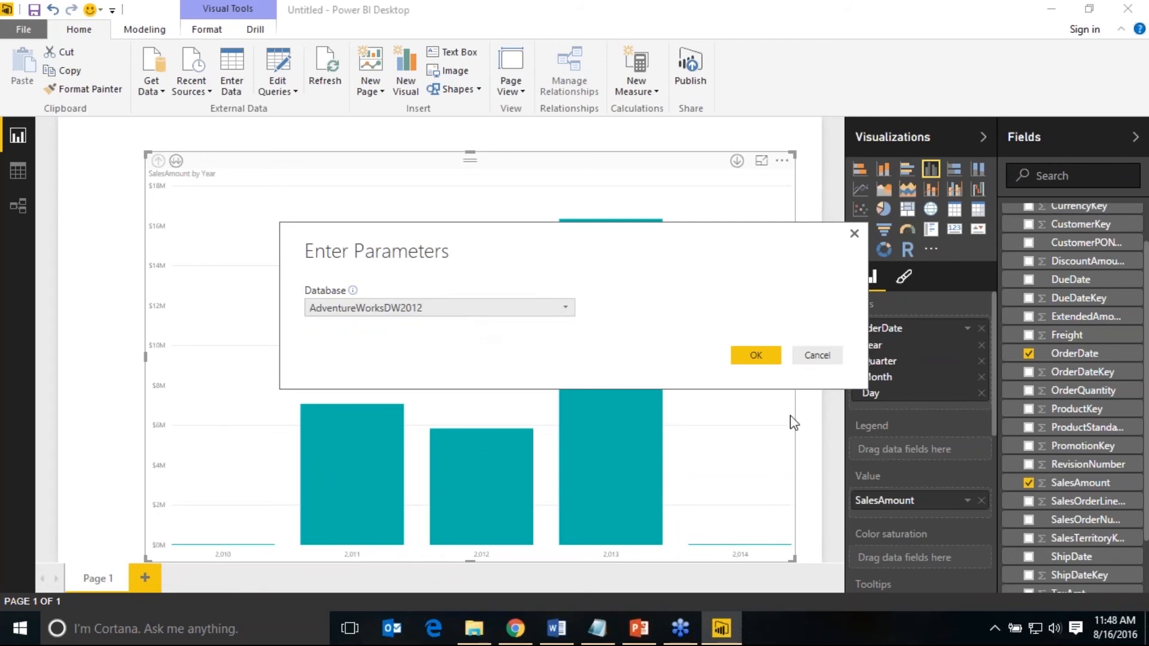
{"action": "left_click", "coordinate": [749, 353]}
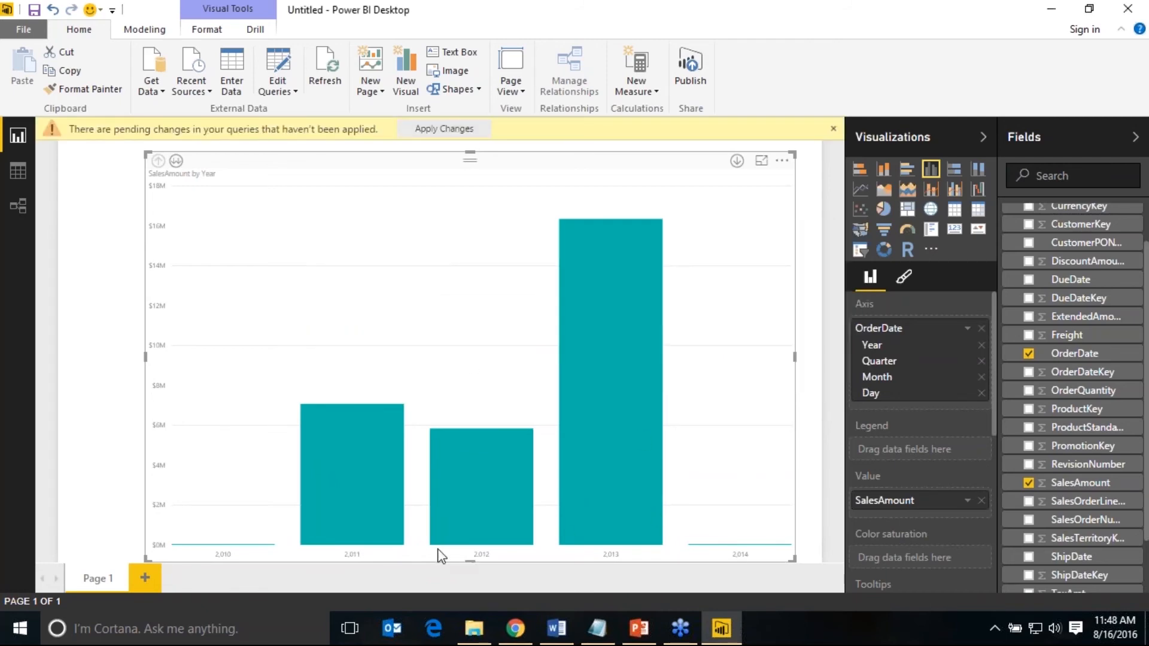
{"action": "left_click", "coordinate": [452, 128]}
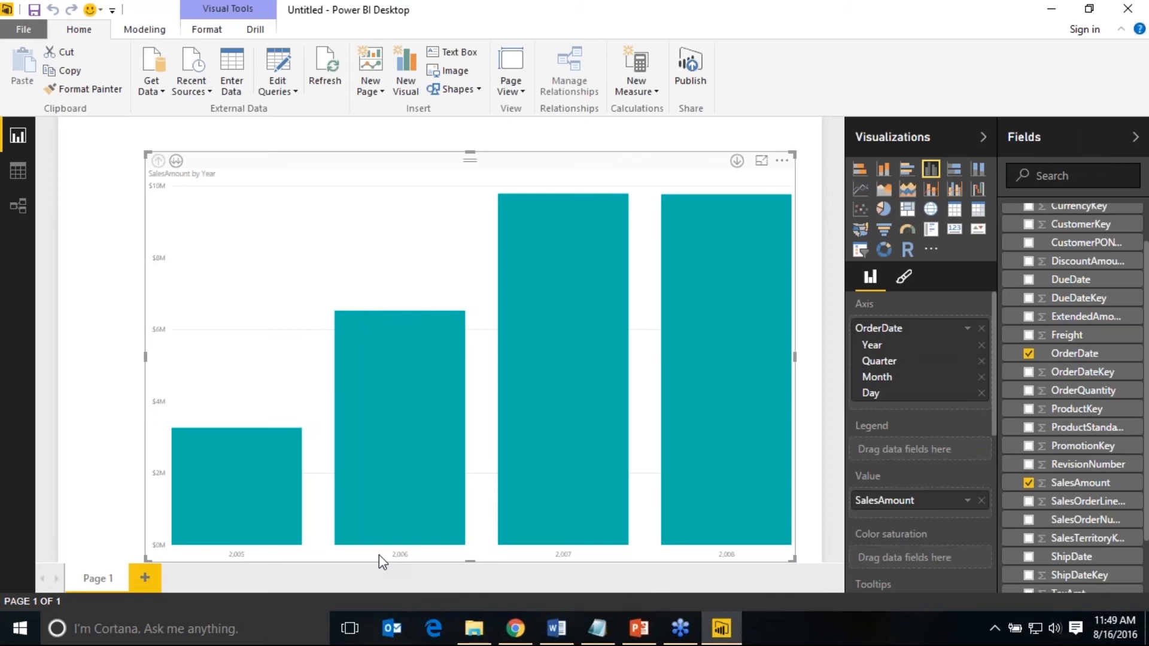
{"action": "mouse_move", "coordinate": [211, 447]}
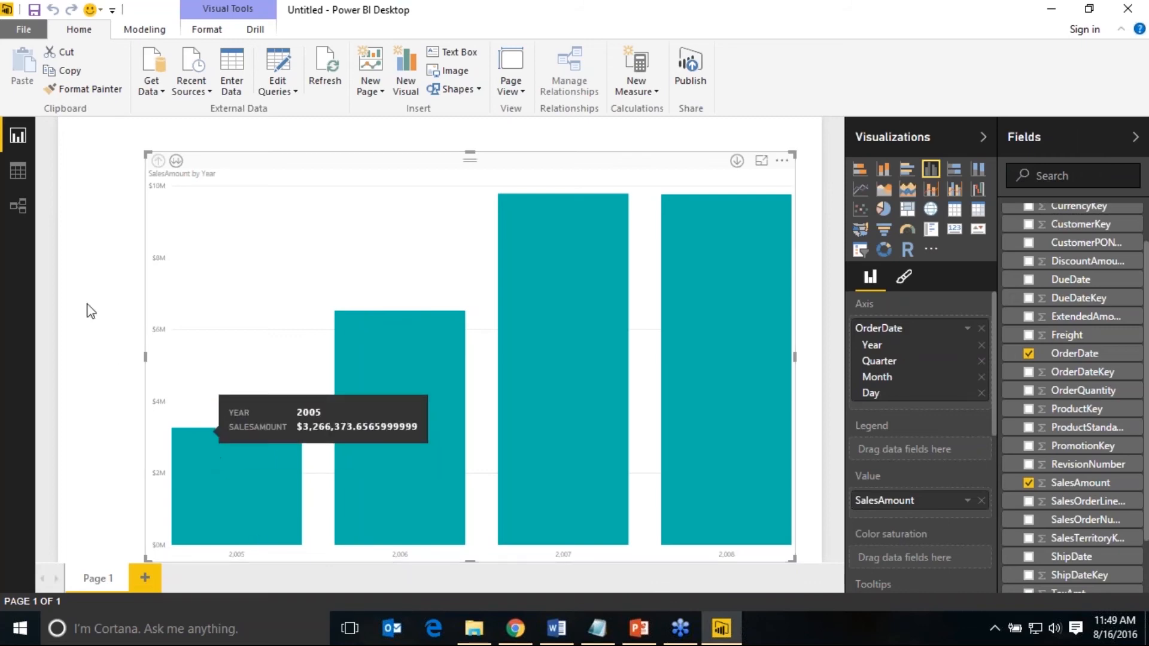
{"action": "left_click", "coordinate": [102, 290]}
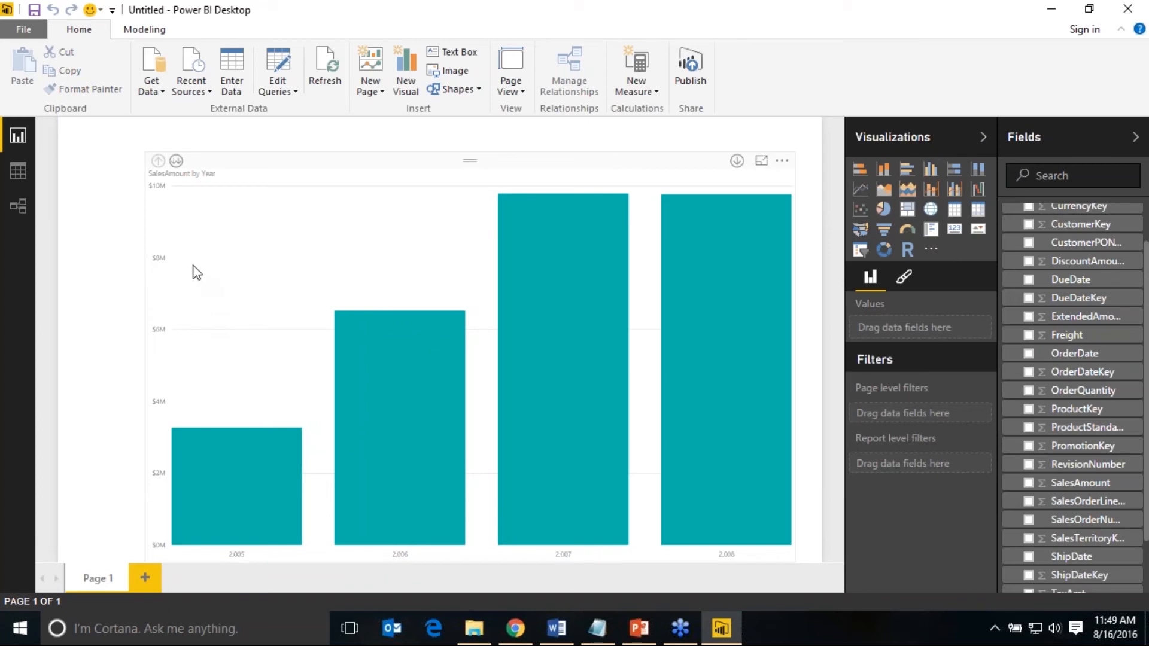
- Export the report as a Power BI template with the description "Sales Report"
{"action": "left_click", "coordinate": [19, 28]}
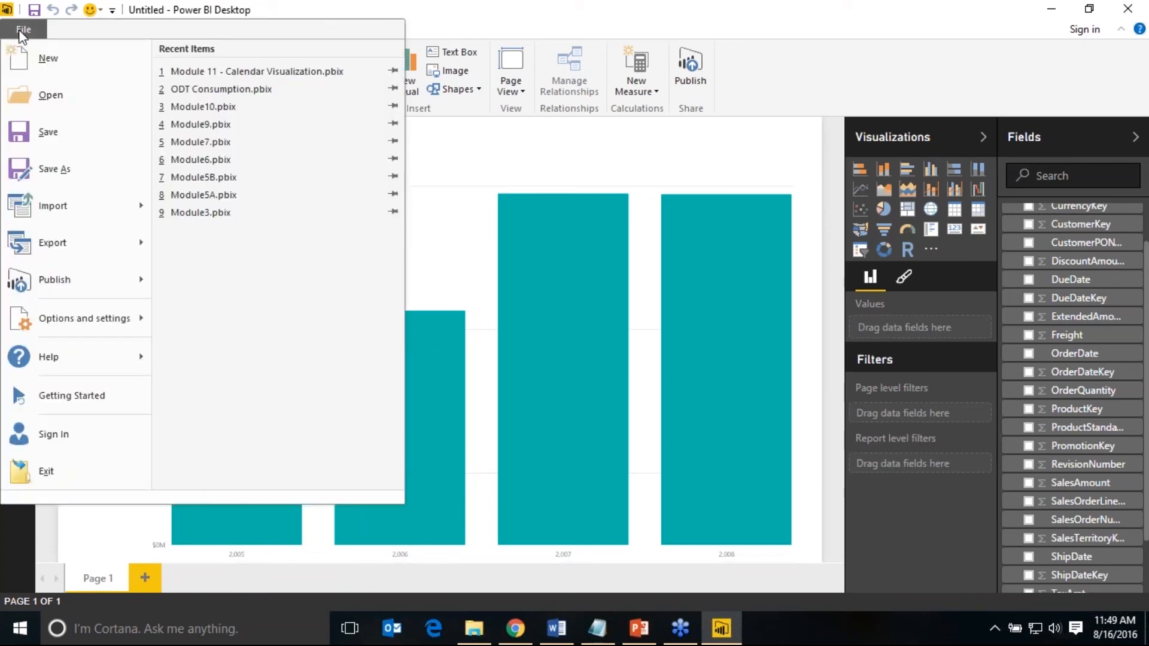
{"action": "mouse_move", "coordinate": [90, 248]}
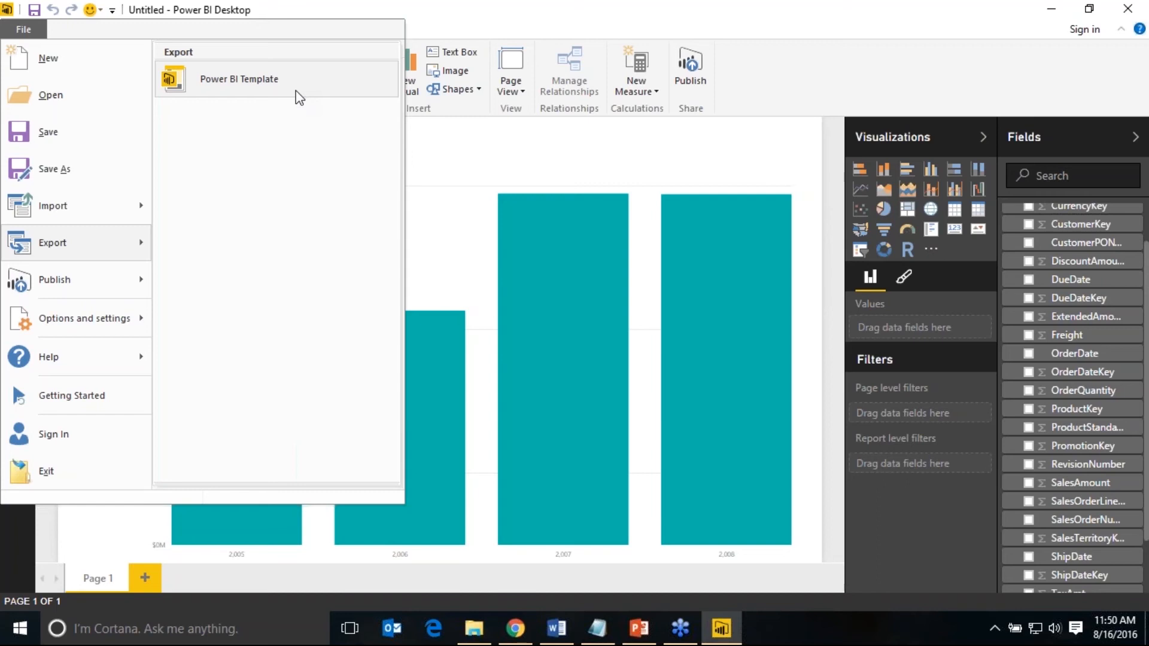
{"action": "left_click", "coordinate": [228, 88]}
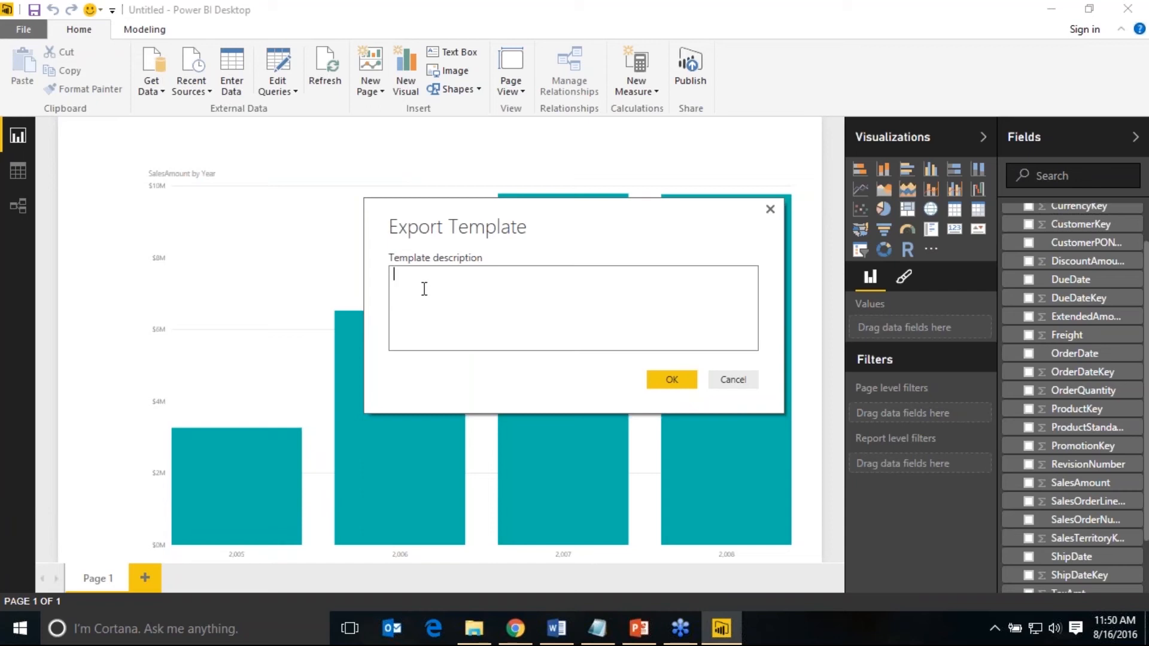
{"action": "type", "text": "Sales REpor"}
{"action": "key", "text": "BackSpace"}
{"action": "key", "text": "BackSpace"}
{"action": "key", "text": "BackSpace"}
{"action": "key", "text": "BackSpace"}
{"action": "type", "text": "eports"}
{"action": "key", "text": "BackSpace"}
{"action": "left_click", "coordinate": [671, 380]}
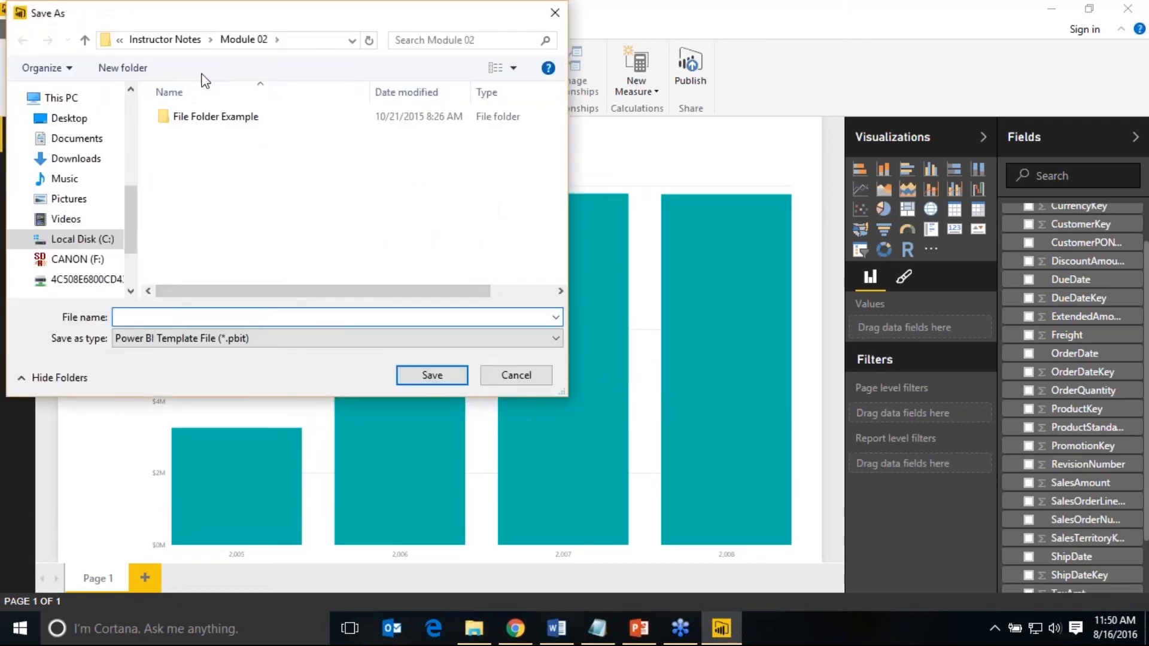
- Save the template over Template Example.pbit in the Power BI Parameters and Templates folder on the Desktop
{"action": "left_click", "coordinate": [164, 39]}
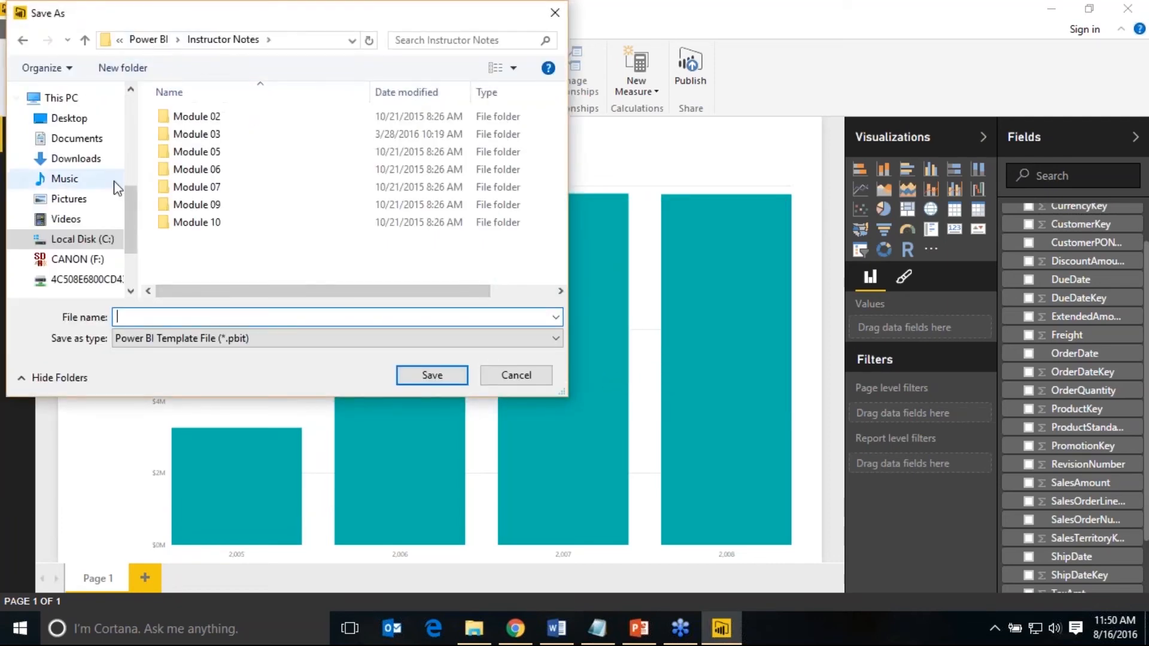
{"action": "left_click", "coordinate": [73, 118]}
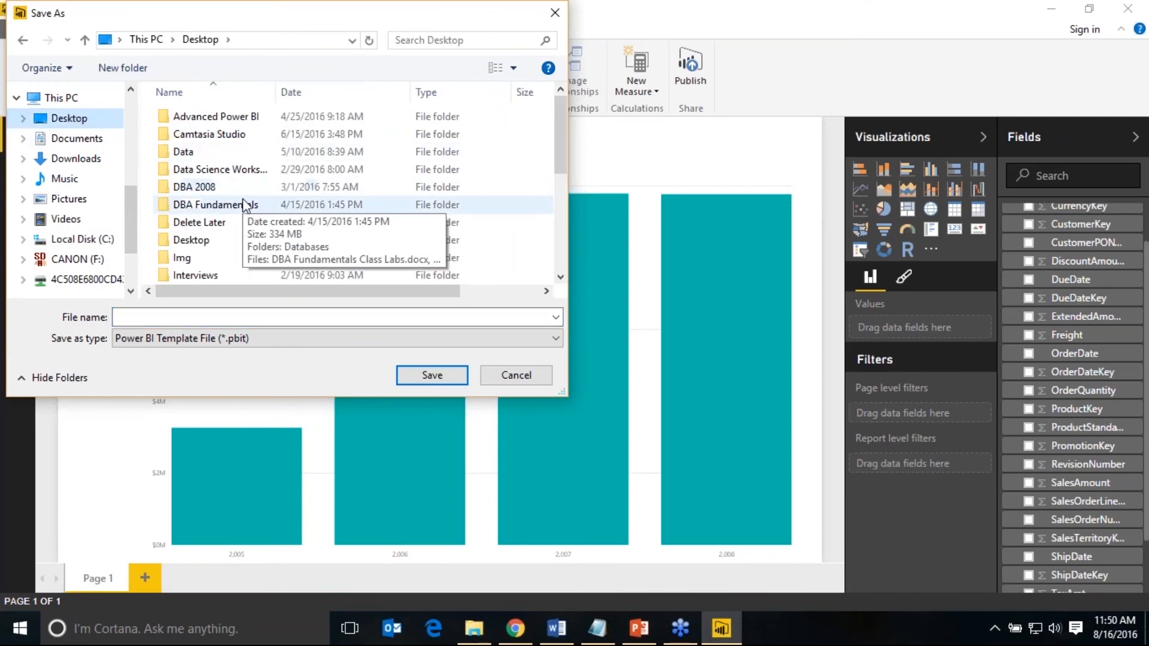
{"action": "scroll", "coordinate": [240, 228], "scroll_direction": "down", "scroll_amount": 2}
{"action": "scroll", "coordinate": [295, 193], "scroll_direction": "down", "scroll_amount": 1}
{"action": "left_click", "coordinate": [334, 92]}
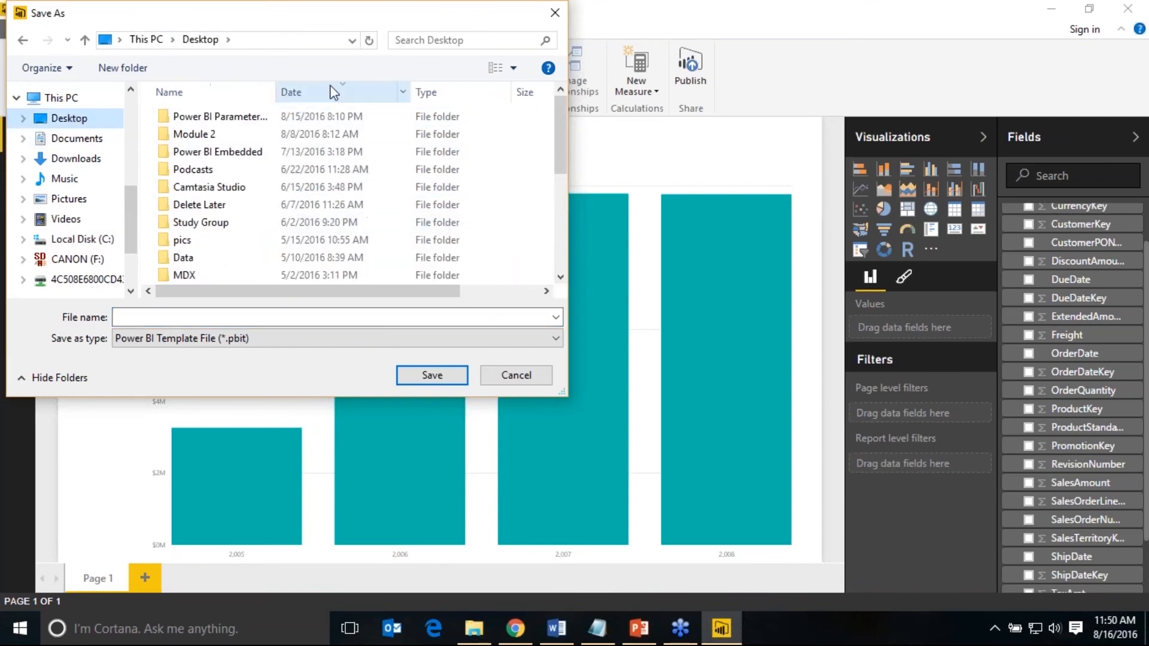
{"action": "double_click", "coordinate": [218, 116]}
{"action": "left_click", "coordinate": [218, 119]}
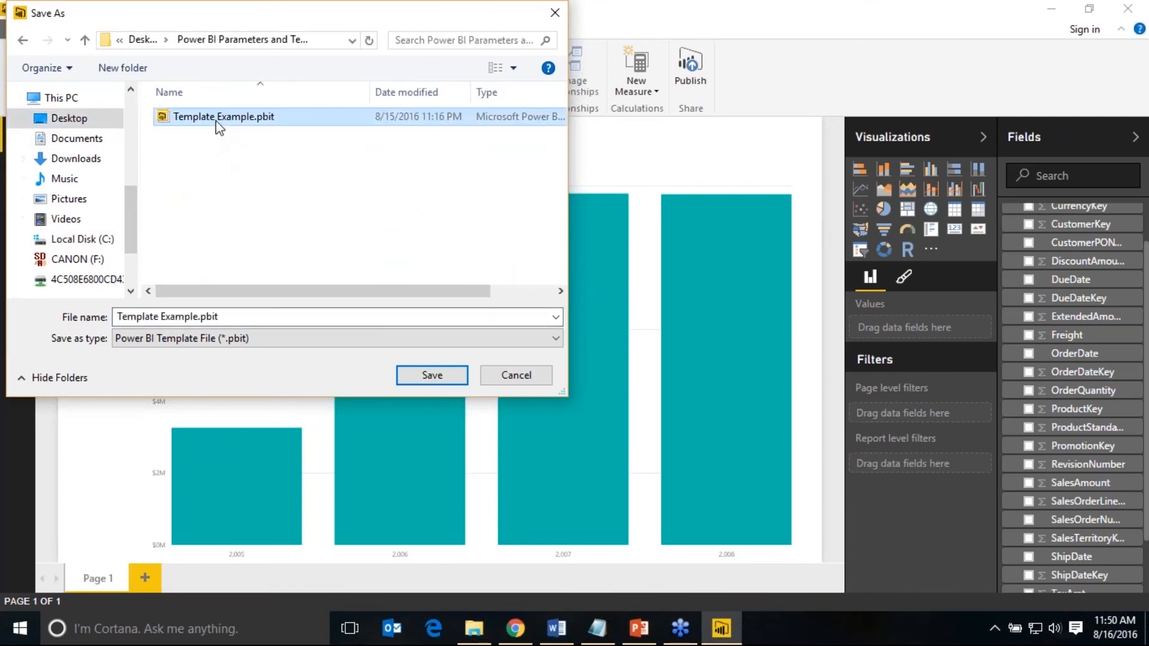
{"action": "left_click", "coordinate": [431, 377]}
{"action": "left_click", "coordinate": [615, 314]}
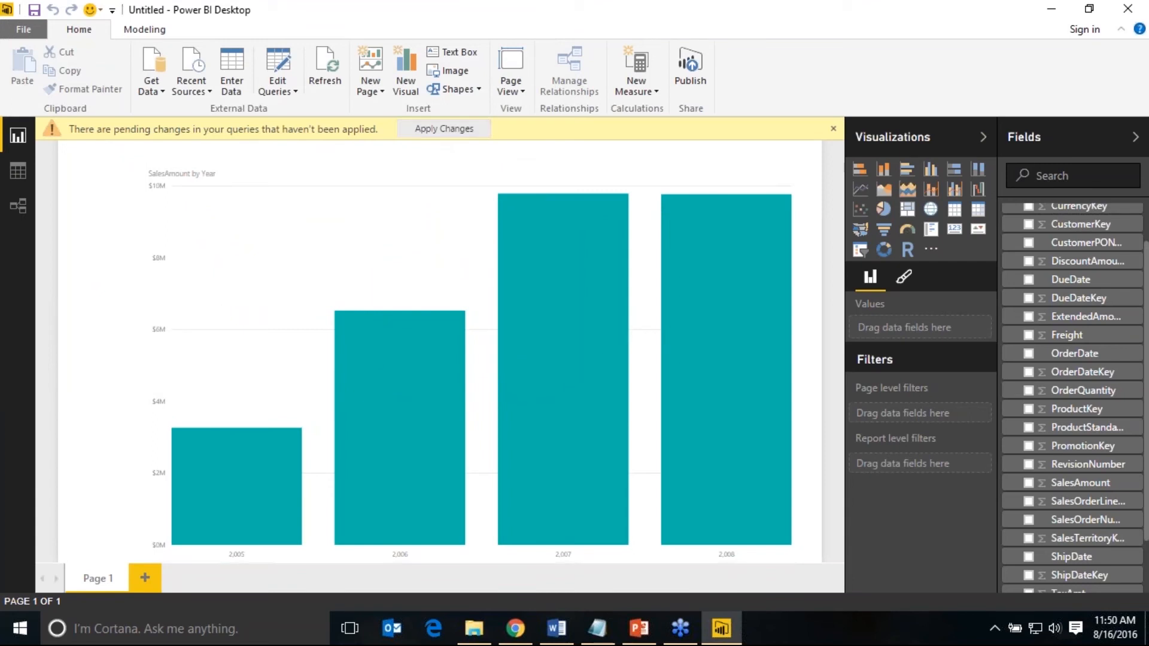
- Close the report without saving and open Template Example.pbit from the Power BI Parameters and Templates folder in File Explorer
{"action": "left_click", "coordinate": [1125, 7]}
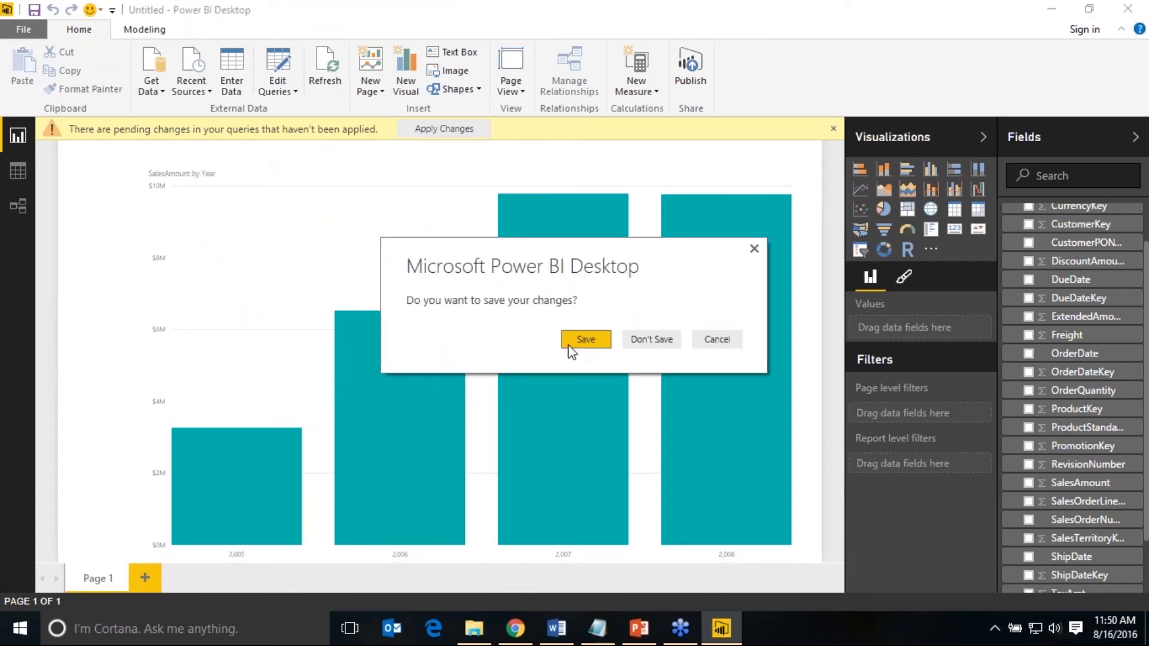
{"action": "left_click", "coordinate": [645, 341]}
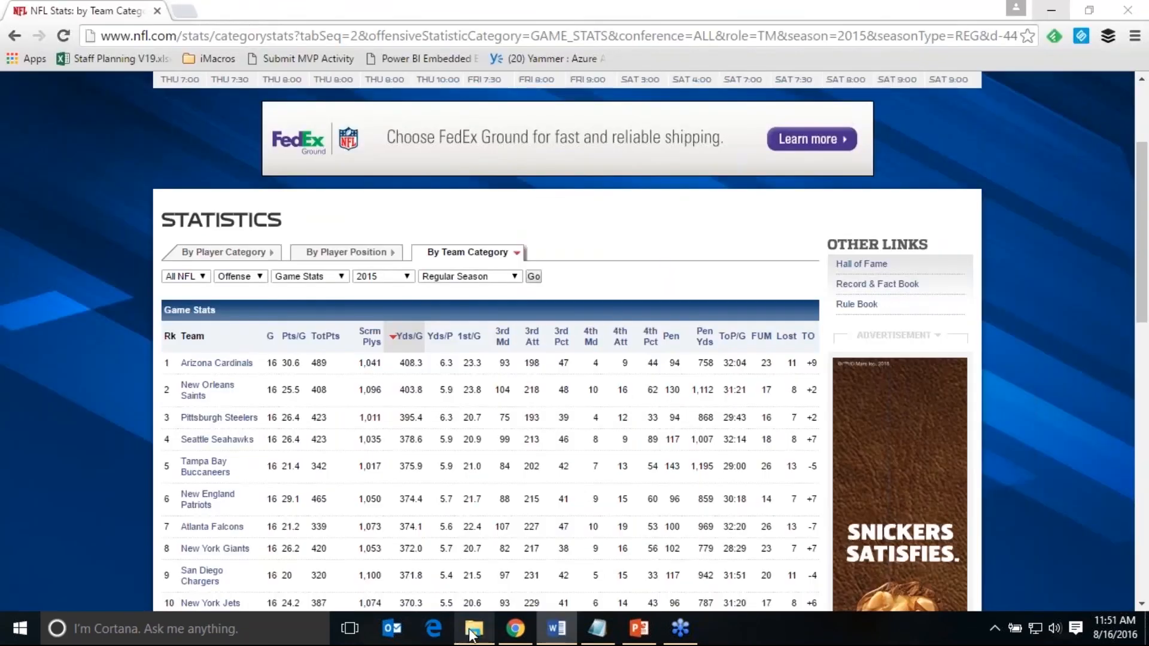
{"action": "left_click", "coordinate": [472, 629]}
{"action": "left_click", "coordinate": [541, 317]}
{"action": "double_click", "coordinate": [542, 316]}
{"action": "left_click", "coordinate": [549, 367]}
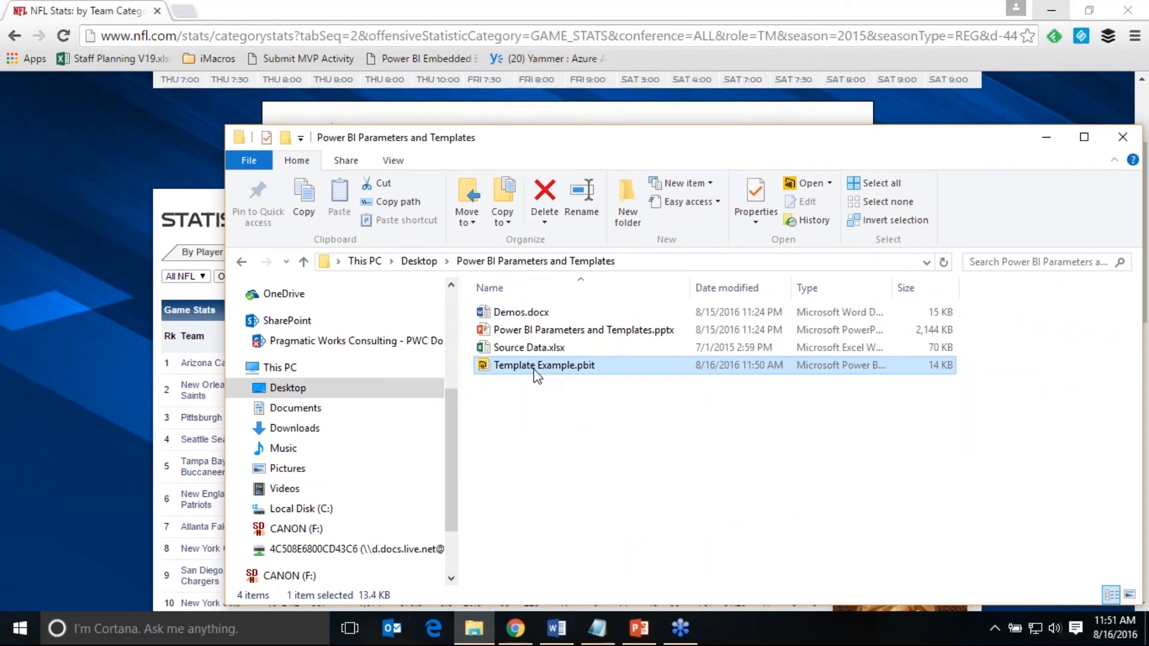
{"action": "double_click", "coordinate": [537, 366]}
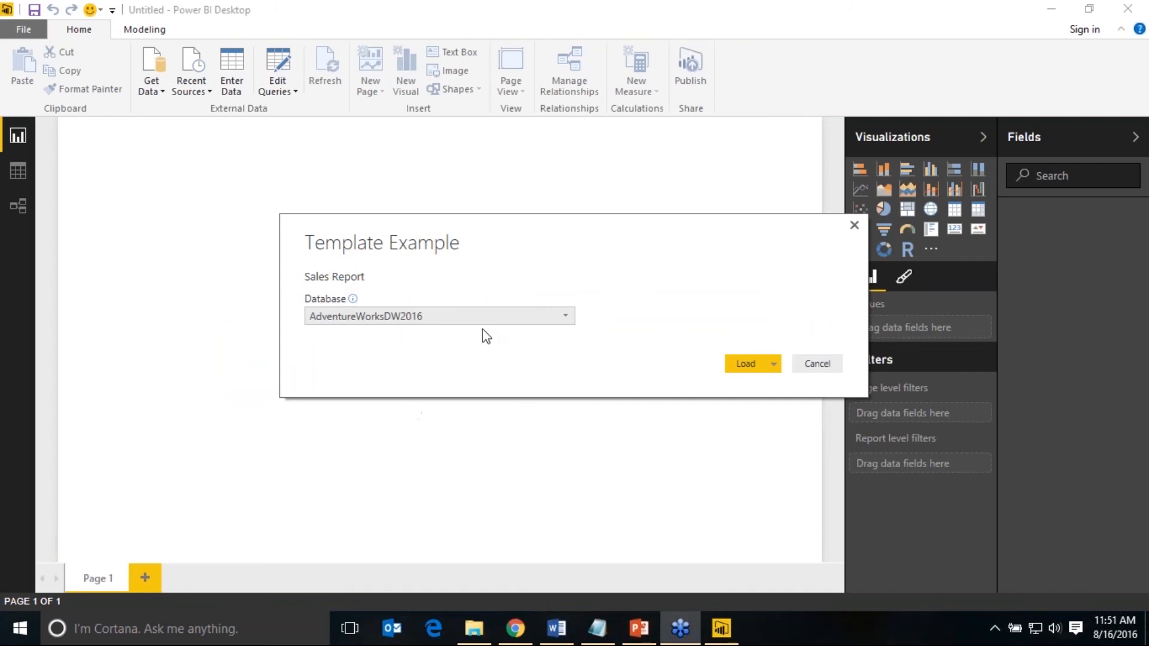
- Review the template's database choices and load options, and load it with Database kept at AdventureWorksDW2016
{"action": "left_click", "coordinate": [567, 319]}
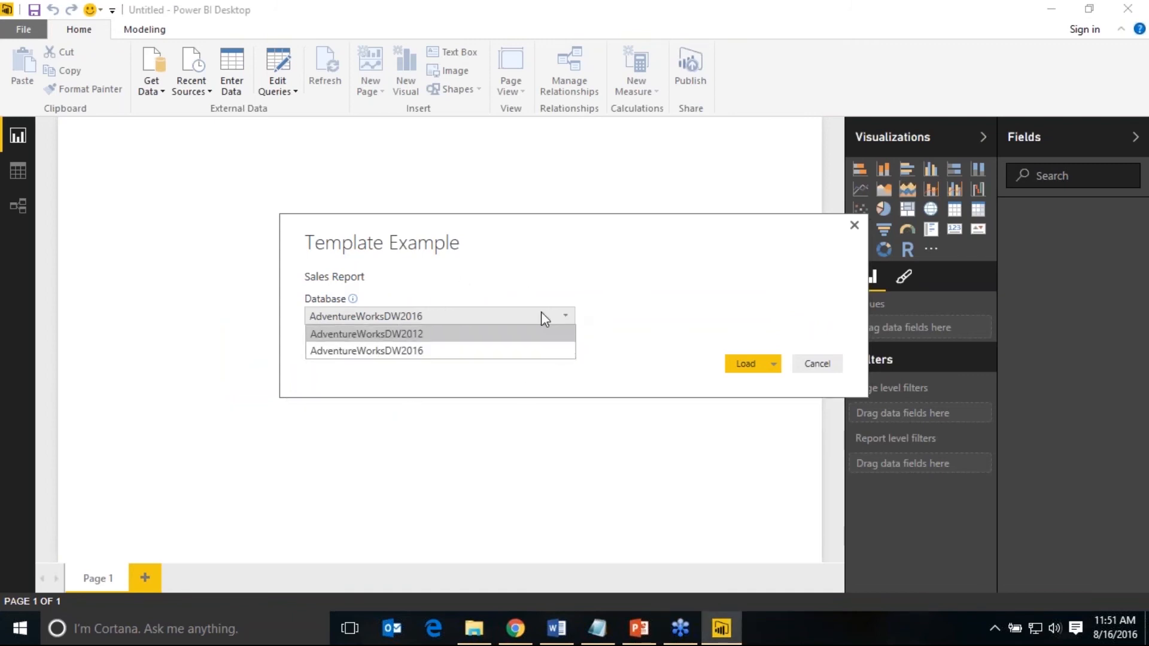
{"action": "left_click", "coordinate": [617, 320]}
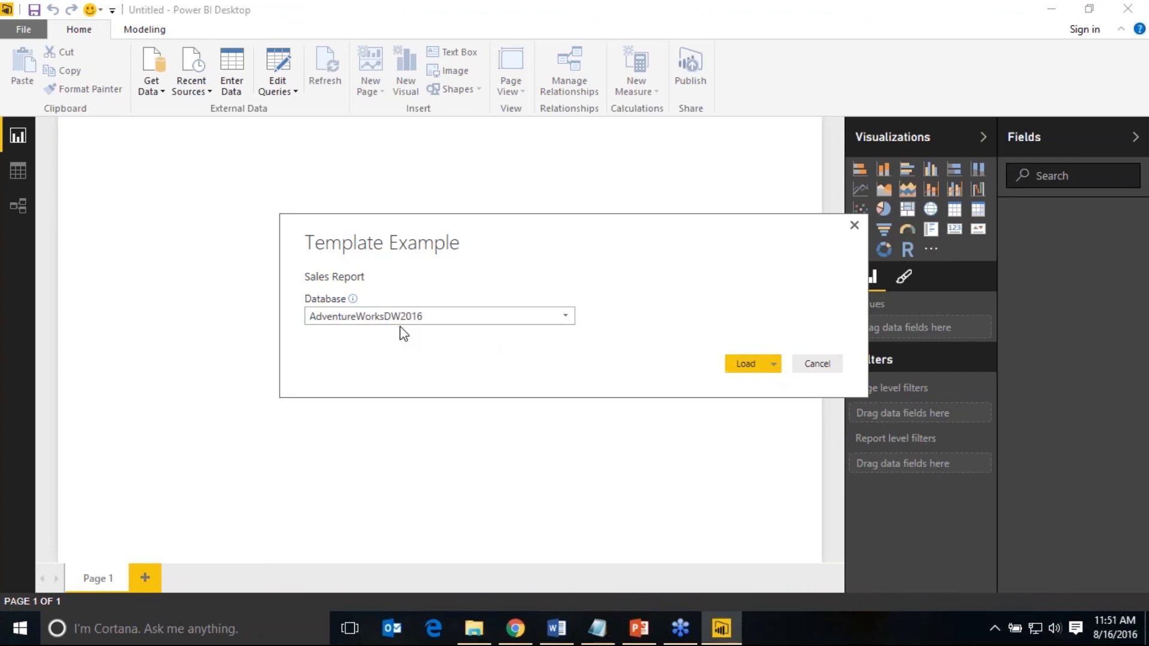
{"action": "left_click", "coordinate": [774, 364]}
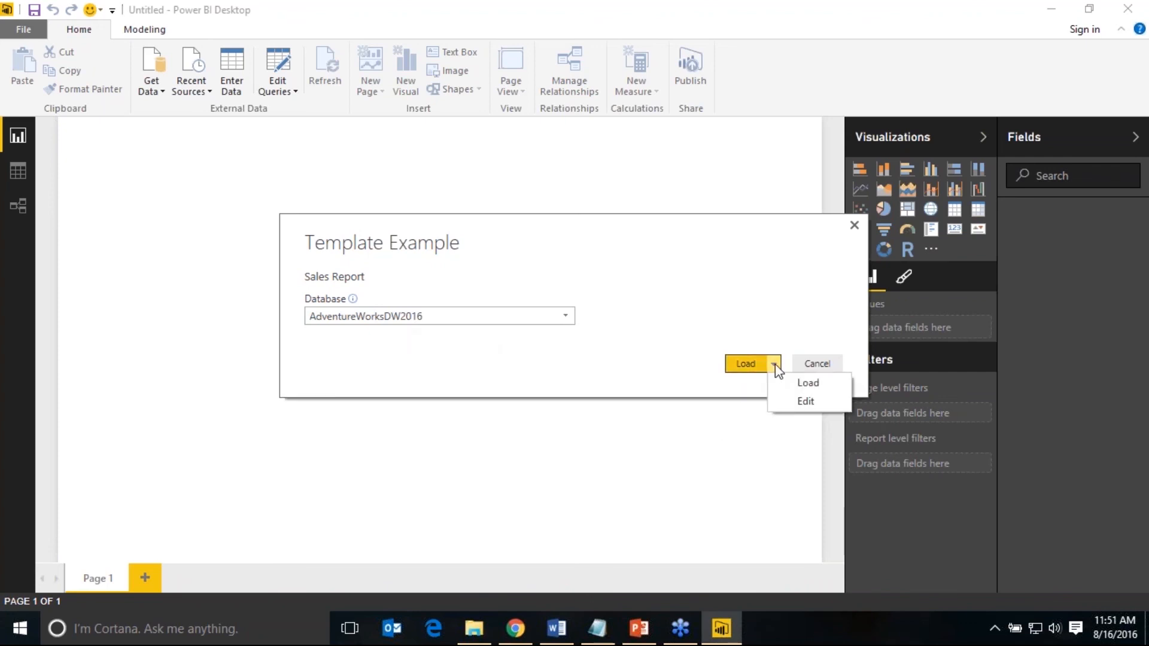
{"action": "left_click", "coordinate": [682, 382]}
{"action": "left_click", "coordinate": [744, 361]}
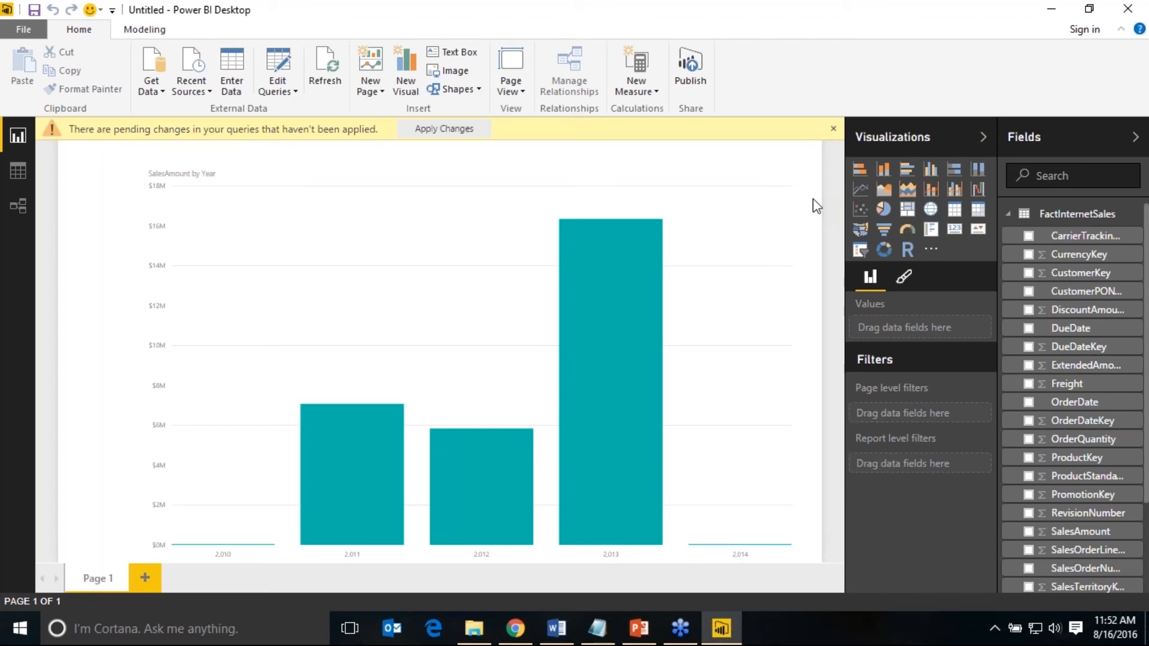
- Close the report without saving and reopen Template Example.pbit from the Power BI Parameters and Templates folder
{"action": "left_click", "coordinate": [1127, 8]}
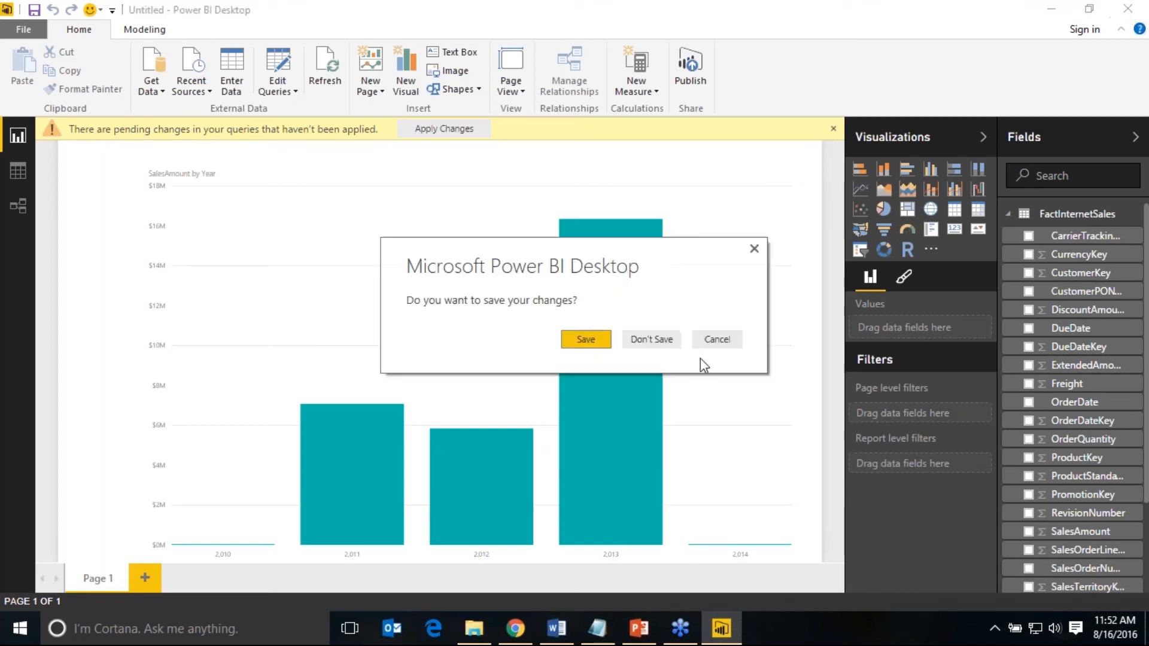
{"action": "left_click", "coordinate": [659, 341]}
{"action": "double_click", "coordinate": [508, 370]}
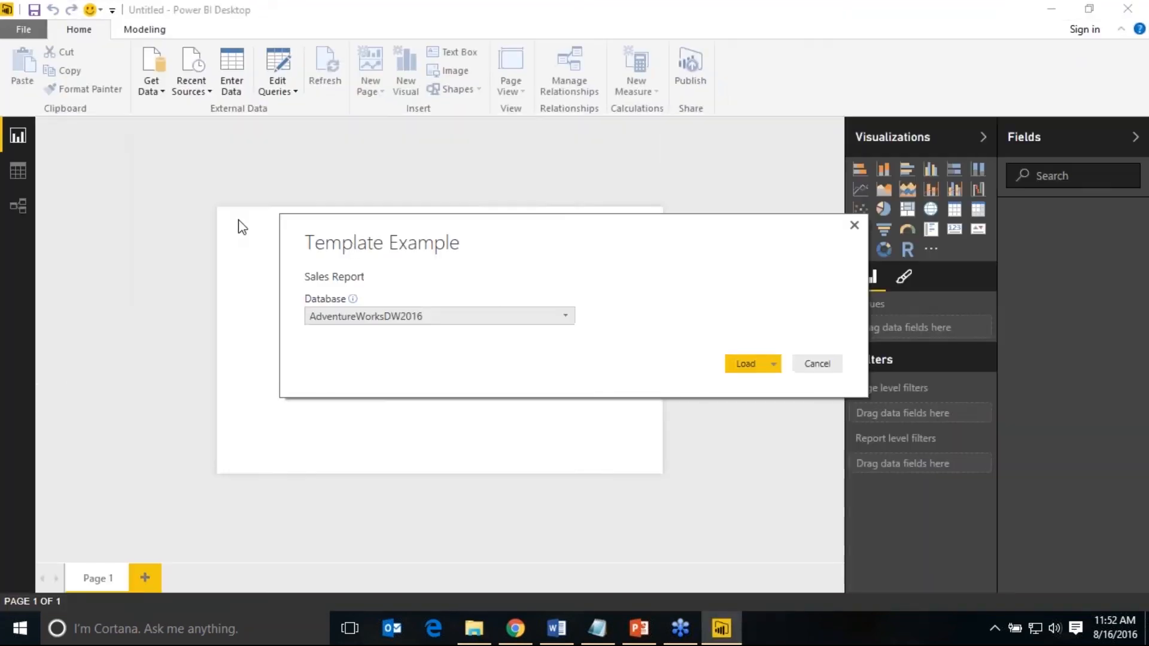
- Load the template with Database switched from AdventureWorksDW2016 to the other AdventureWorksDW database
{"action": "left_click", "coordinate": [505, 316]}
{"action": "left_click", "coordinate": [449, 333]}
{"action": "left_click", "coordinate": [749, 366]}
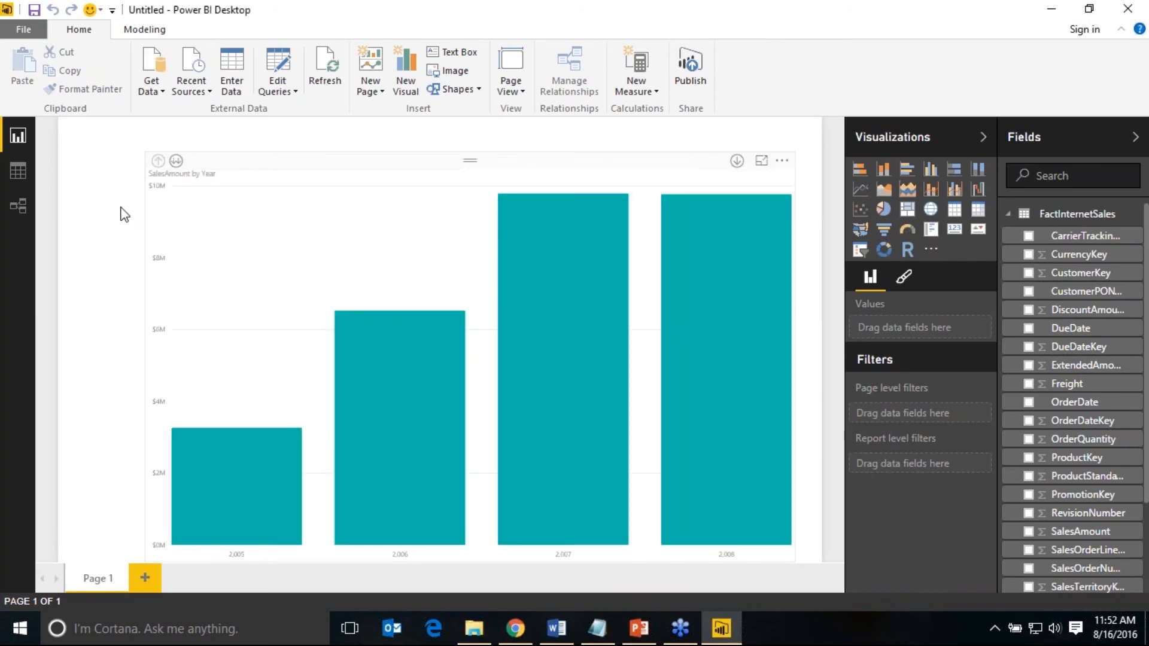
- Save the loaded report as Webinar Example in Power BI File (*.pbix) format in the Power BI Parameters and Templates folder
{"action": "left_click", "coordinate": [35, 12]}
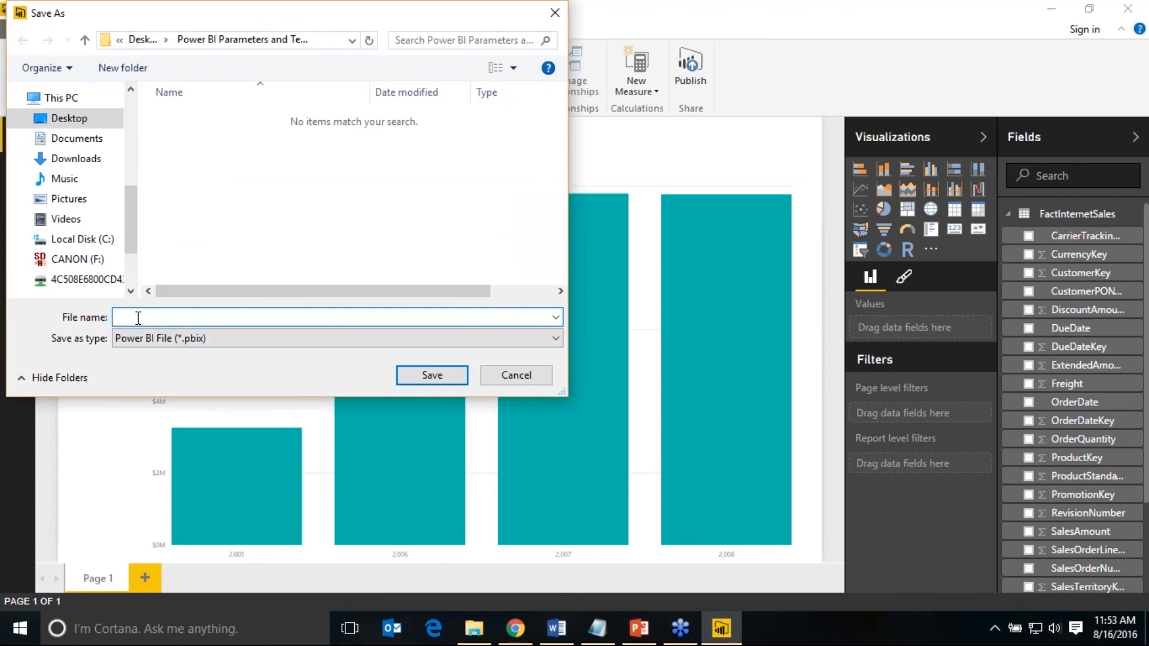
{"action": "type", "text": "Webinar Example"}
{"action": "key", "text": "Return"}
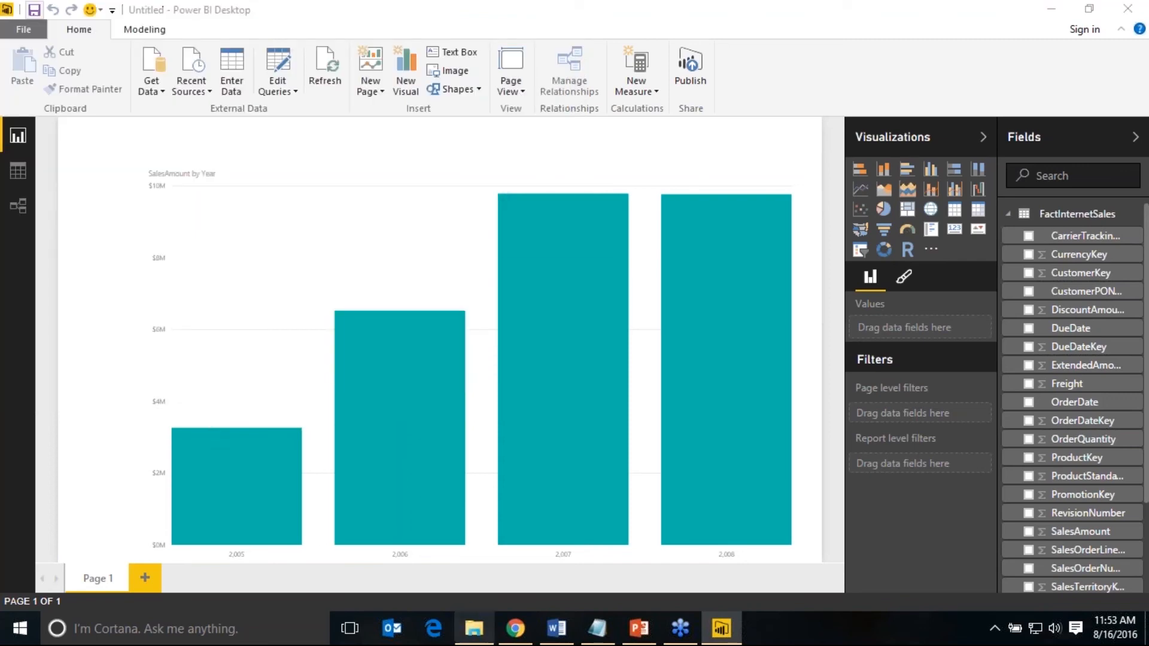
- Compare the file types and sizes of Template Example.pbit and Webinar Example.pbix in File Explorer, and switch to the PowerPoint presentation
{"action": "left_click", "coordinate": [475, 629]}
{"action": "left_click", "coordinate": [721, 461]}
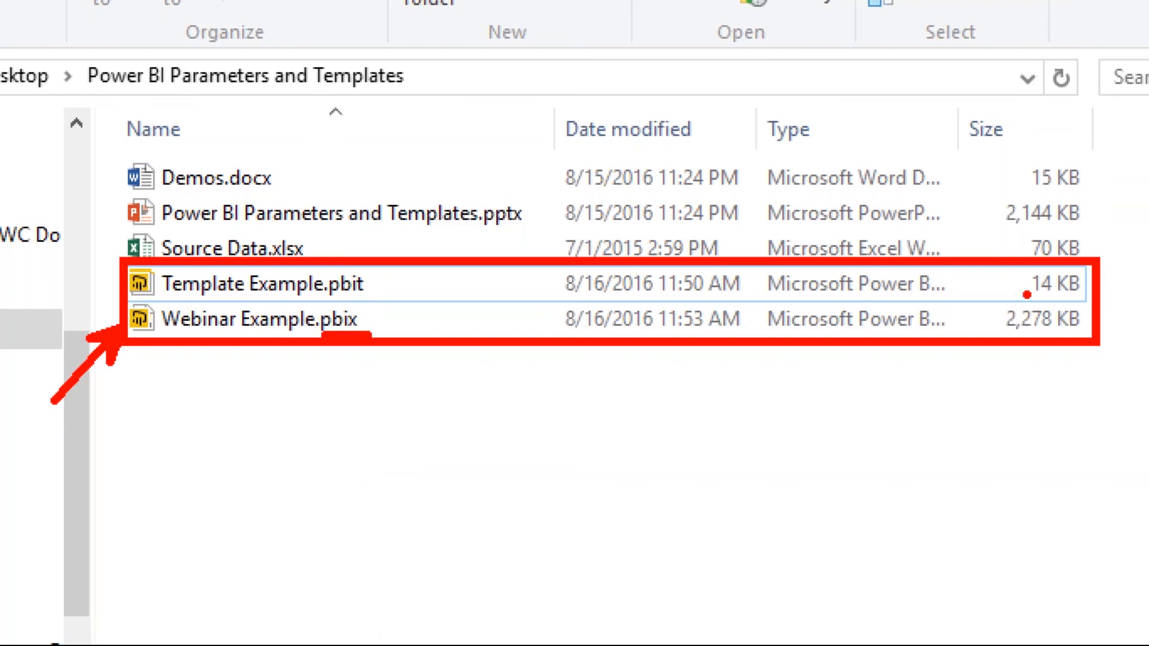
{"action": "left_click_drag", "start_coordinate": [1028, 294], "coordinate": [1088, 306]}
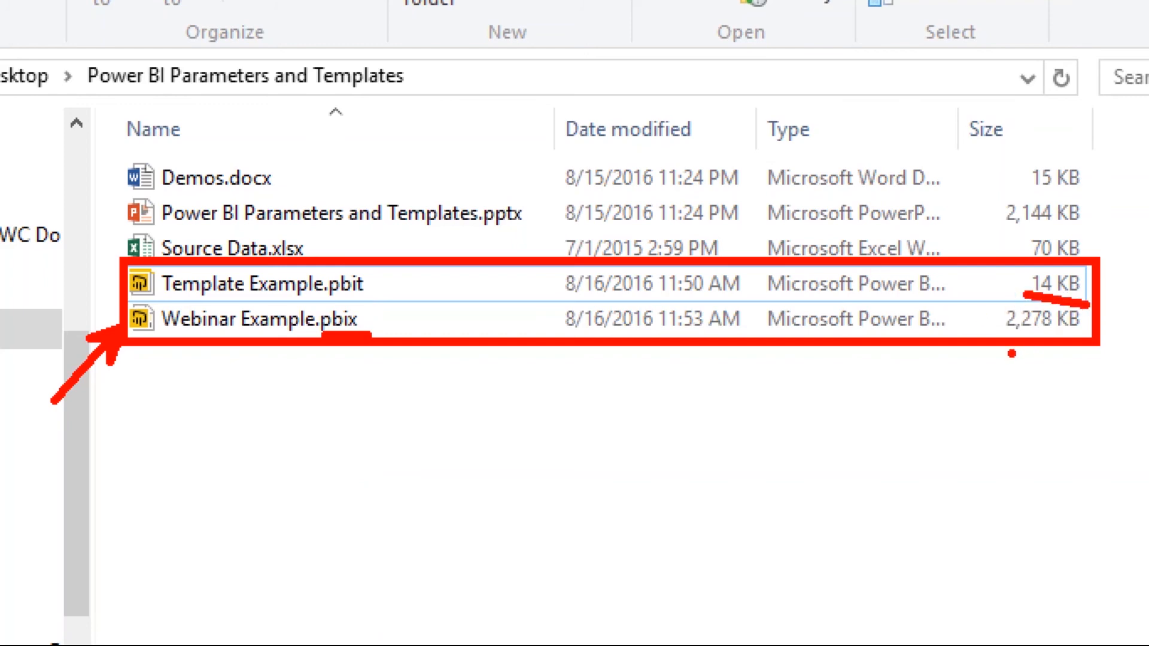
{"action": "key", "text": "ctrl+z"}
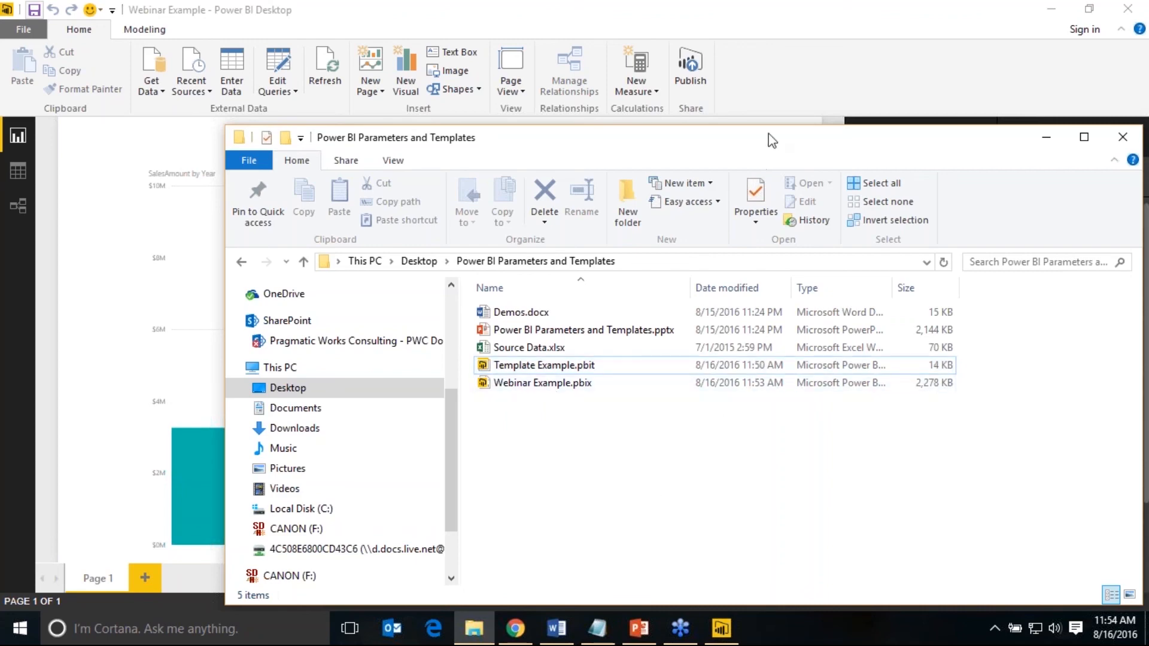
{"action": "left_click", "coordinate": [792, 70]}
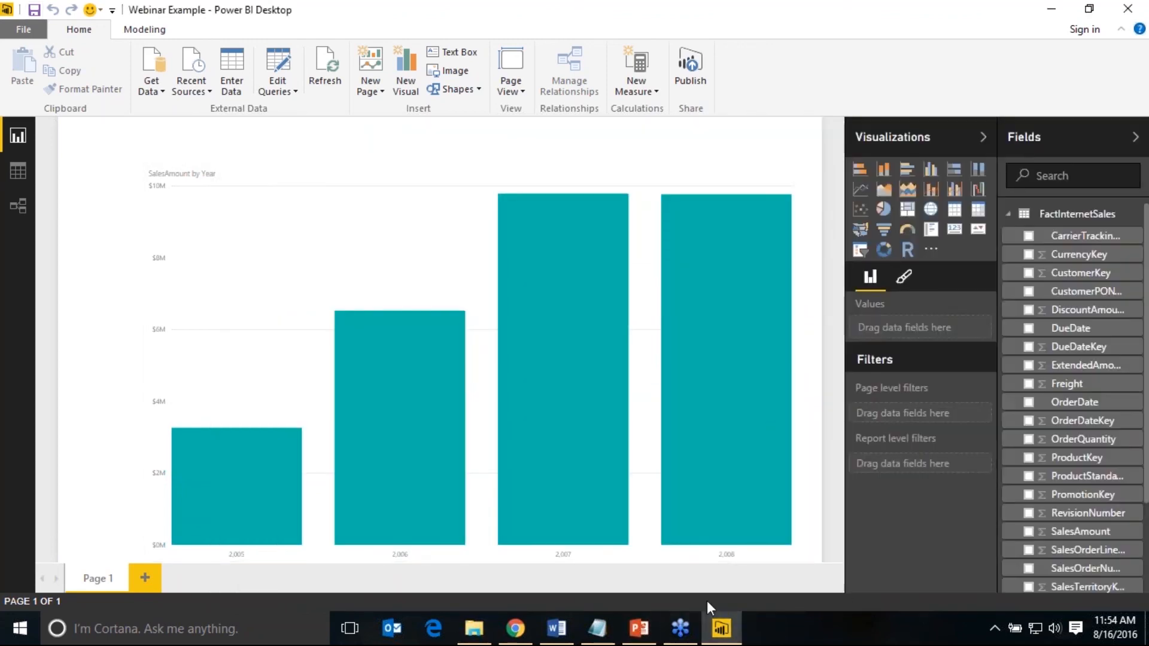
{"action": "left_click", "coordinate": [626, 635]}
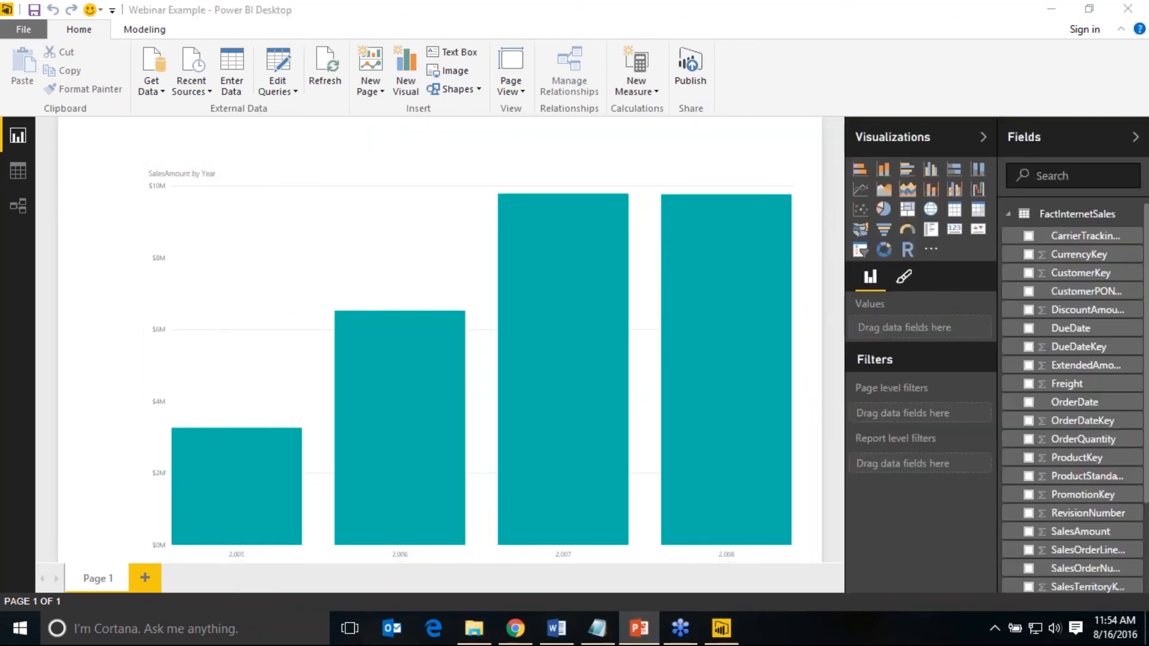
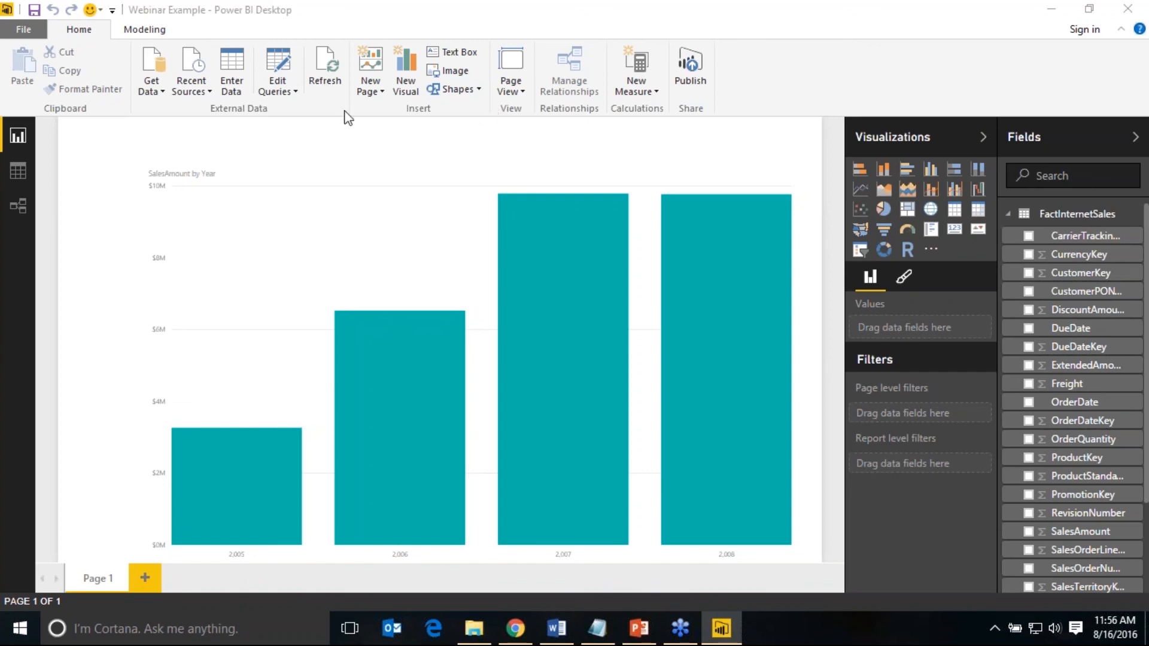
- Examine the report's security options for managing and viewing as roles, and open Manage Roles
{"action": "left_click", "coordinate": [142, 33]}
{"action": "left_click", "coordinate": [144, 33]}
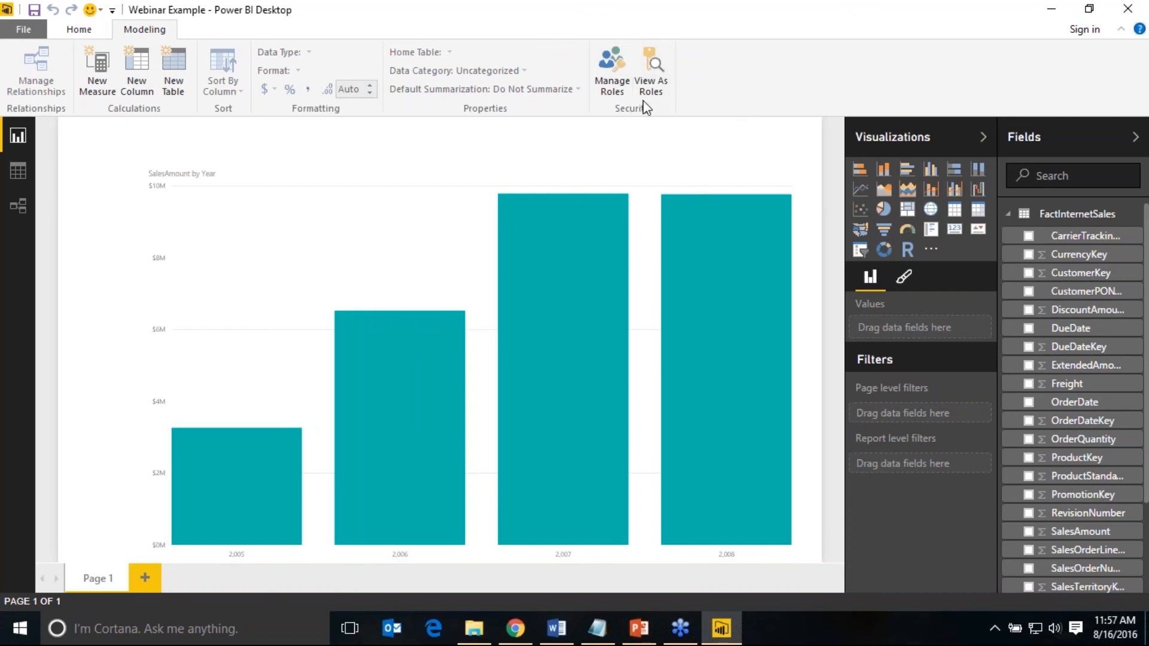
{"action": "left_click", "coordinate": [618, 87]}
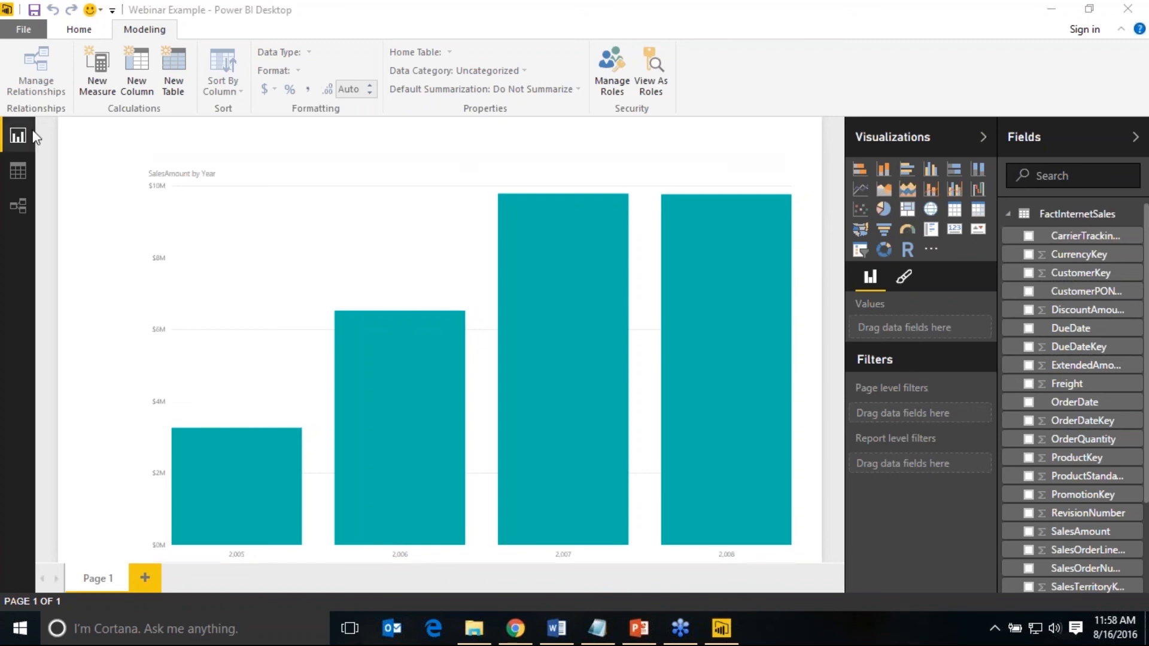
- Return to the report's main commands and switch to the PowerPoint slide show with the Products, Services and Training slide
{"action": "left_click", "coordinate": [89, 25]}
{"action": "left_click", "coordinate": [89, 28]}
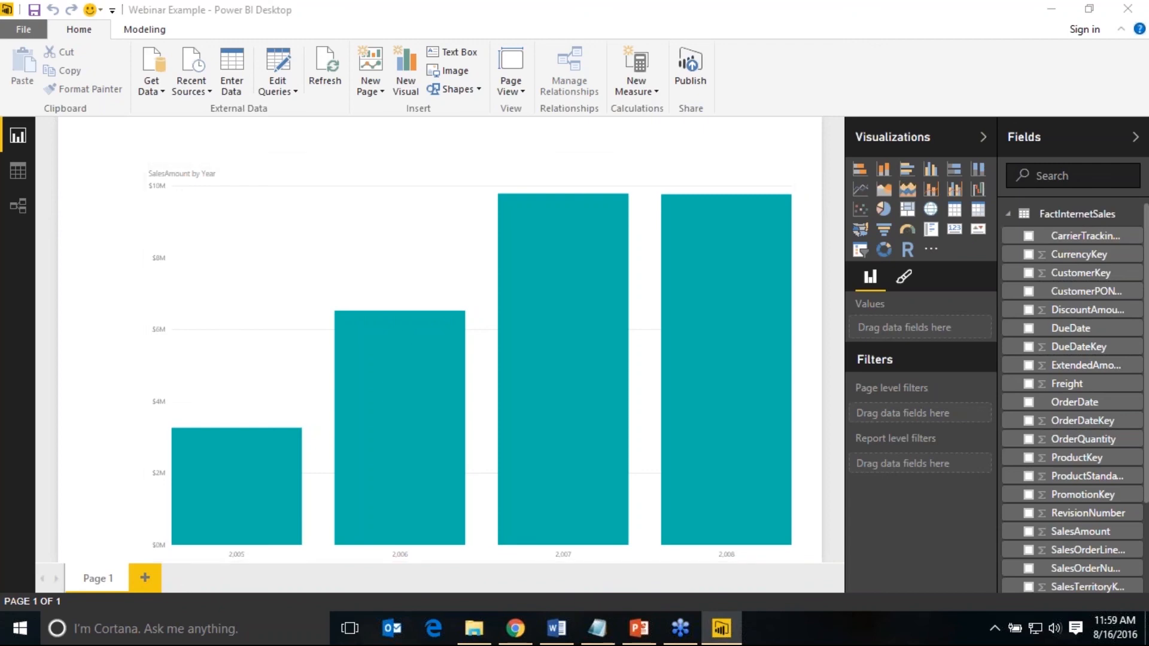
{"action": "left_click", "coordinate": [639, 628]}
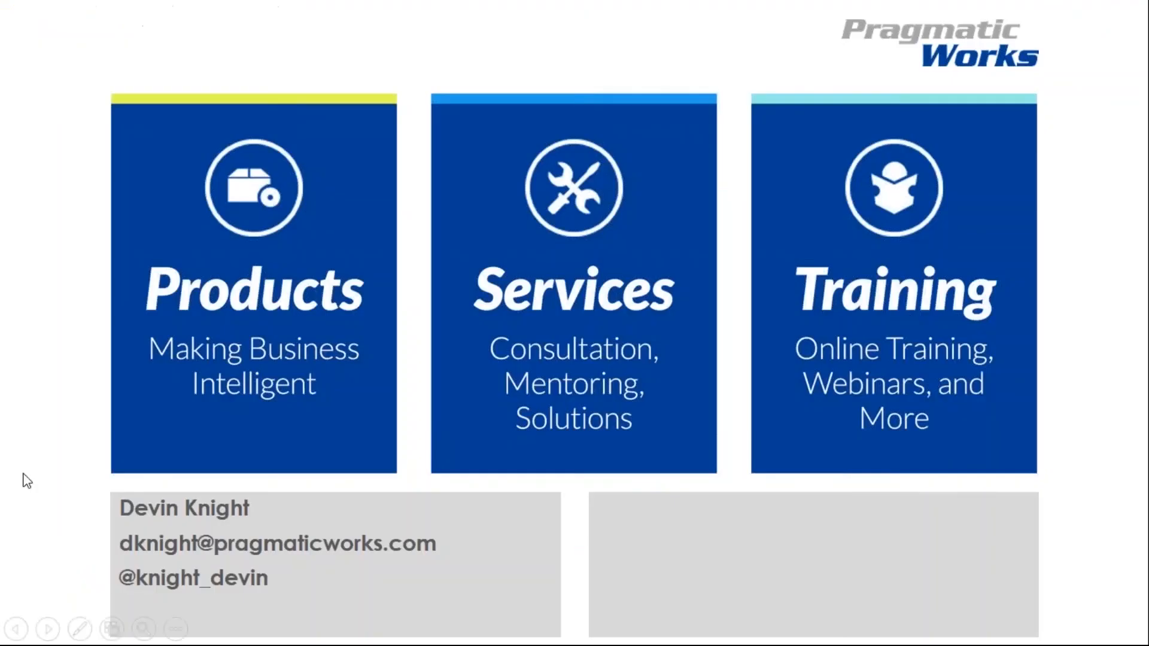